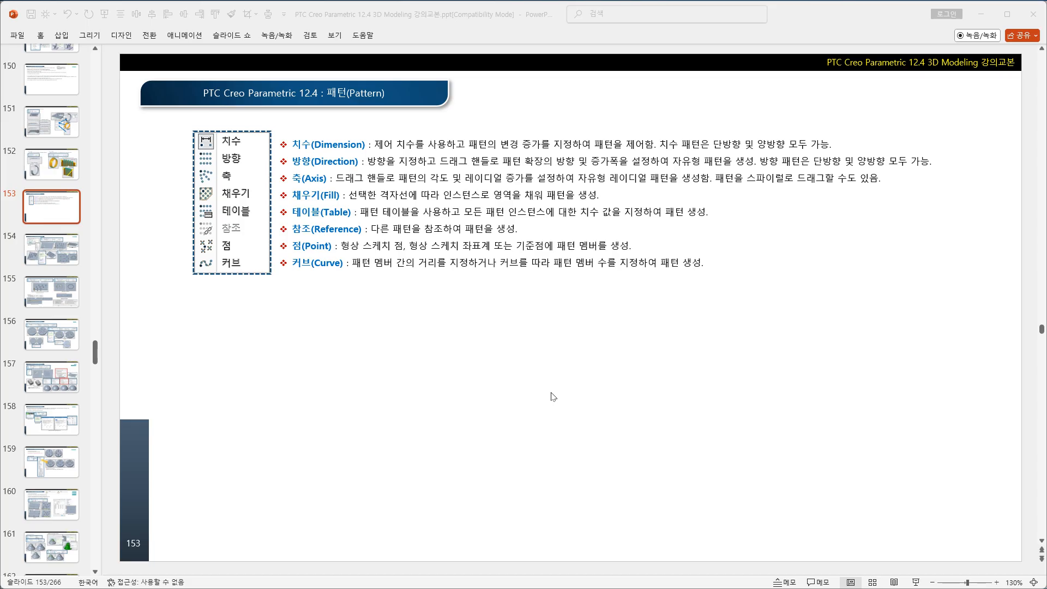
- Review slides 154 and 155 of the lecture deck on Direction pattern settings and examples
click(69, 263)
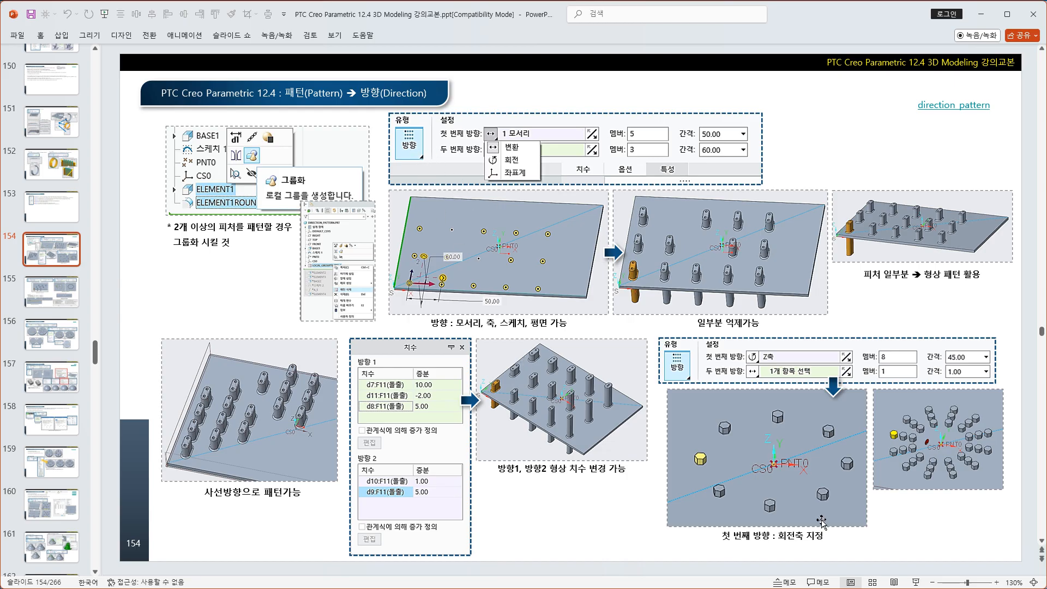
scroll(764, 482, down, 1)
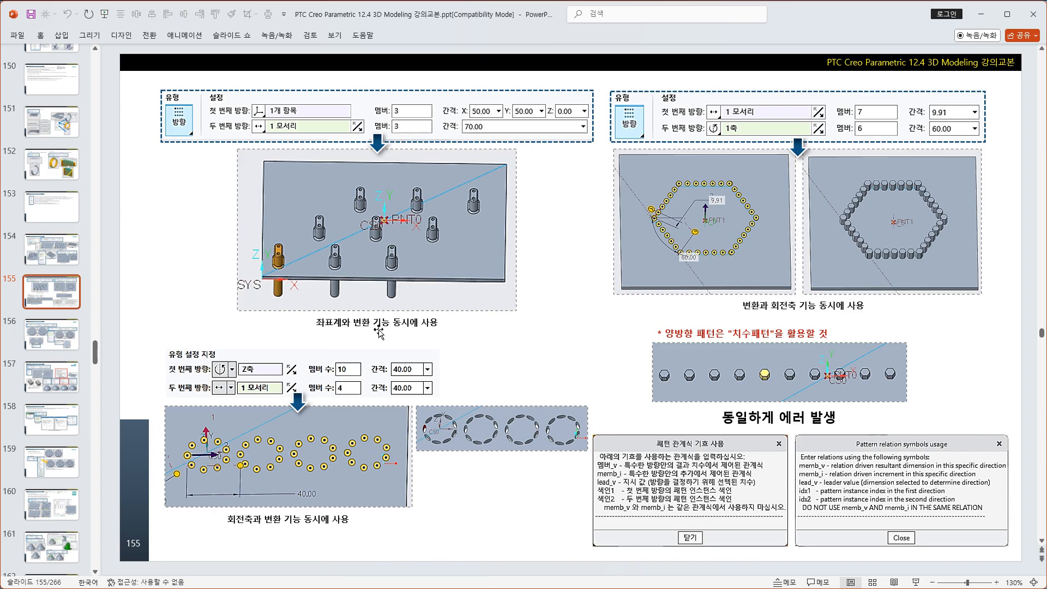
scroll(368, 331, up, 1)
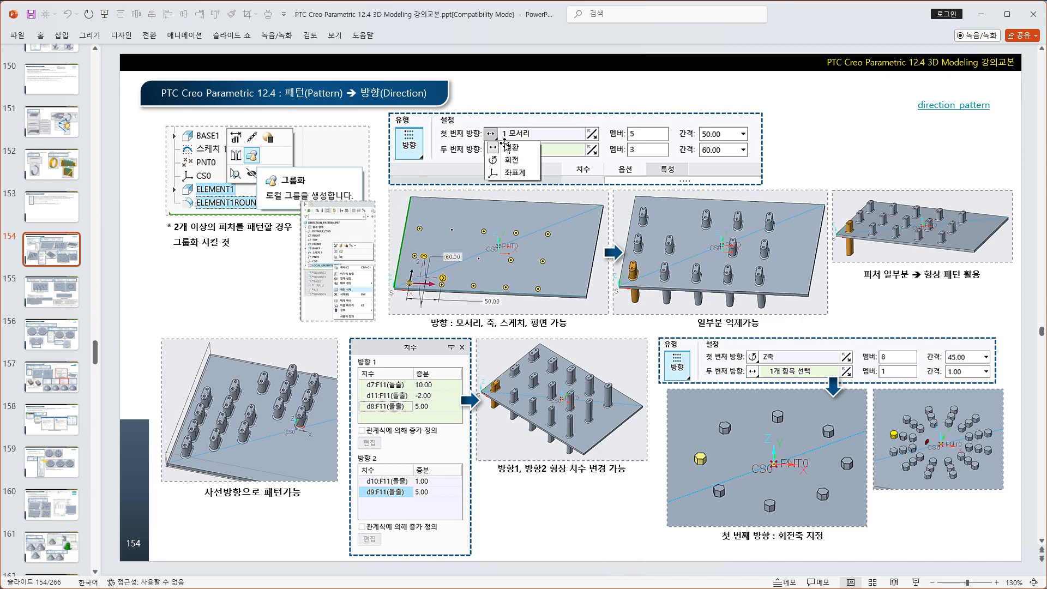
click(77, 308)
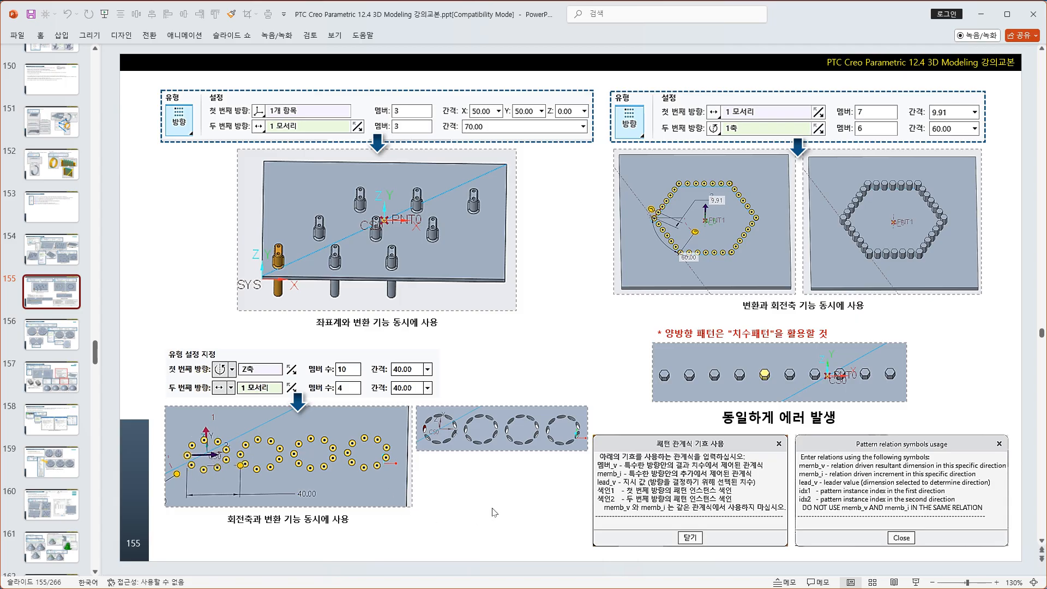
click(554, 498)
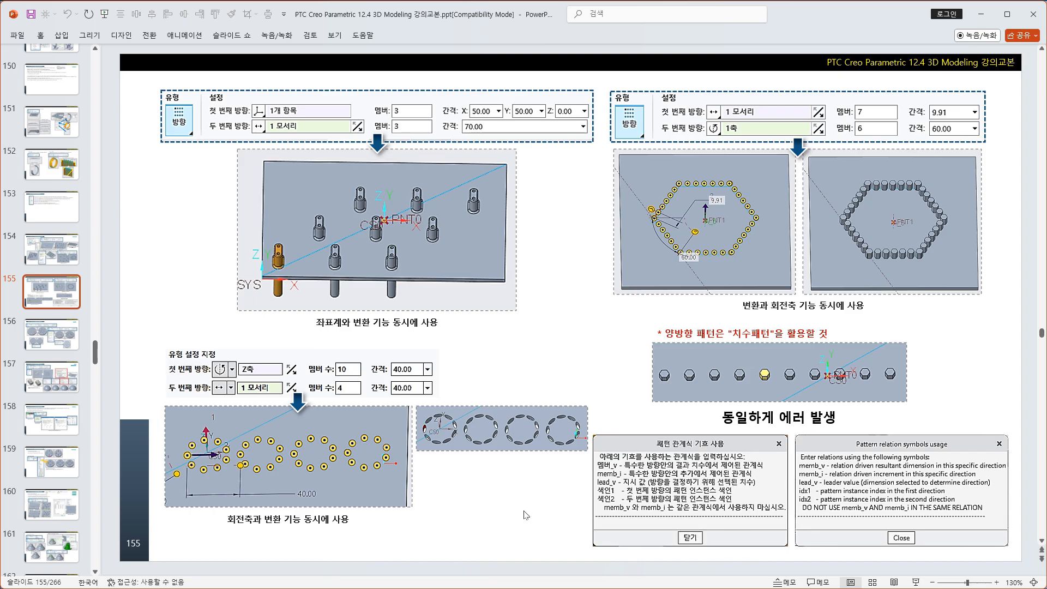
scroll(525, 514, up, 1)
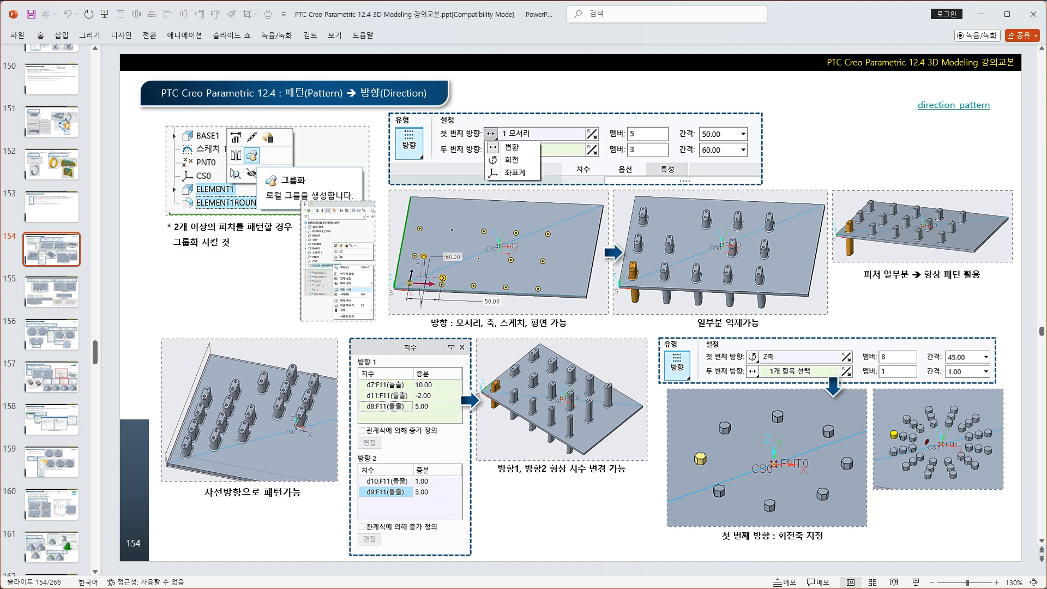
- Switch to Creo Parametric and open direction_pattern.prt from the working directory
key(alt+Tab)
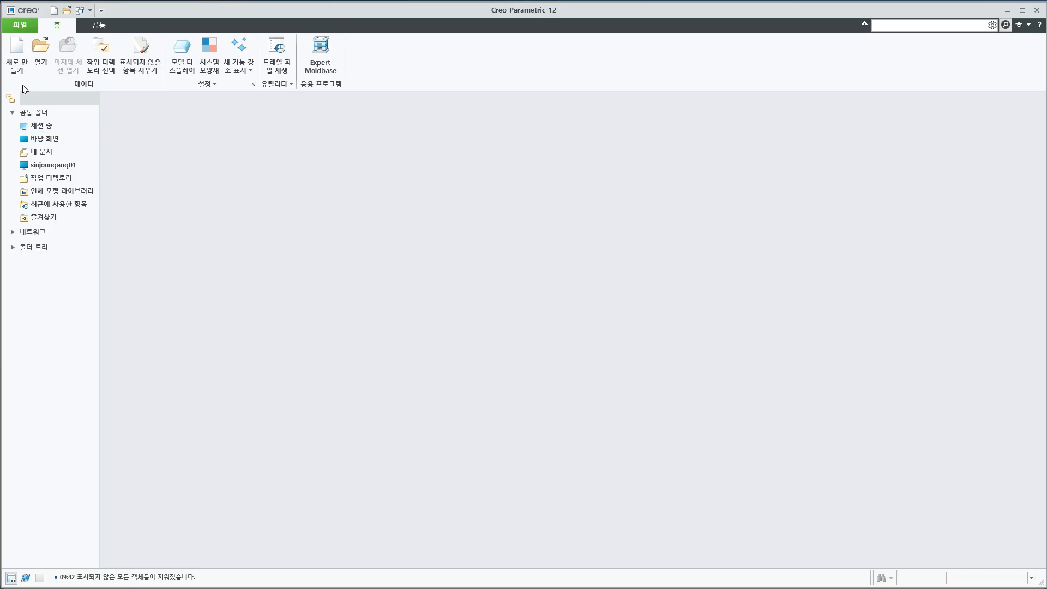
click(52, 180)
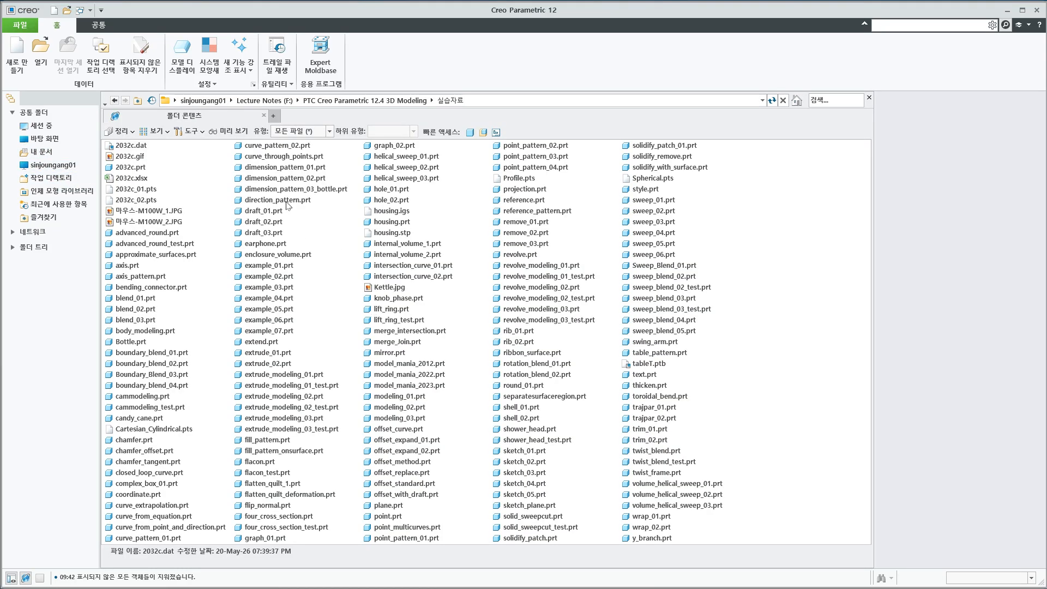
double_click(278, 200)
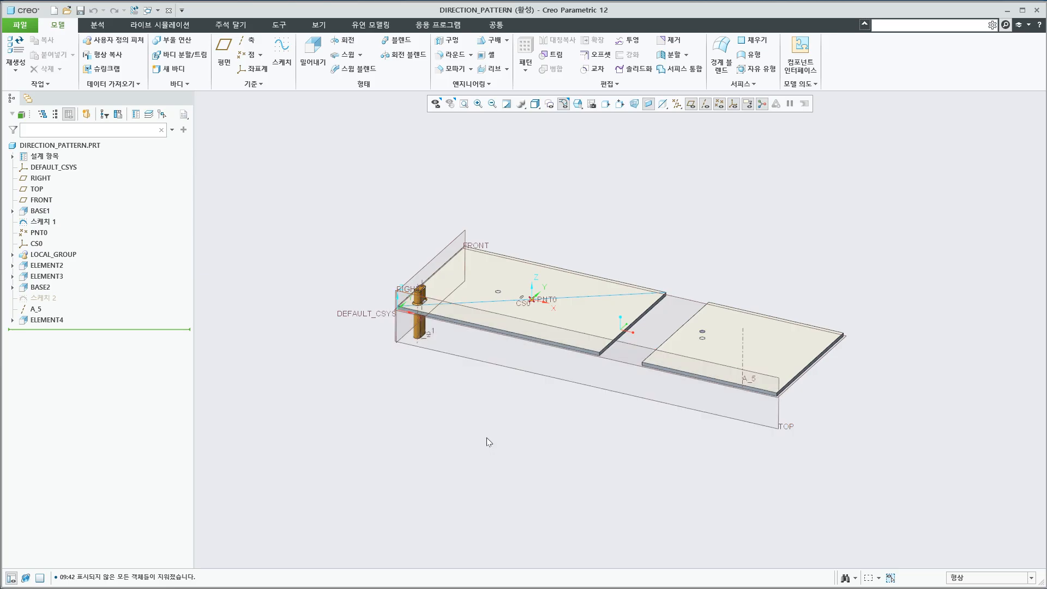
shift+middle_drag(486, 438, 441, 454)
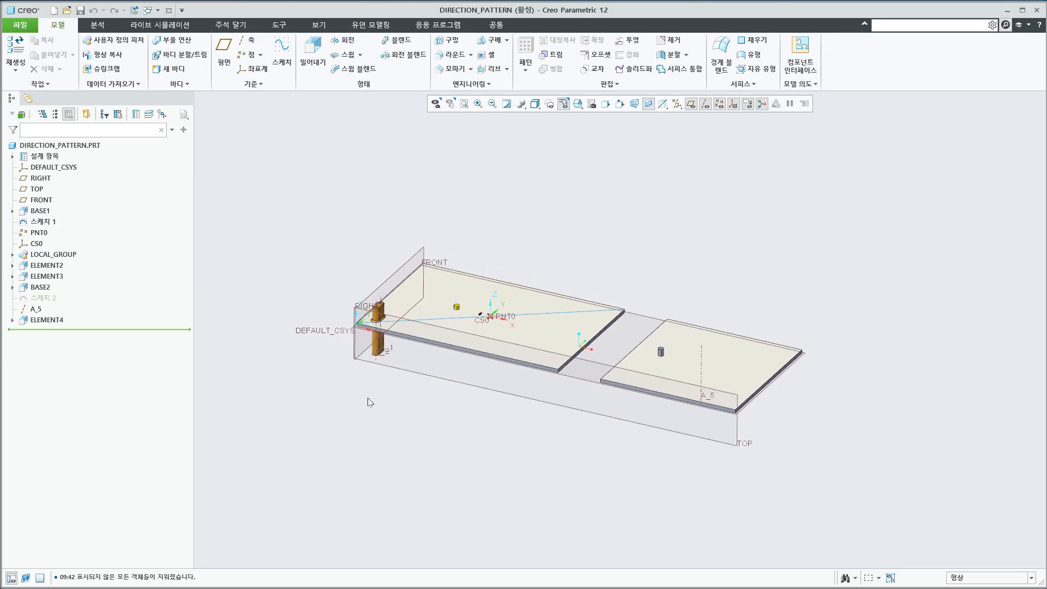
key(alt+Tab)
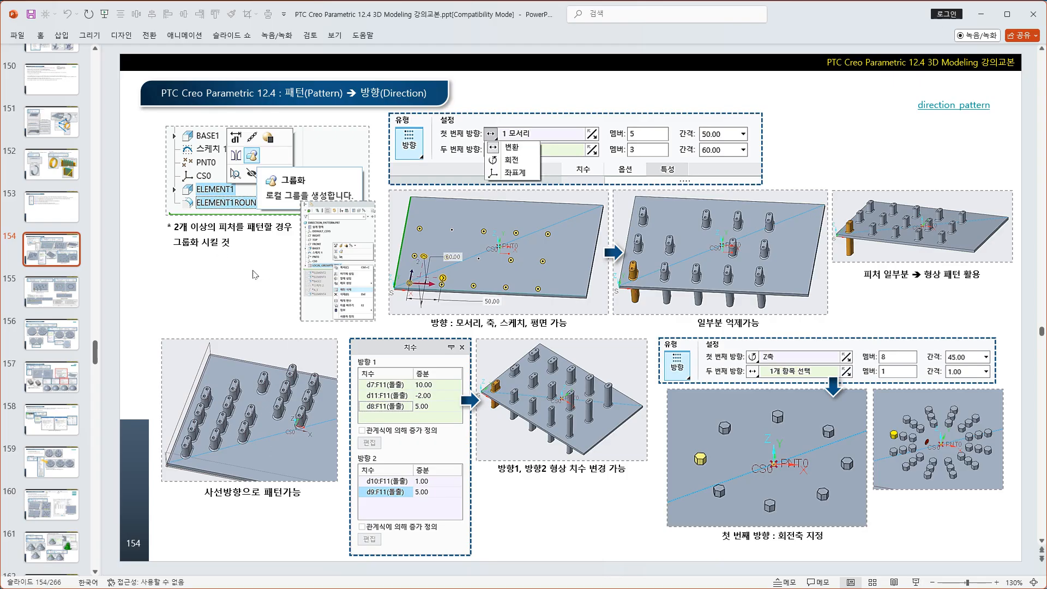
key(alt+Tab)
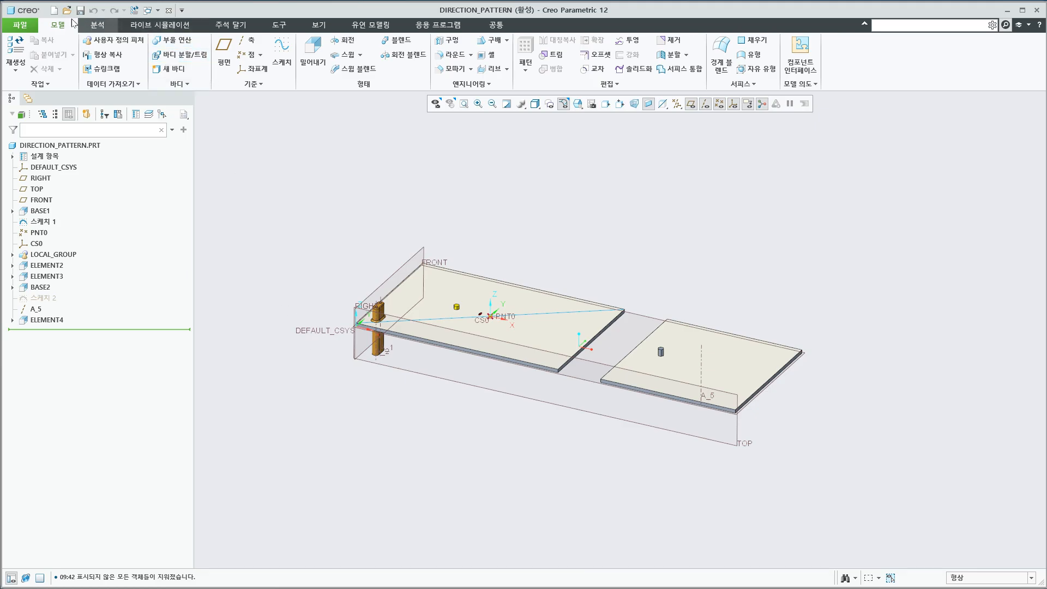
- Create a new part and sketch a rectangle about 45 by 52 on the TOP plane, away from the origin
click(53, 10)
click(743, 494)
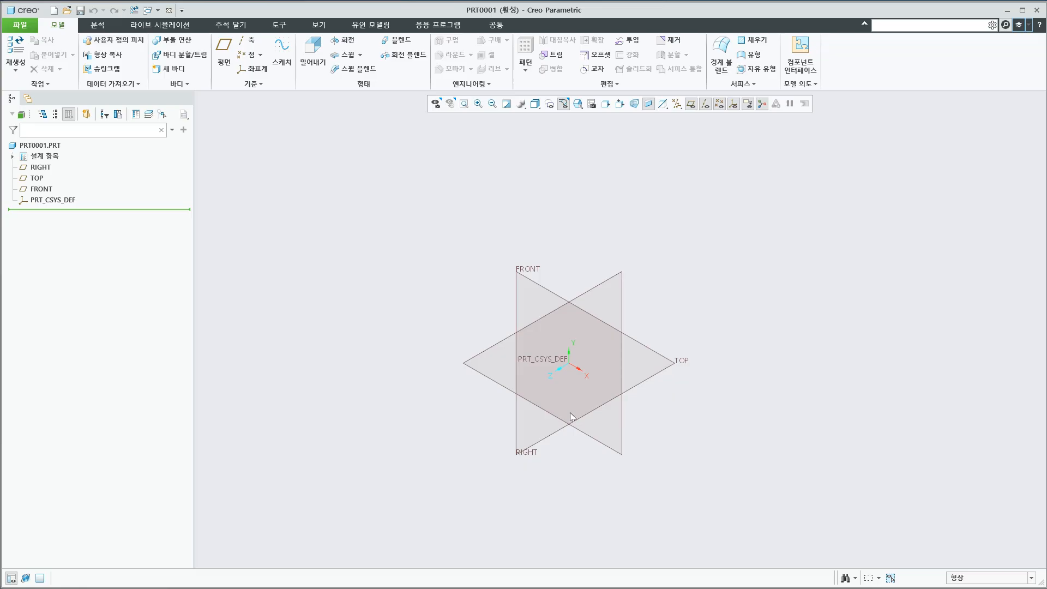
click(670, 364)
click(677, 327)
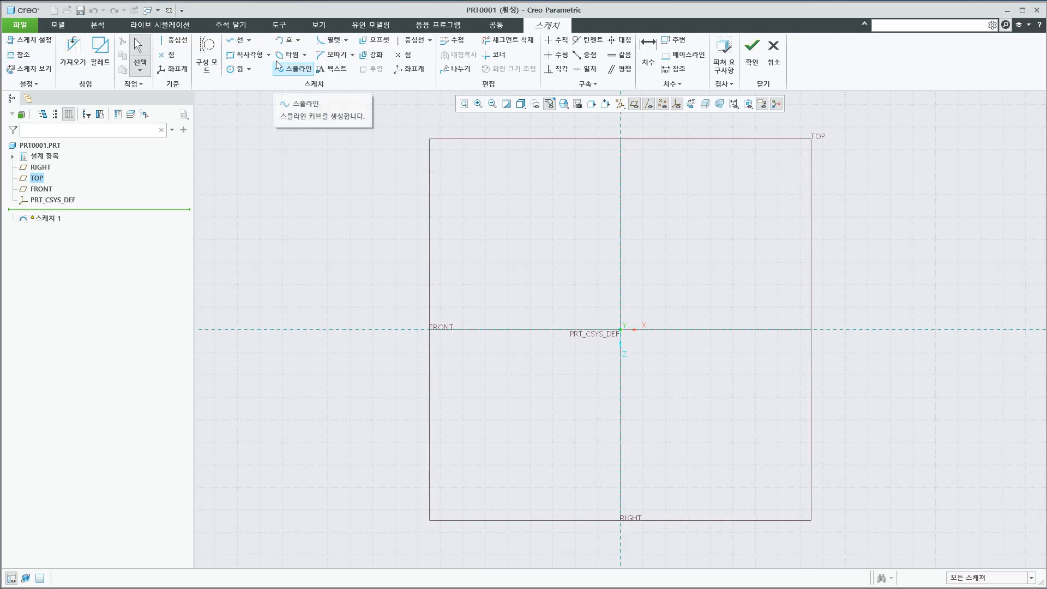
click(246, 54)
click(657, 272)
click(687, 306)
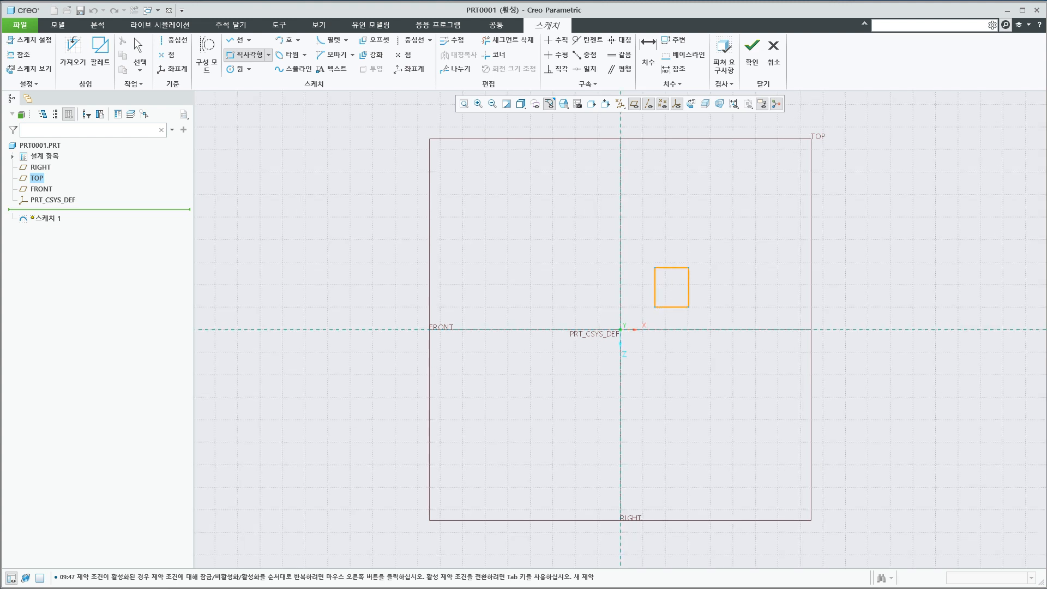
click(751, 55)
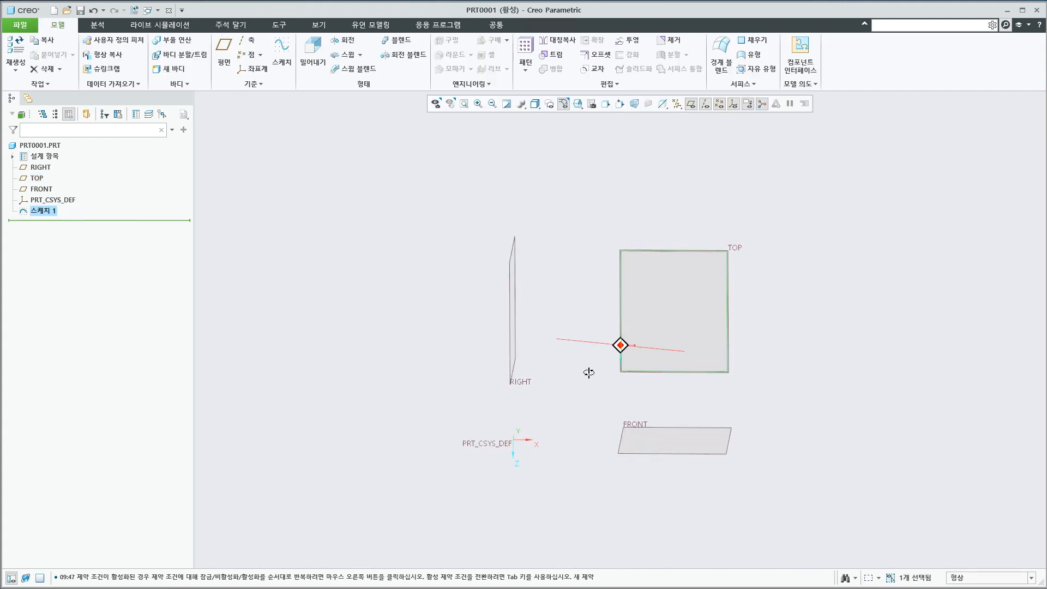
- Extrude the rectangle sketch into a solid block with a depth of 48.69
click(312, 58)
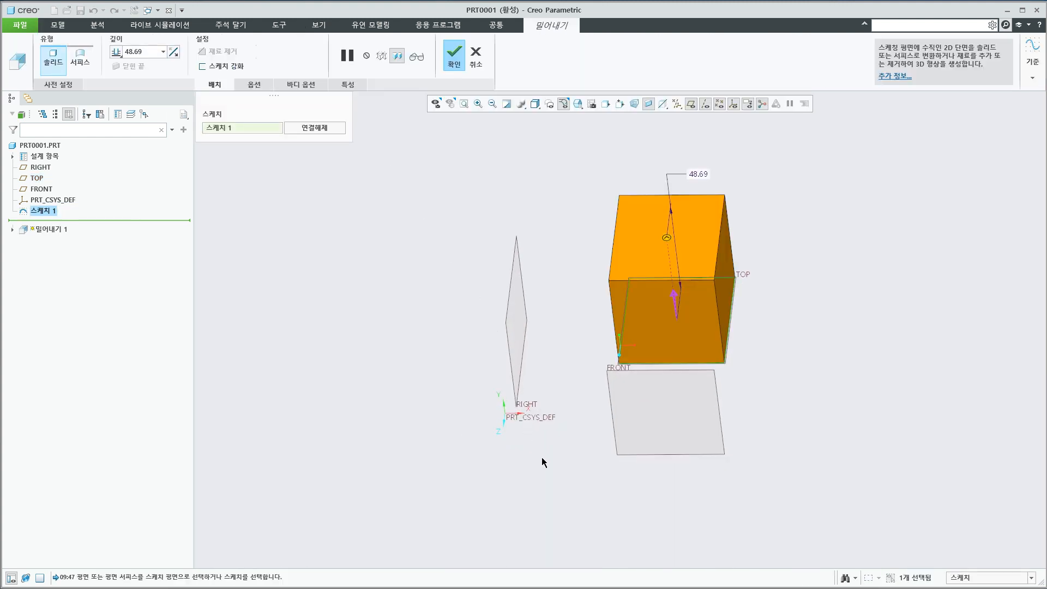
middle_click(542, 479)
middle_drag(539, 482, 494, 448)
click(494, 445)
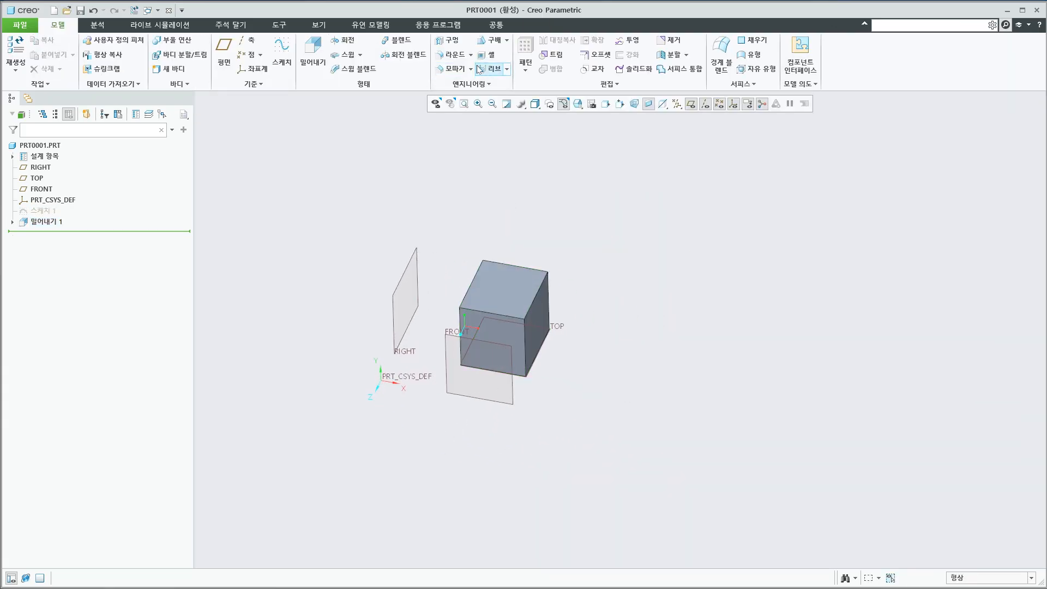
middle_drag(329, 288, 330, 279)
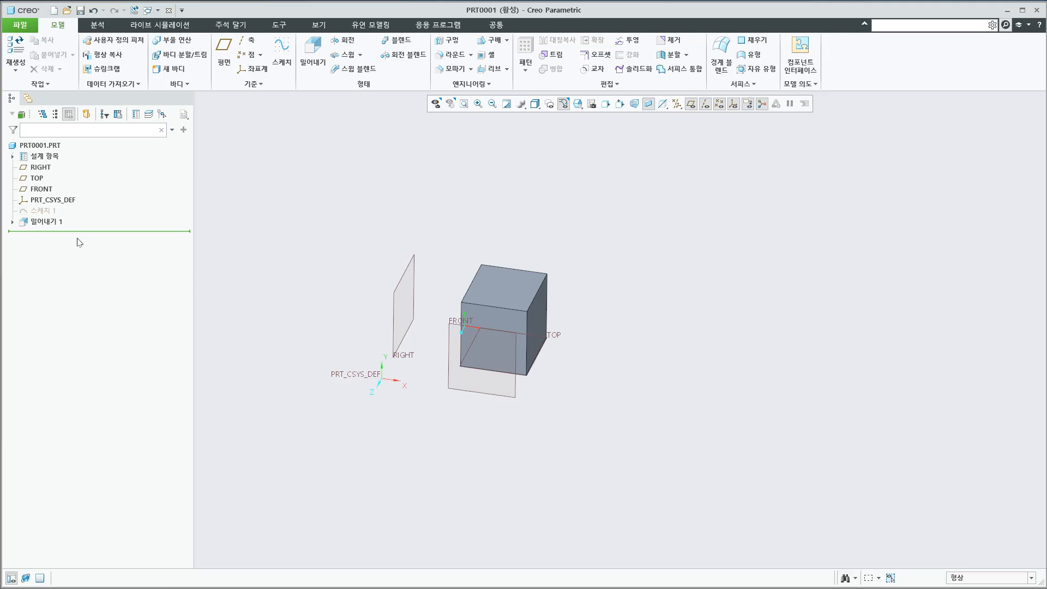
- Expand the design items in the model tree and compare the extrude feature with its body
click(47, 222)
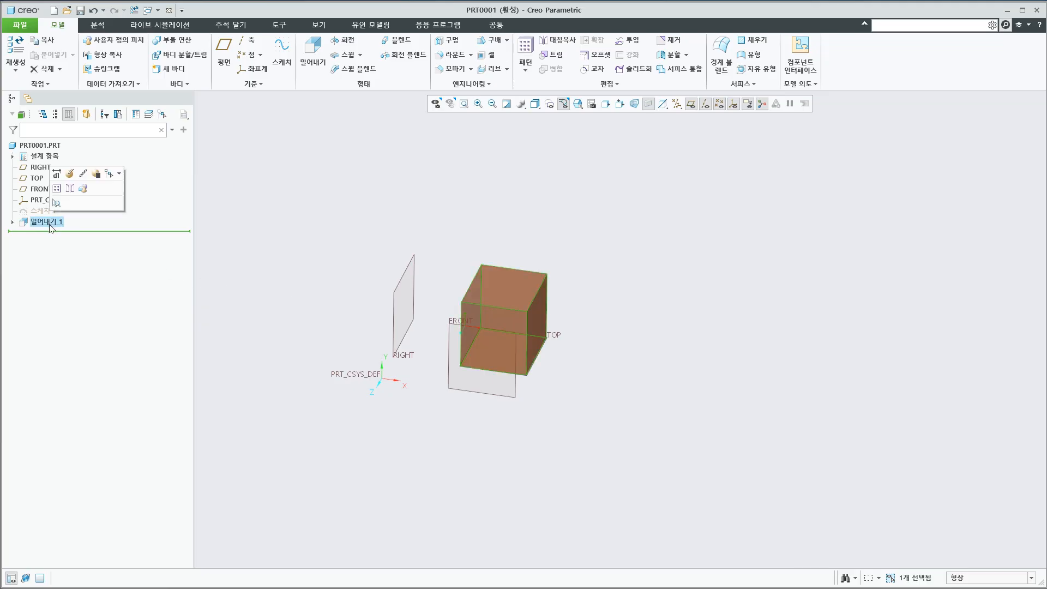
click(247, 294)
click(12, 156)
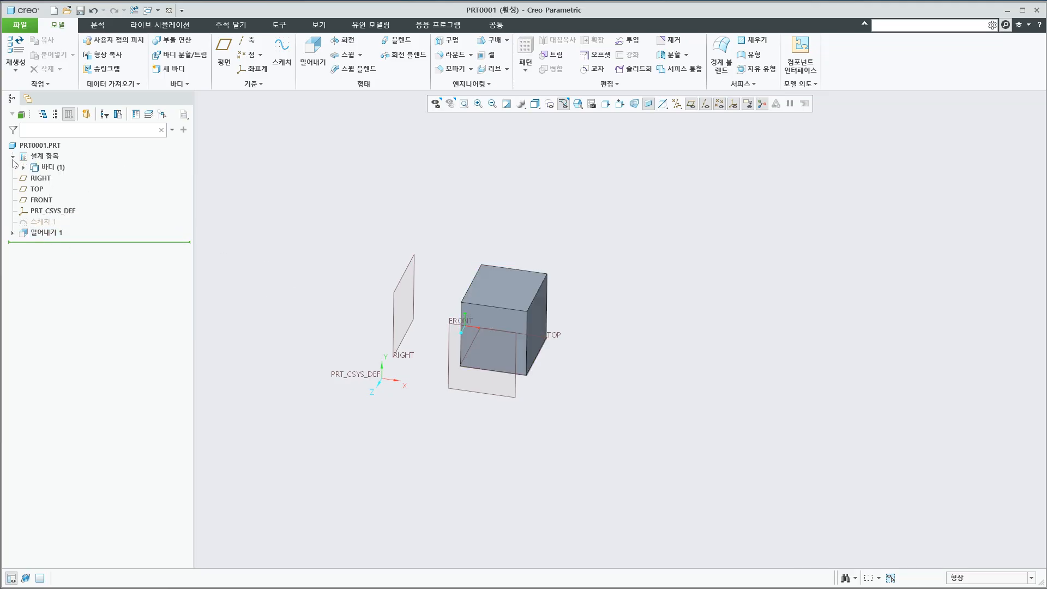
click(23, 168)
click(59, 178)
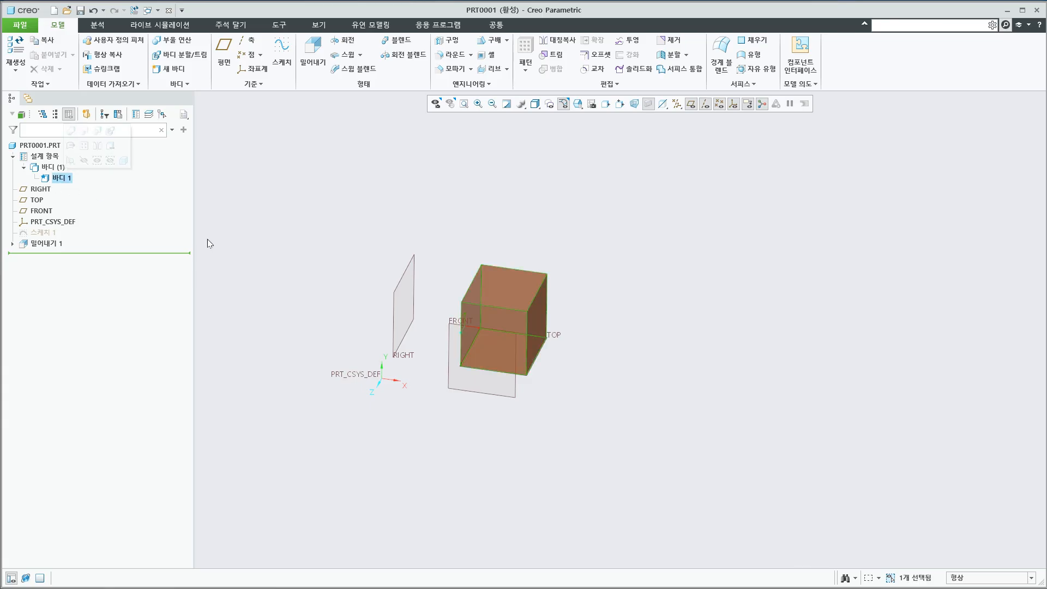
click(265, 198)
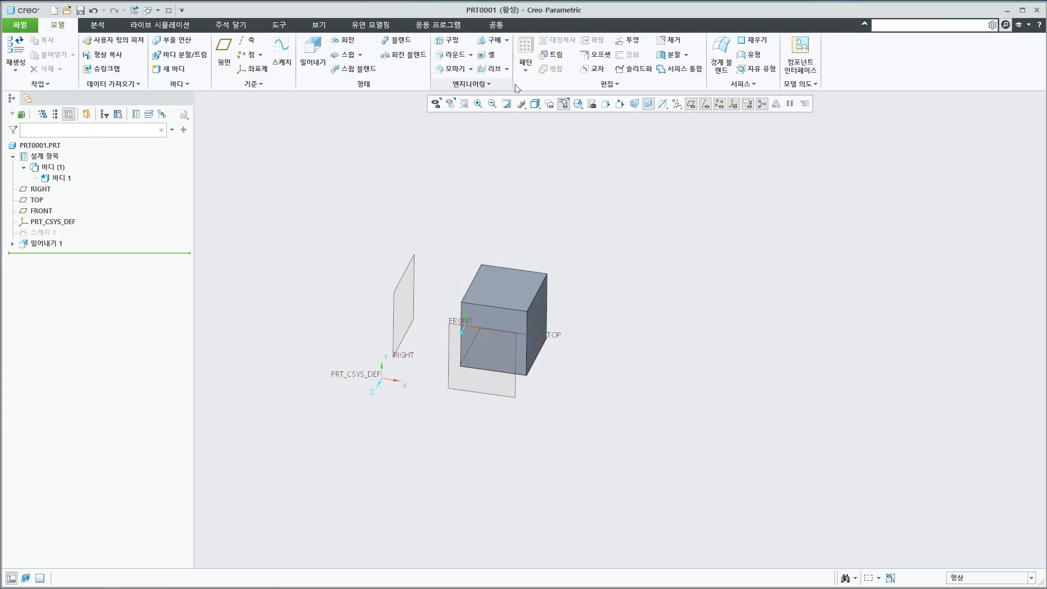
- Start a pattern of the extruded block and set the pattern type to Direction (방향)
click(49, 244)
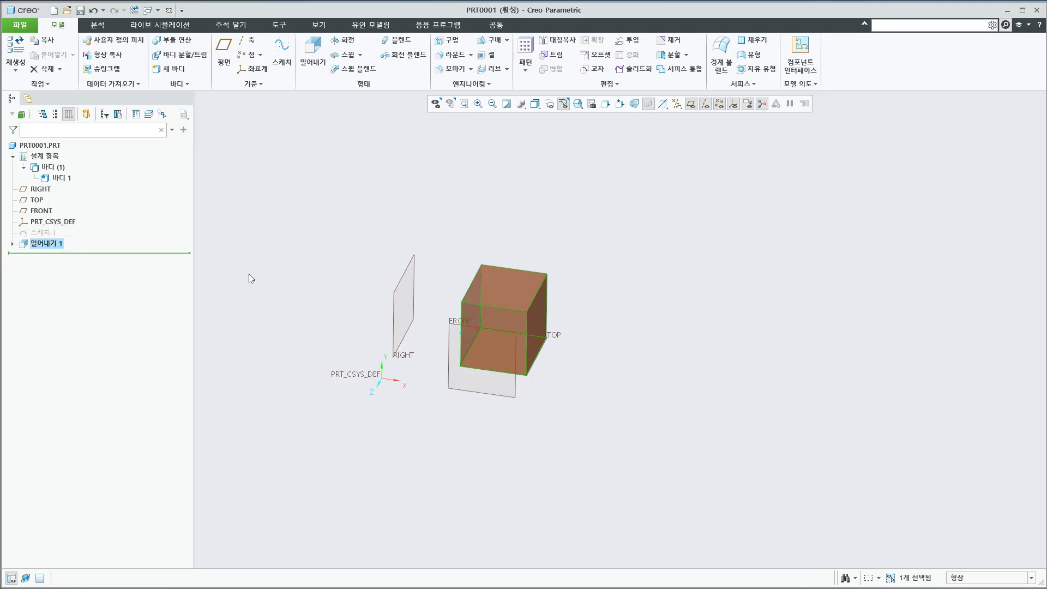
click(526, 70)
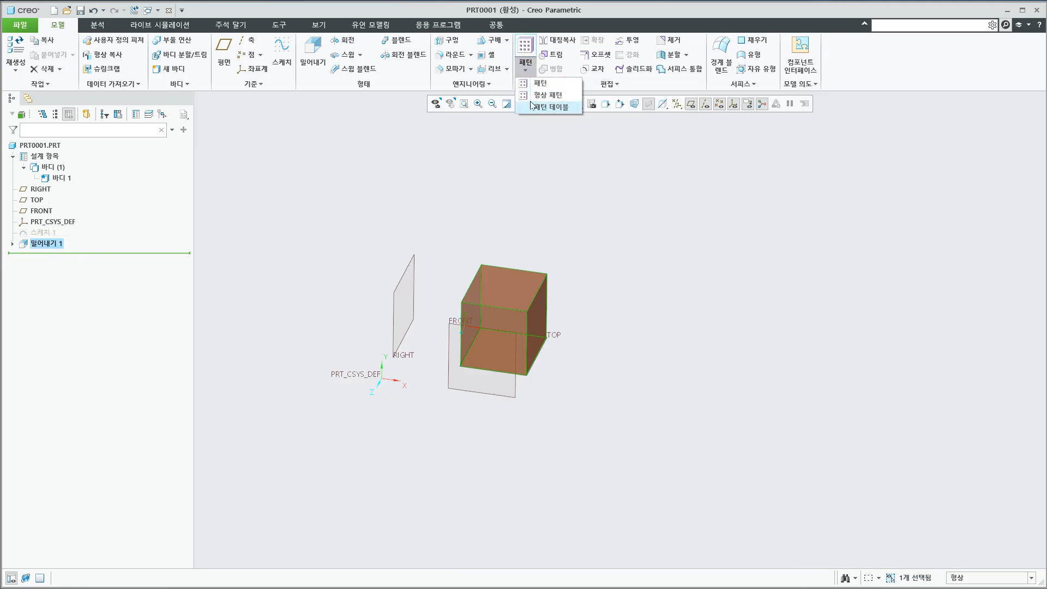
click(526, 46)
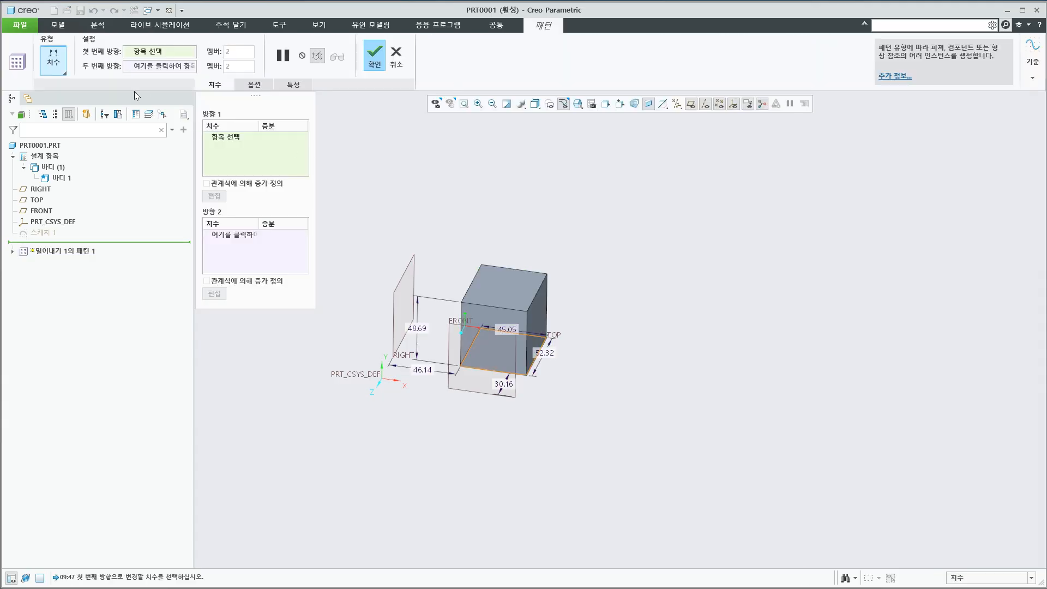
click(54, 60)
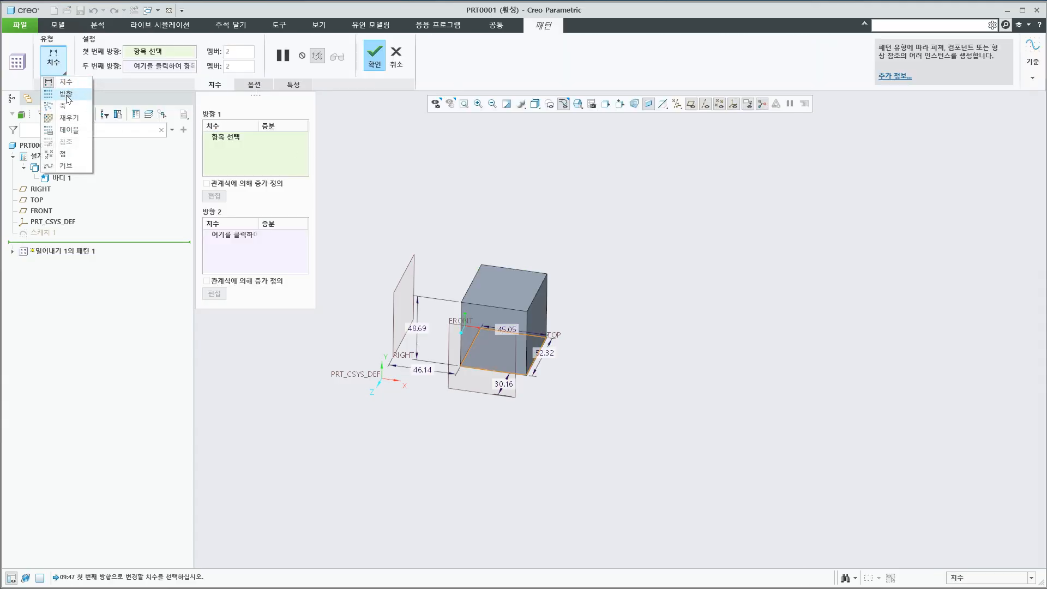
click(67, 96)
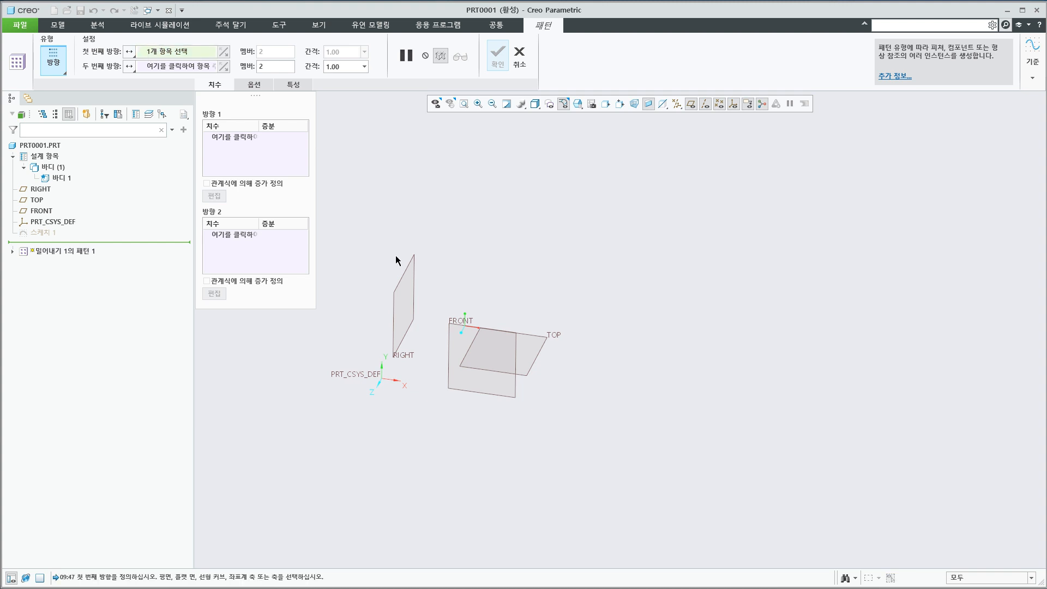
- Define the pattern's first direction from the RIGHT plane with 5 members at a spacing of 100
click(403, 284)
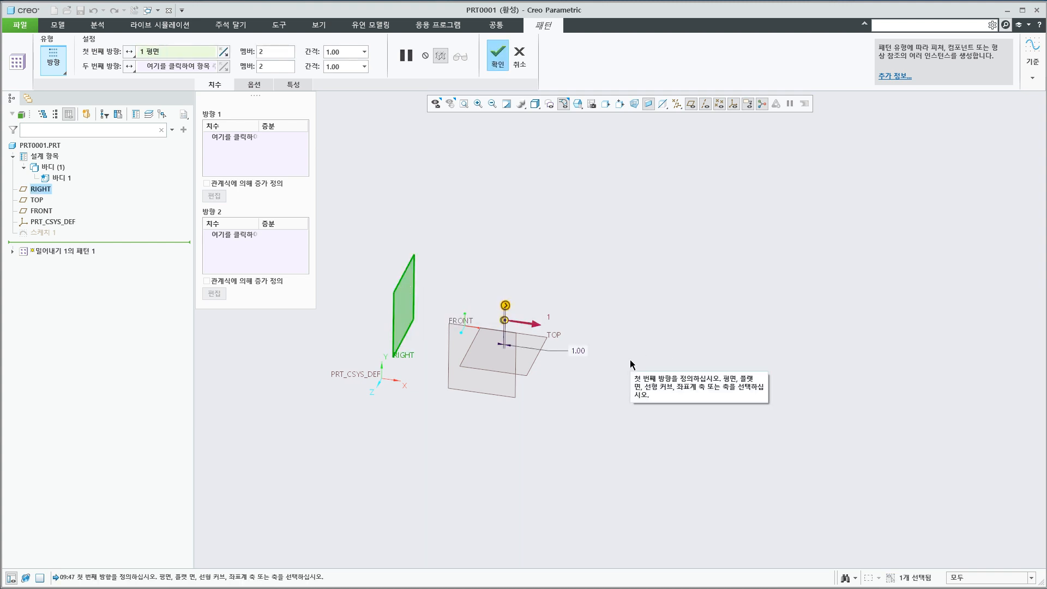
text(5)
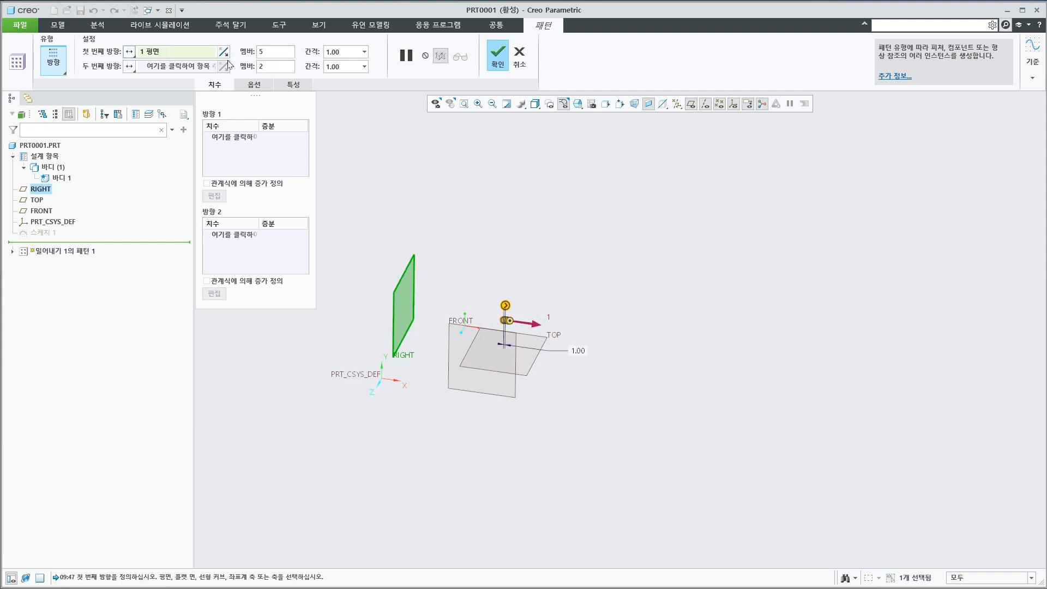
drag(349, 52, 303, 44)
text(100)
key(Return)
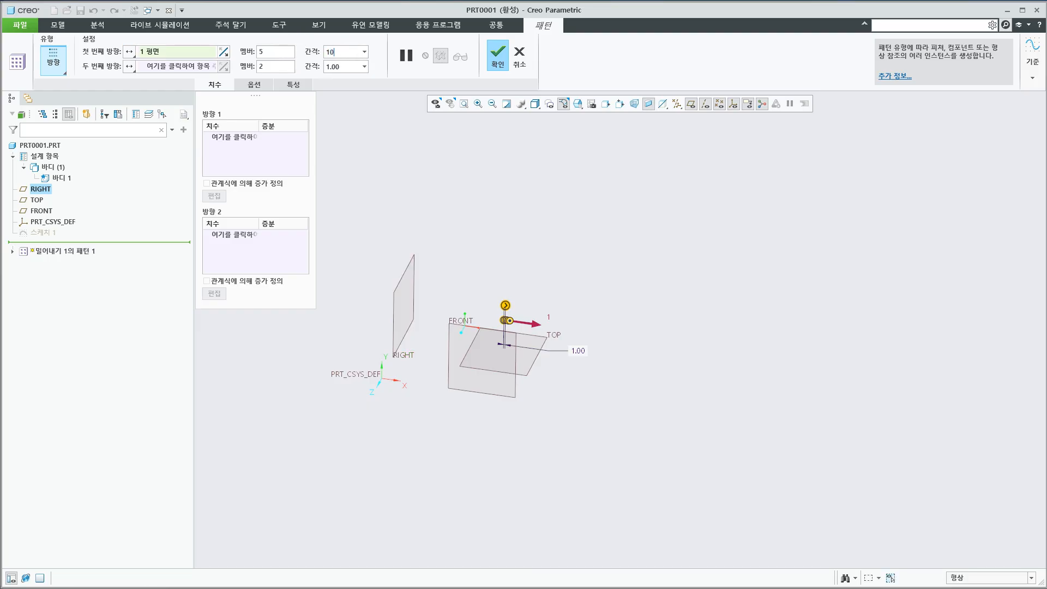
scroll(551, 248, up, 5)
shift+middle_drag(590, 326, 576, 399)
scroll(573, 385, down, 3)
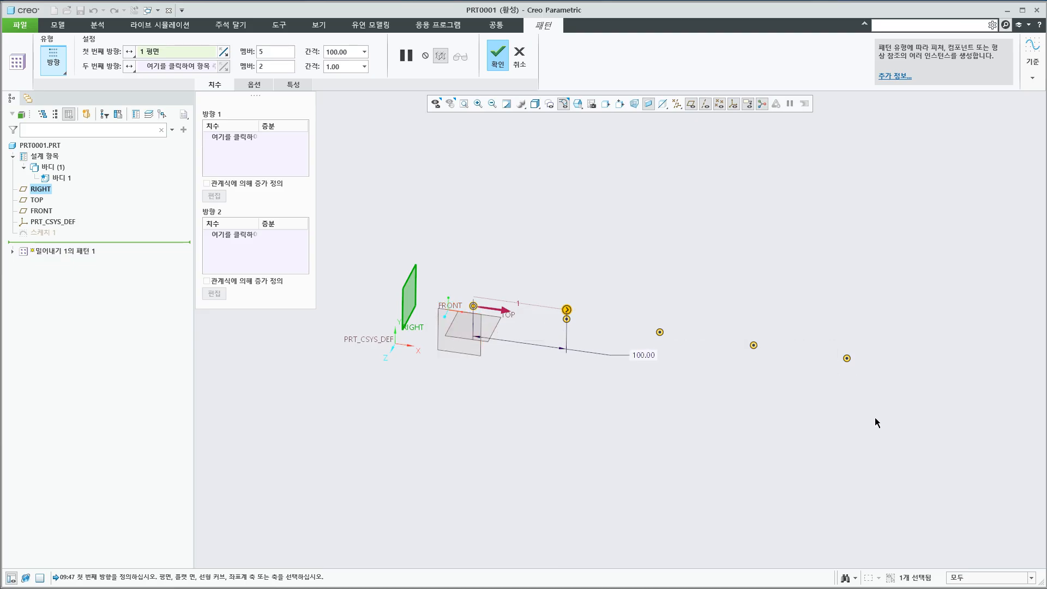
shift+middle_drag(794, 443, 812, 456)
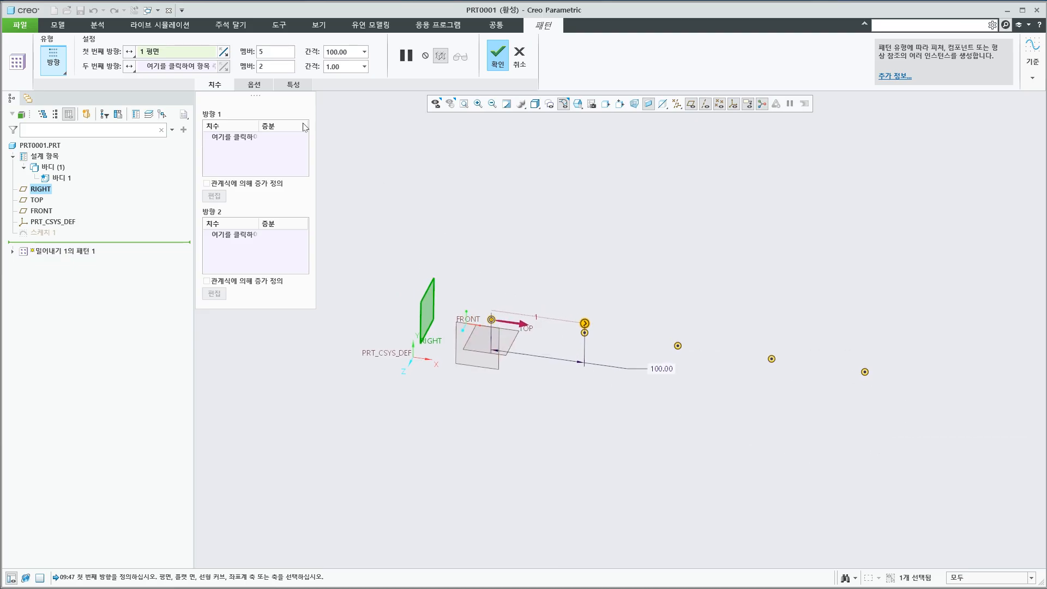
- Define the pattern's second direction from the FRONT plane, flipped, with 5 members at a spacing of 100, and complete the pattern
click(198, 70)
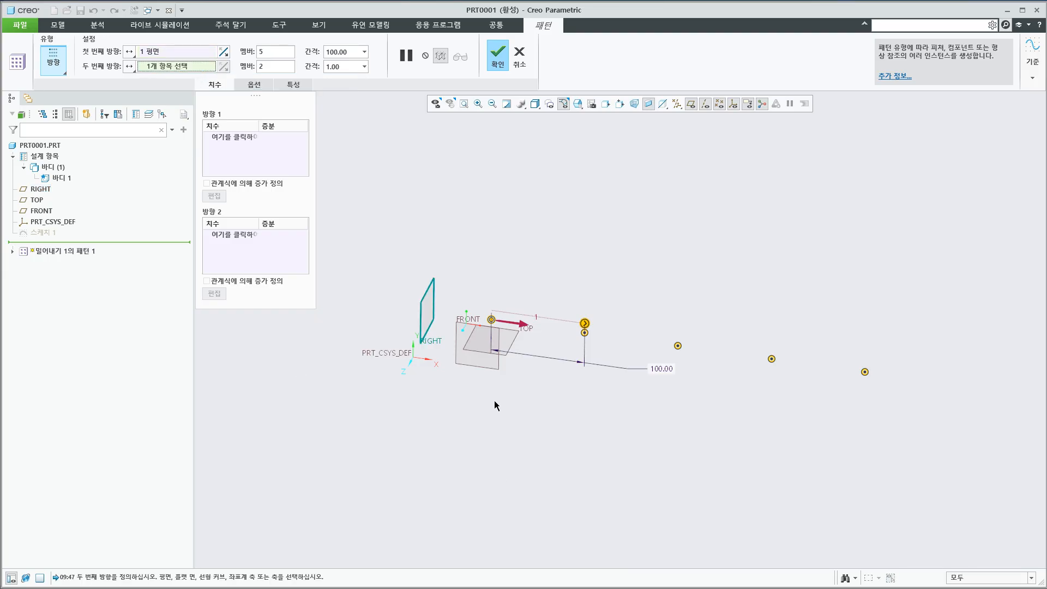
click(497, 373)
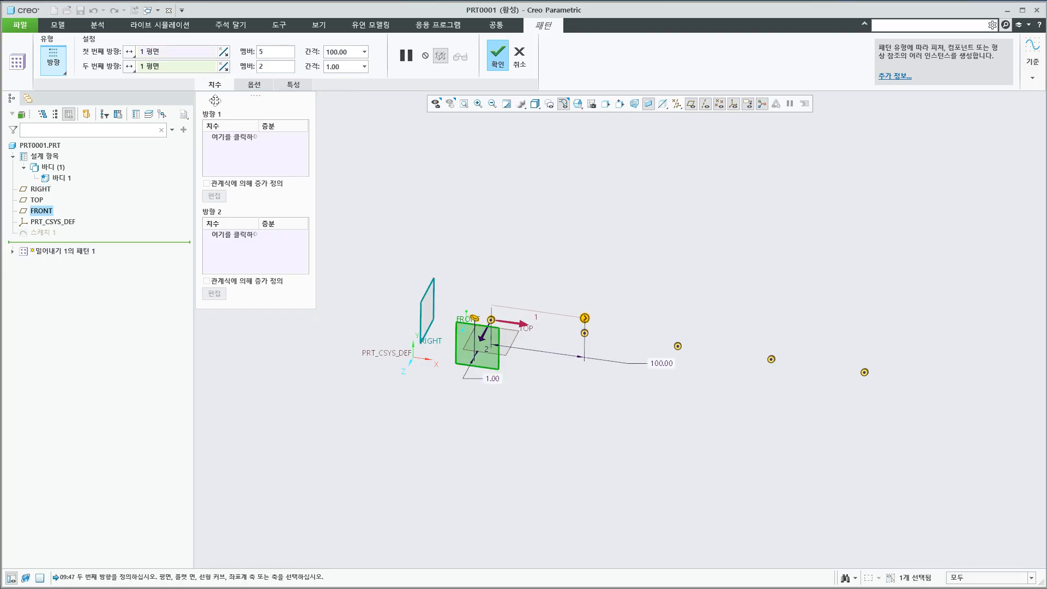
click(224, 66)
text(5)
key(Return)
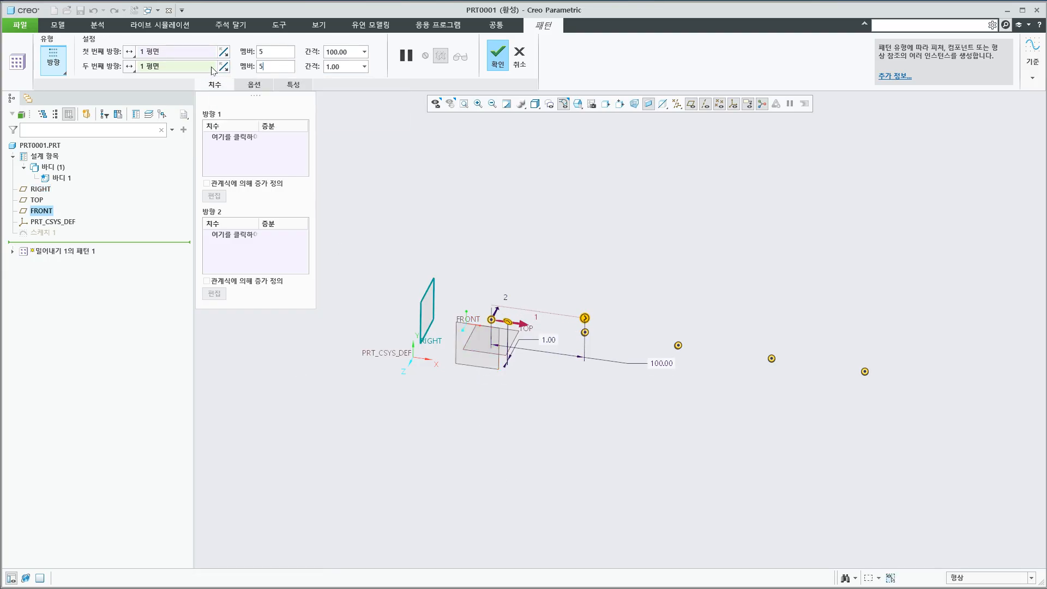
click(347, 67)
text(100)
click(288, 66)
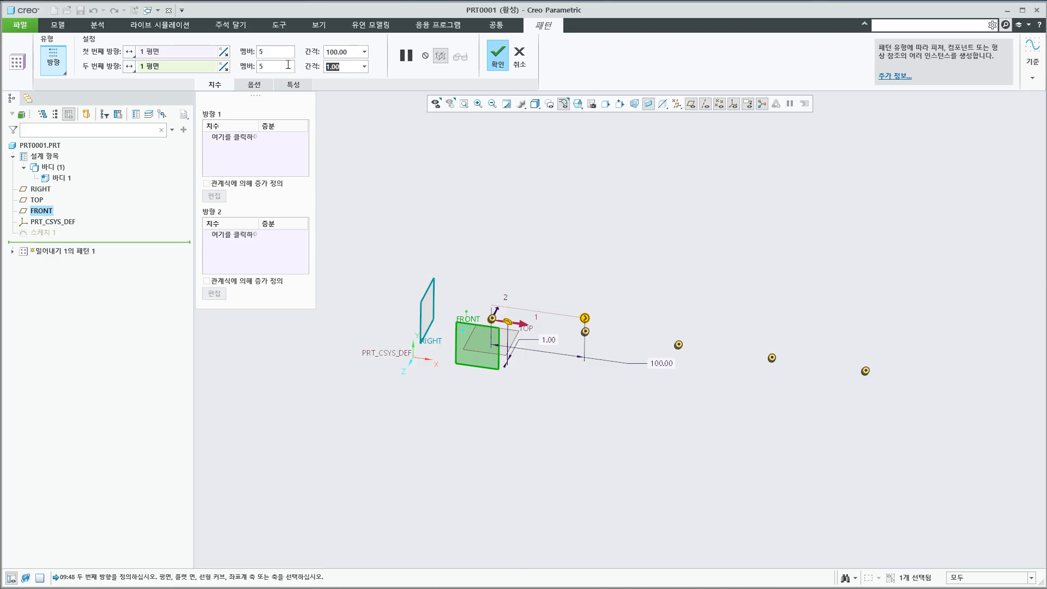
shift+middle_drag(657, 439, 614, 512)
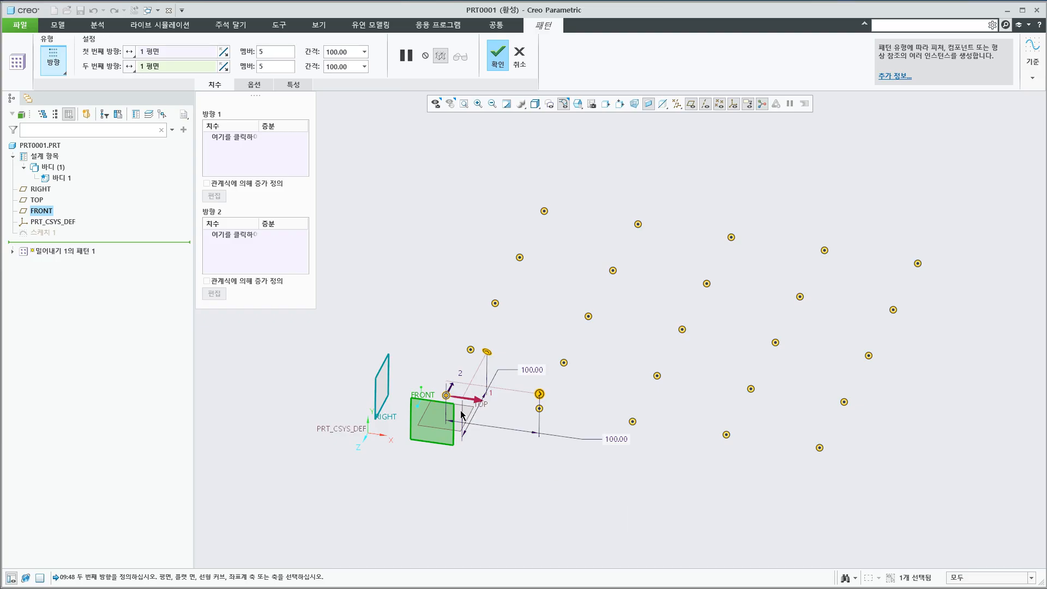
click(501, 59)
click(407, 247)
scroll(402, 450, up, 5)
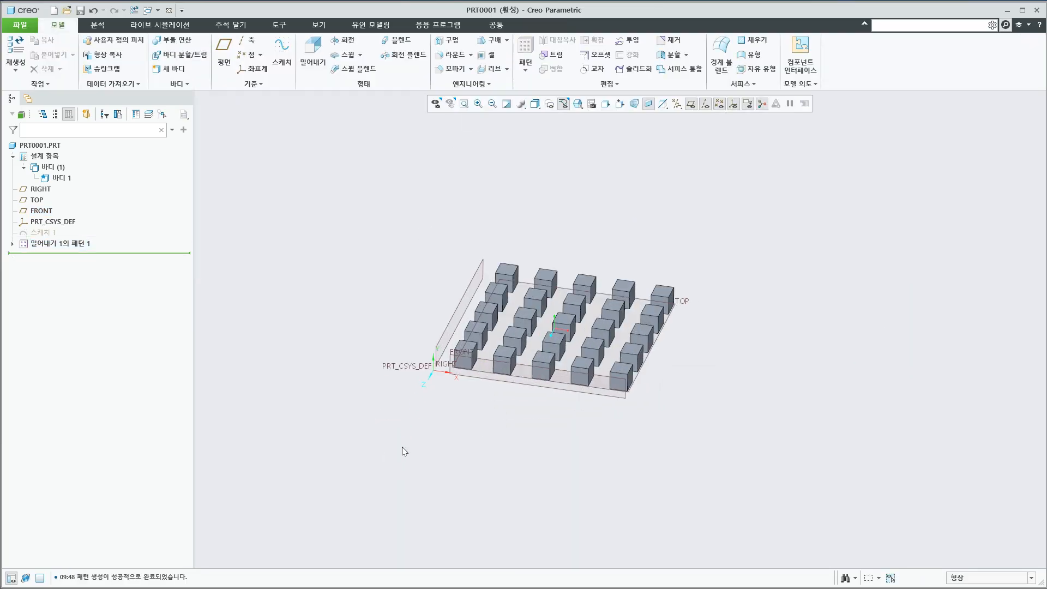
- Edit the definition of the extrude pattern and replace its second direction reference with the RIGHT plane
right_click(72, 246)
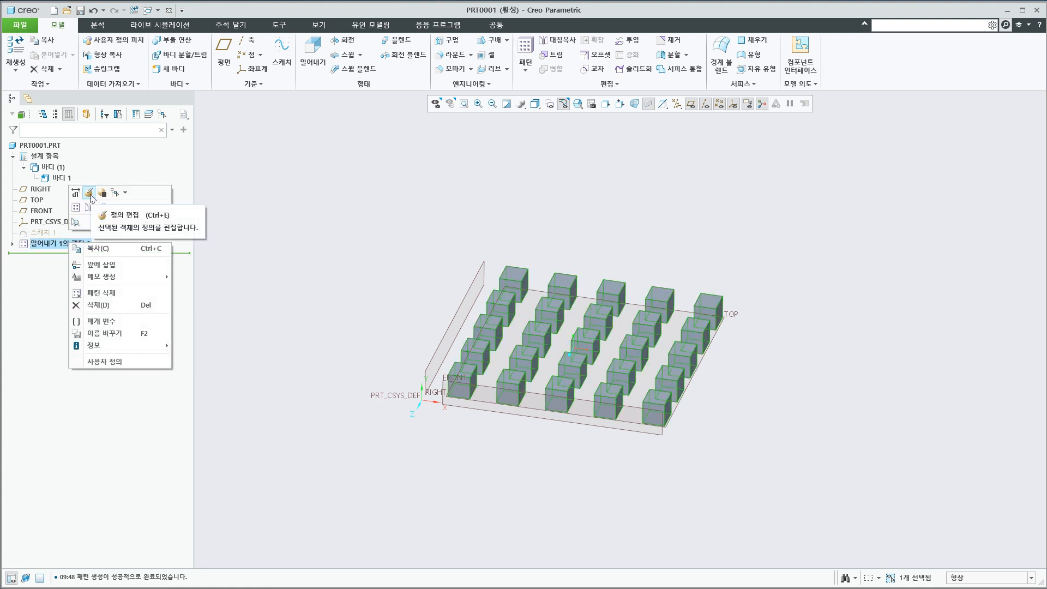
click(90, 198)
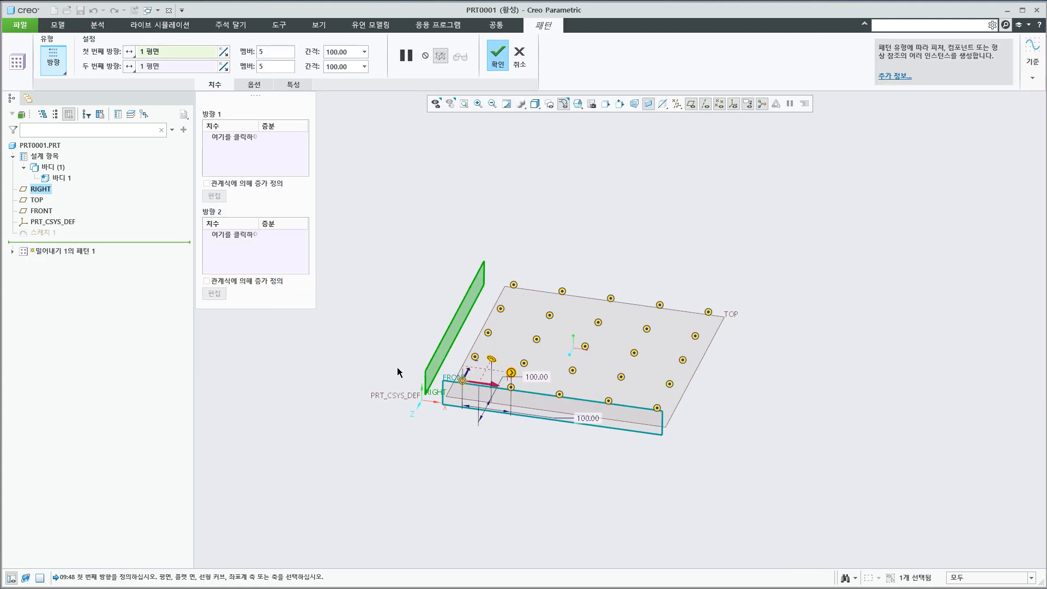
scroll(398, 372, up, 2)
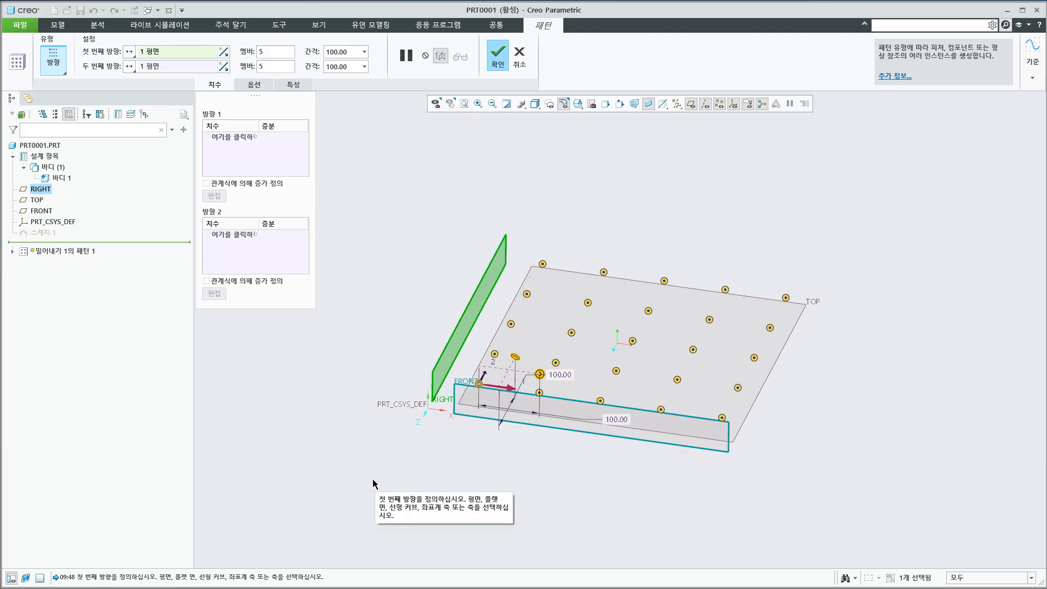
right_click(165, 68)
click(173, 72)
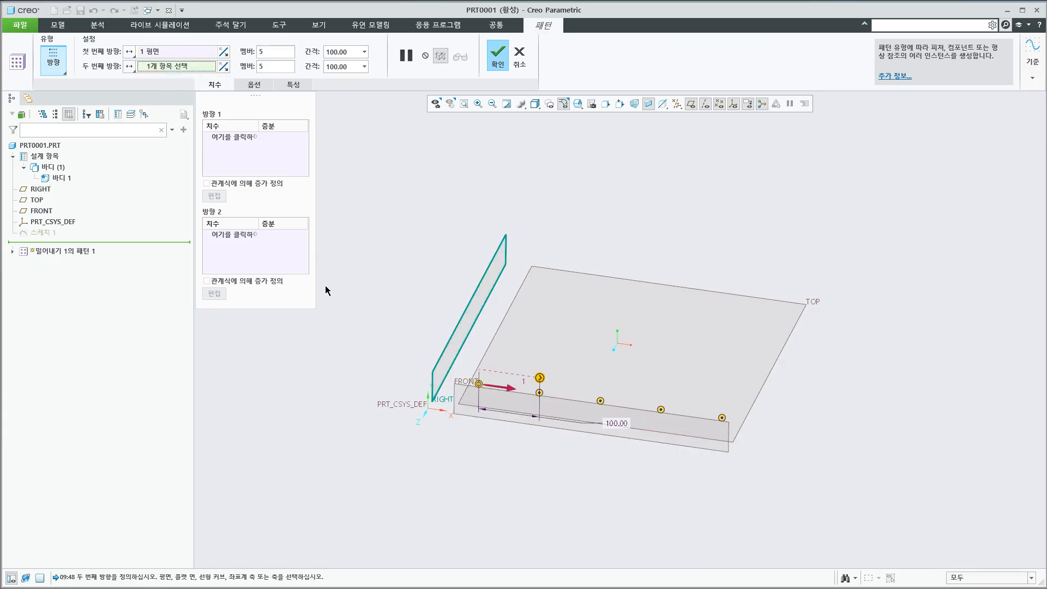
shift+middle_drag(325, 286, 391, 271)
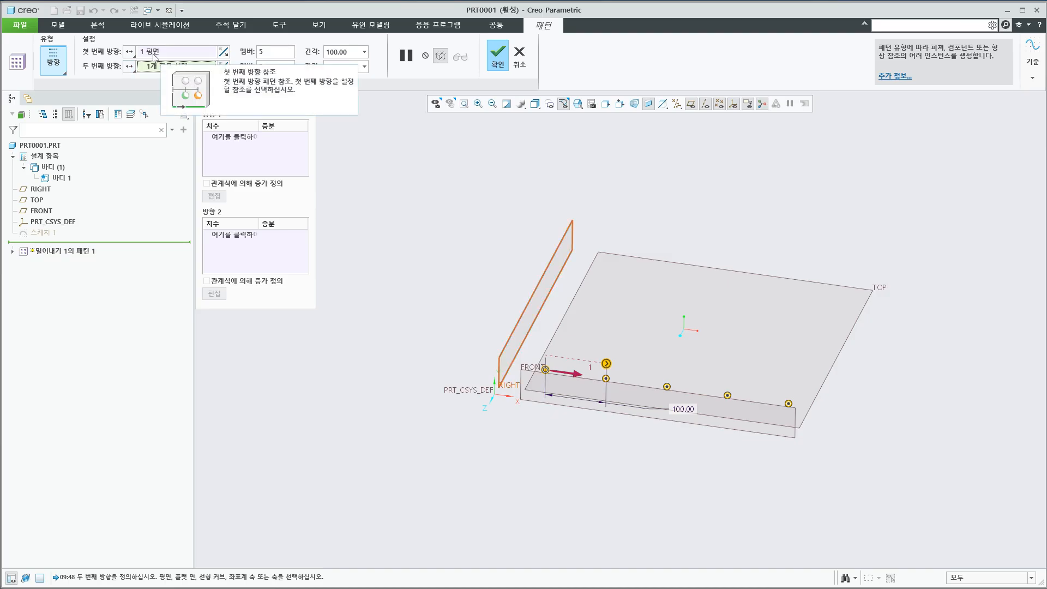
click(502, 383)
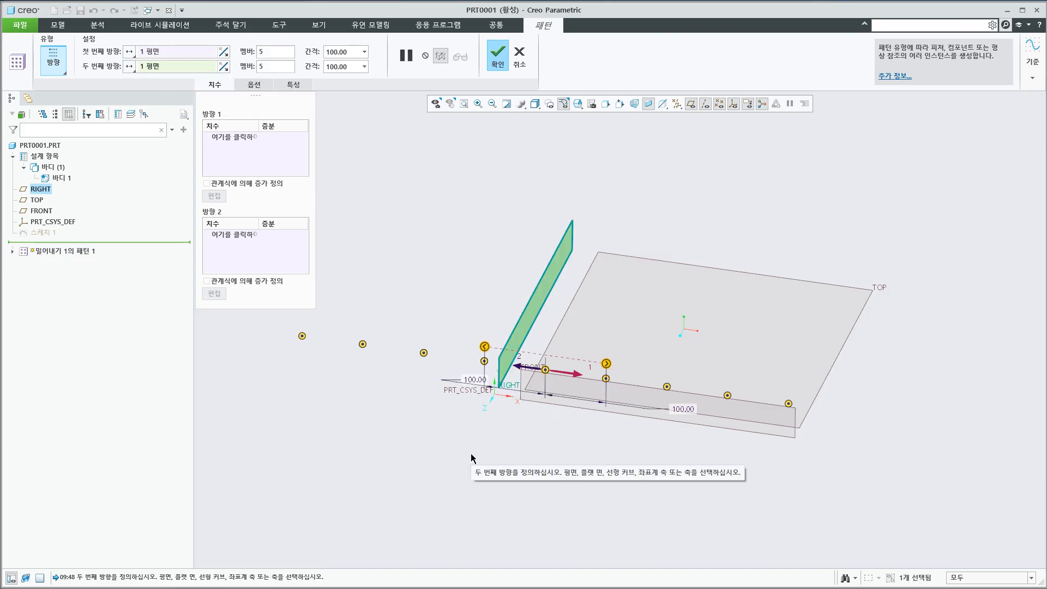
- Set the second direction's spacing to 70
shift+middle_drag(485, 449, 535, 460)
drag(351, 66, 303, 83)
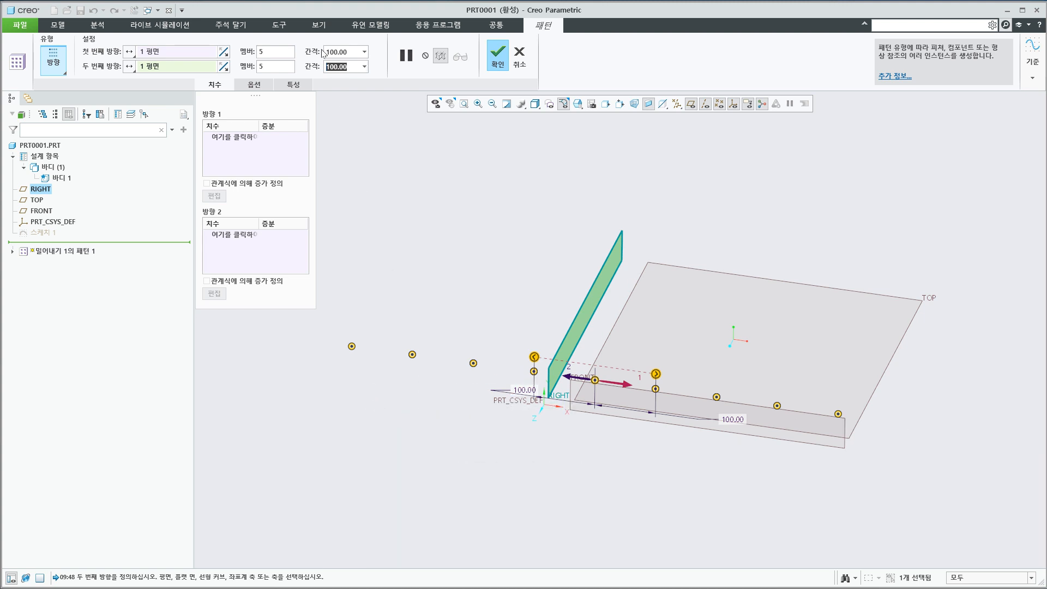
drag(350, 67, 307, 71)
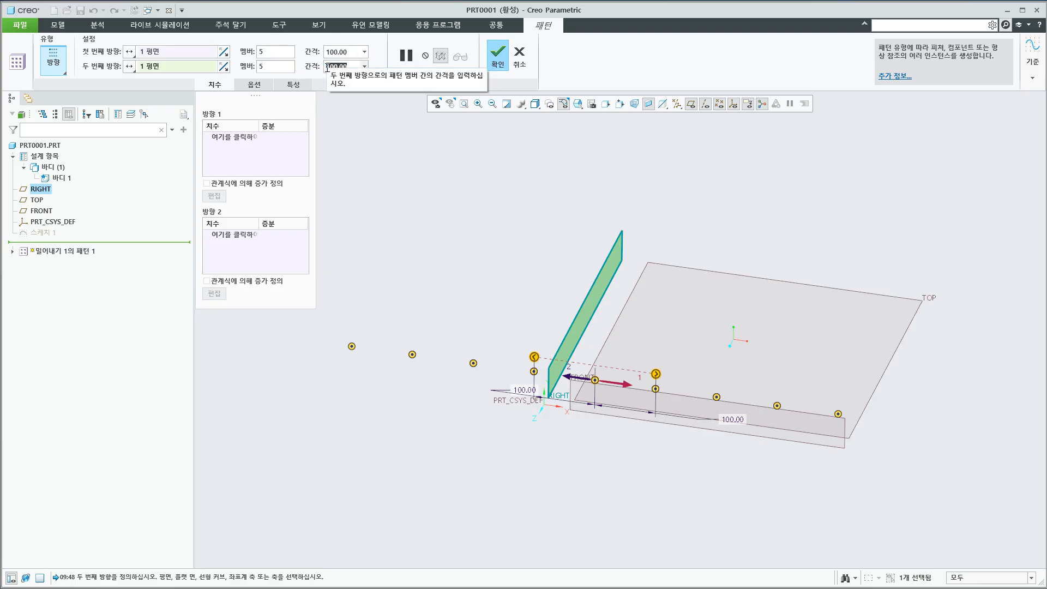
text(1)
key(Return)
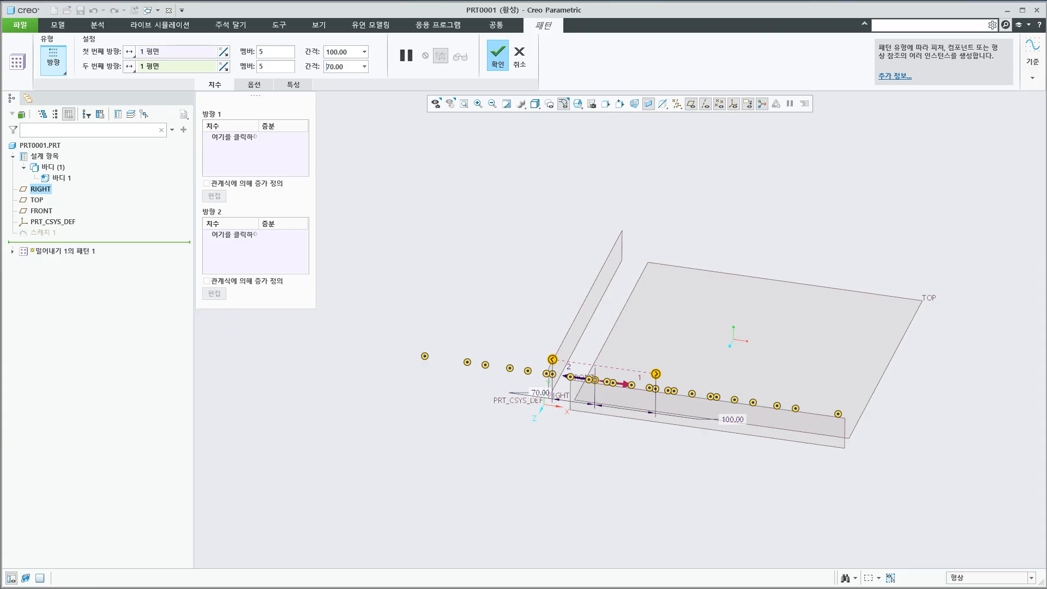
- Check the Direction pattern slide in PowerPoint and return to Creo Parametric to apply the redefined pattern
key(alt+Tab)
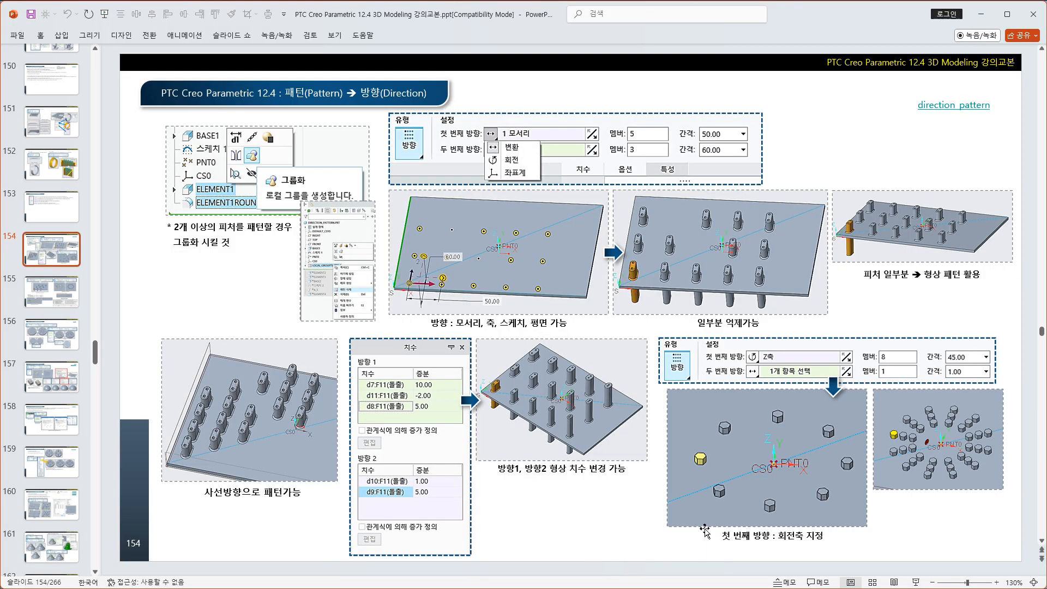
scroll(705, 528, down, 1)
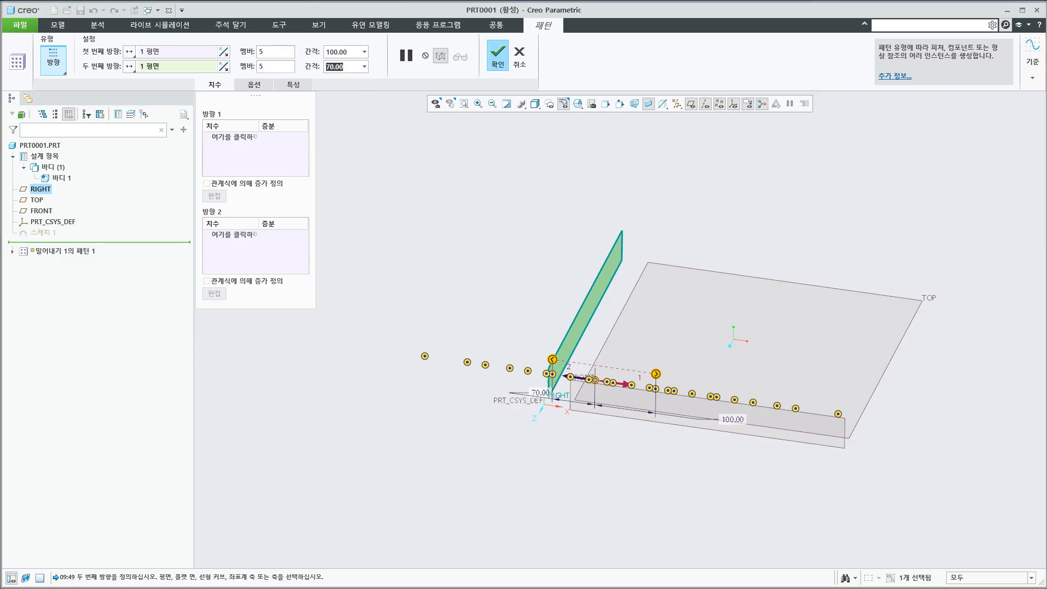
click(499, 59)
scroll(642, 466, down, 2)
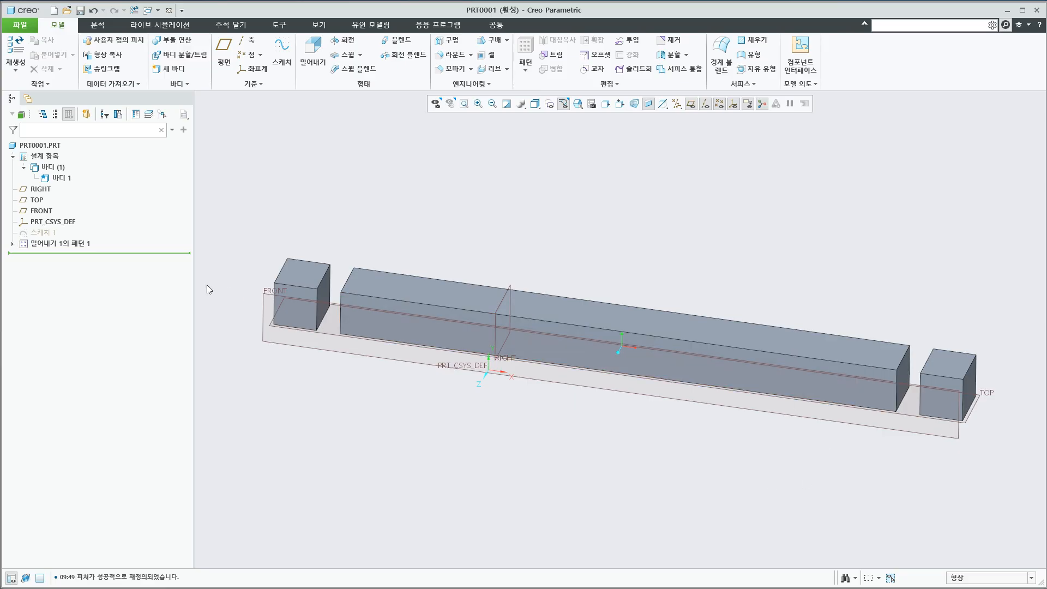
- Reopen the extrude pattern's definition and remove the RIGHT plane from the second direction
click(87, 244)
click(109, 202)
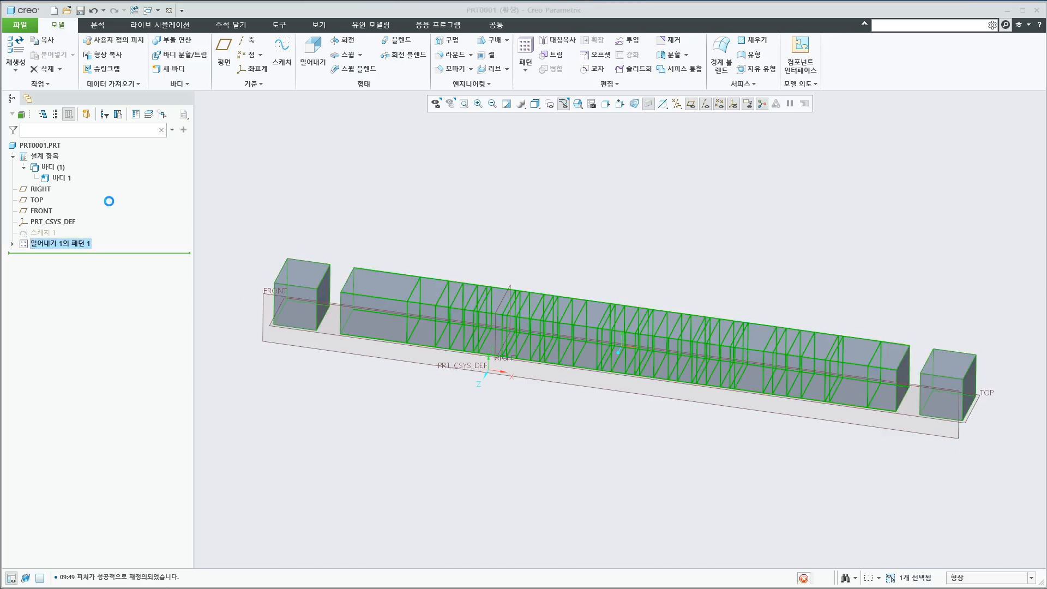
scroll(484, 441, up, 2)
right_click(175, 72)
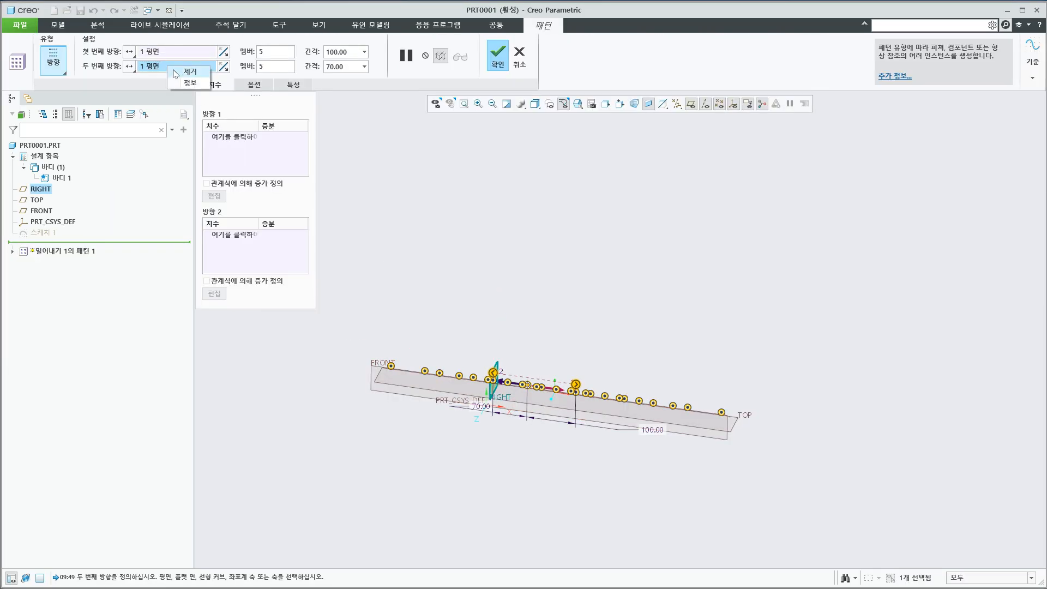
click(180, 71)
scroll(513, 426, down, 1)
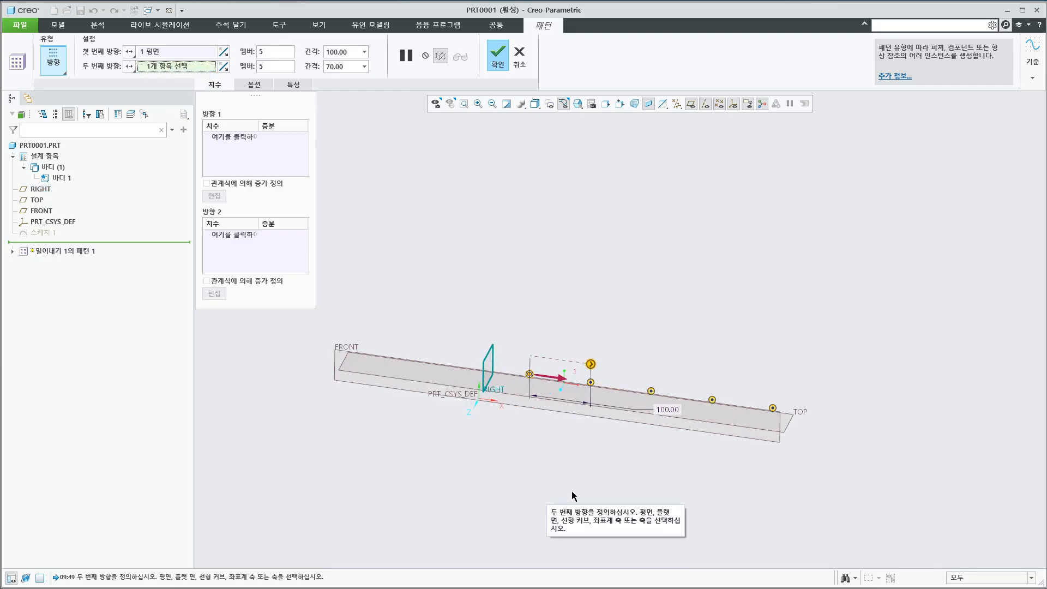
- Try a first-direction spacing of 110.20 with the handle, reset it to 100, and flip the direction back and forth
mouse_move(590, 363)
mouse_down()
mouse_move(622, 374)
mouse_move(597, 368)
mouse_up()
double_click(679, 415)
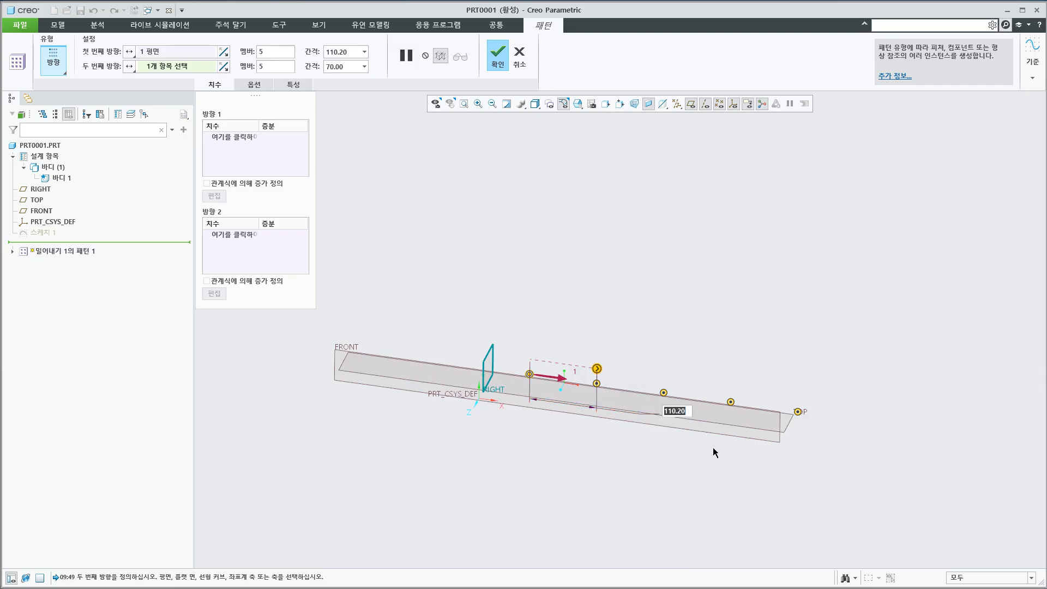
text(100)
key(Return)
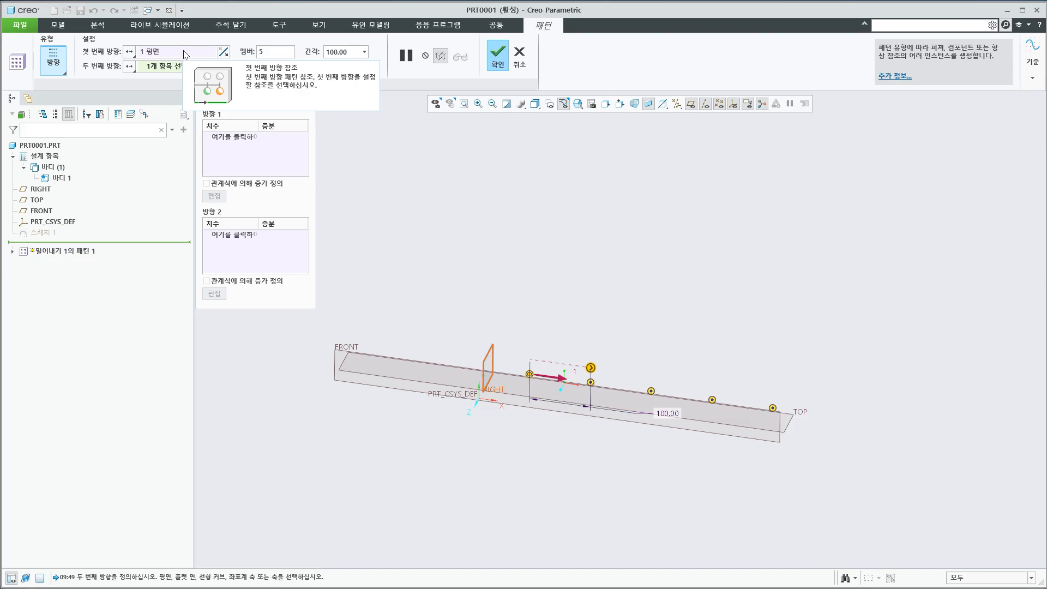
click(225, 52)
click(225, 52)
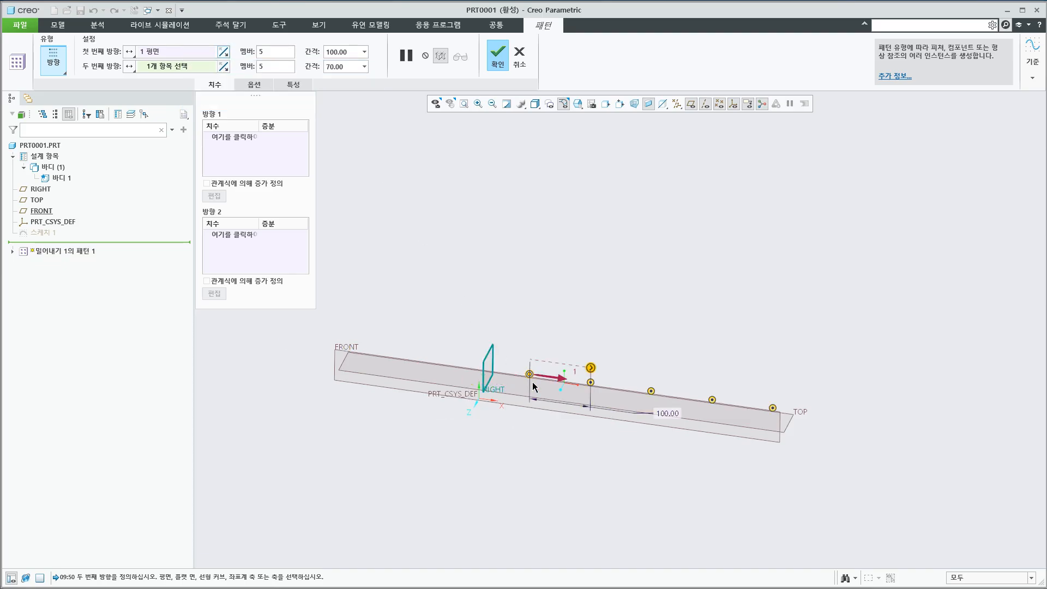
- Try the FRONT plane as the second direction reference and remove it again
click(548, 412)
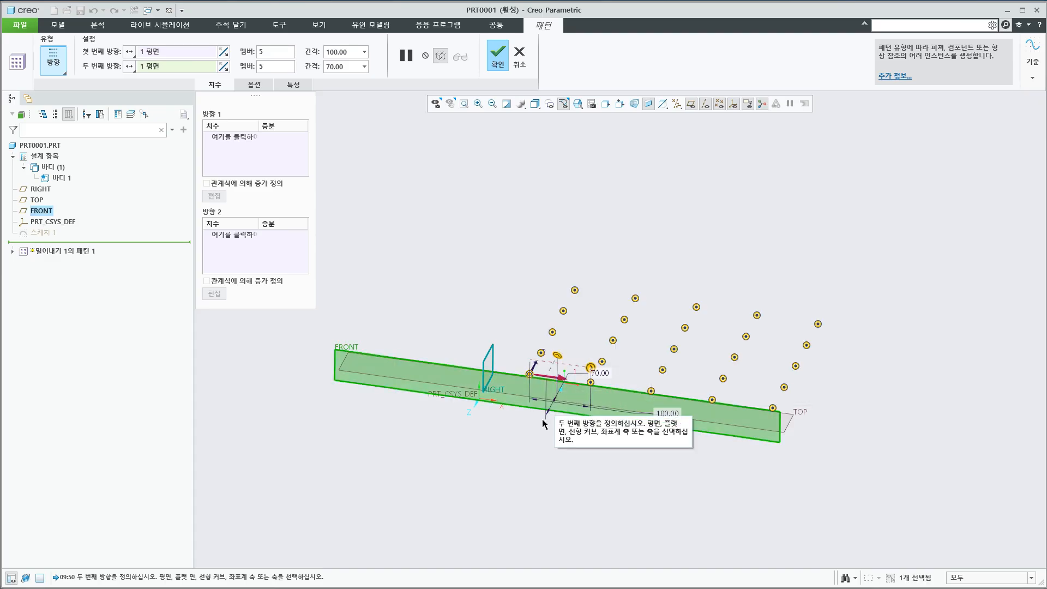
scroll(543, 425, up, 3)
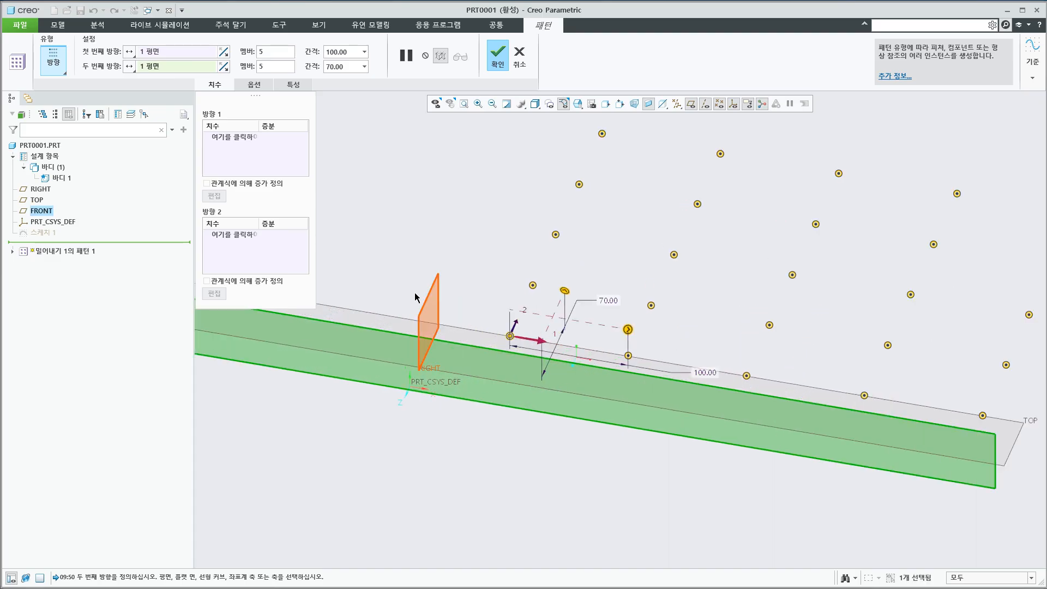
right_click(159, 68)
click(179, 73)
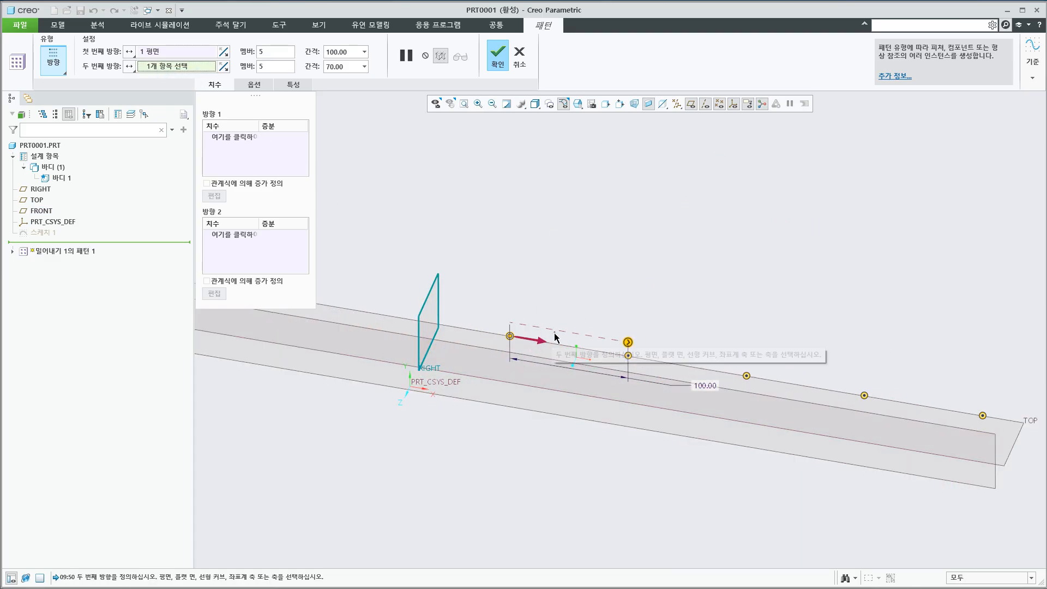
- Hide the datum planes and check the context options at the first direction's arrow
middle_drag(576, 288, 558, 303)
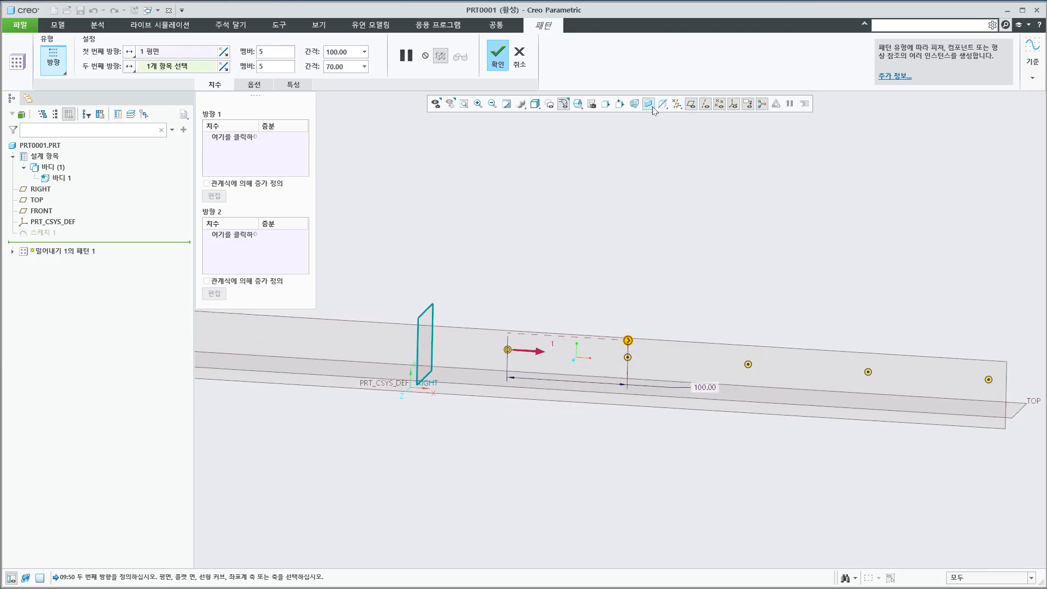
click(691, 104)
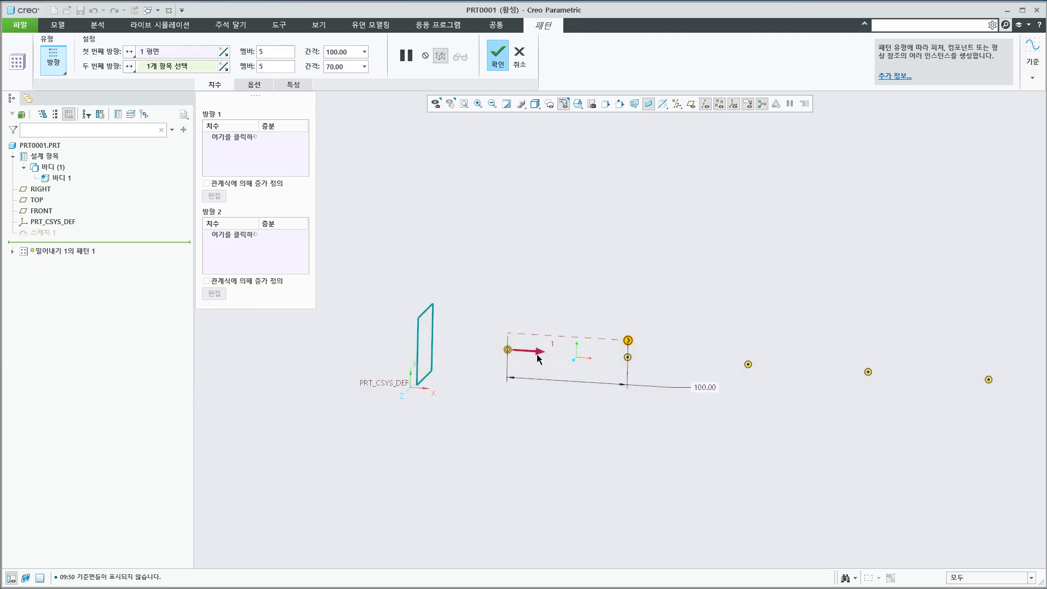
middle_drag(539, 357, 559, 360)
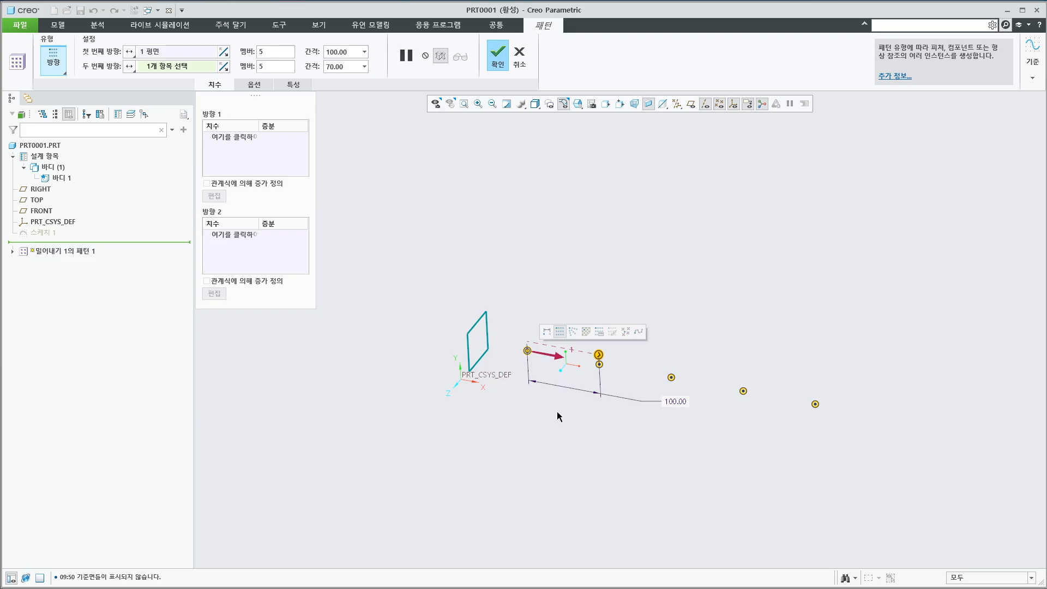
right_click(560, 361)
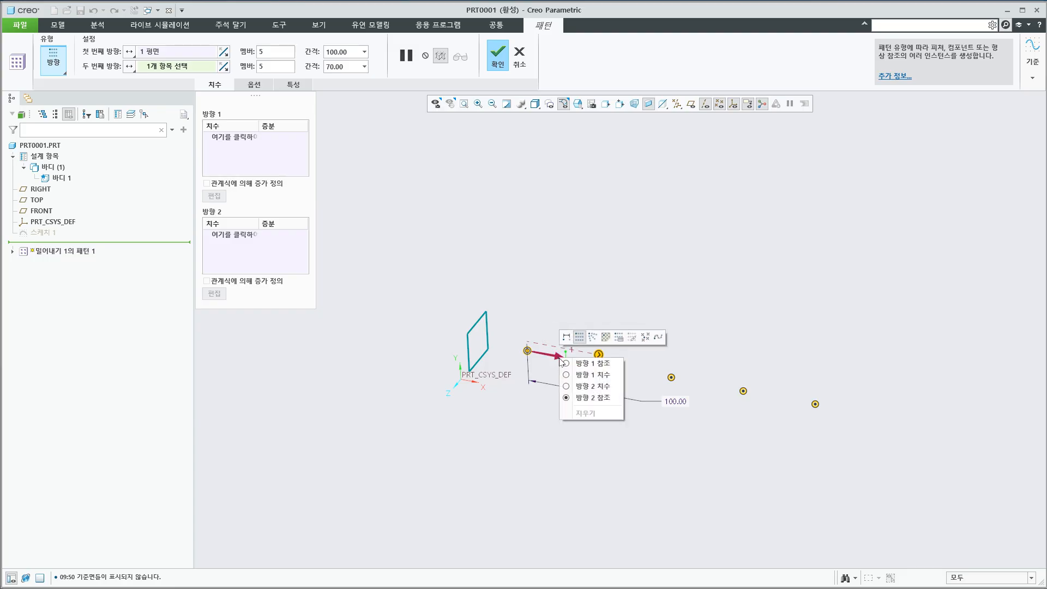
click(520, 428)
- Flip the first direction back and forth, and pull its handle past the original member to reverse it with a spacing of 38
click(224, 51)
click(224, 52)
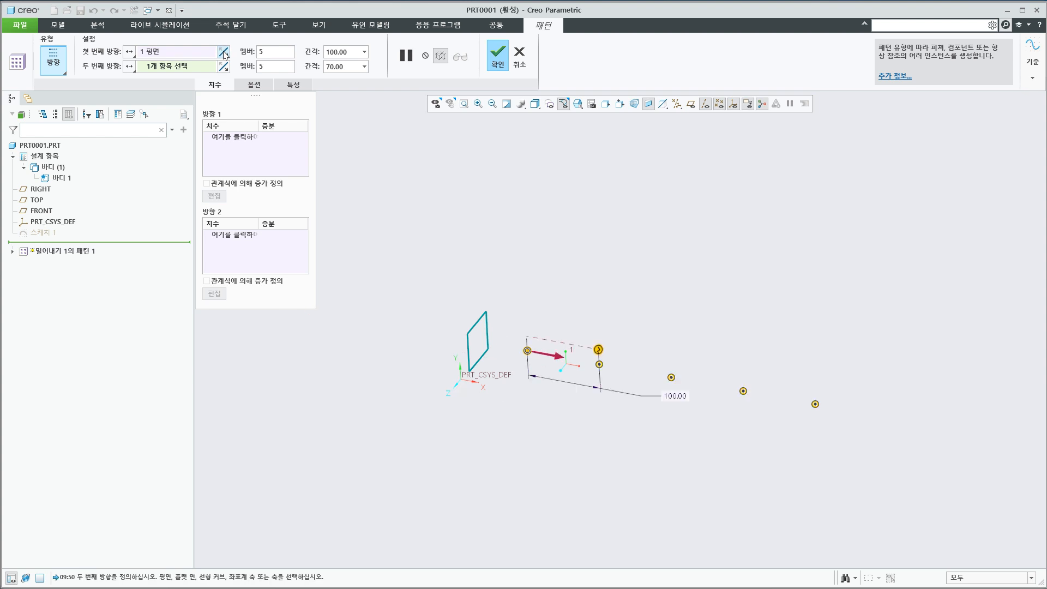
click(224, 51)
click(224, 52)
scroll(591, 392, down, 1)
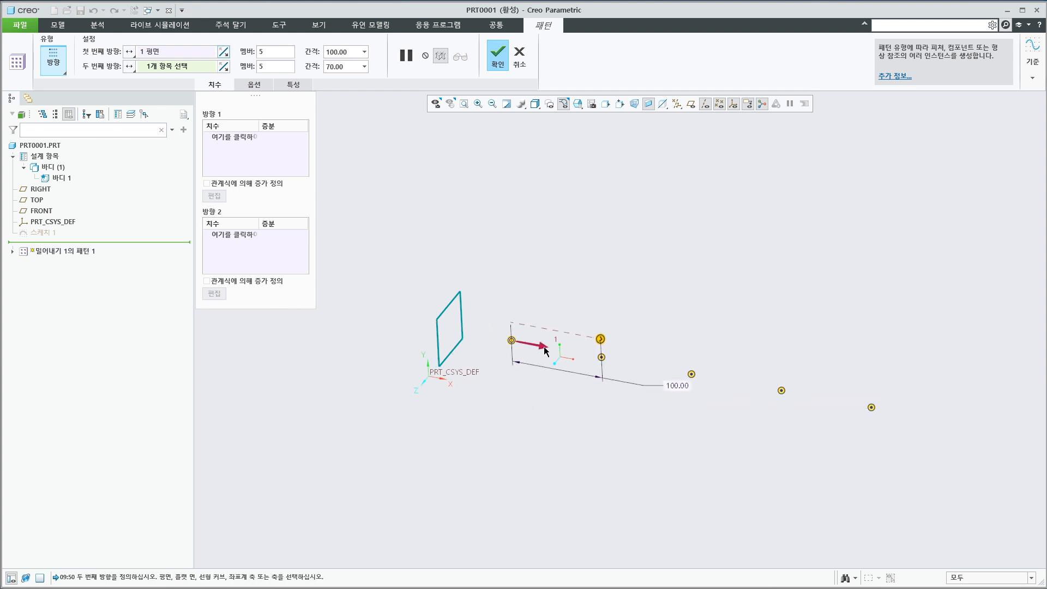
click(542, 349)
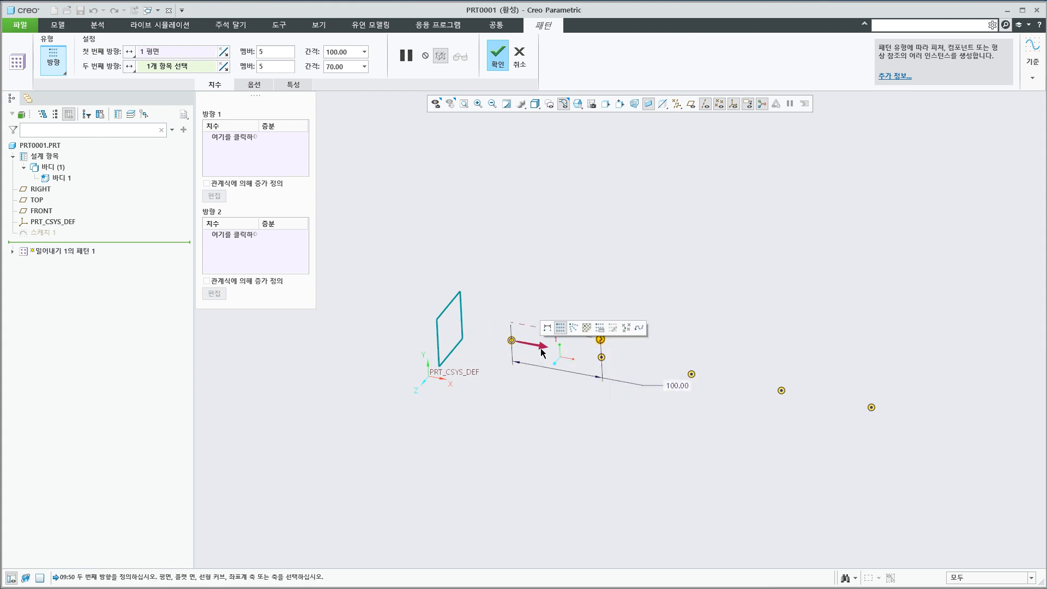
drag(600, 344, 480, 344)
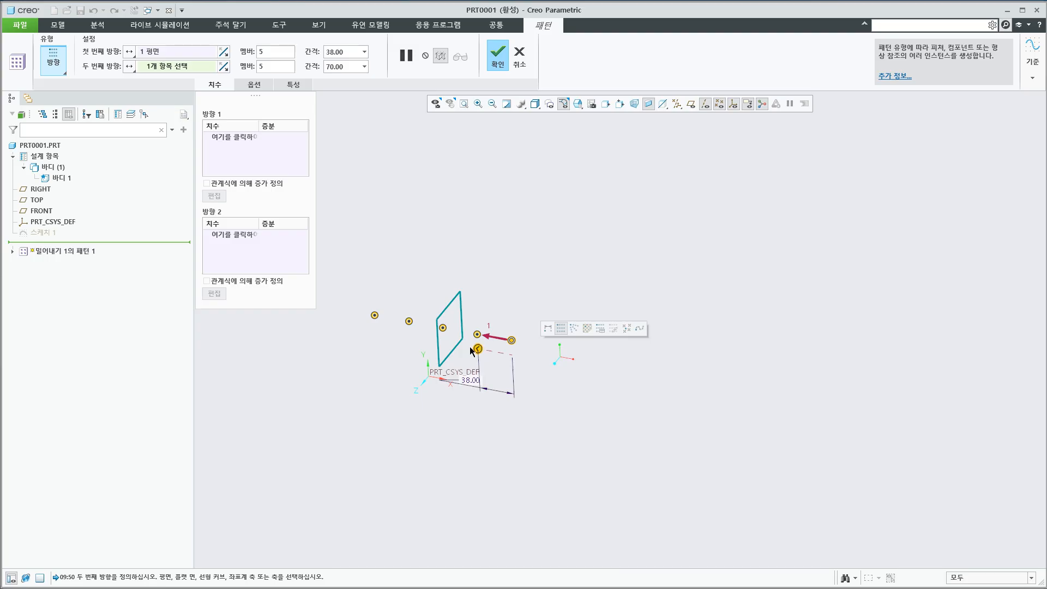
- Flip the first direction back and forth again and discard the edits to the pattern
click(223, 52)
click(224, 52)
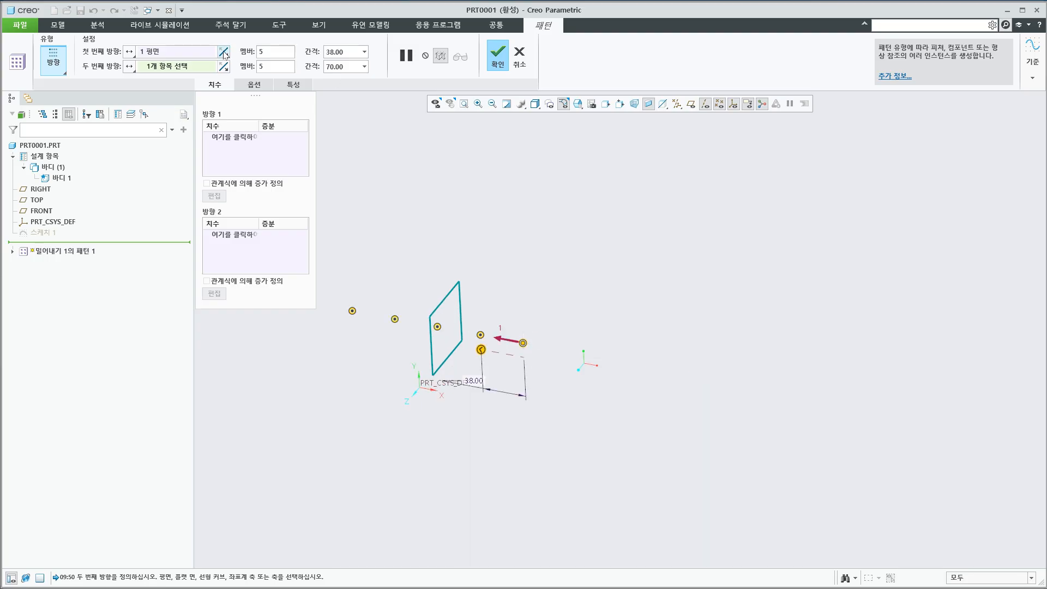
scroll(384, 354, down, 3)
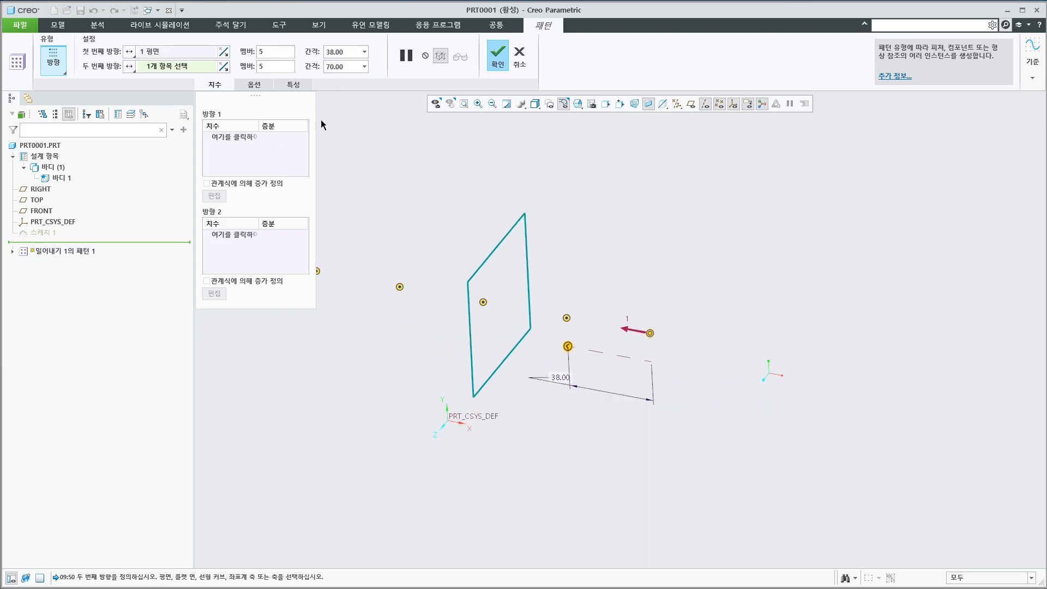
click(519, 55)
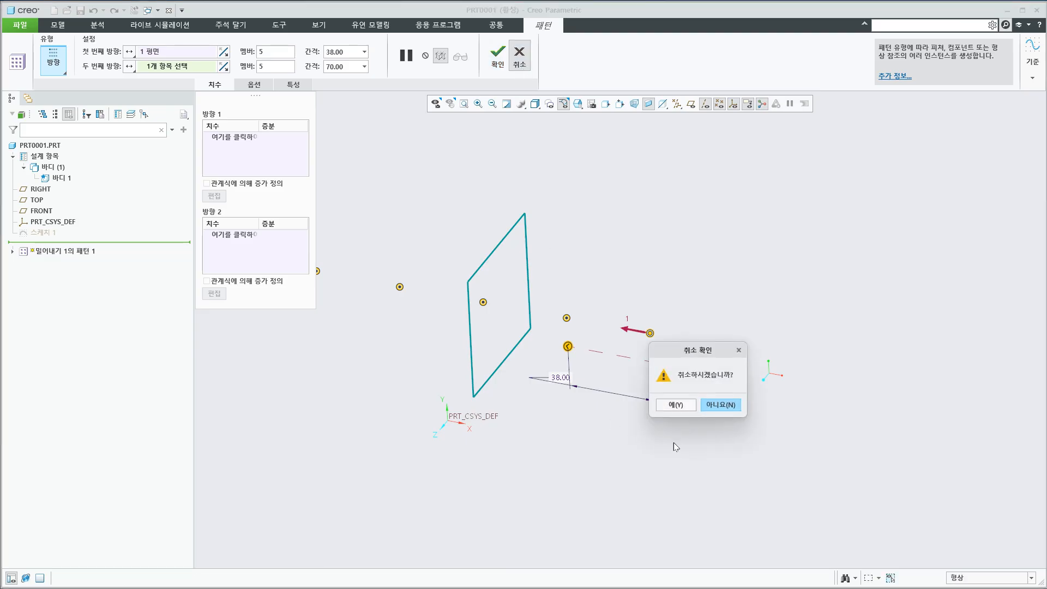
click(677, 407)
scroll(509, 464, up, 3)
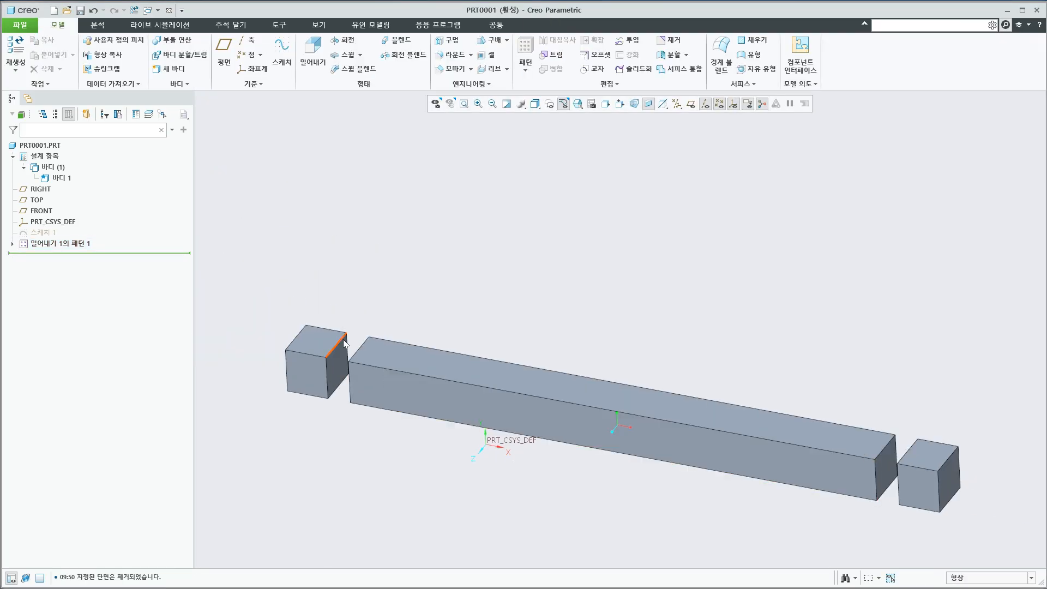
- Delete the entire extrusion pattern together with its members, and undo the deletion
click(82, 243)
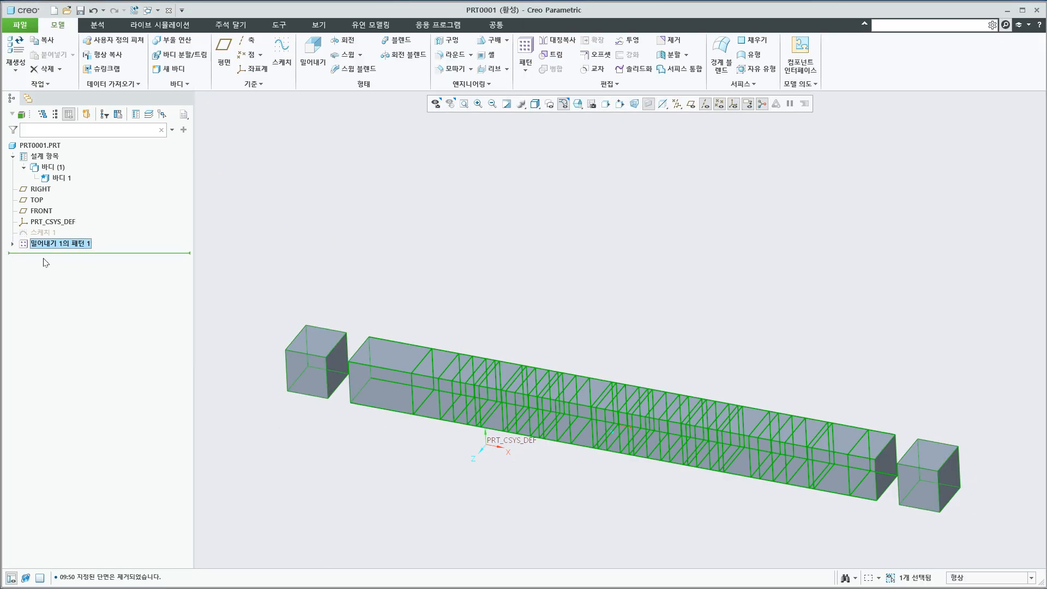
click(12, 245)
key(Delete)
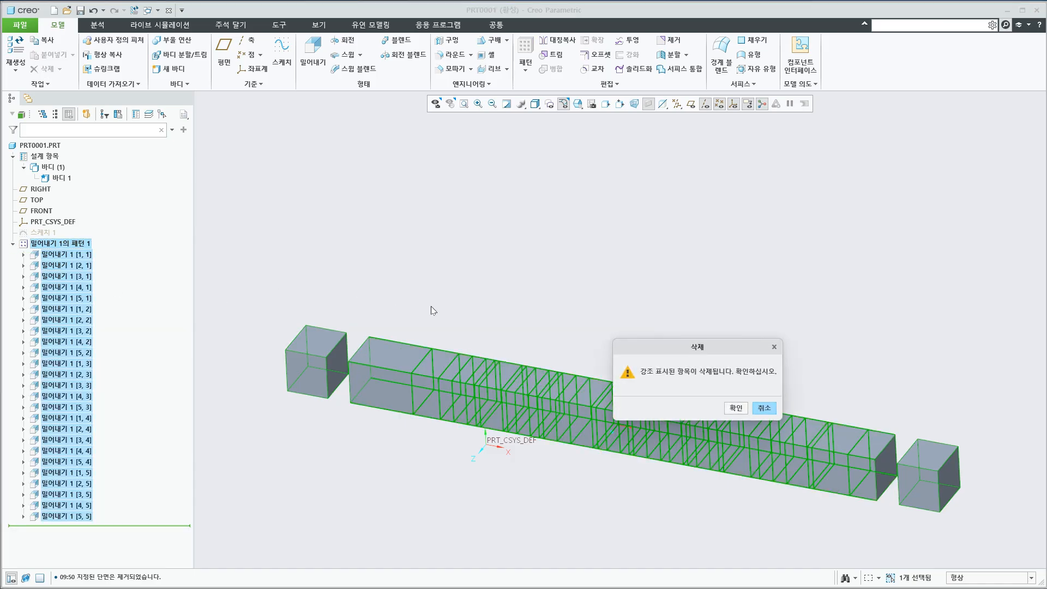
click(735, 407)
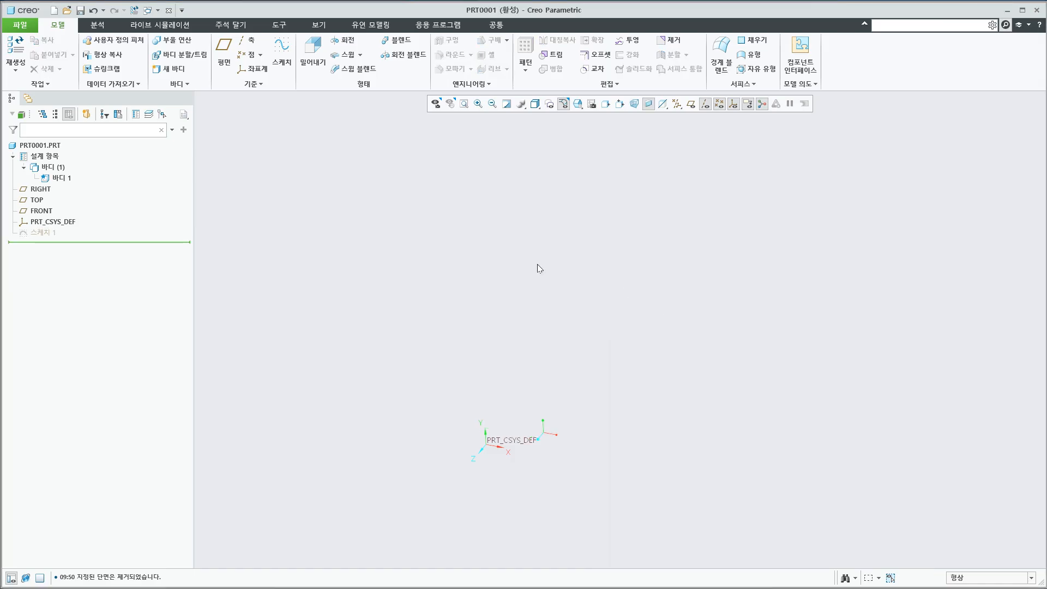
key(ctrl+z)
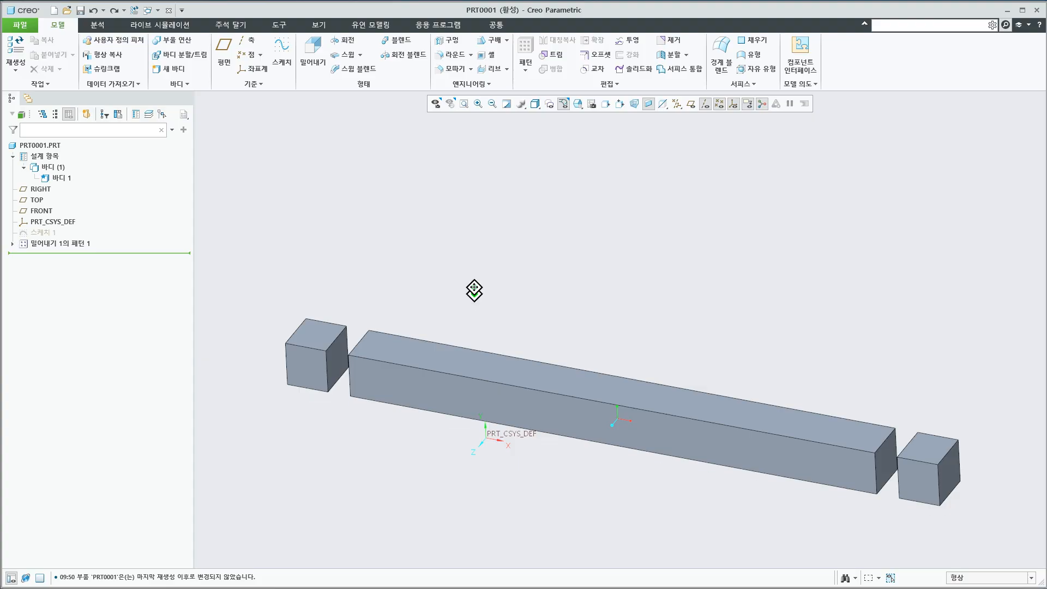
- Remove only the pattern from the extrusion, keeping the original block, and display the datum planes
right_click(82, 246)
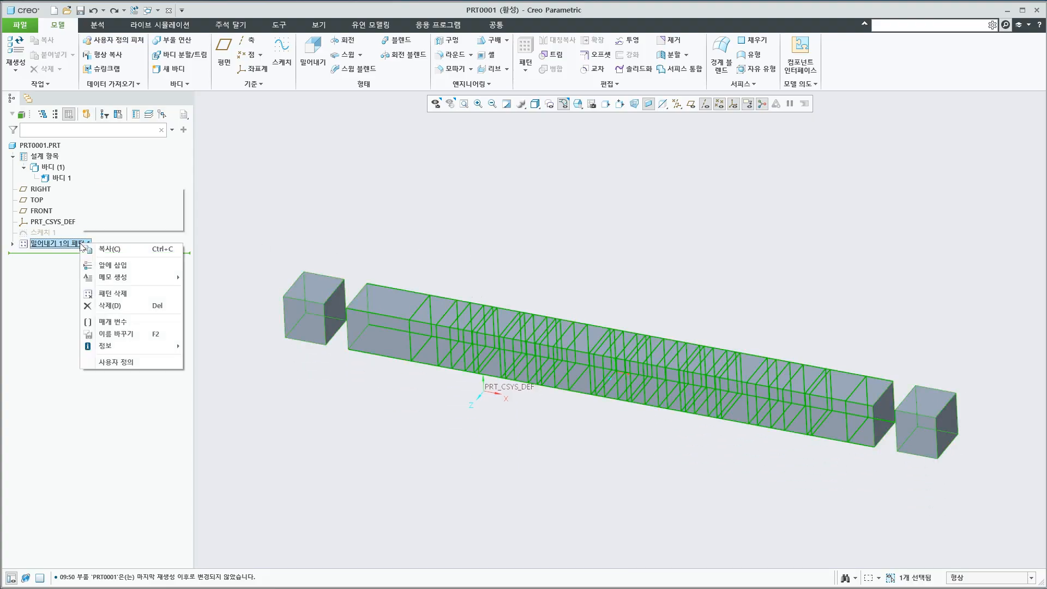
click(124, 294)
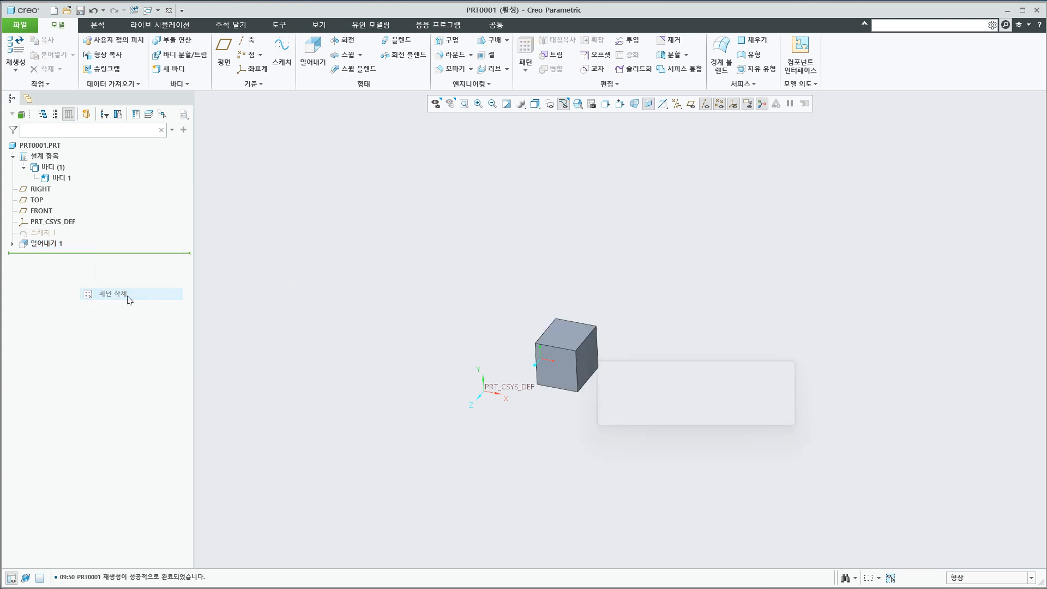
click(690, 103)
shift+middle_drag(652, 346, 600, 325)
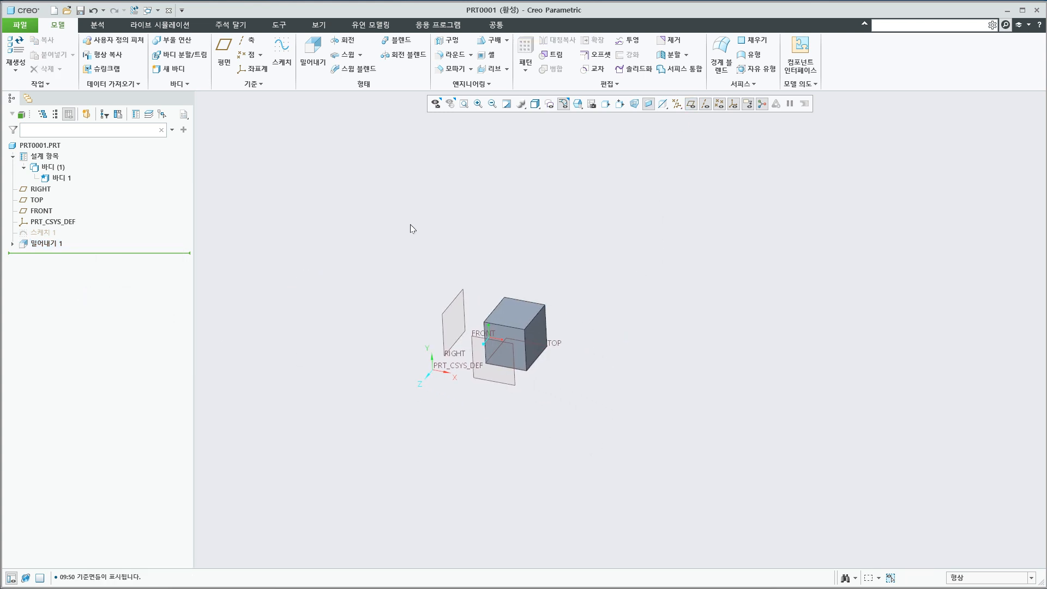
- Round the block's four vertical edges, enlarging the radius with its handle
click(454, 54)
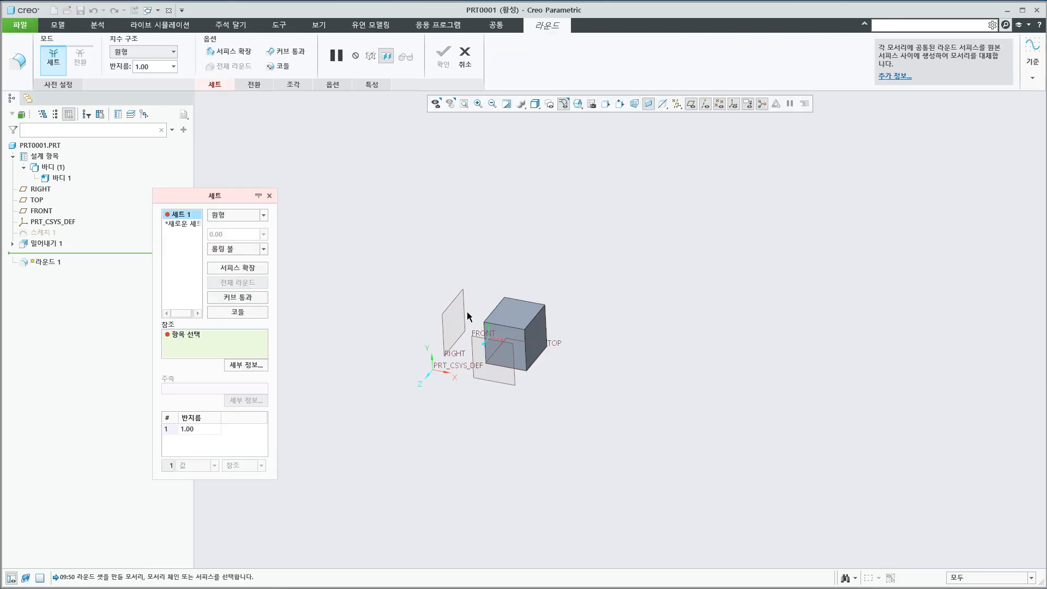
scroll(525, 334, up, 2)
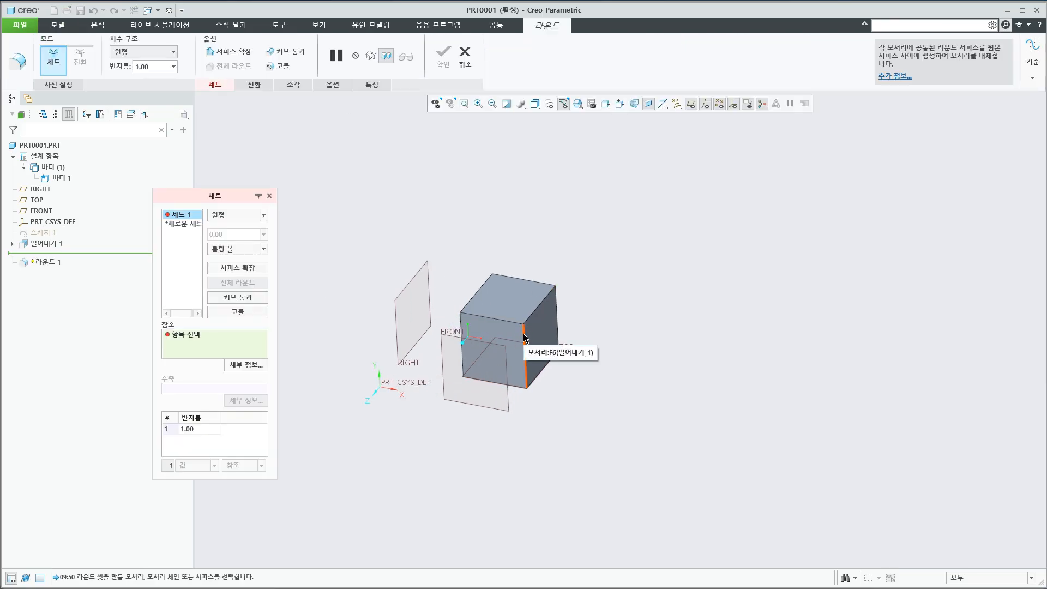
click(525, 338)
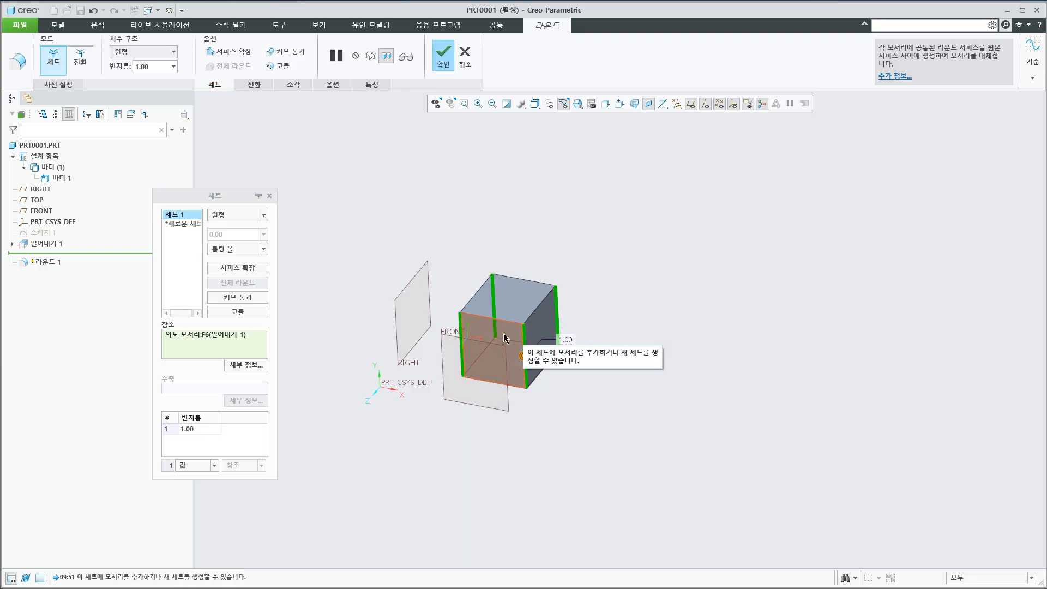
drag(524, 358, 540, 358)
middle_click(605, 390)
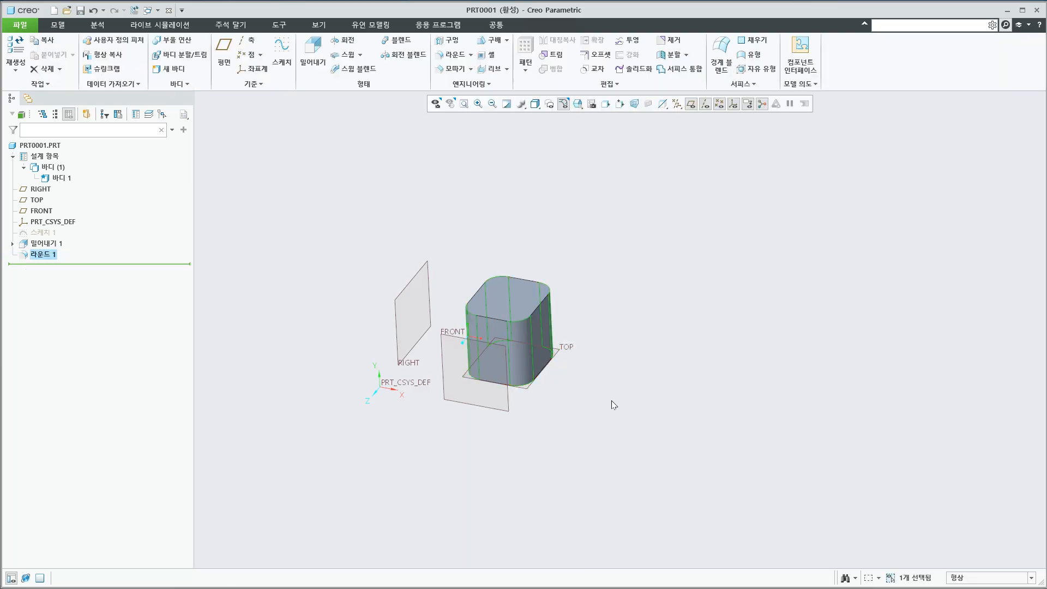
scroll(645, 407, down, 2)
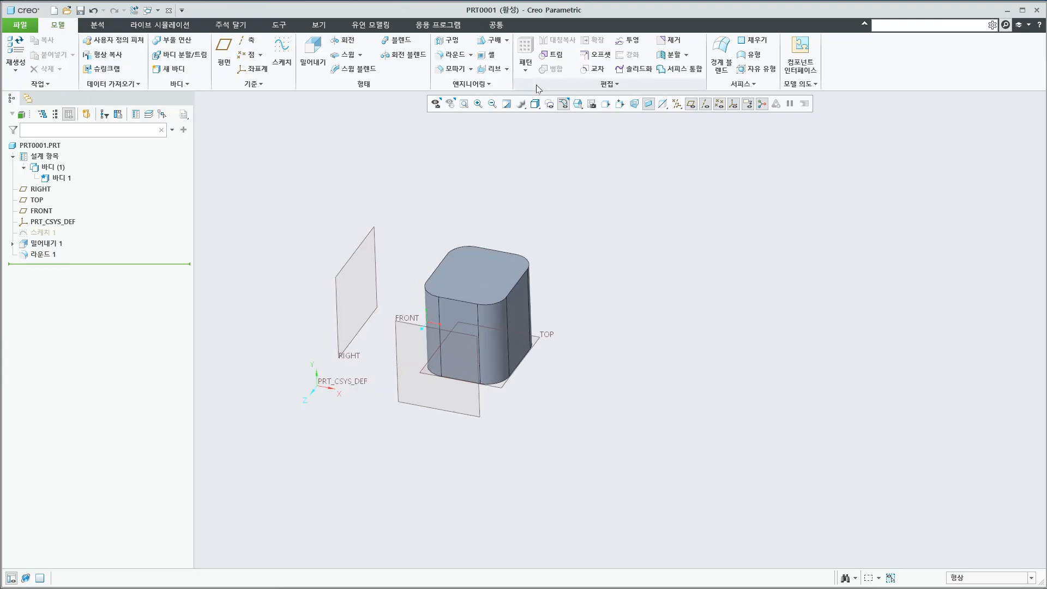
- Chamfer the complete edge loop around the block's top face with a D x D edge chamfer
click(456, 69)
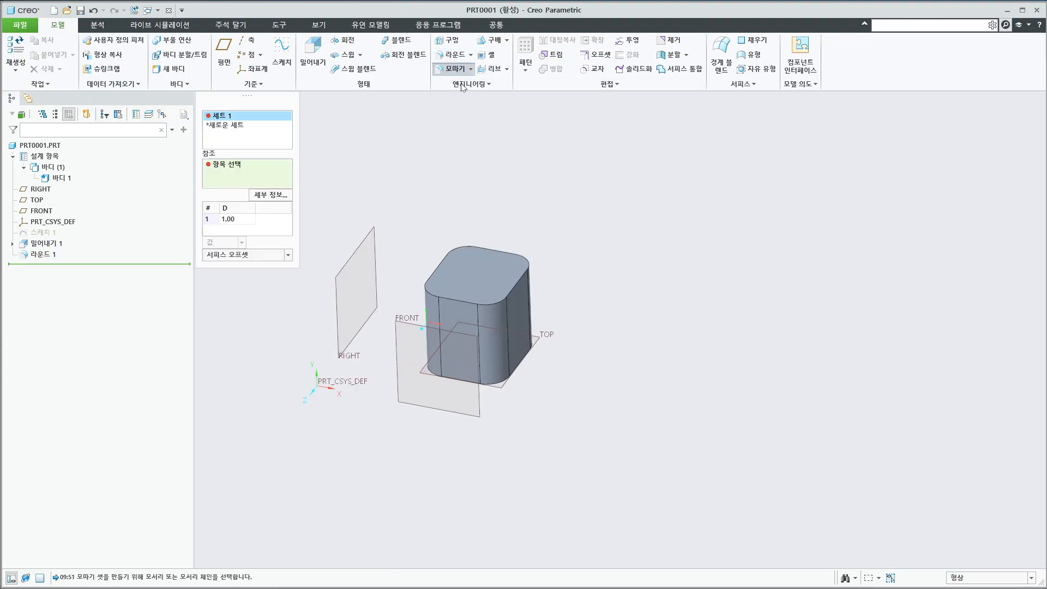
click(518, 281)
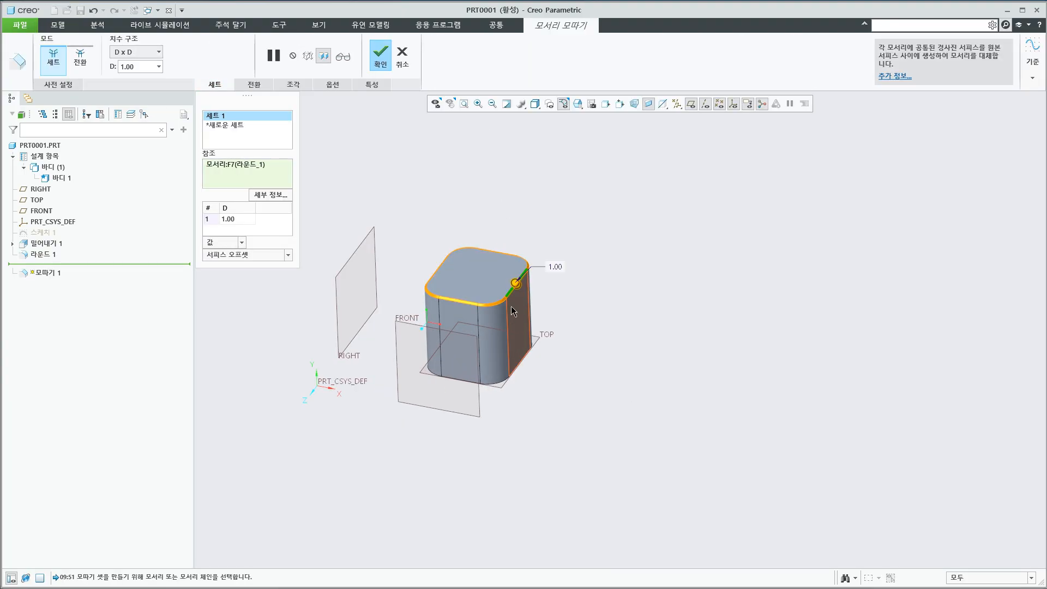
middle_click(596, 320)
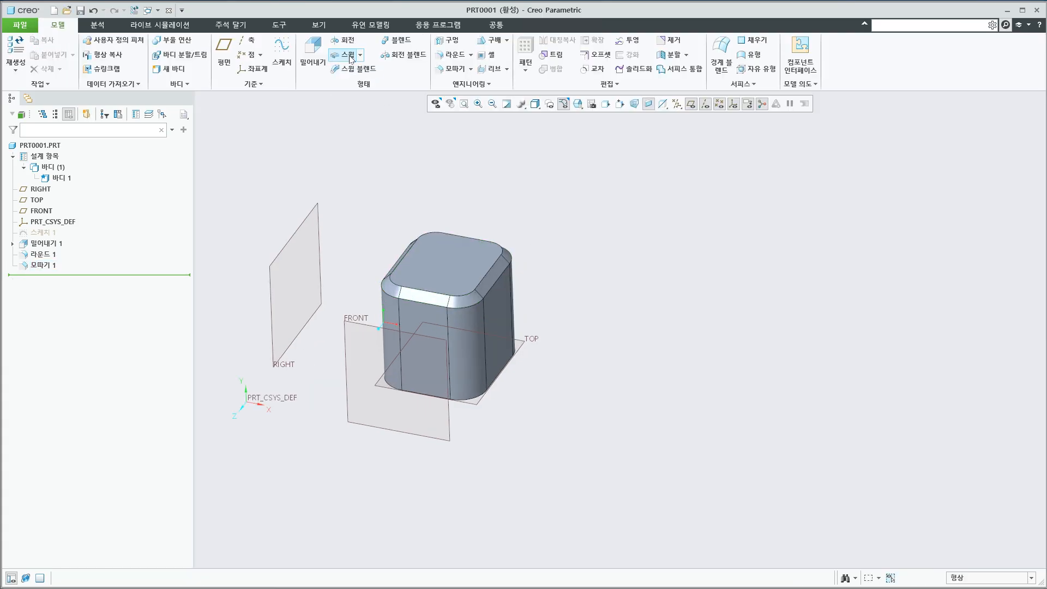
- Place a simple hole of diameter 12 and depth 21.12 on the top face, offset about 22.05 and 25.53 from two block sides
click(450, 40)
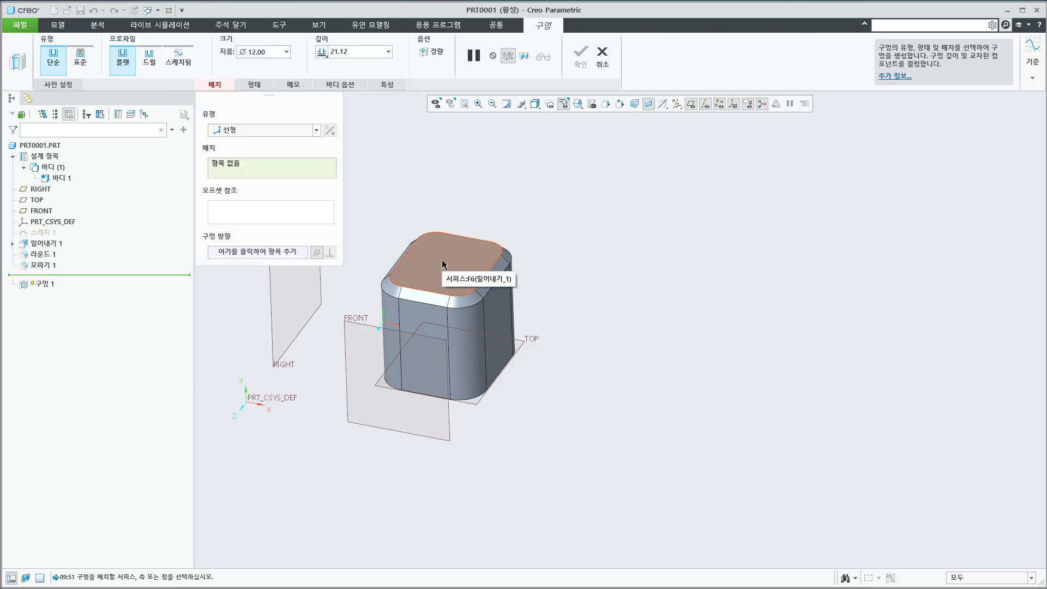
click(443, 265)
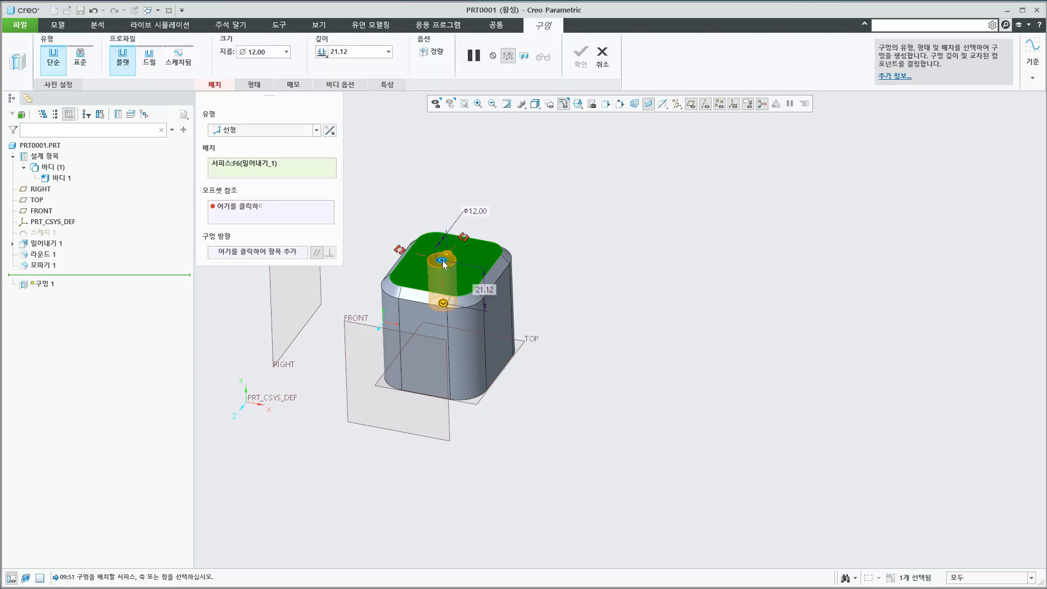
drag(443, 262, 498, 303)
drag(430, 239, 423, 323)
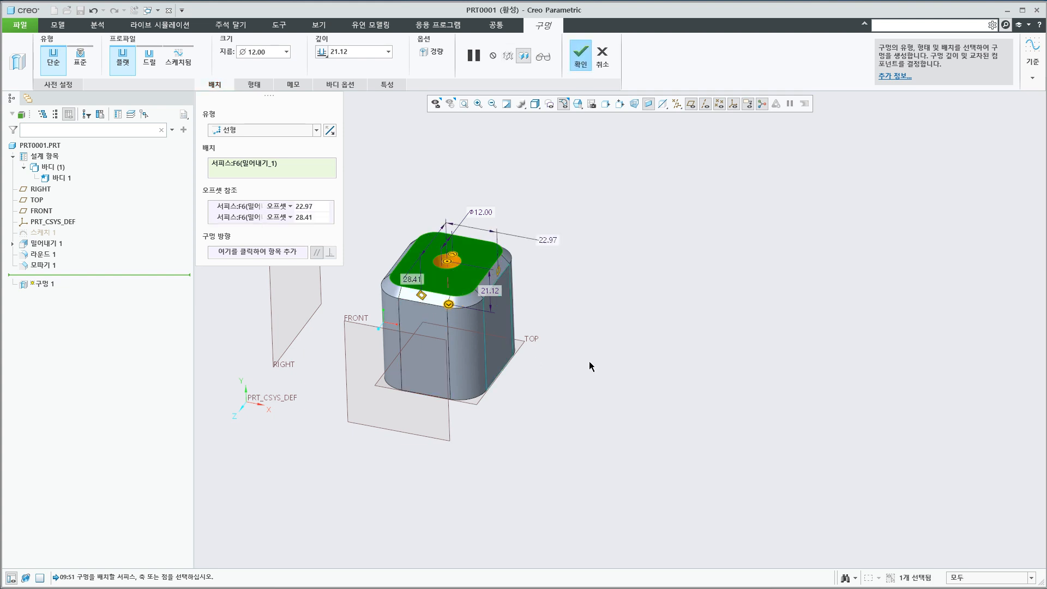
drag(449, 261, 452, 269)
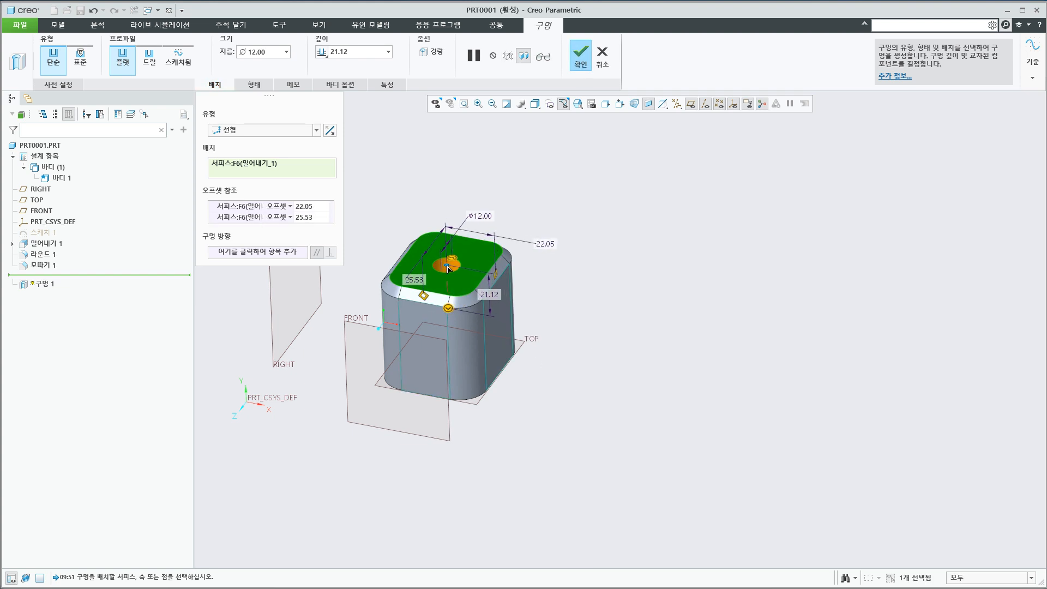
middle_click(625, 327)
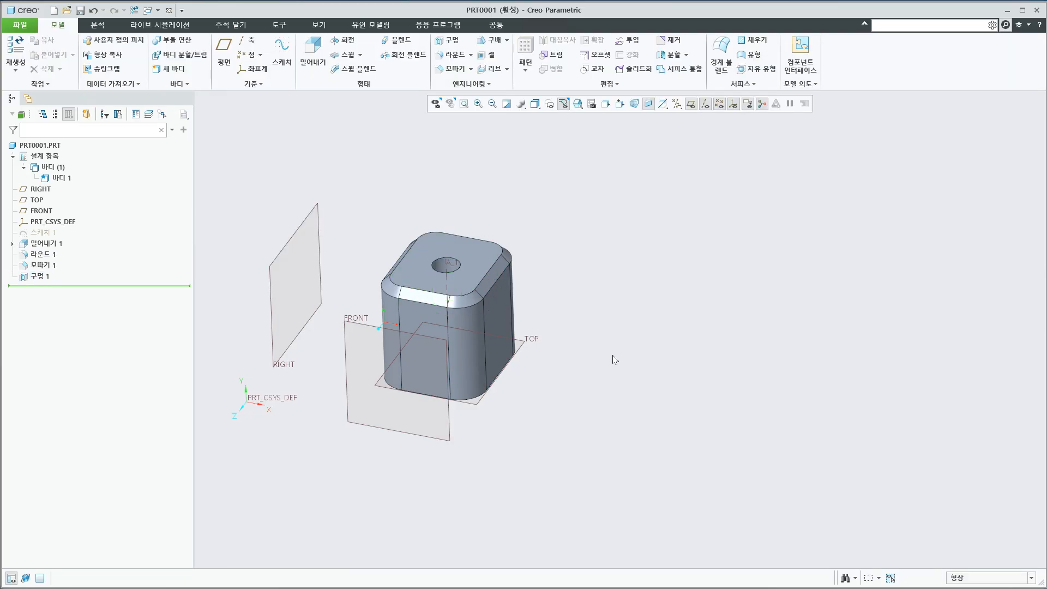
scroll(591, 369, up, 3)
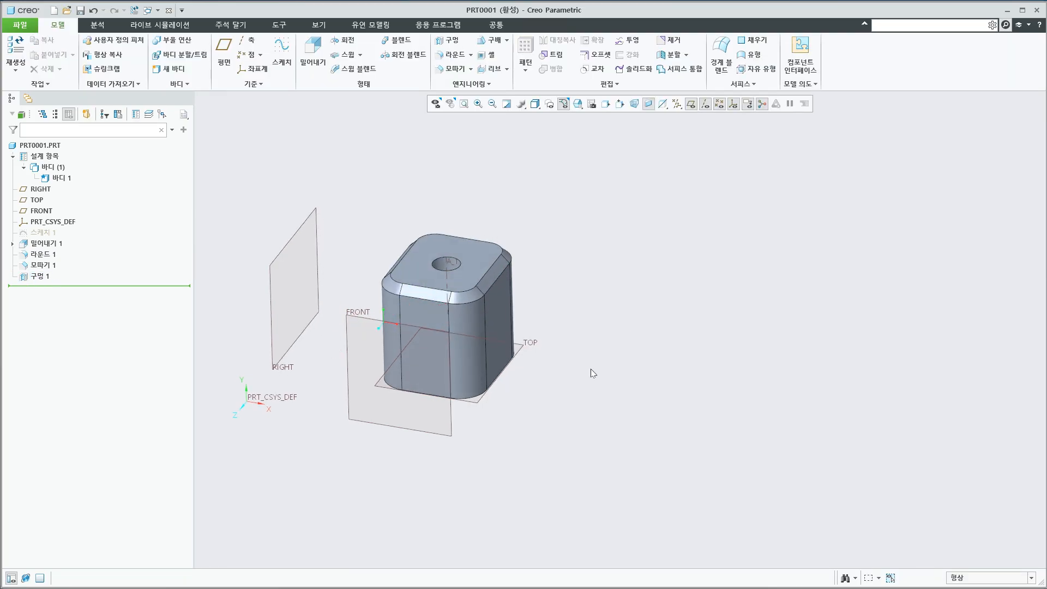
shift+middle_drag(618, 406, 582, 398)
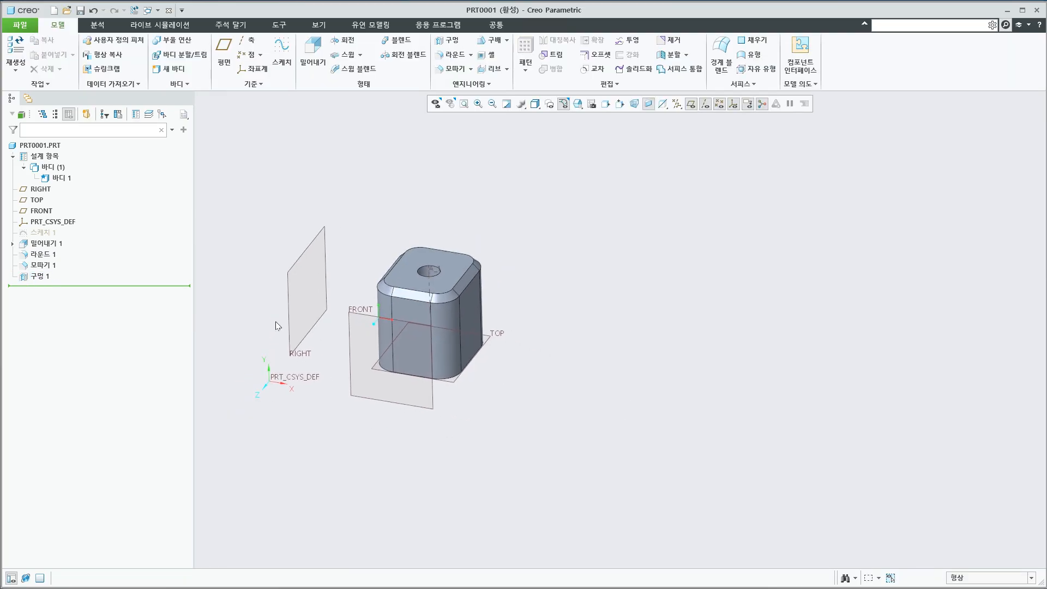
- Examine which geometry the extrusion, round, chamfer and hole features each contribute to the block
click(51, 245)
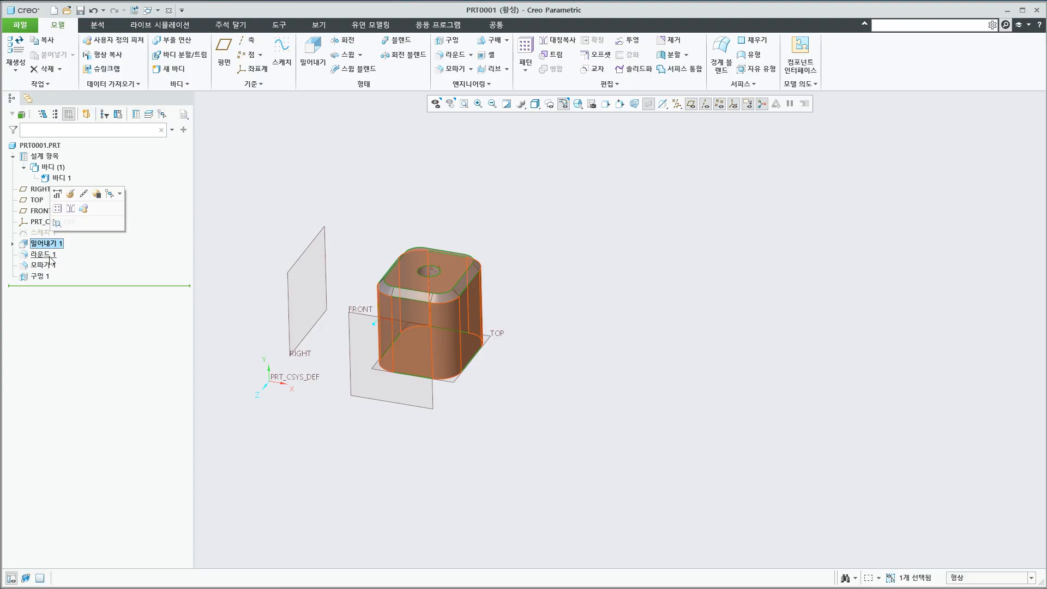
click(50, 257)
click(45, 277)
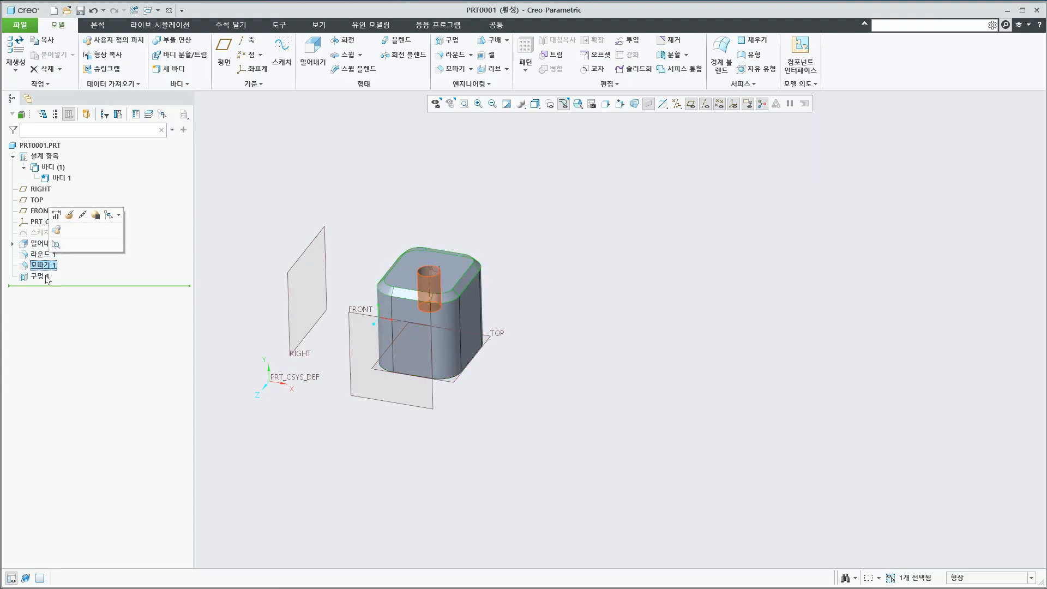
click(33, 243)
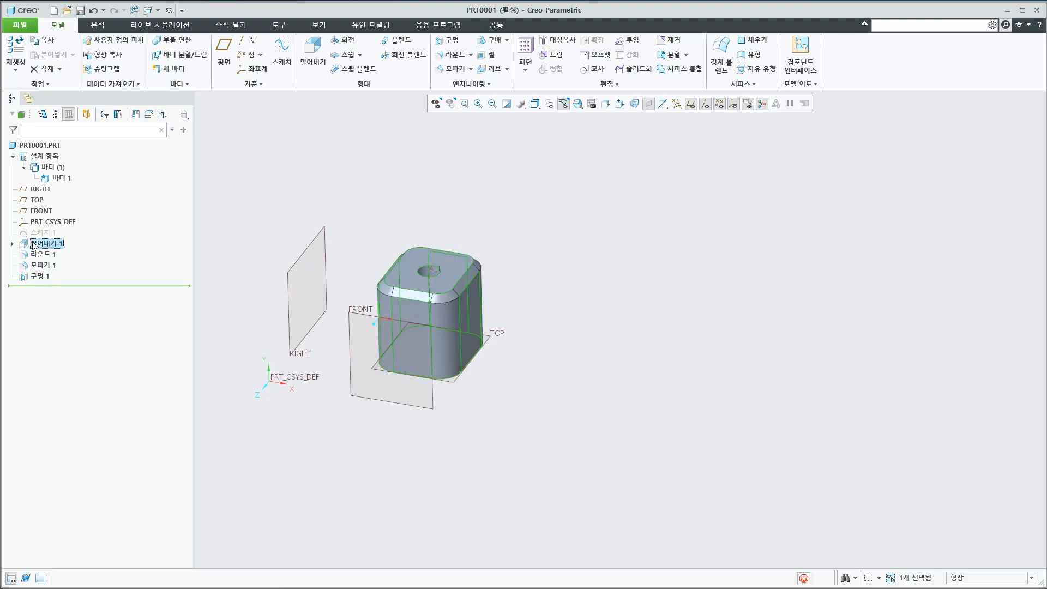
click(302, 472)
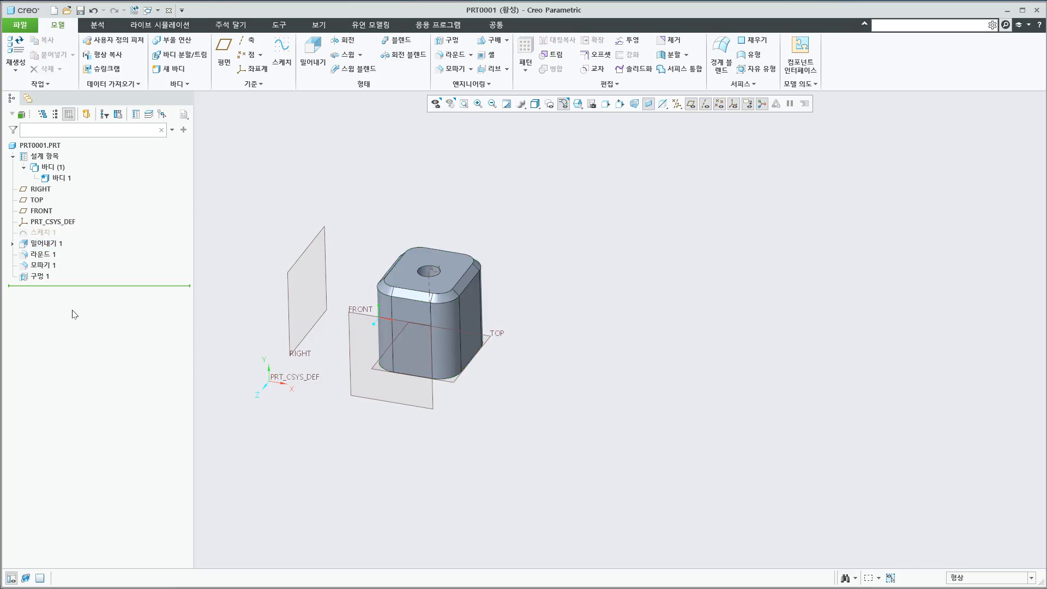
- Compare whether the Pattern command is available for the hole, the round and the chamfer individually
click(40, 277)
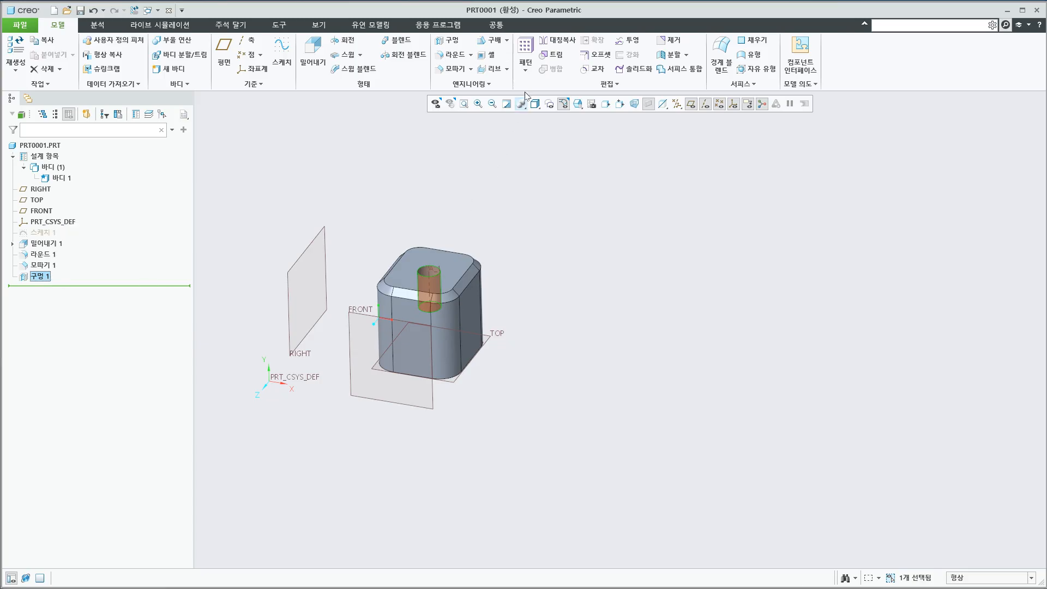
click(344, 179)
click(45, 255)
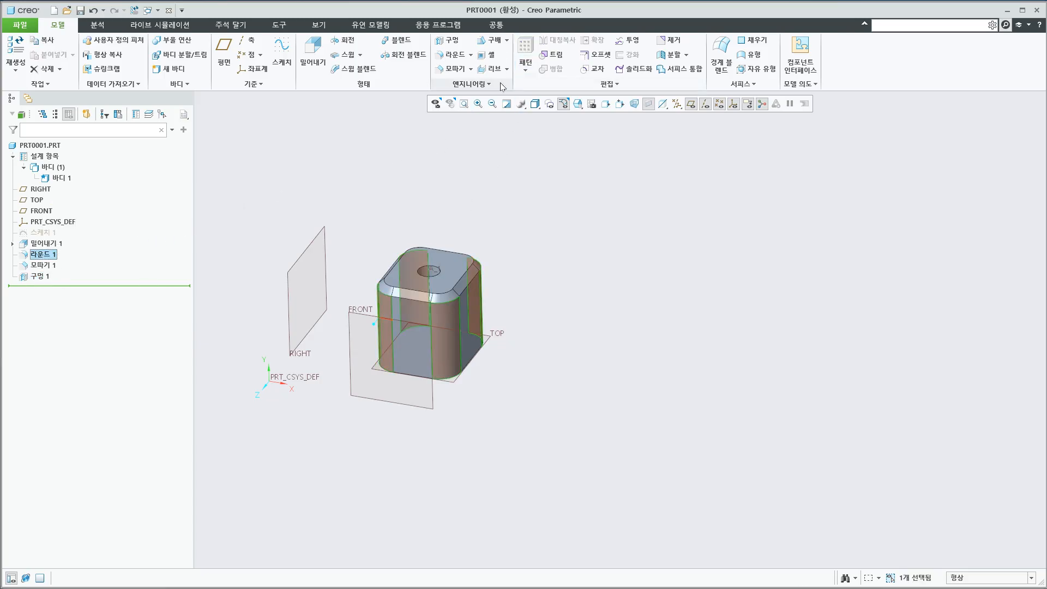
click(64, 268)
click(313, 201)
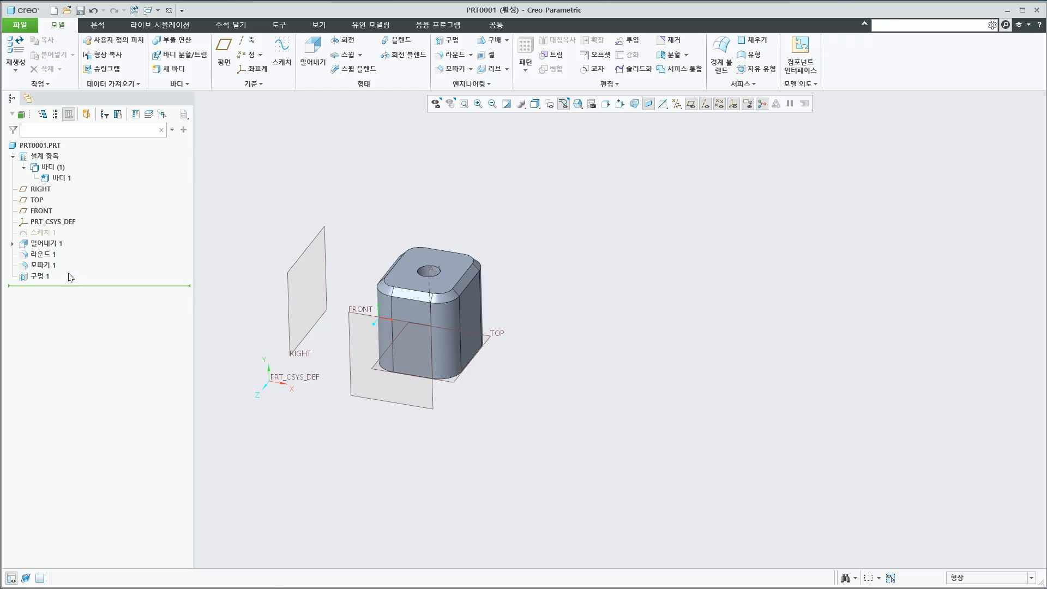
- Group the block's extrusion, round and chamfer features, and ungroup them again
click(46, 244)
shift+click(43, 265)
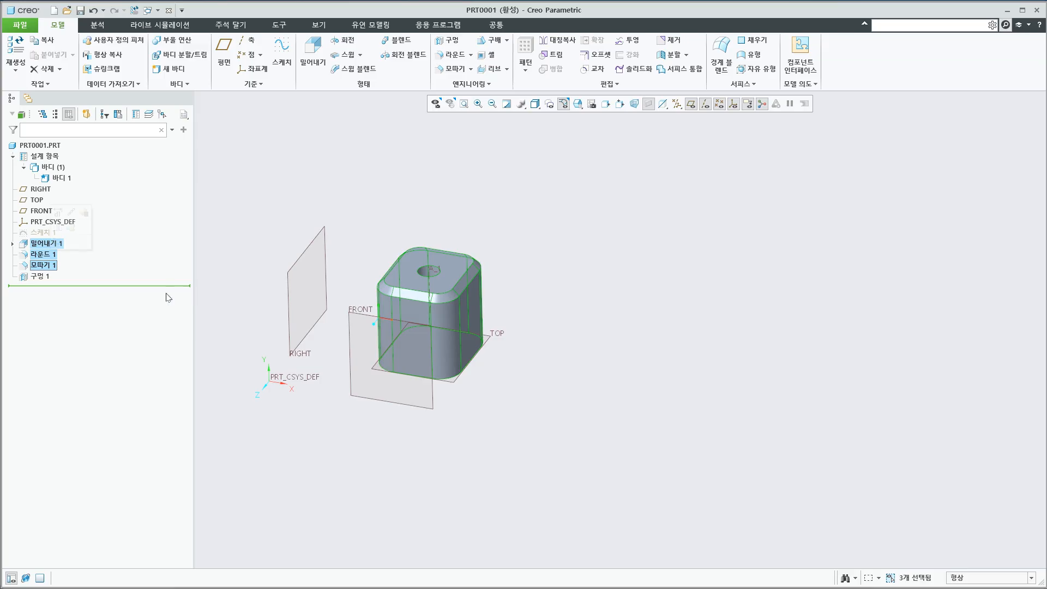
right_click(43, 253)
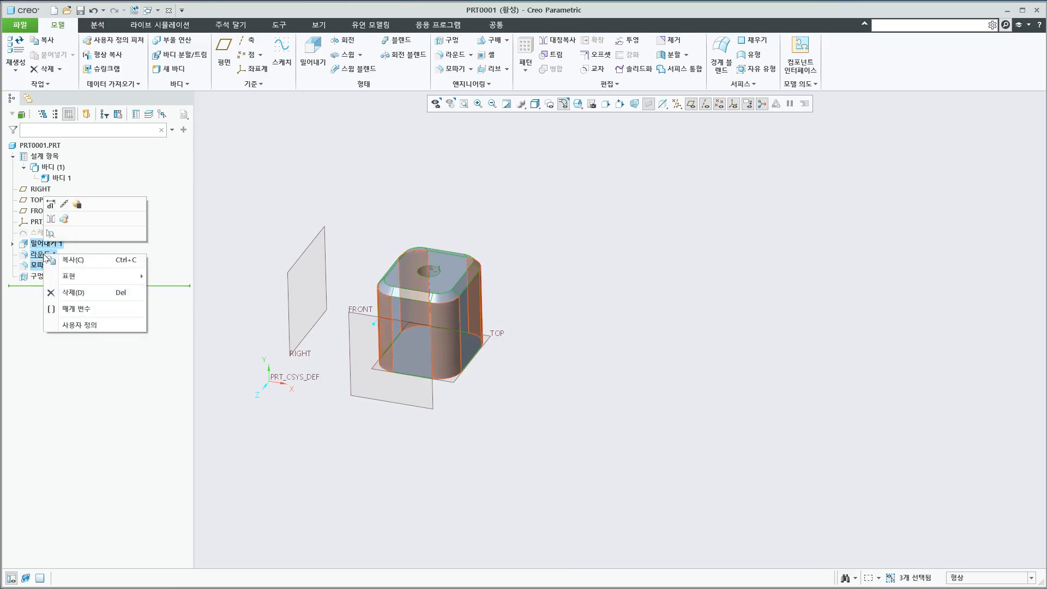
click(65, 219)
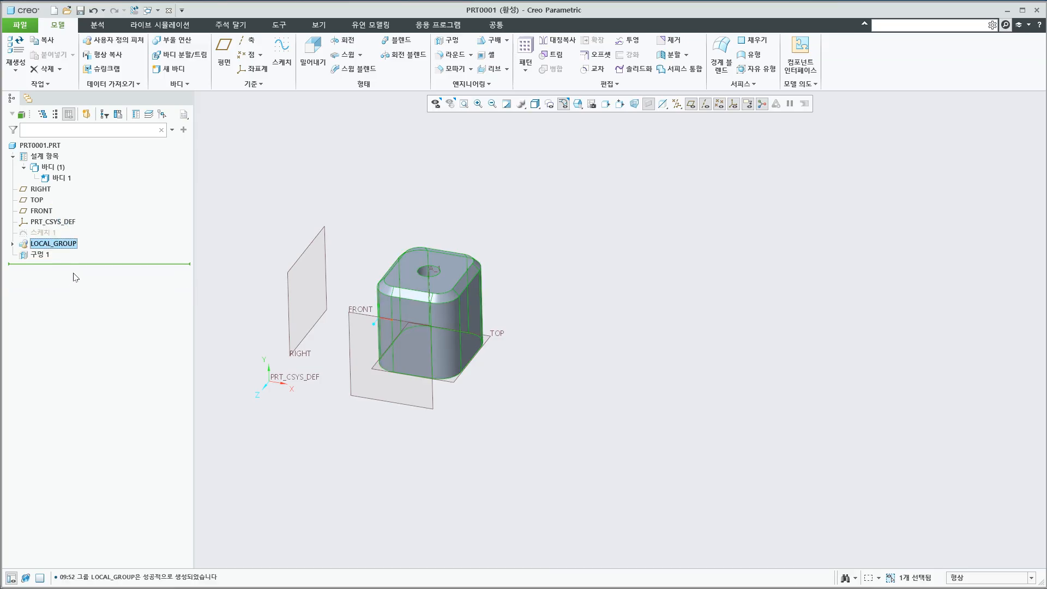
right_click(66, 244)
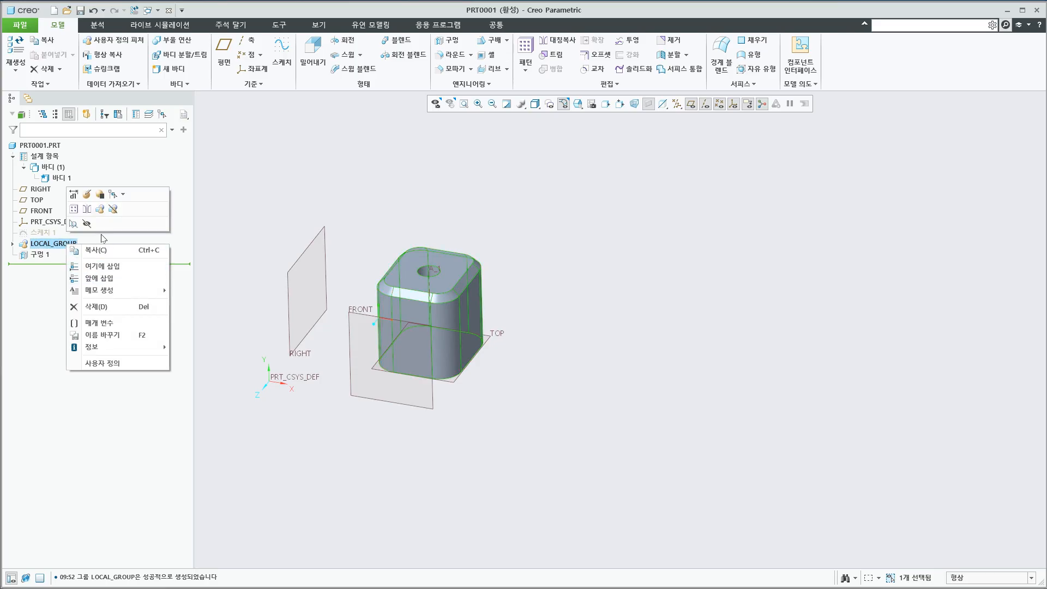
click(113, 209)
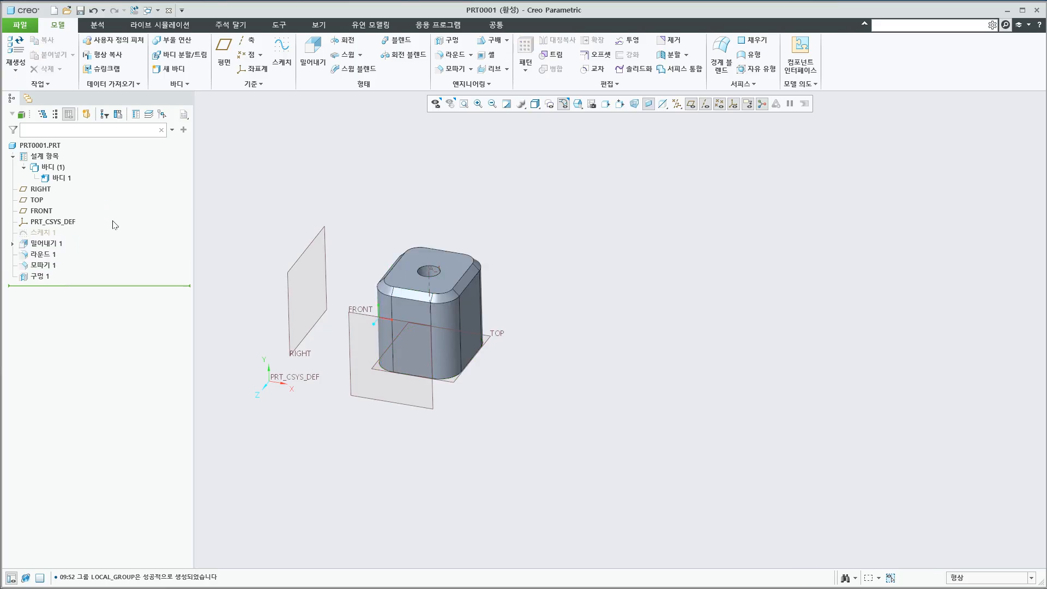
- Combine the extrusion, round and chamfer into one local group, leaving the hole outside it
click(49, 245)
ctrl+click(49, 255)
ctrl+click(50, 266)
click(69, 232)
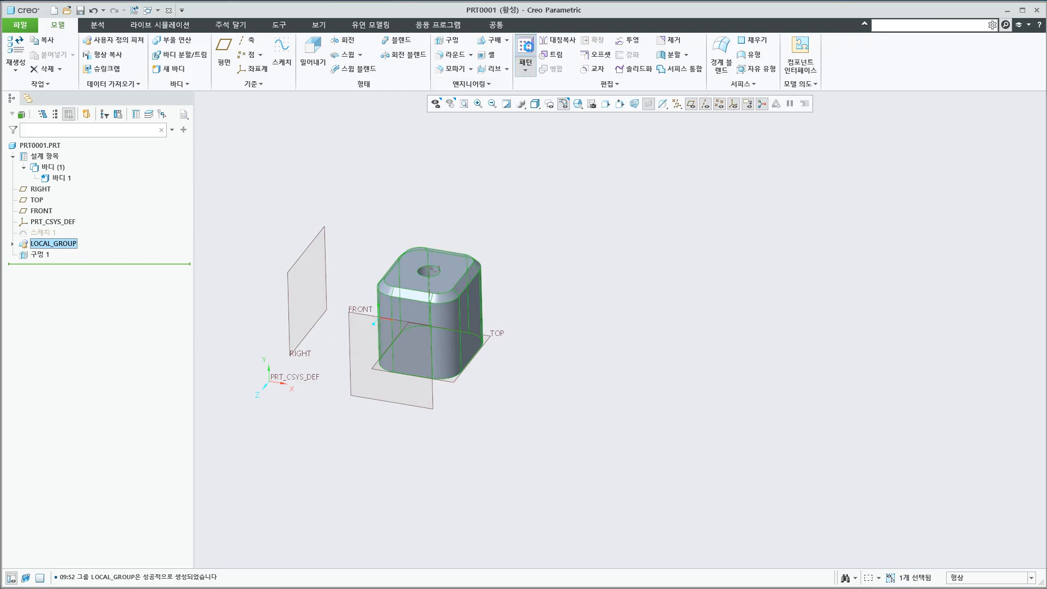
- Create a Direction pattern of the extrusion, round and chamfer group with 5 members, using the RIGHT plane as direction reference
click(525, 53)
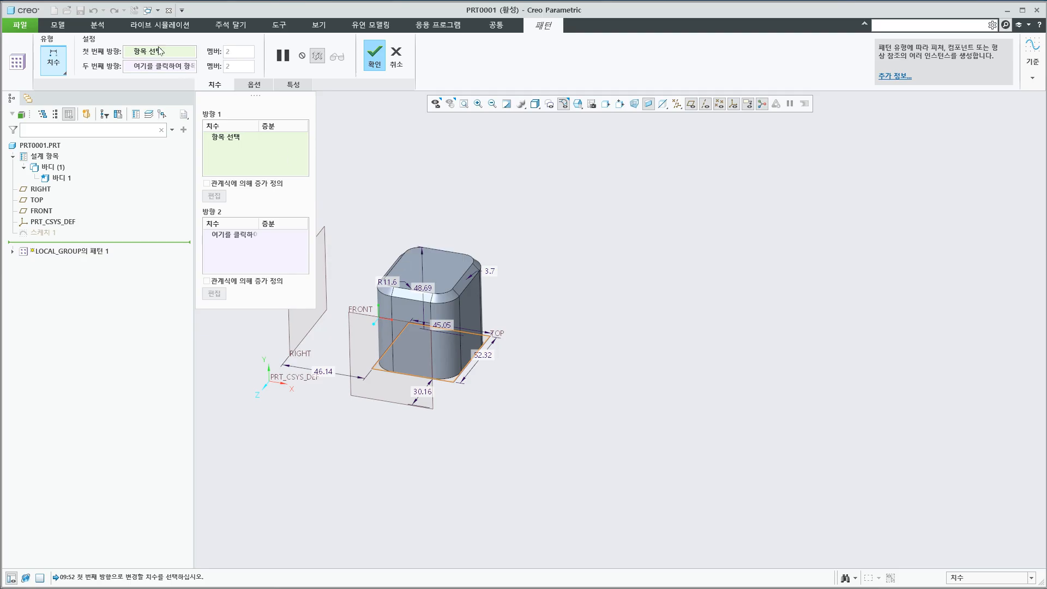
scroll(444, 232, up, 2)
click(65, 71)
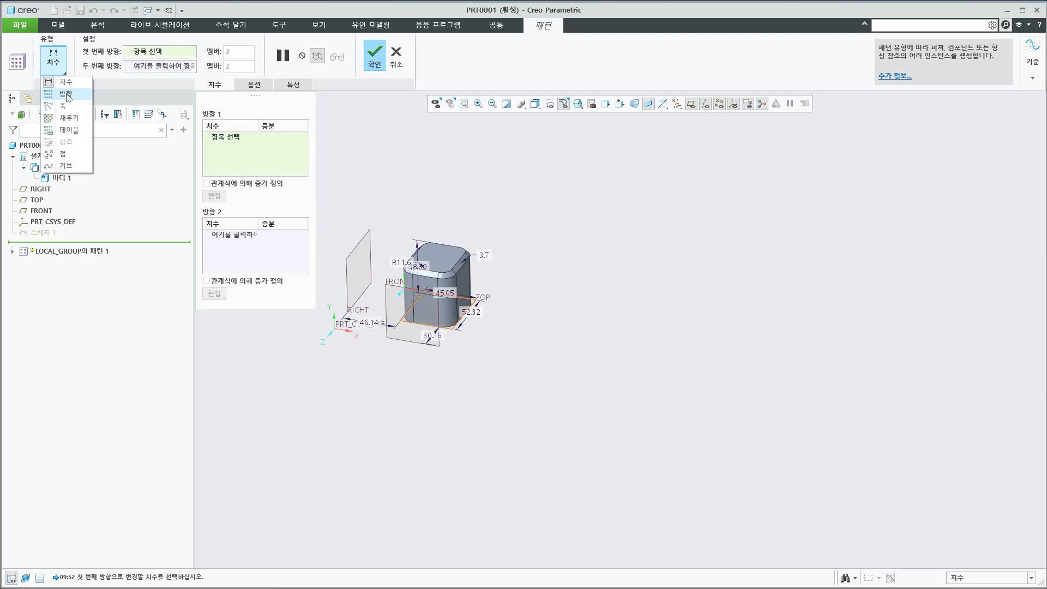
click(61, 97)
click(362, 241)
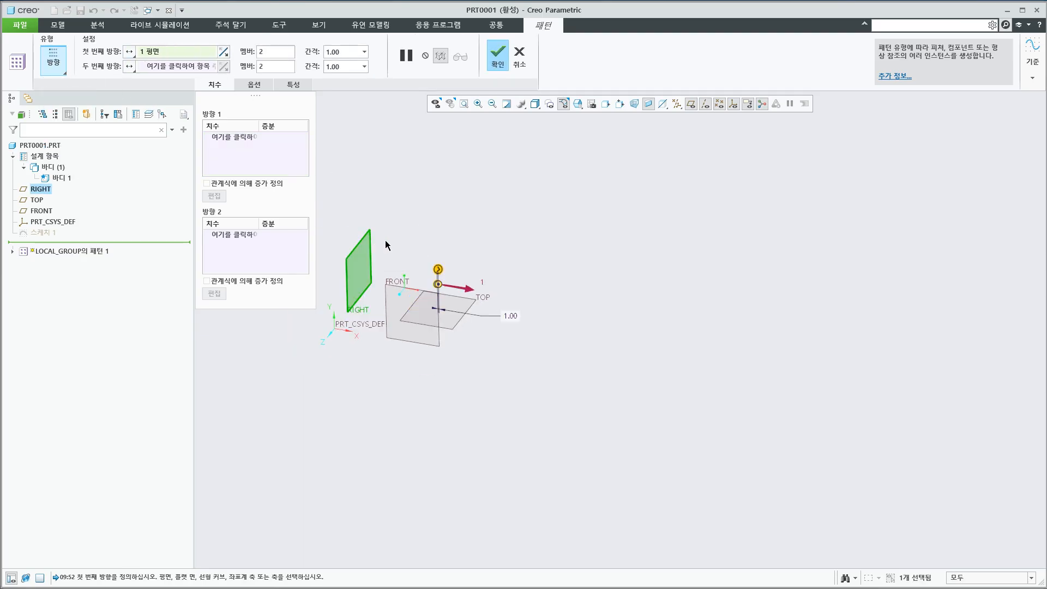
scroll(386, 241, down, 2)
drag(466, 284, 549, 305)
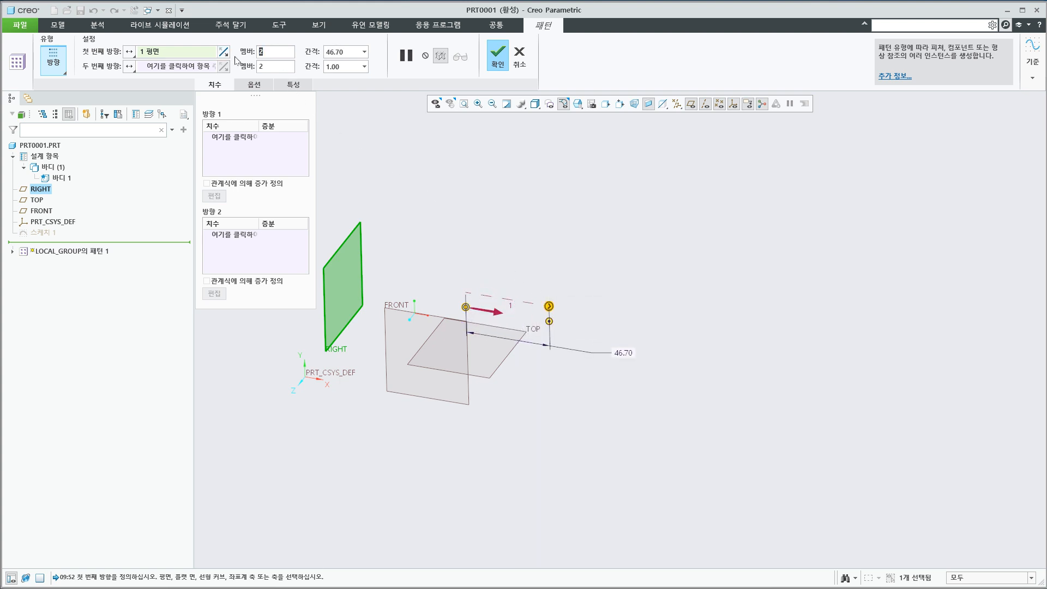
text(5)
key(Return)
middle_click(583, 418)
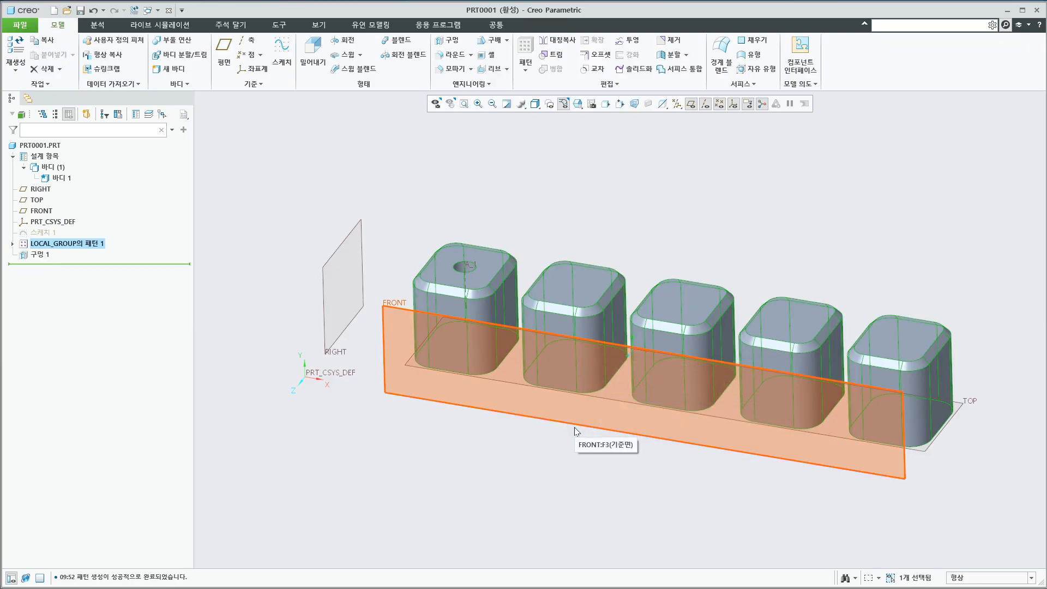
shift+middle_drag(600, 470, 524, 455)
scroll(523, 455, up, 1)
click(523, 454)
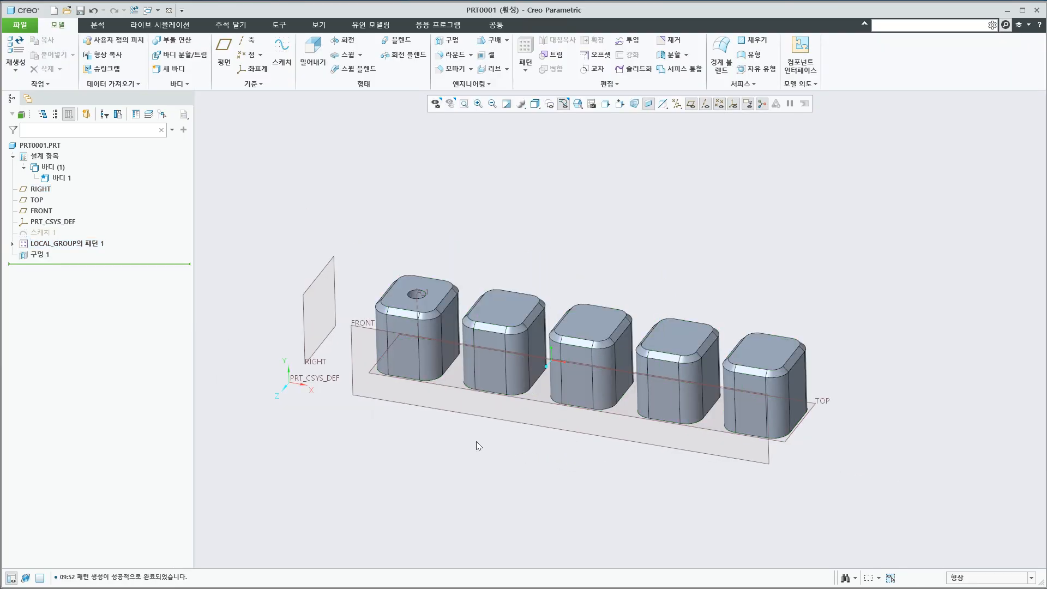
- Delete the pattern of the three-feature group while keeping its features, and ungroup the remaining local group
right_click(59, 246)
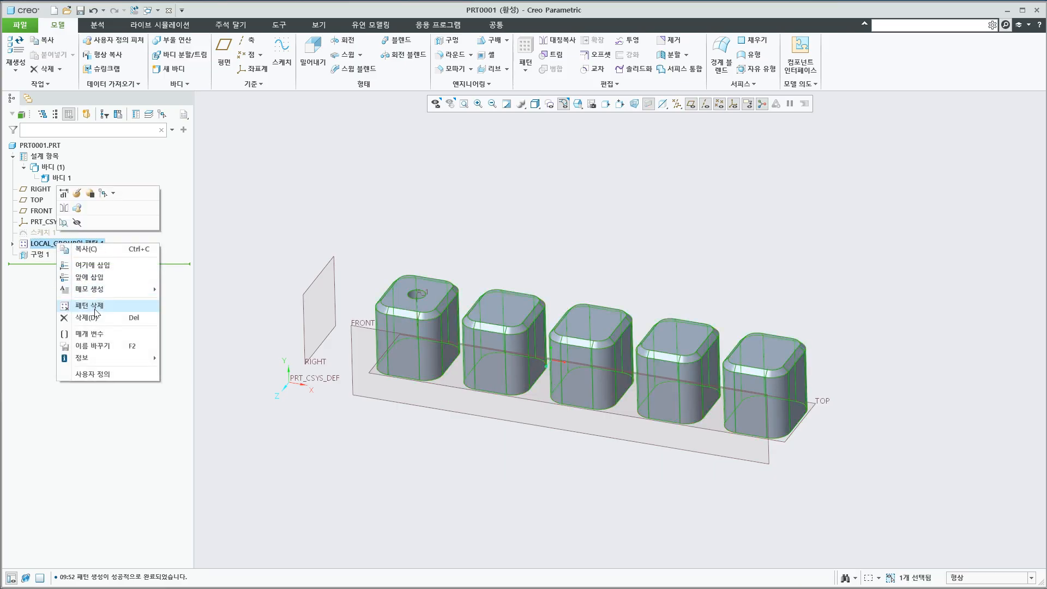
click(95, 306)
right_click(61, 244)
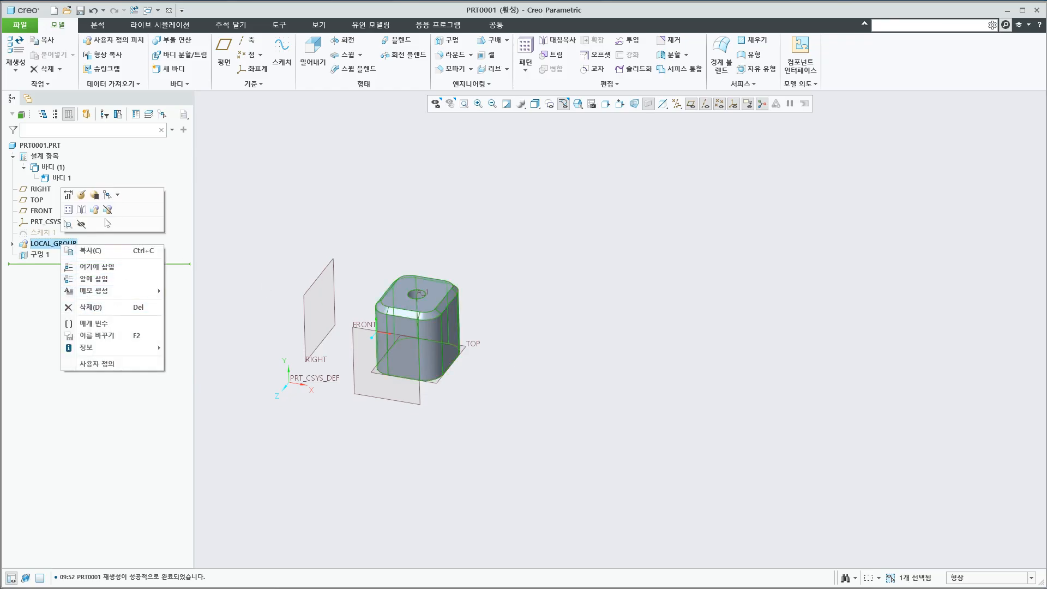
click(107, 209)
- Group the sketch, extrusion, round, chamfer and hole into one local group
click(46, 243)
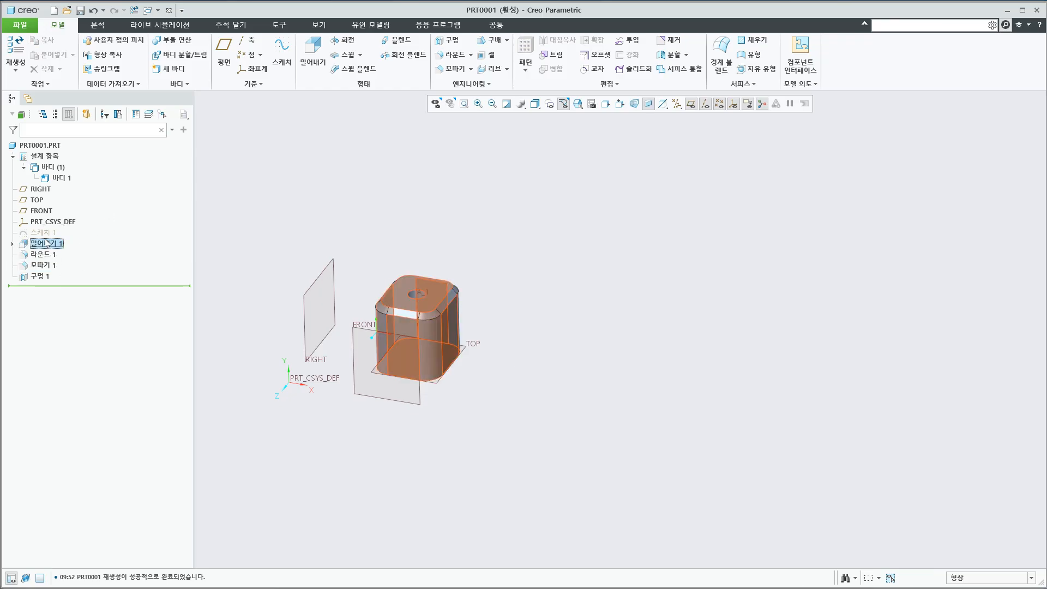
shift+click(40, 277)
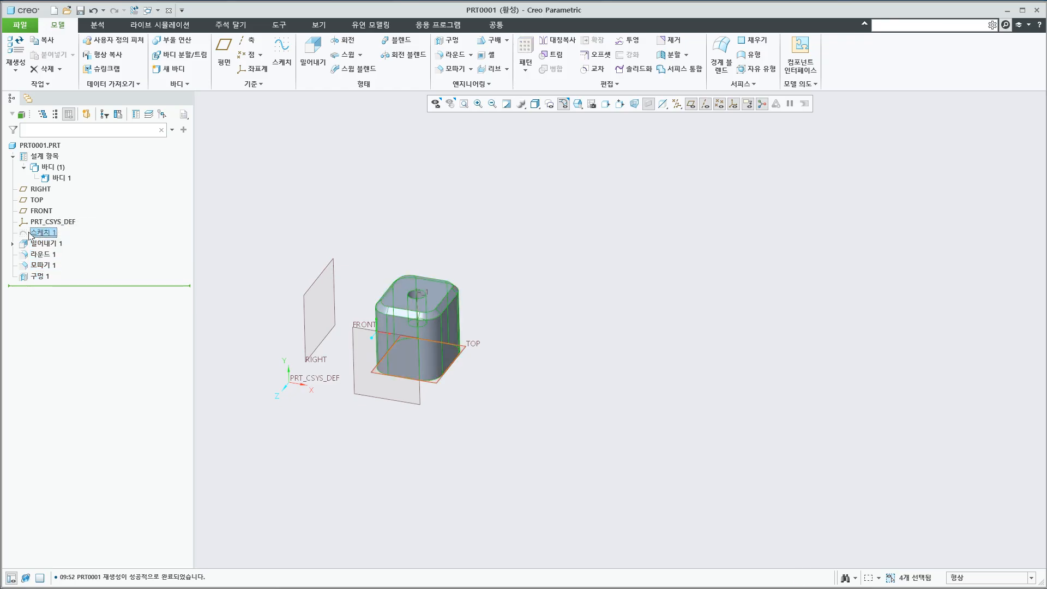
click(30, 233)
shift+click(38, 278)
click(70, 245)
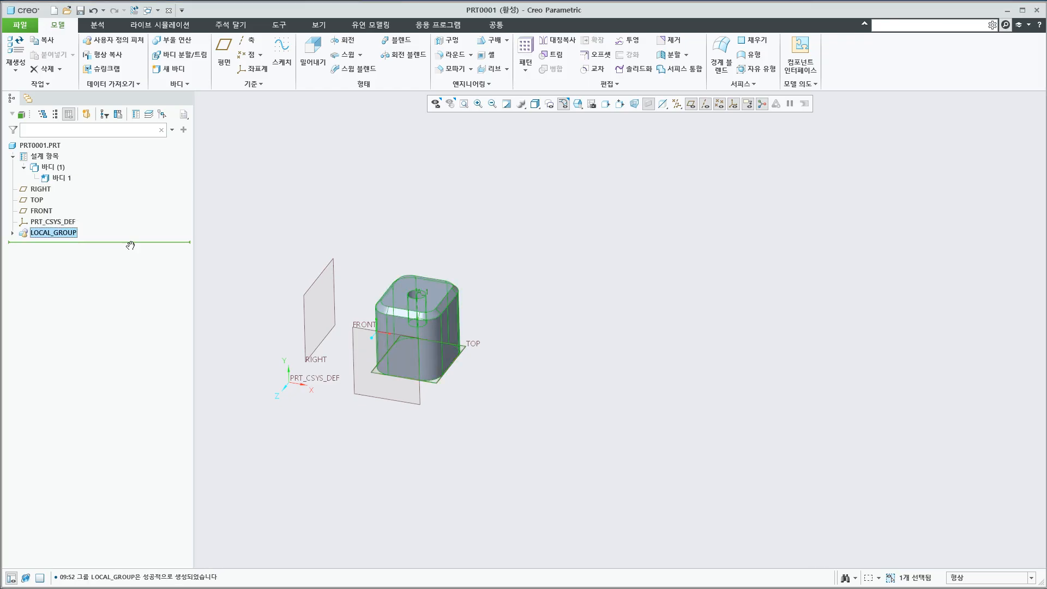
- Create a Direction pattern of the complete block group from the RIGHT plane with 5 members, 67.80 spacing and the General regeneration option
click(525, 55)
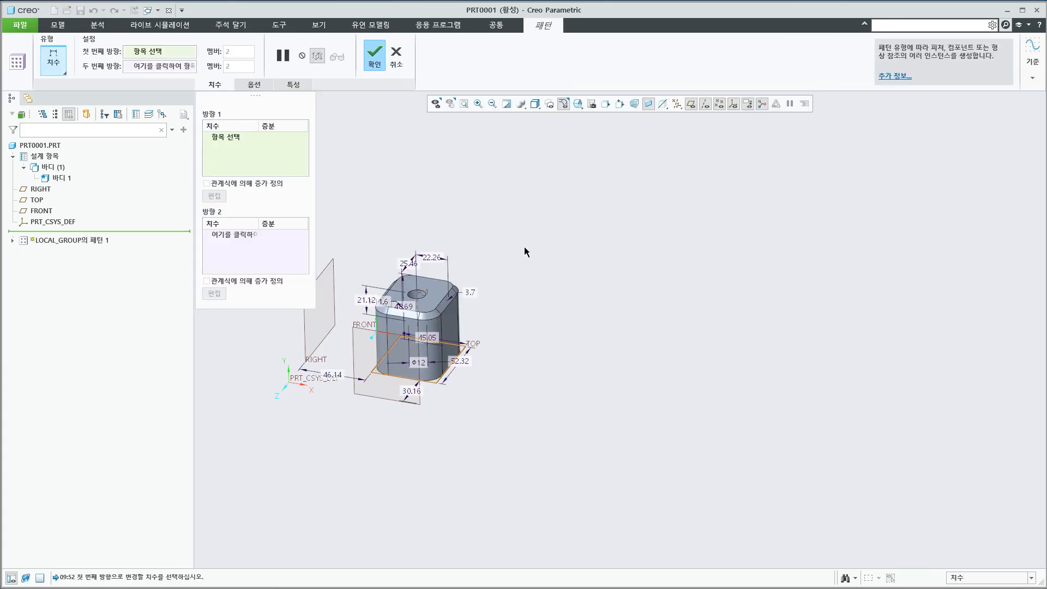
click(52, 60)
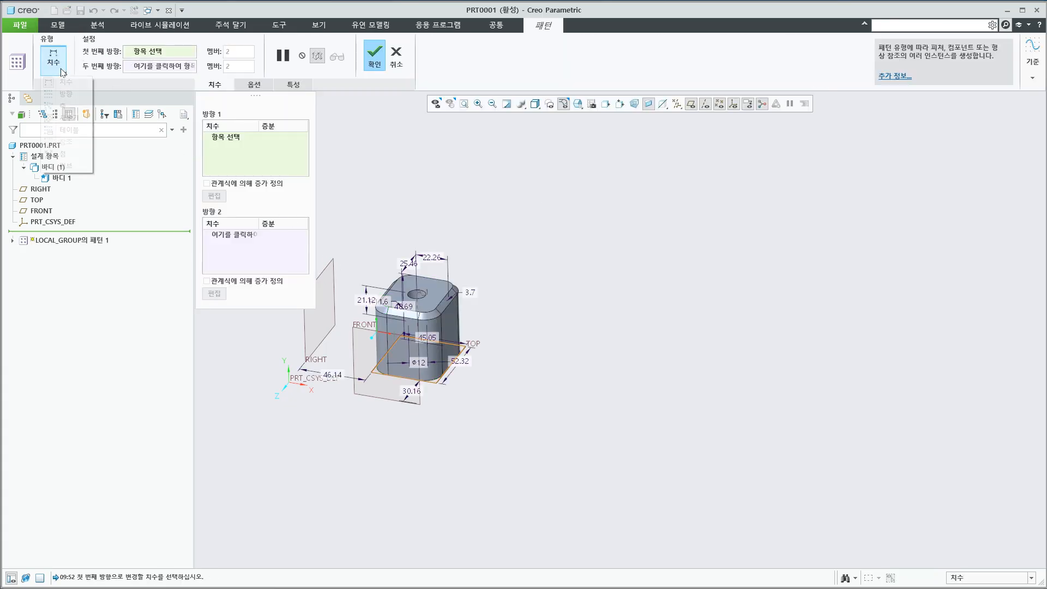
click(62, 94)
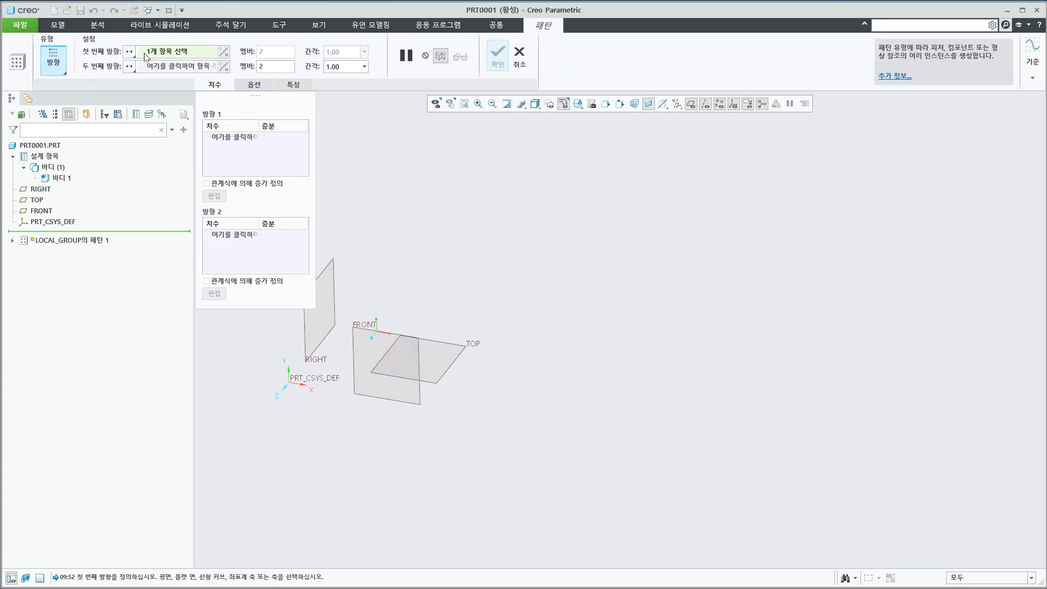
click(333, 266)
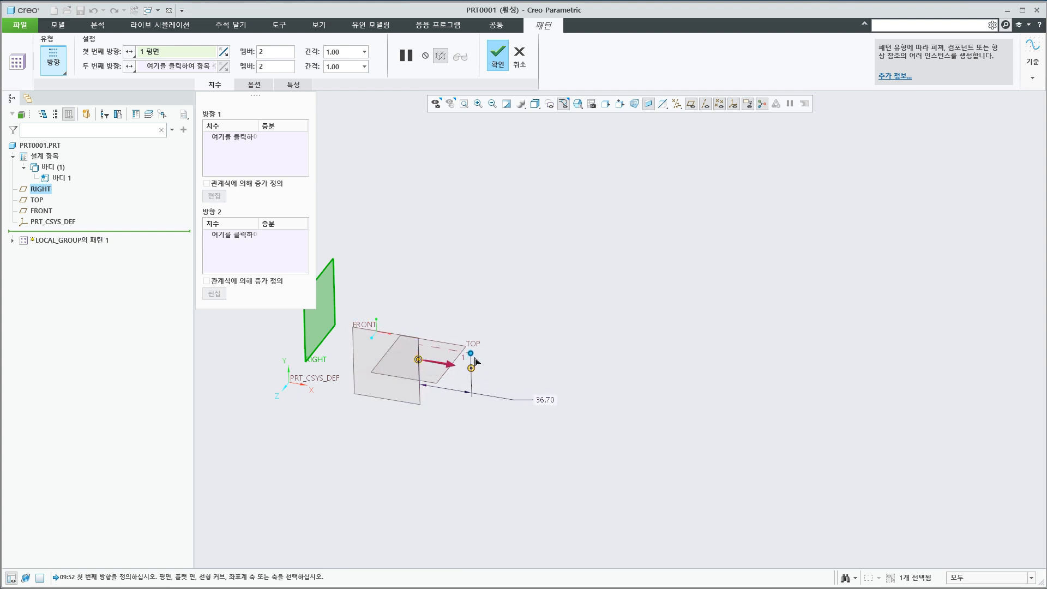
drag(475, 359, 475, 347)
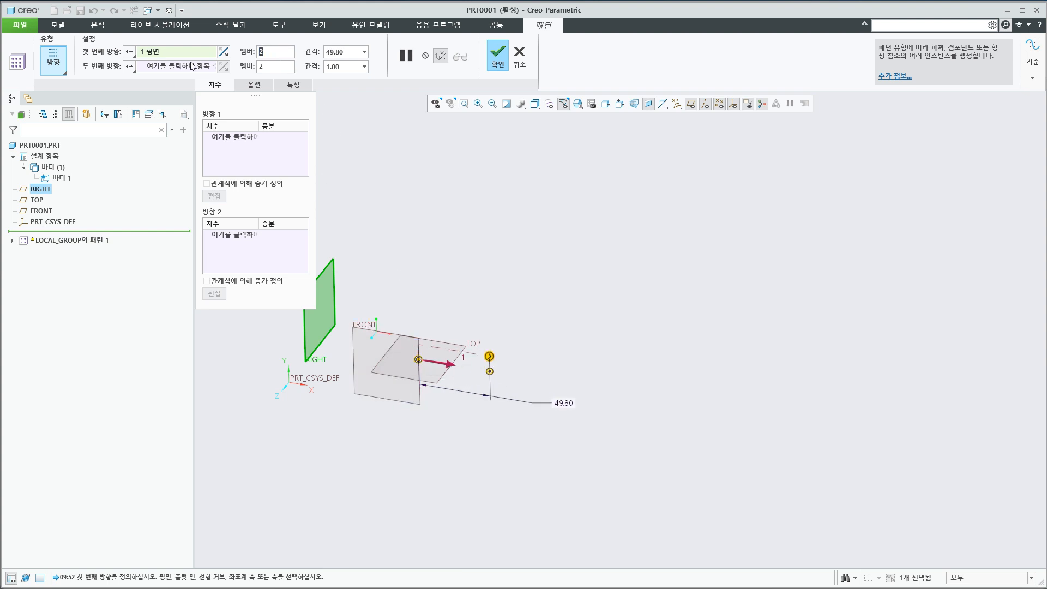
text(5)
drag(493, 361, 515, 362)
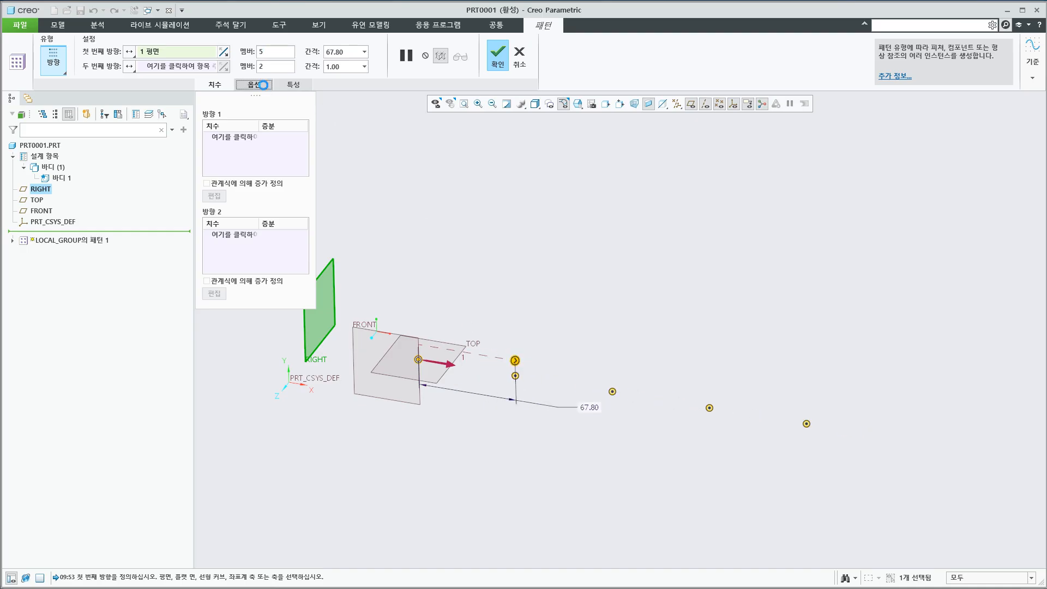
click(263, 84)
click(315, 119)
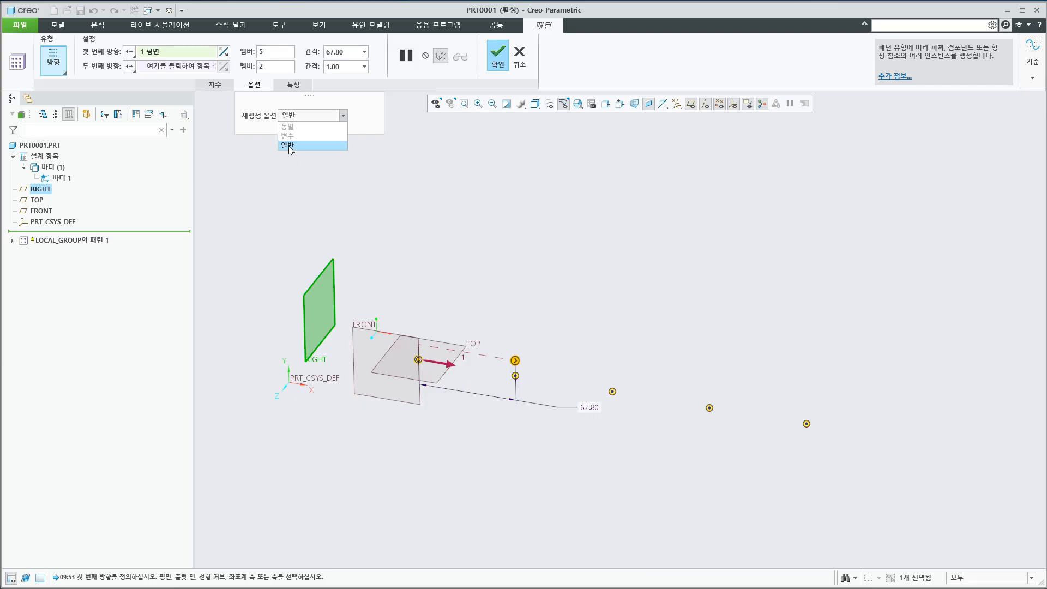
click(290, 146)
click(498, 56)
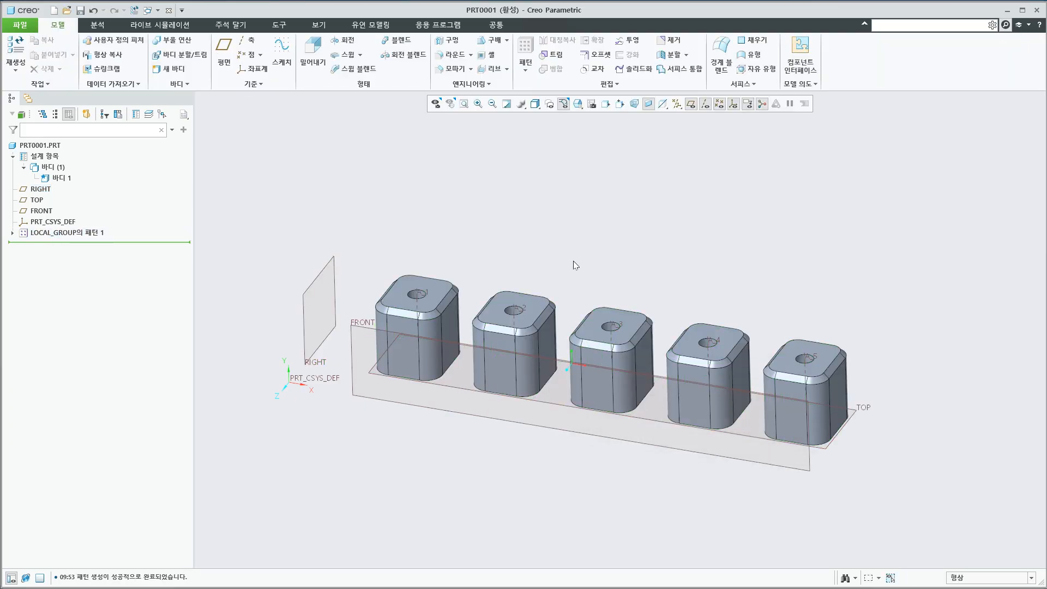
- Delete the pattern of the complete block group without deleting its features, and dissolve the local group
right_click(93, 234)
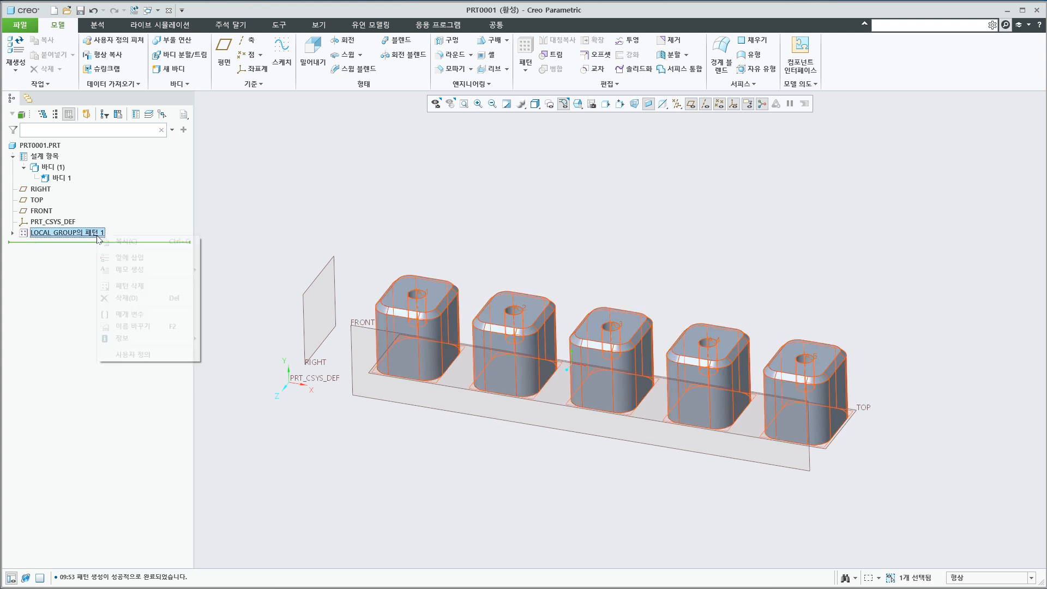
click(115, 286)
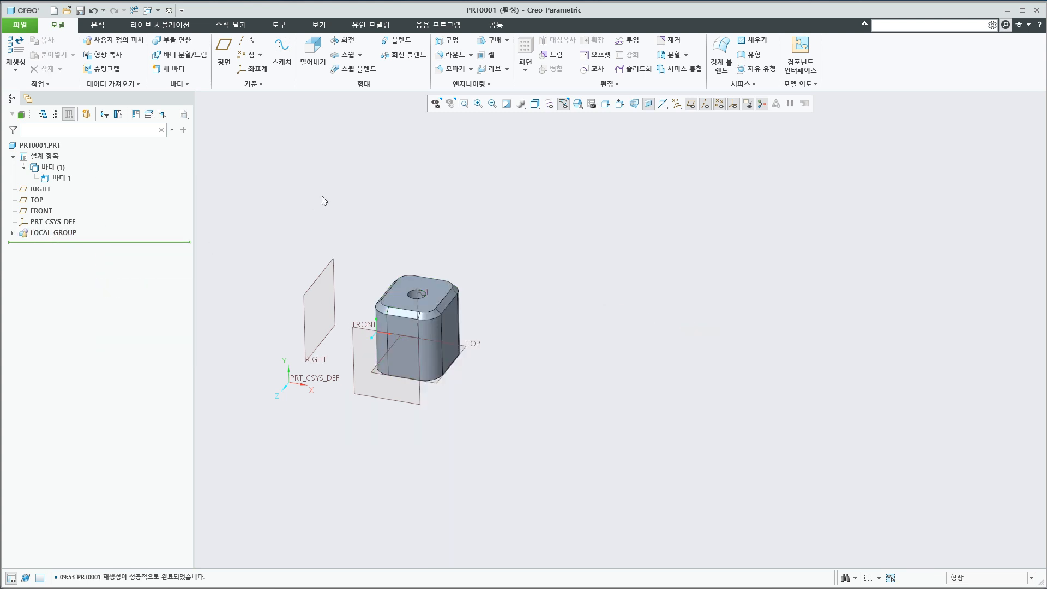
right_click(67, 234)
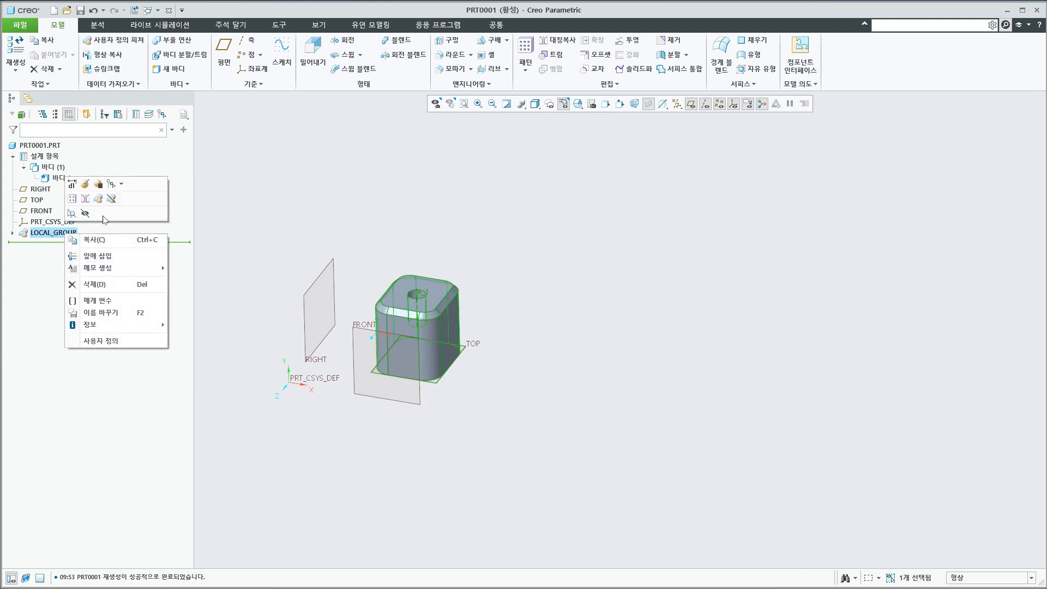
click(112, 198)
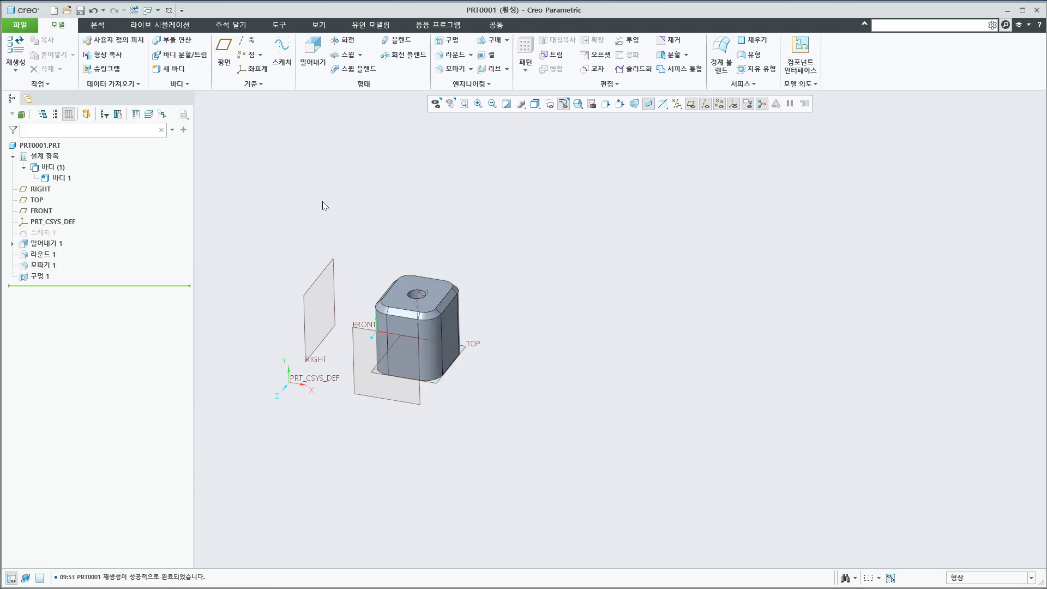
- Switch to the PowerPoint course presentation and review the slides on Direction pattern settings
key(alt+Tab)
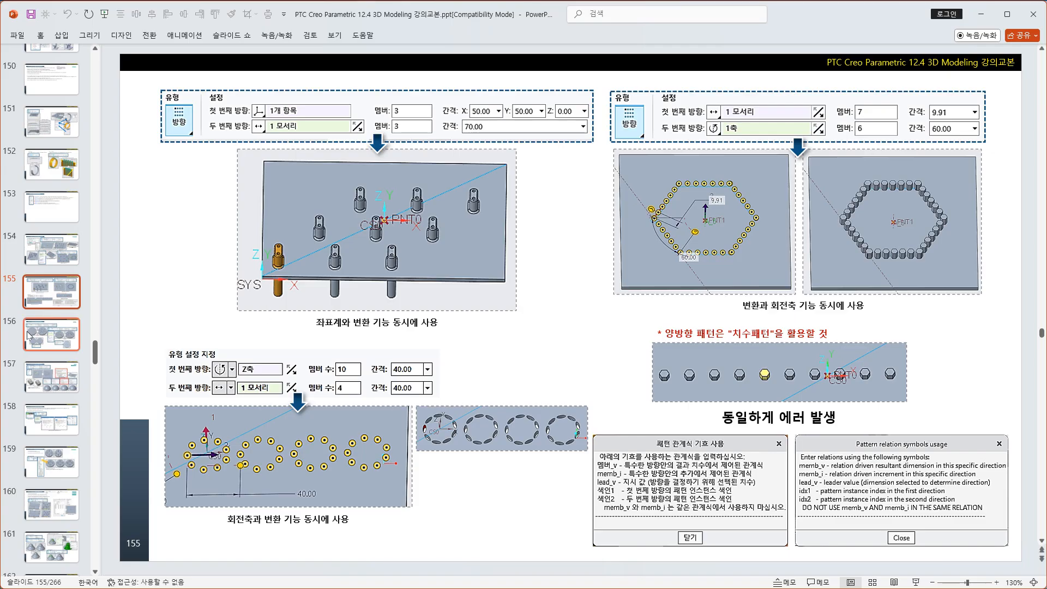
click(45, 252)
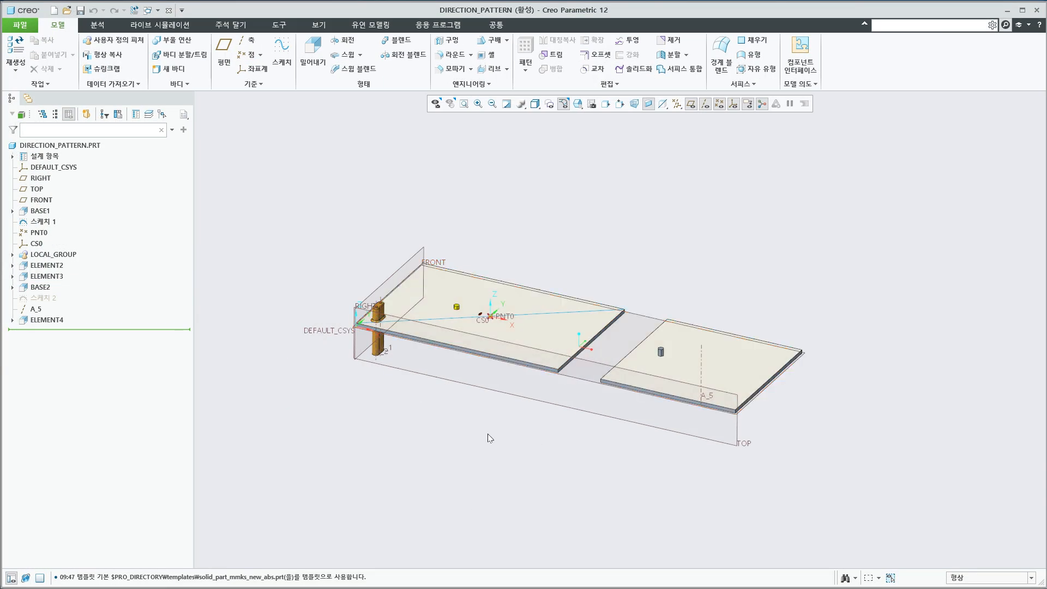
- Switch to the DIRECTION_PATTERN part in Creo and move the feature insertion point to directly after LOCAL_GROUP
shift+middle_drag(475, 428, 483, 437)
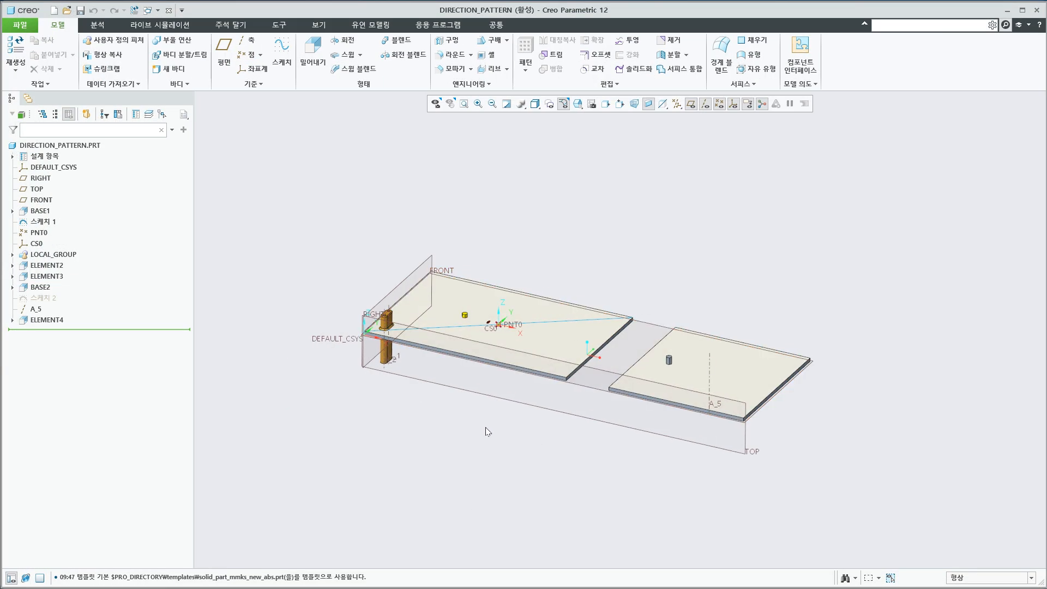
scroll(431, 378, down, 2)
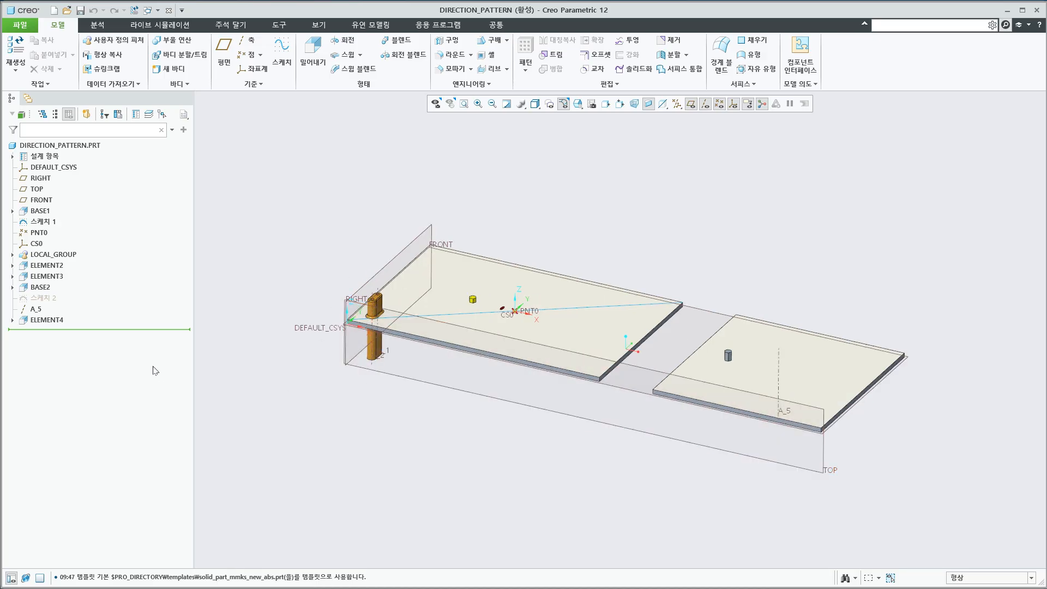
drag(137, 331, 138, 262)
click(368, 434)
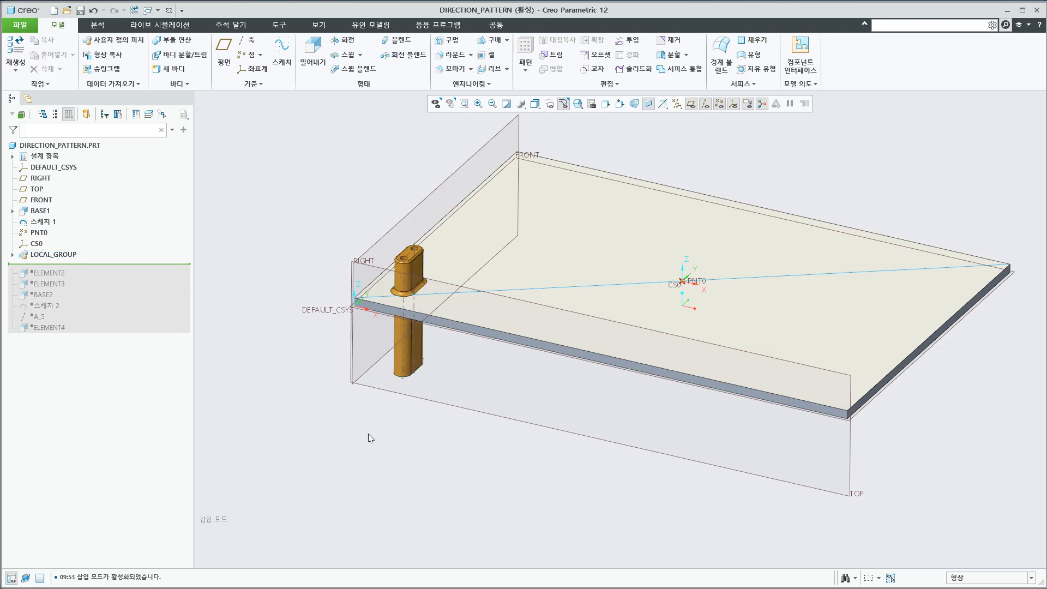
scroll(430, 257, down, 2)
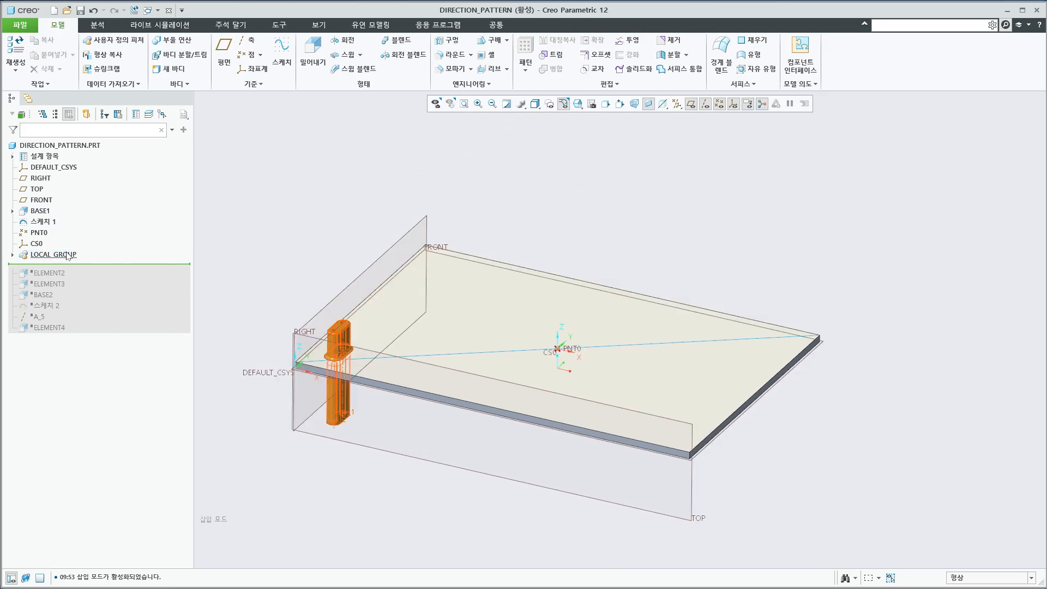
- Start a Direction pattern of LOCAL_GROUP along the plate's long front edge with 5 members and 50 spacing
click(65, 254)
click(525, 52)
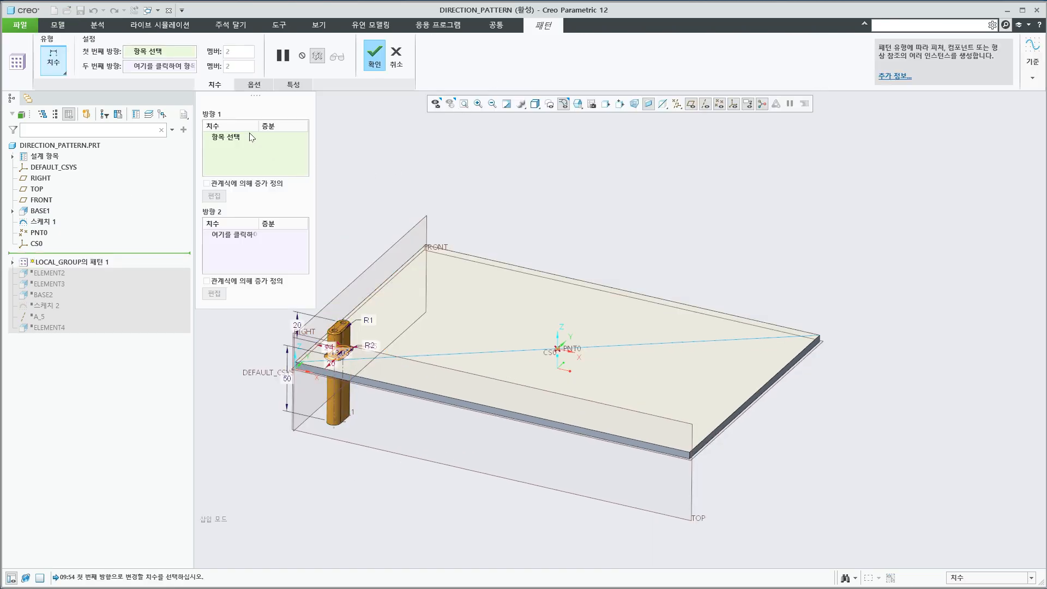
click(219, 86)
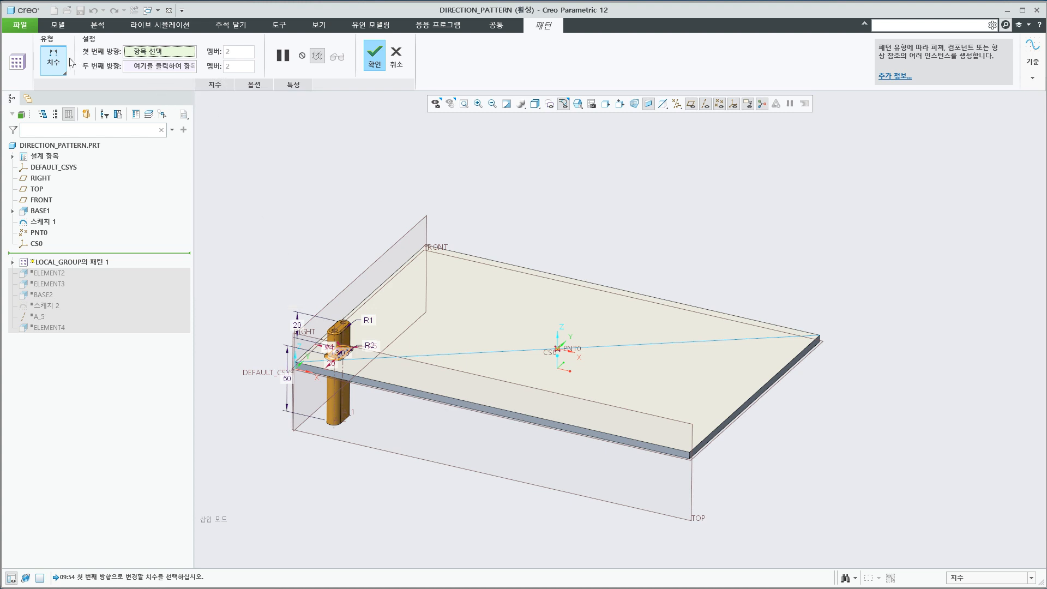
click(53, 60)
click(60, 98)
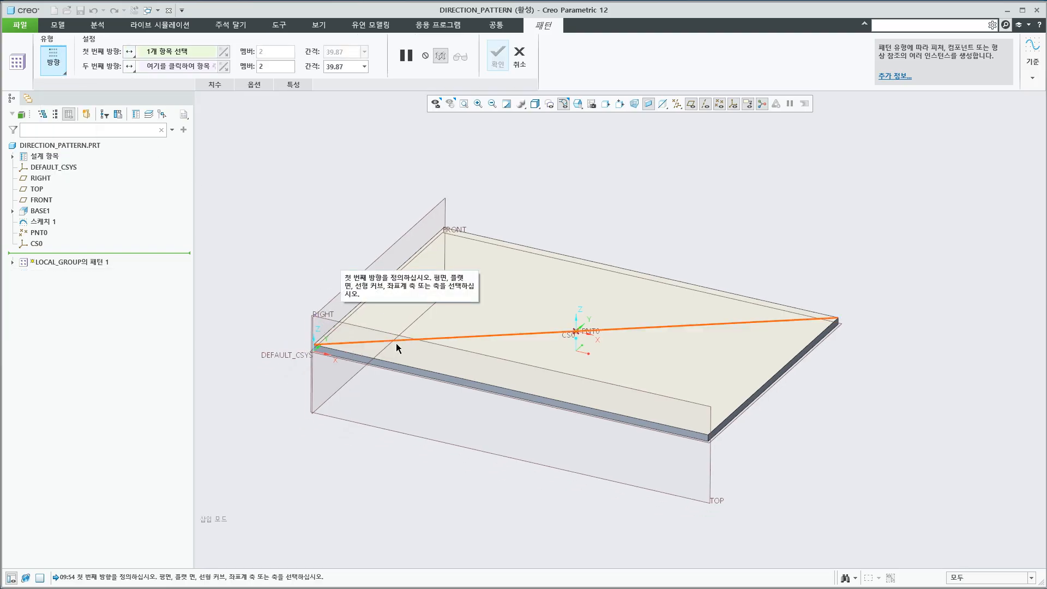
click(413, 375)
scroll(413, 403, up, 2)
scroll(414, 404, up, 1)
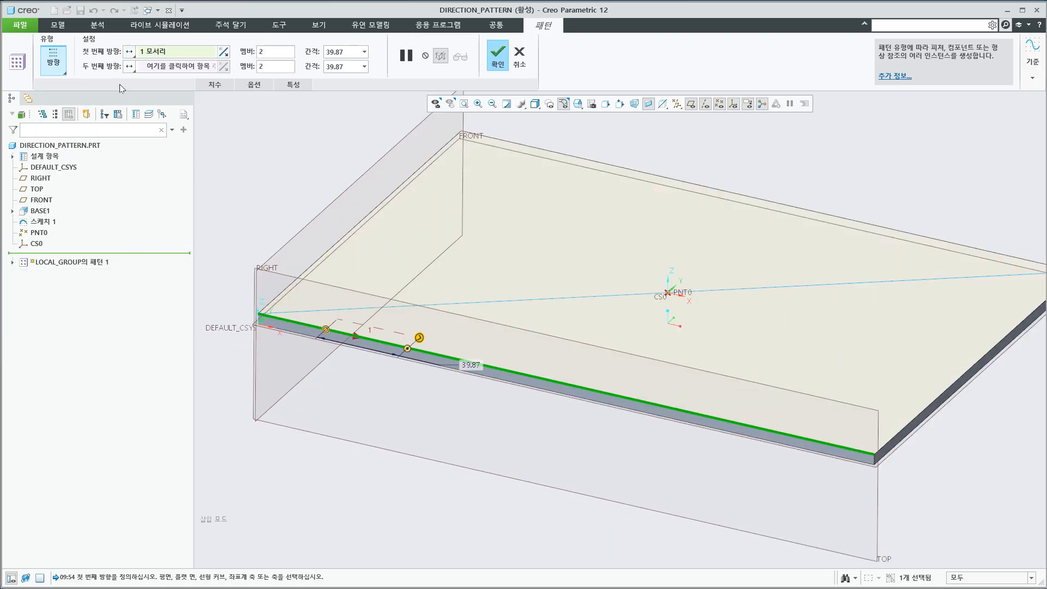
text(5)
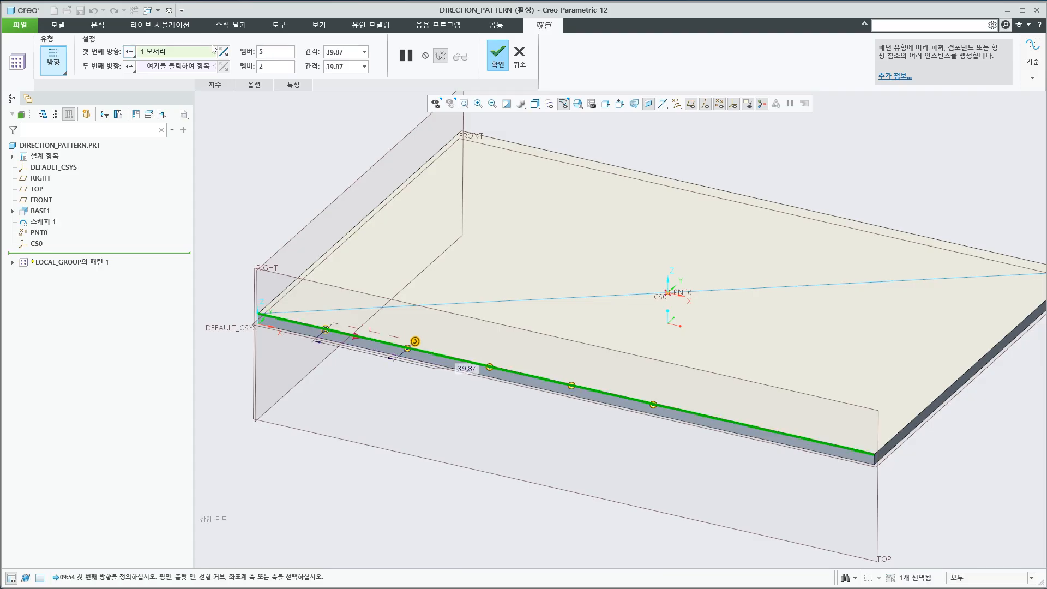
key(Tab)
text(50)
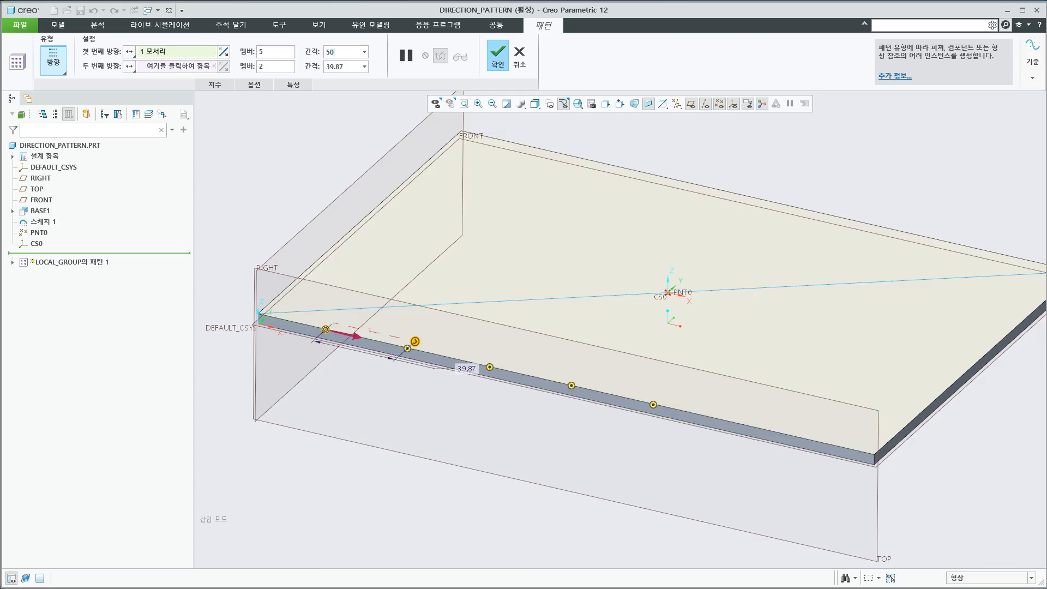
key(Tab)
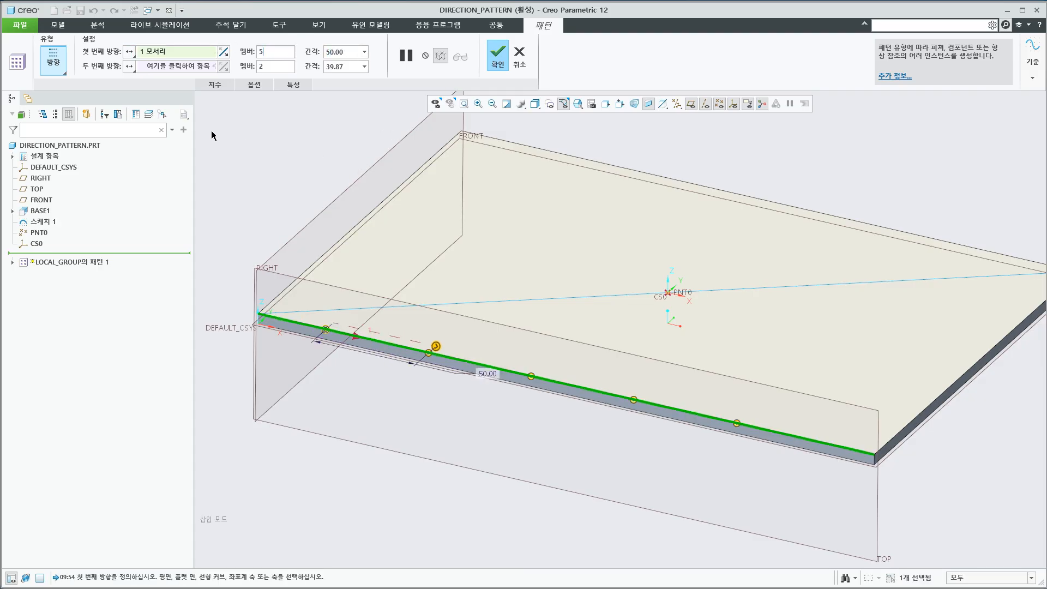
- Add the plate's short edge near the RIGHT plane as flipped second direction, with 3 members and 50 spacing
click(155, 69)
click(353, 238)
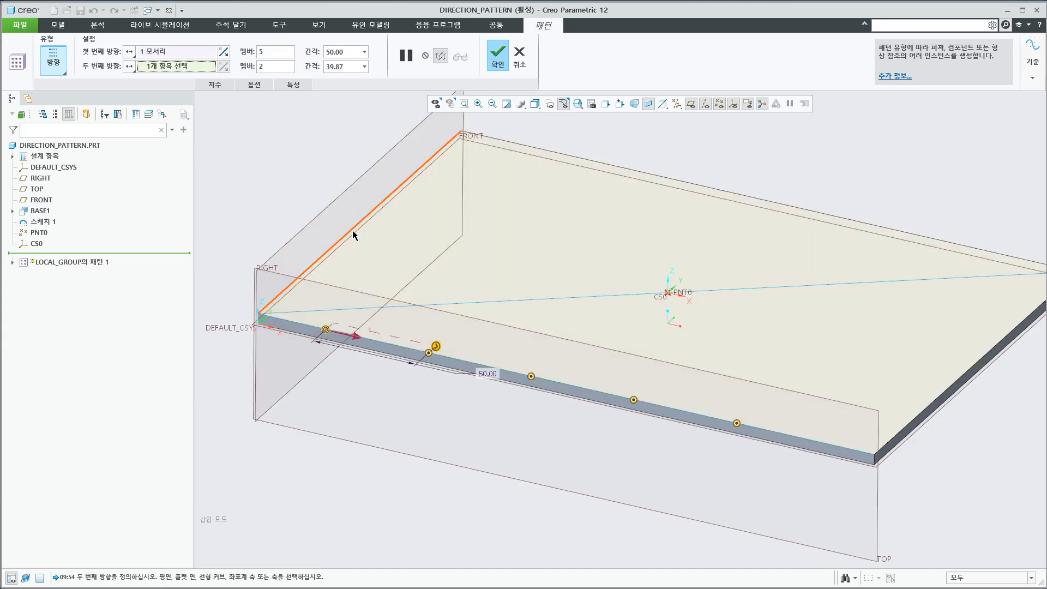
click(353, 230)
click(224, 67)
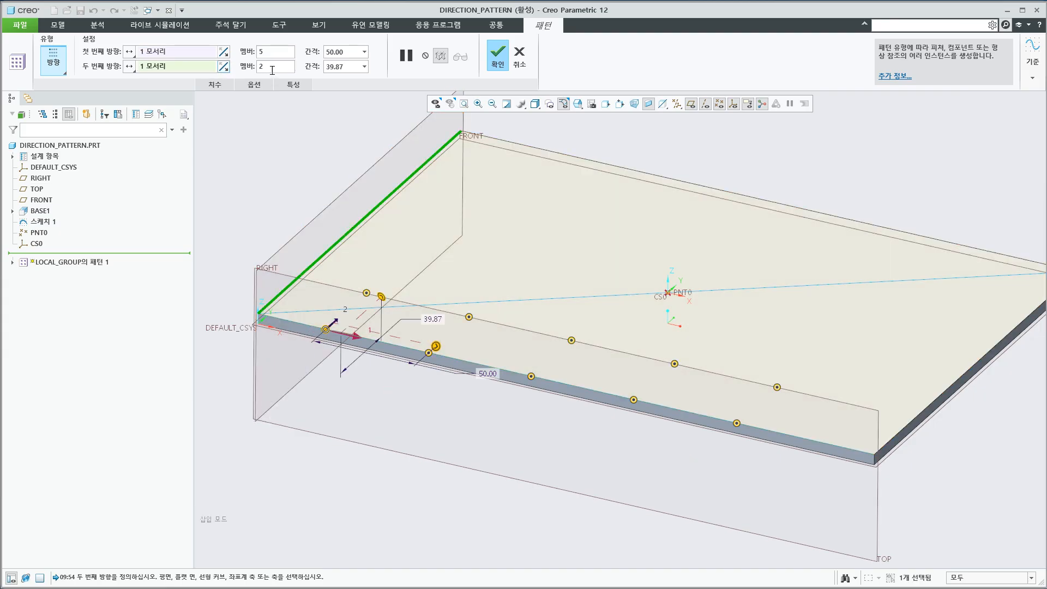
text(5)
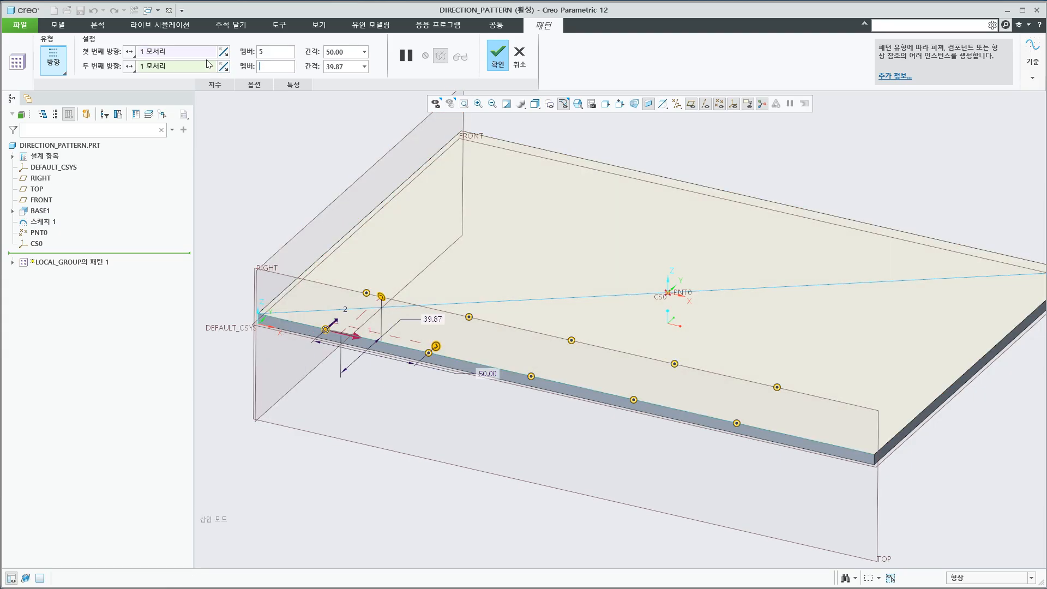
click(212, 64)
drag(352, 67, 254, 66)
text(50)
key(Return)
- Try the plate's top surface as the second direction reference, and set the reference back to the short edge
middle_drag(459, 373, 458, 402)
scroll(458, 403, up, 3)
shift+middle_drag(404, 491, 404, 463)
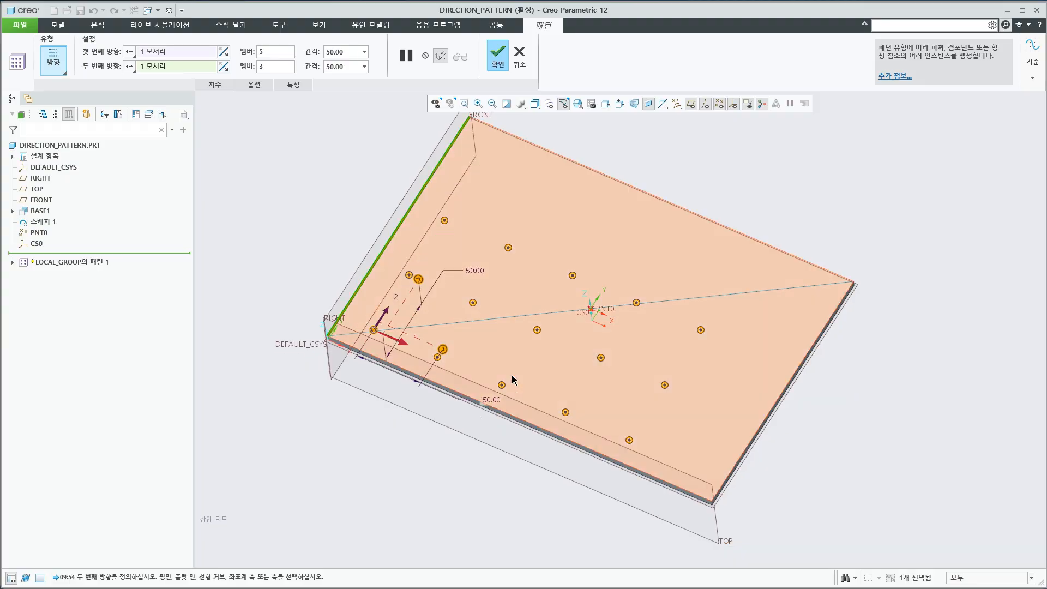
click(514, 262)
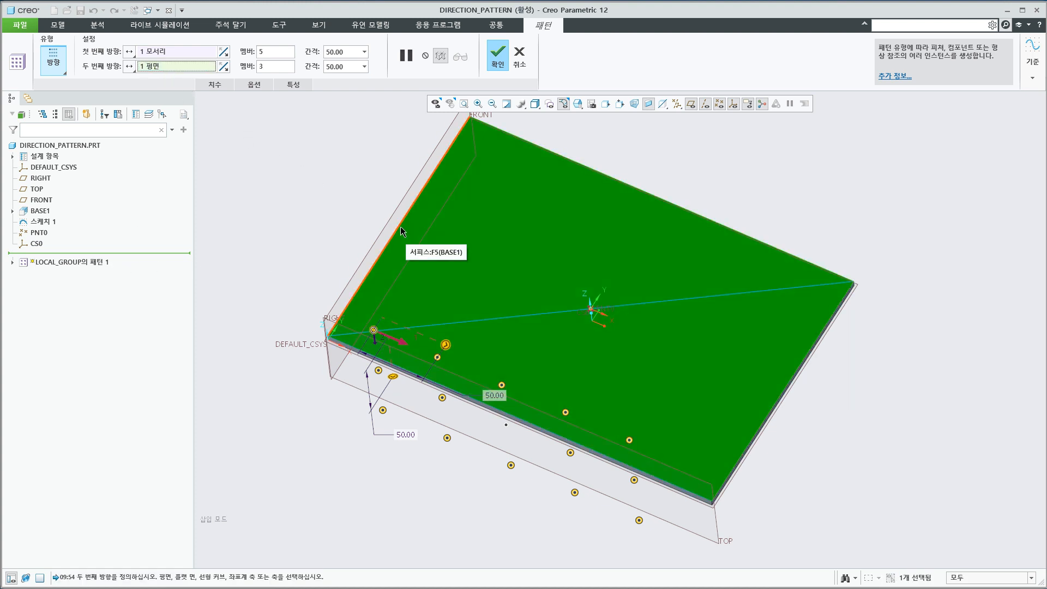
click(397, 240)
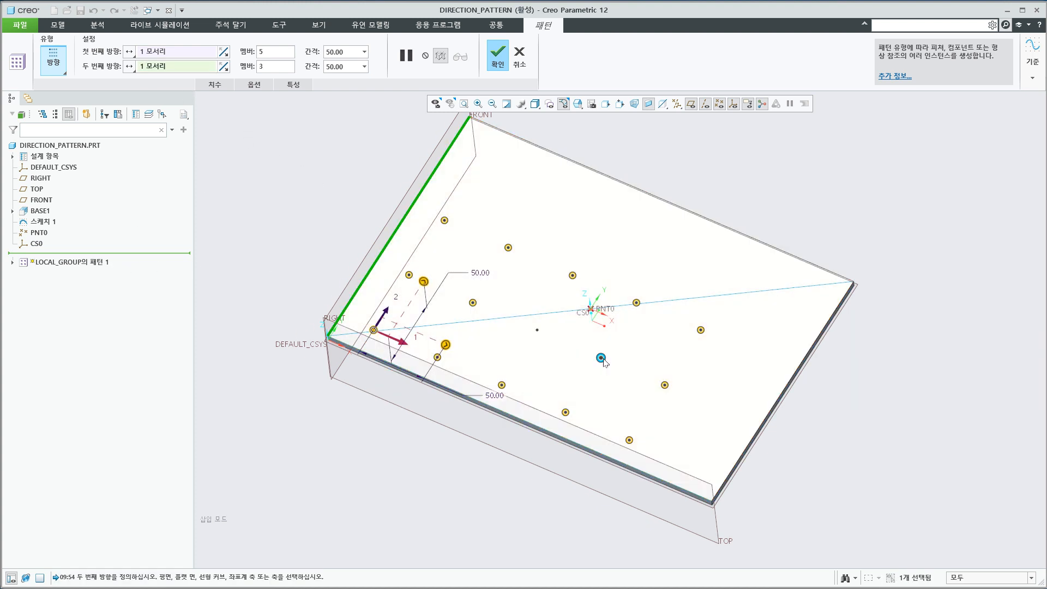
- Exclude two interior members of the middle row, include them again, and complete the LOCAL_GROUP pattern
click(601, 358)
click(601, 358)
click(538, 331)
middle_click(843, 469)
- Inspect the pattern of LOCAL_GROUP from above and below the plate, and delete it while keeping the original group
middle_drag(842, 470, 593, 457)
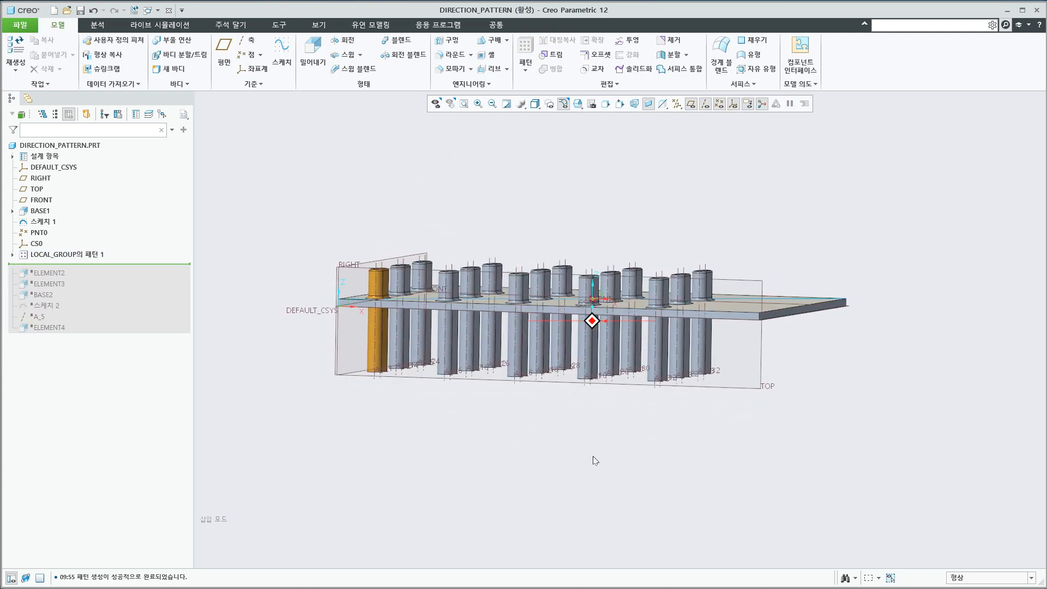
middle_drag(508, 451, 410, 392)
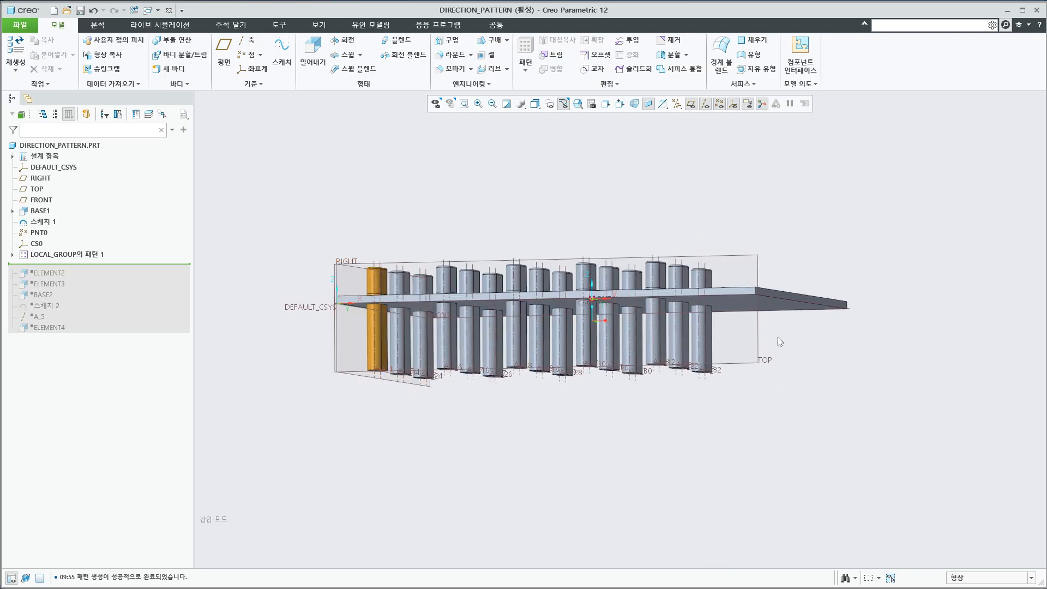
middle_drag(503, 291, 567, 534)
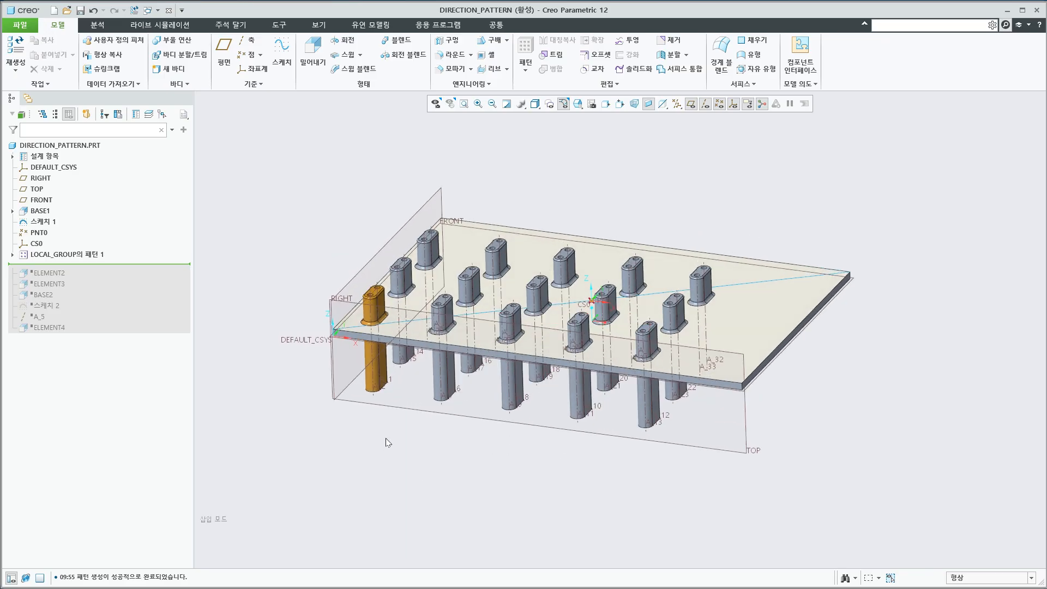
right_click(102, 256)
click(133, 319)
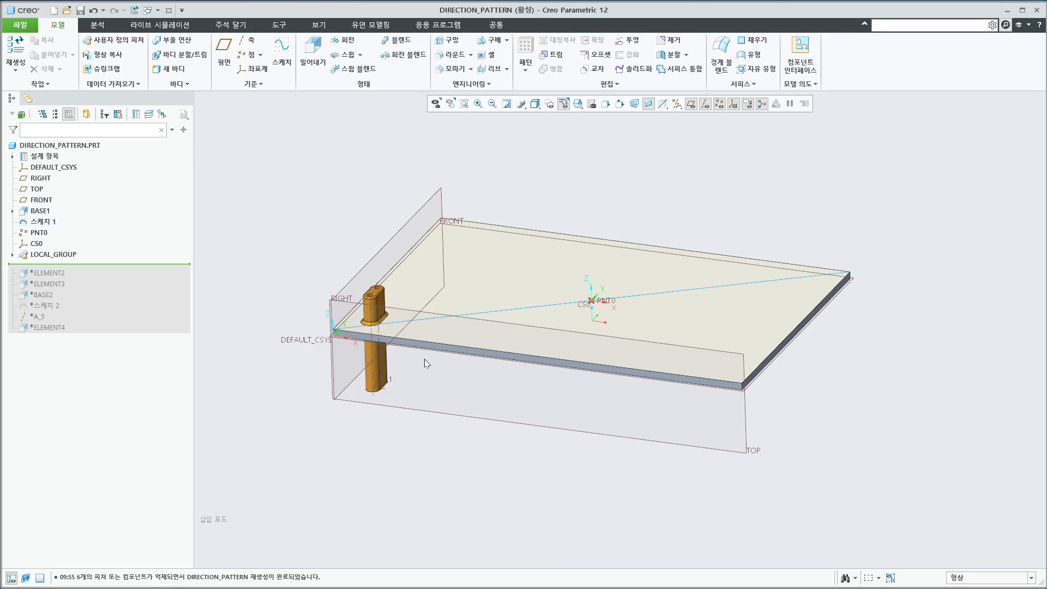
- Start a Geometry Pattern of the Direction type from the block surfaces above the plate
drag(325, 262, 409, 340)
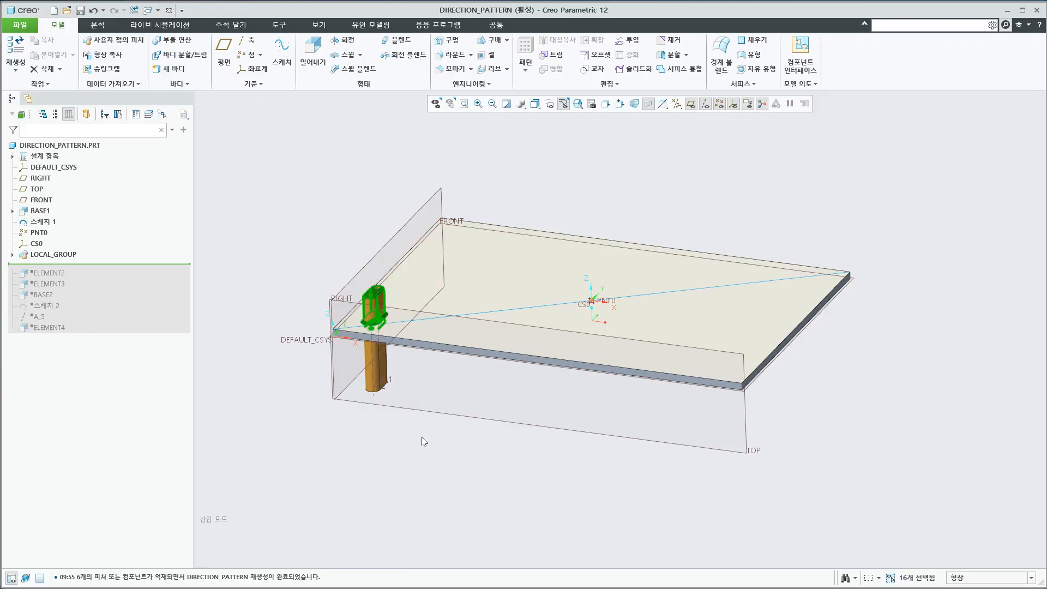
click(525, 69)
click(542, 94)
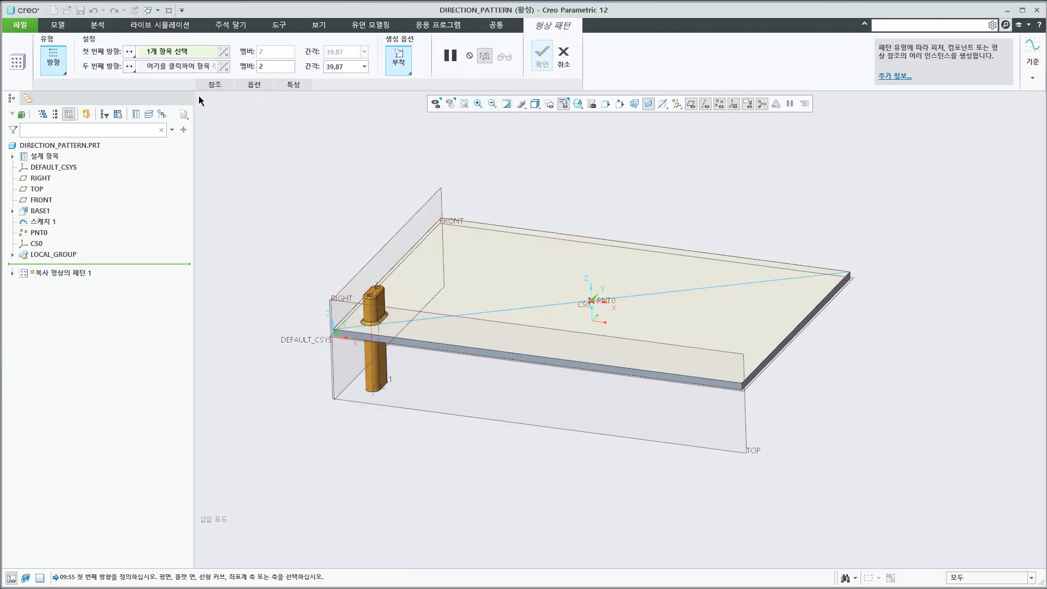
click(63, 71)
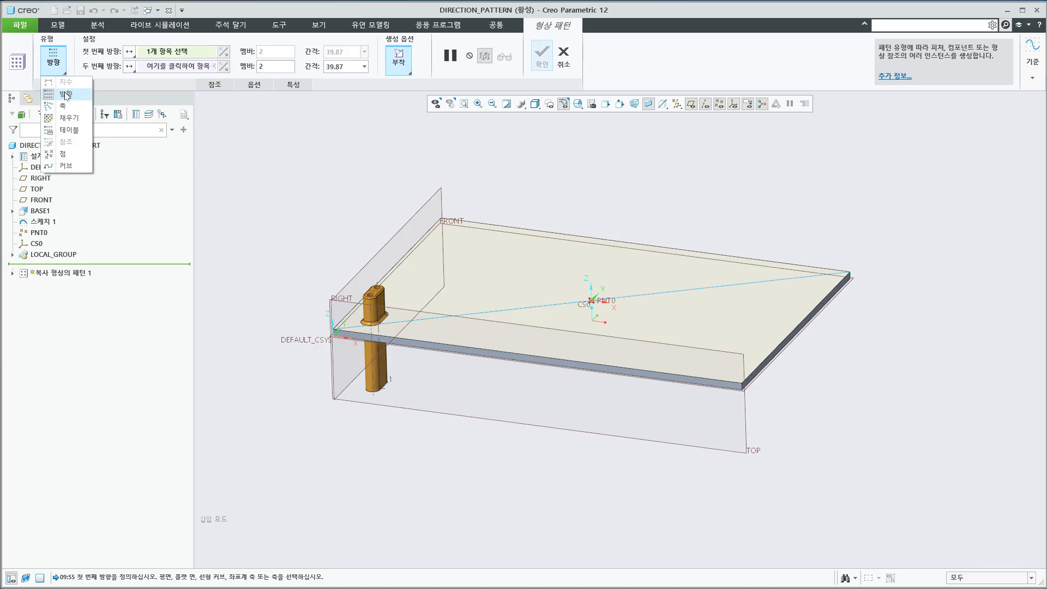
click(66, 94)
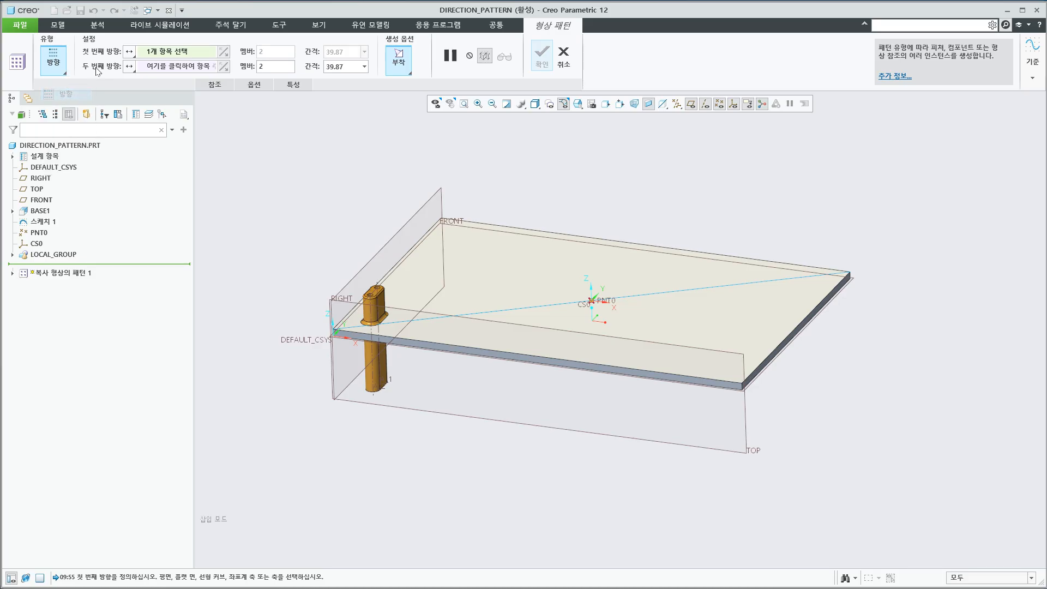
- Set the plate's long front edge as the geometry pattern's first direction, with 5 members and 50 spacing
click(441, 347)
scroll(441, 321, up, 2)
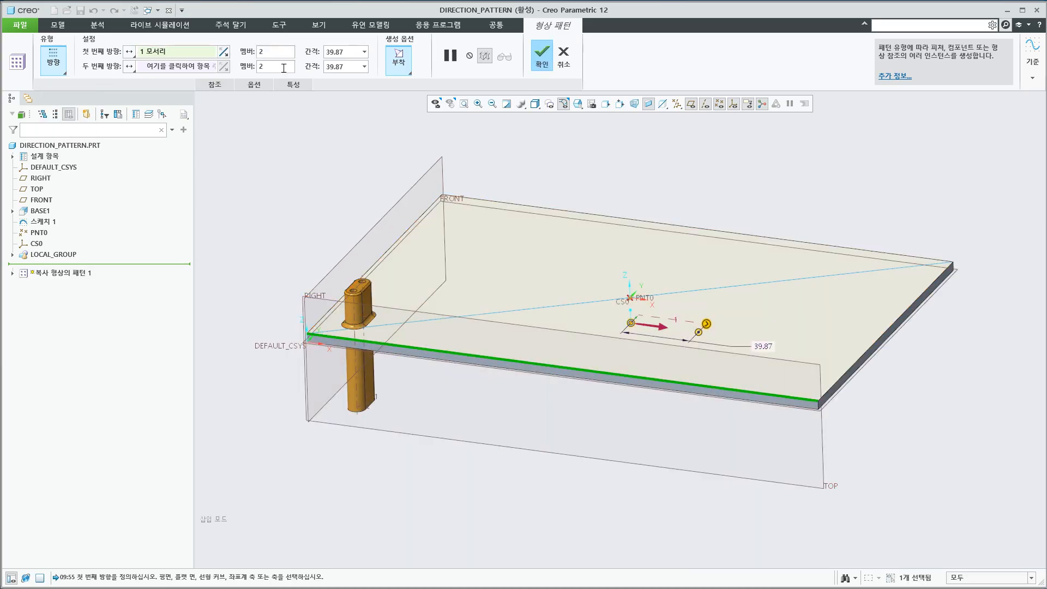
double_click(276, 53)
text(5)
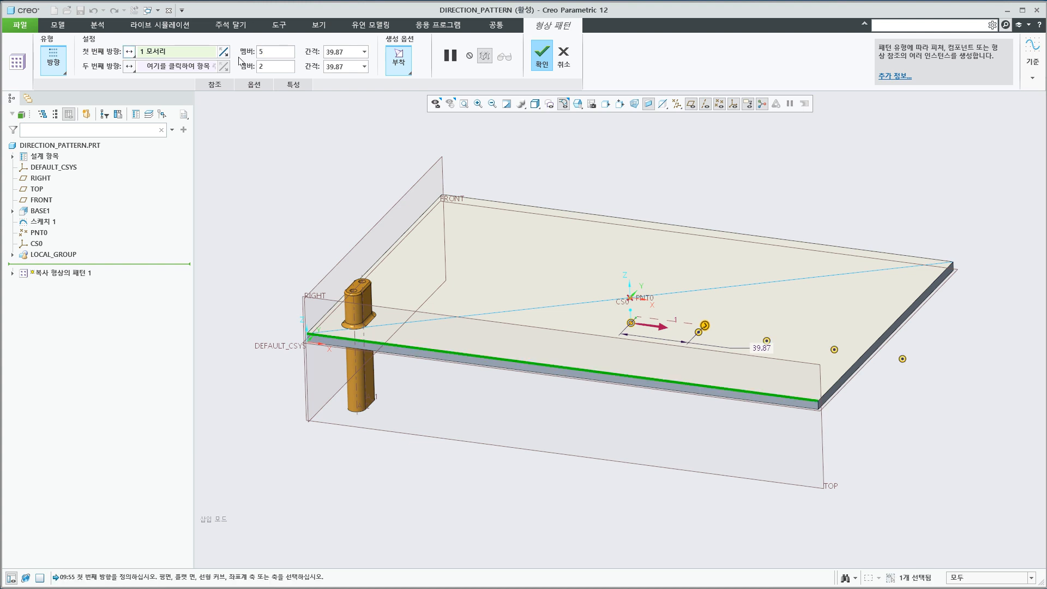
drag(351, 52, 266, 55)
text(50)
key(Return)
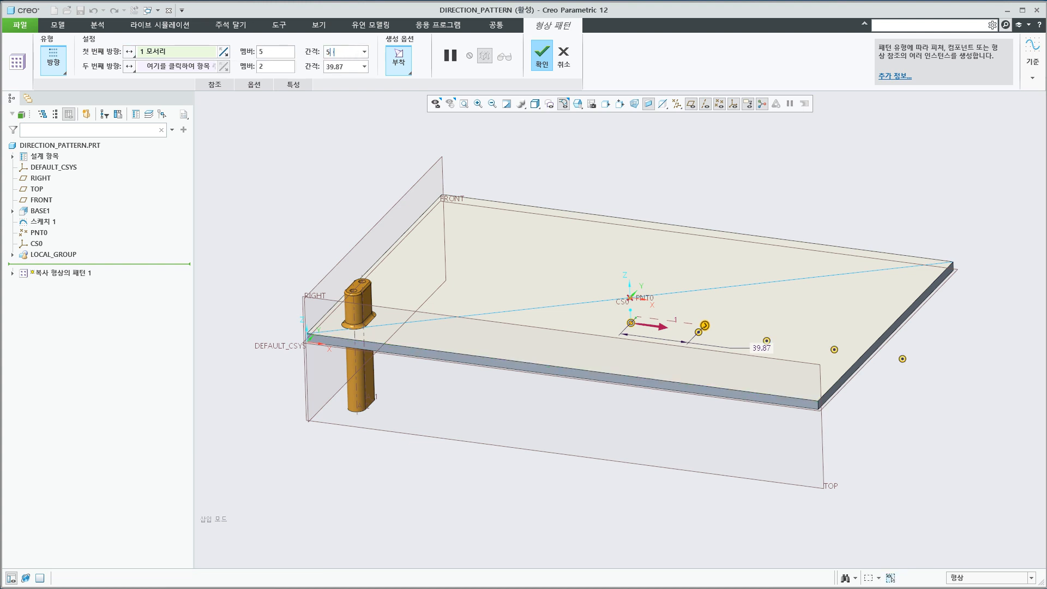
click(267, 55)
- Set the plate's short edge as flipped second direction with 3 members and 50 spacing, and complete the geometry pattern
middle_drag(606, 331, 619, 349)
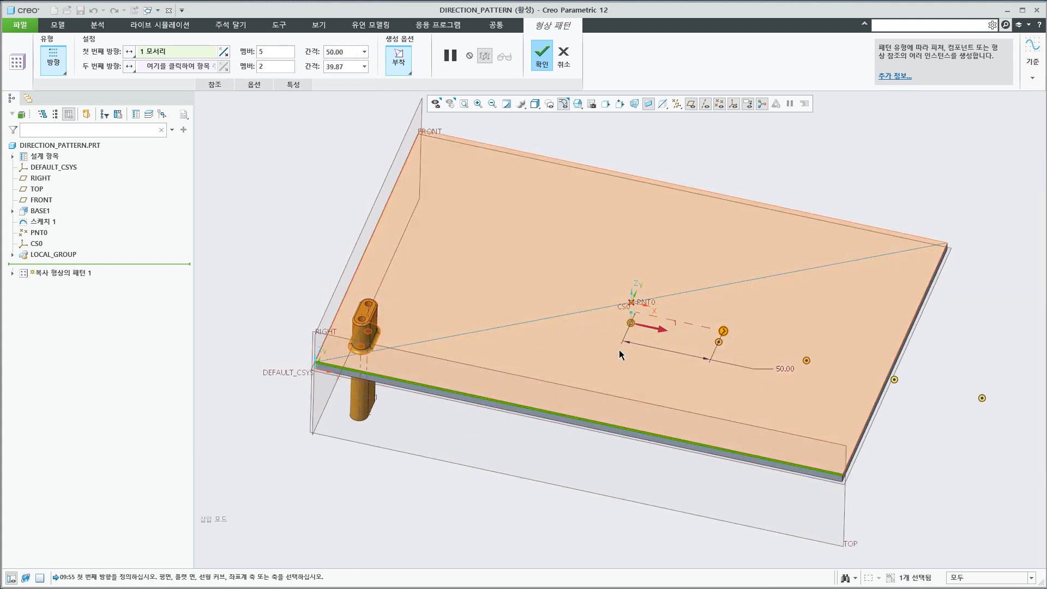
click(185, 70)
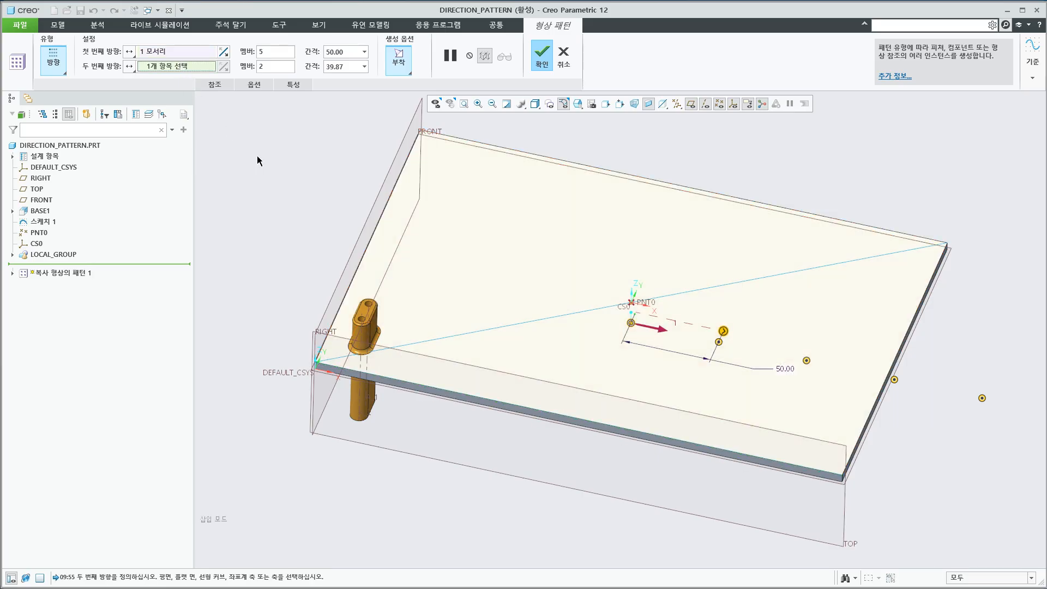
click(368, 243)
click(368, 243)
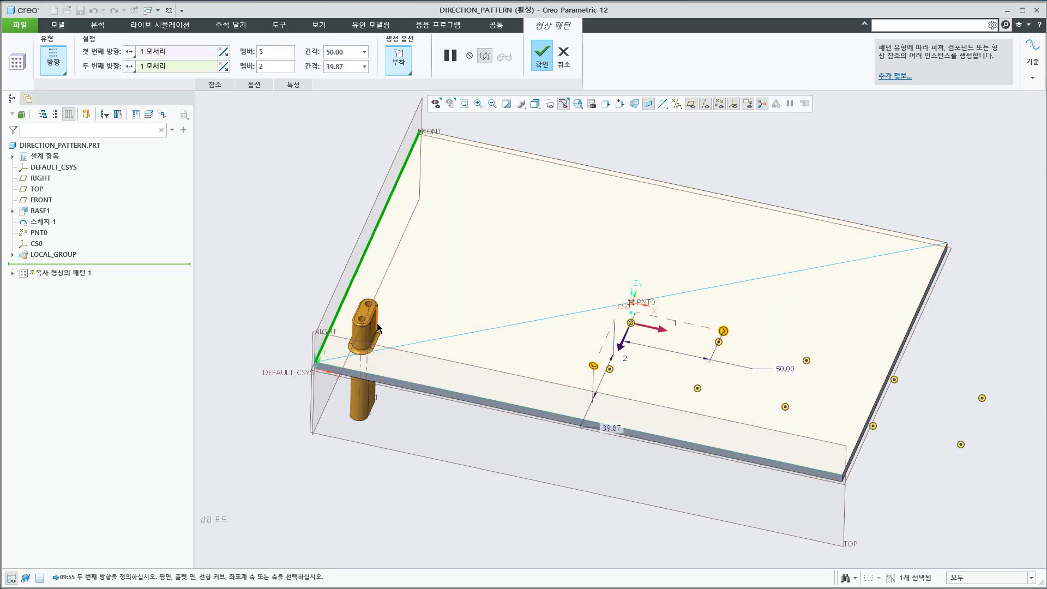
scroll(374, 327, down, 2)
click(225, 67)
drag(264, 67, 227, 67)
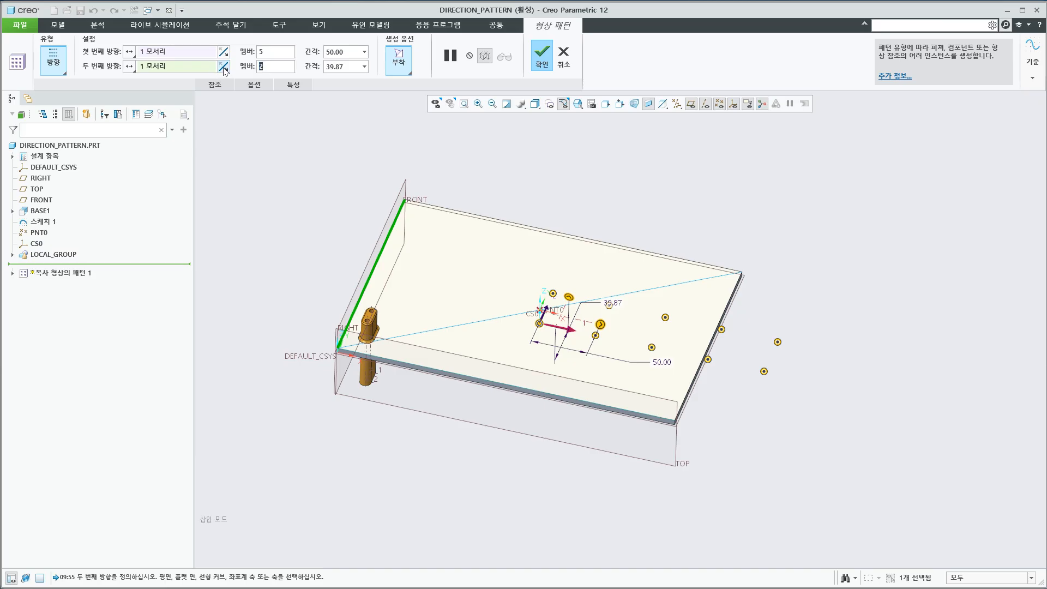
text(3)
key(Return)
drag(349, 67, 225, 65)
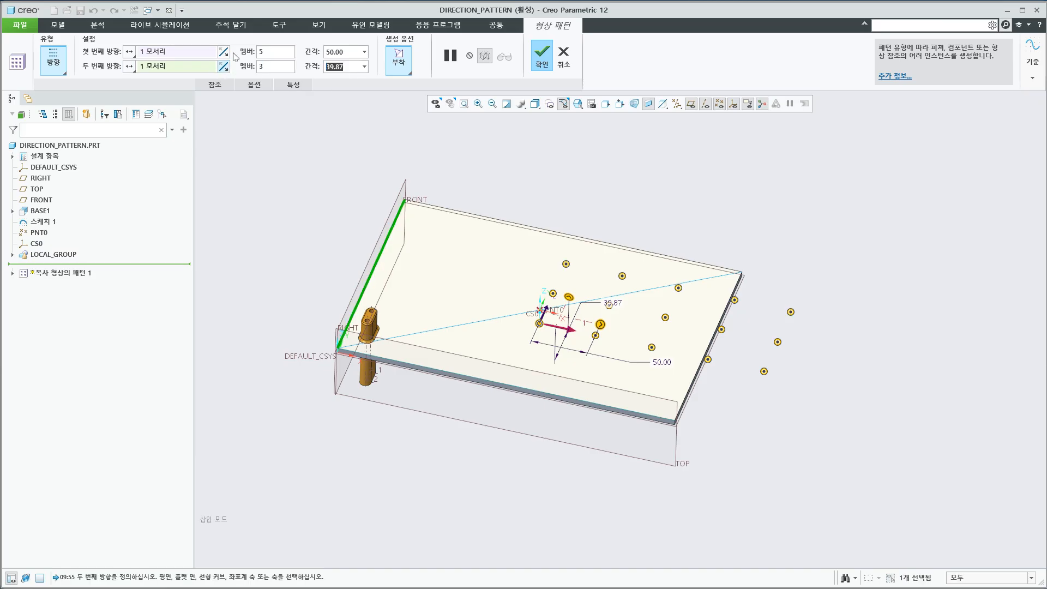
text(50)
key(Return)
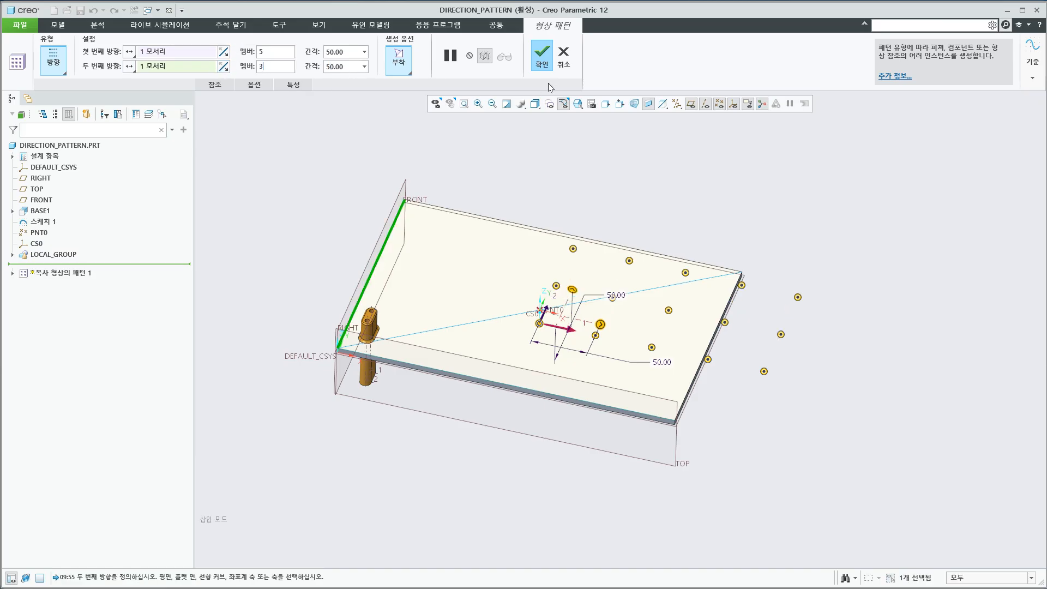
click(542, 55)
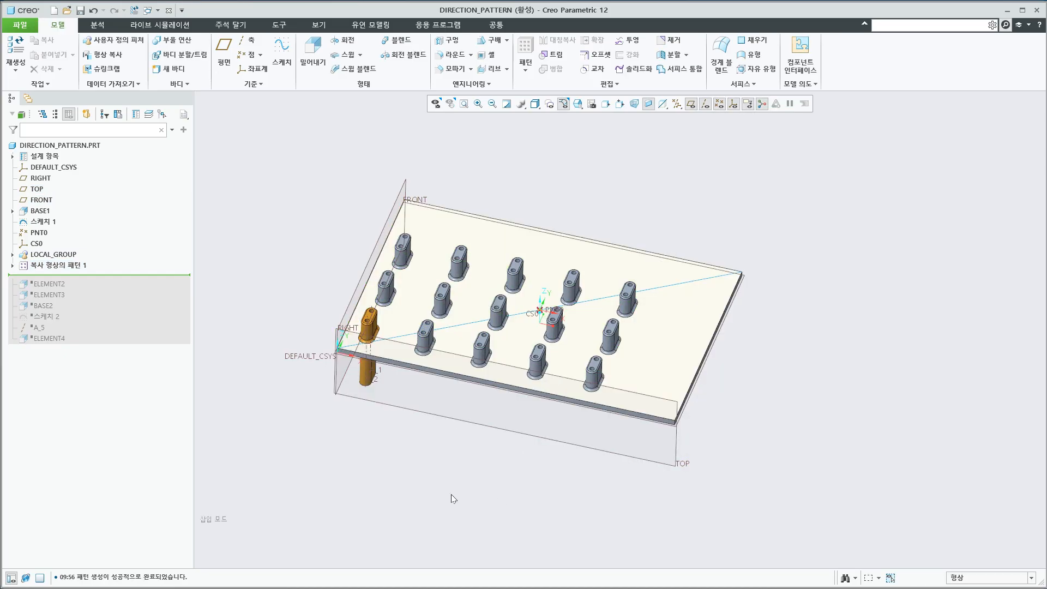
- Examine the finished geometry pattern on the plate and switch to the PowerPoint slide on Direction patterns
mouse_move(450, 494)
middle_down()
mouse_move(451, 434)
mouse_move(451, 484)
mouse_move(451, 445)
middle_up()
mouse_move(532, 416)
middle_down()
mouse_move(525, 461)
mouse_move(526, 448)
middle_up()
shift+middle_drag(503, 428, 516, 451)
scroll(500, 400, down, 1)
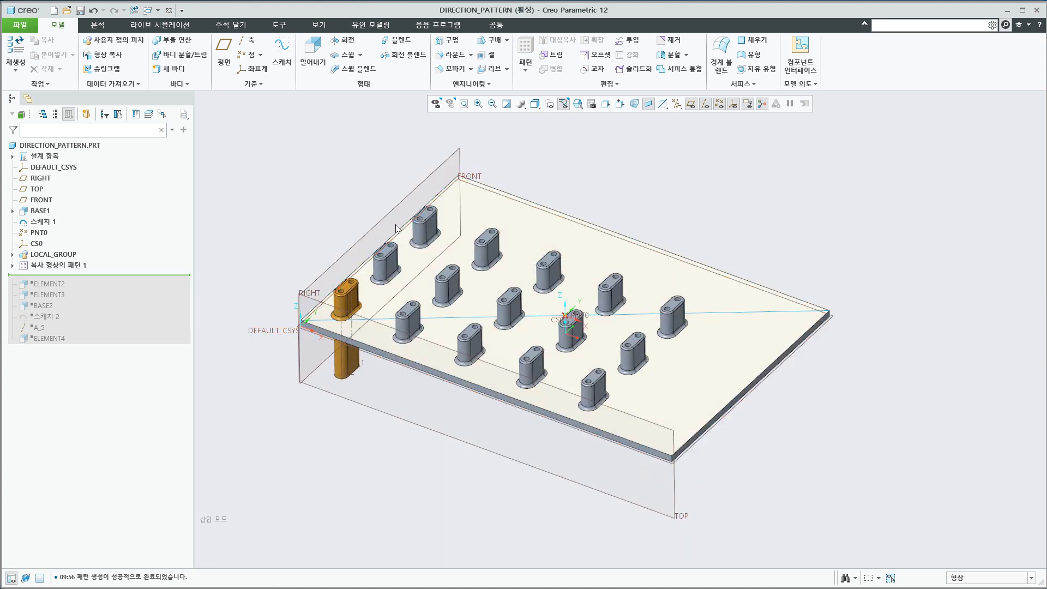
click(525, 69)
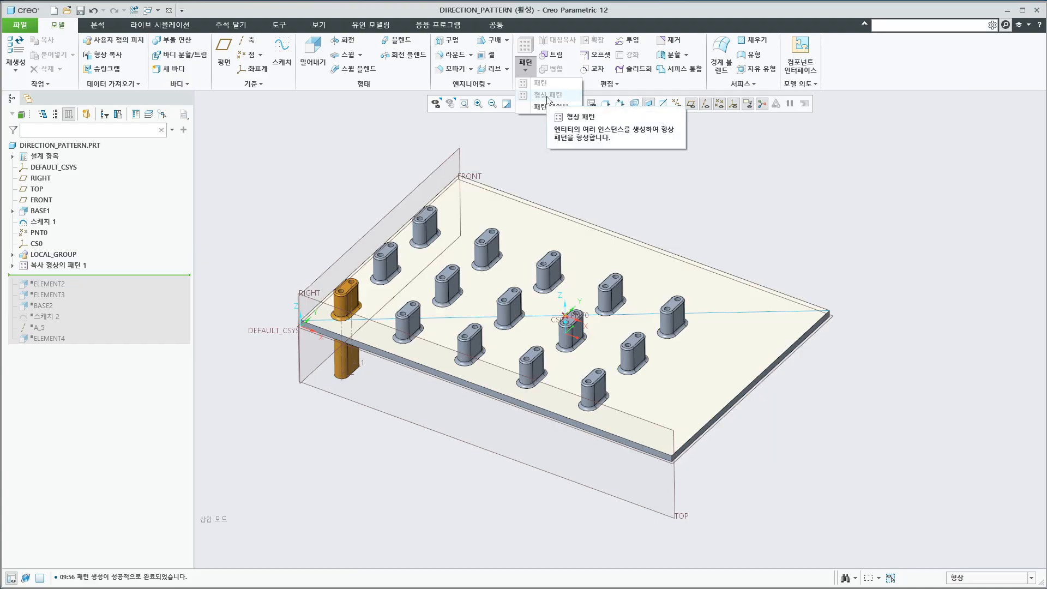
click(697, 251)
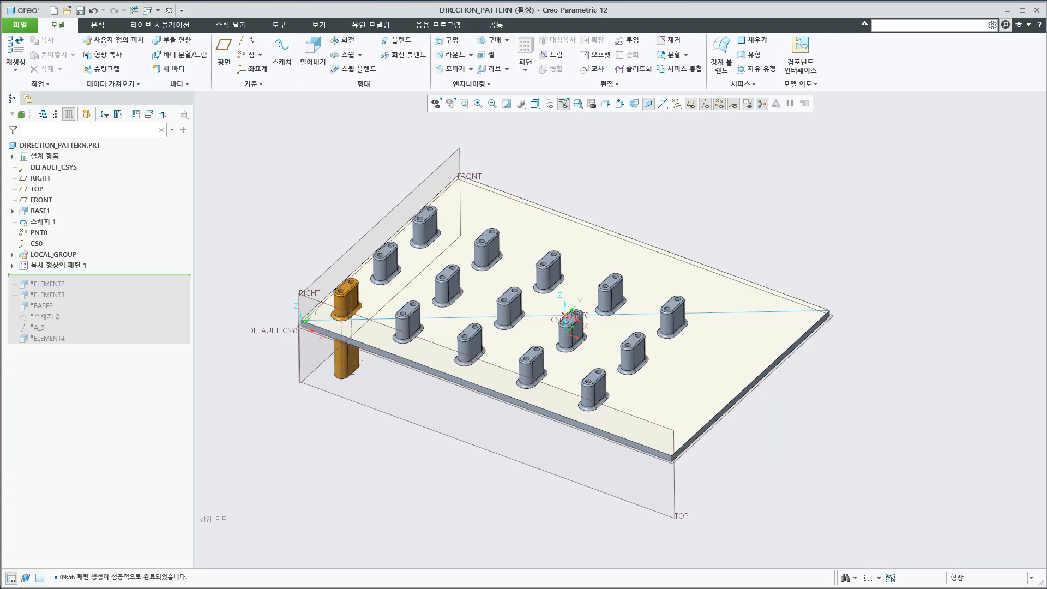
key(alt+Tab)
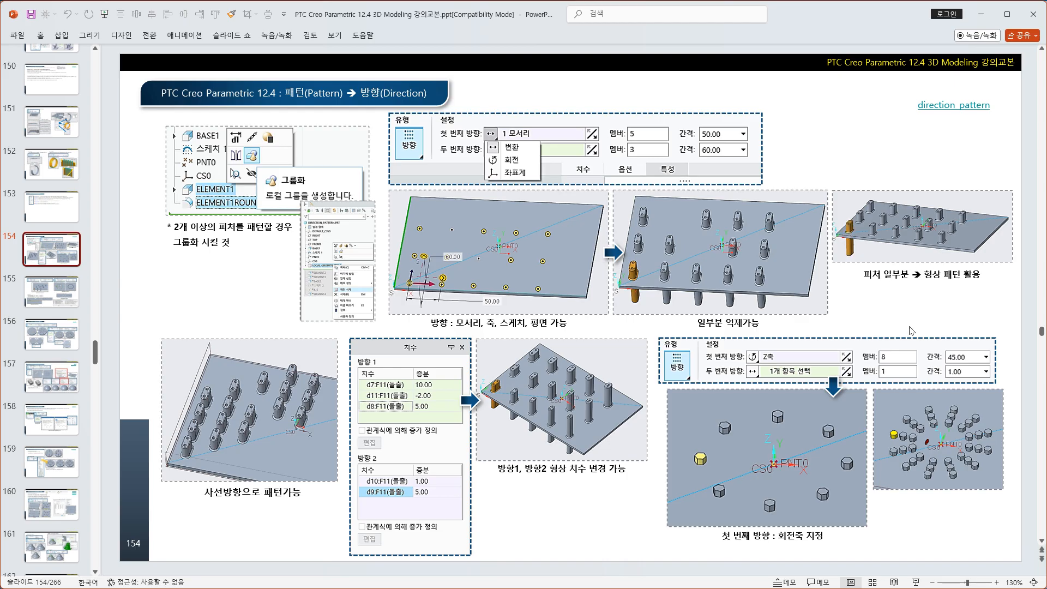
- Switch back to Creo Parametric and delete the geometry pattern of the block surfaces
key(alt+Tab)
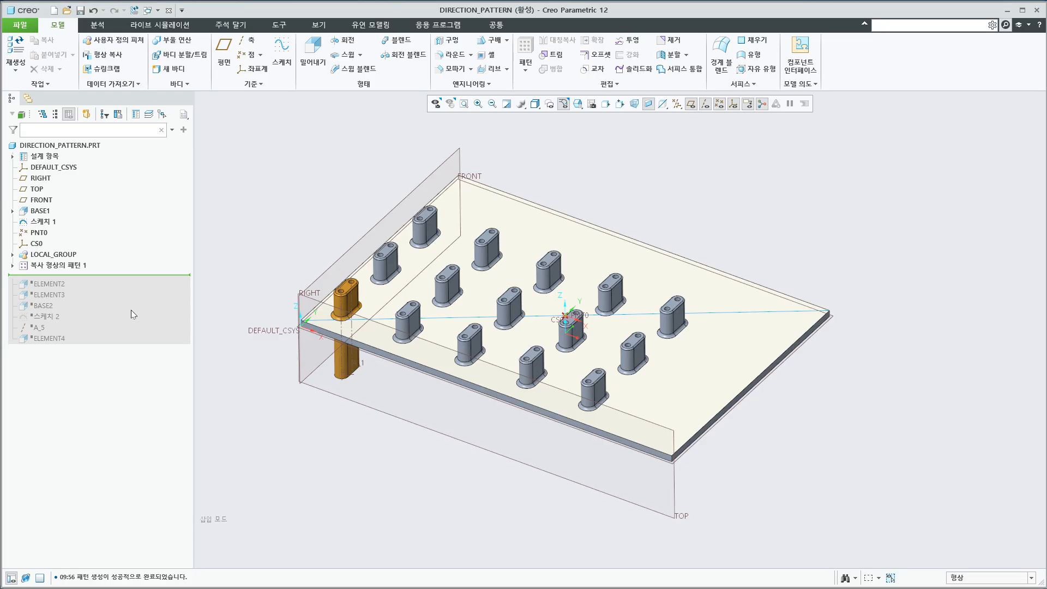
right_click(78, 268)
click(123, 325)
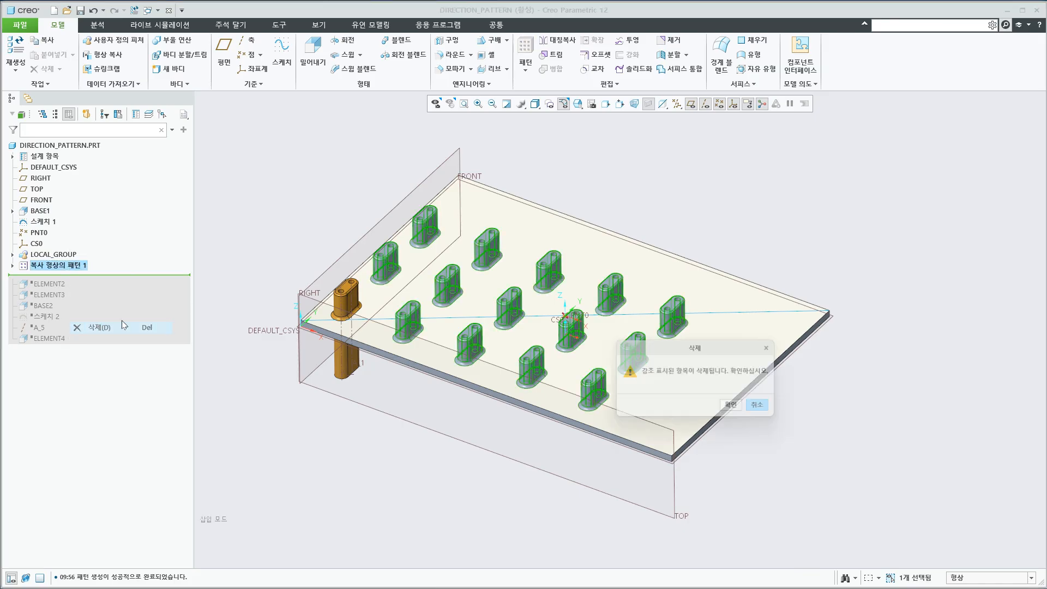
click(733, 409)
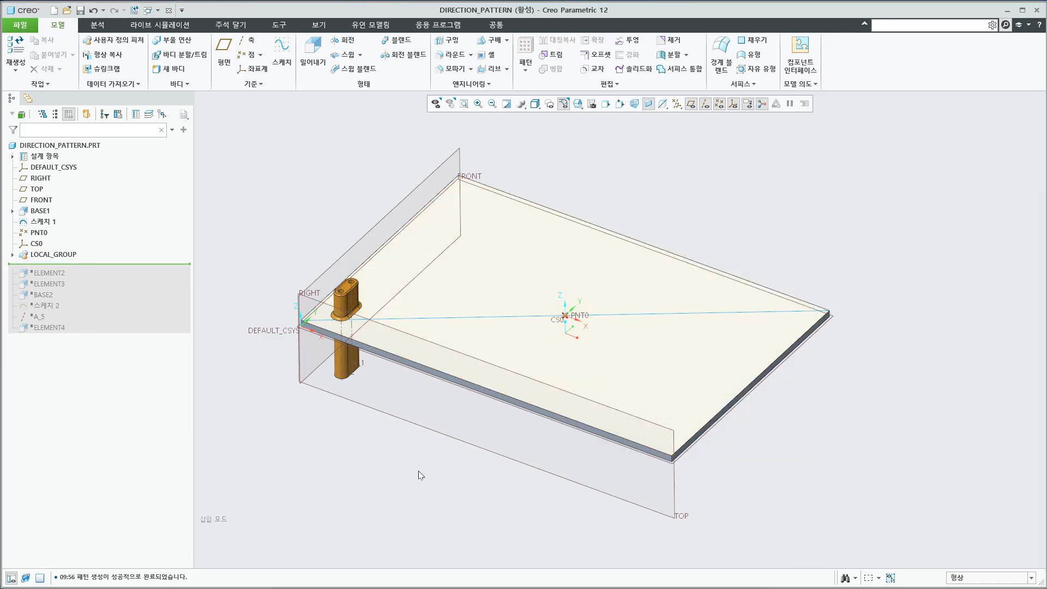
- Start a Geometry Pattern of the Direction type from only the top surface of the ELEMENT1 block
scroll(385, 331, up, 2)
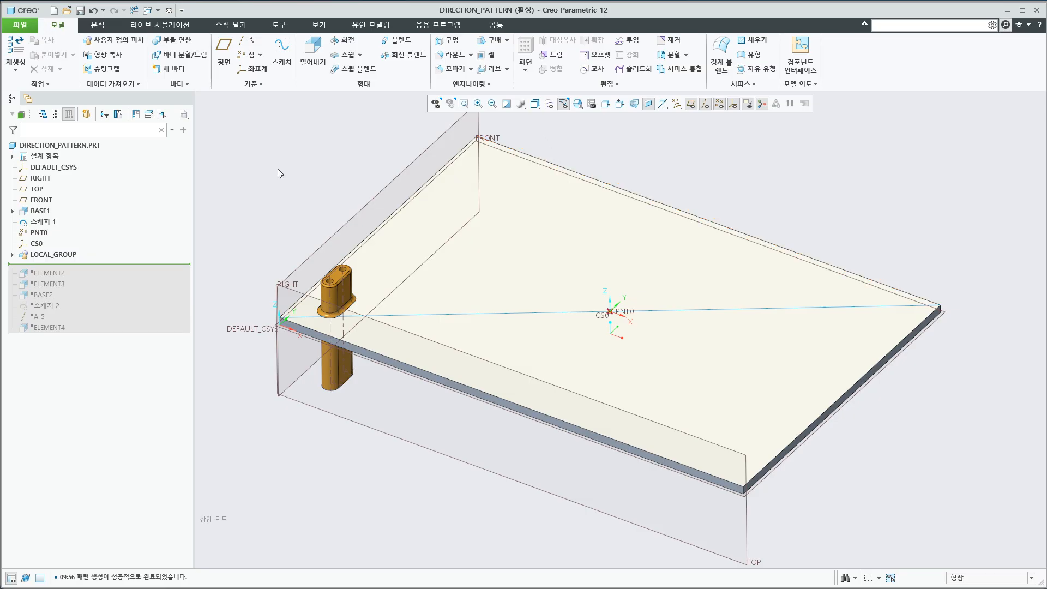
scroll(319, 289, up, 4)
click(376, 246)
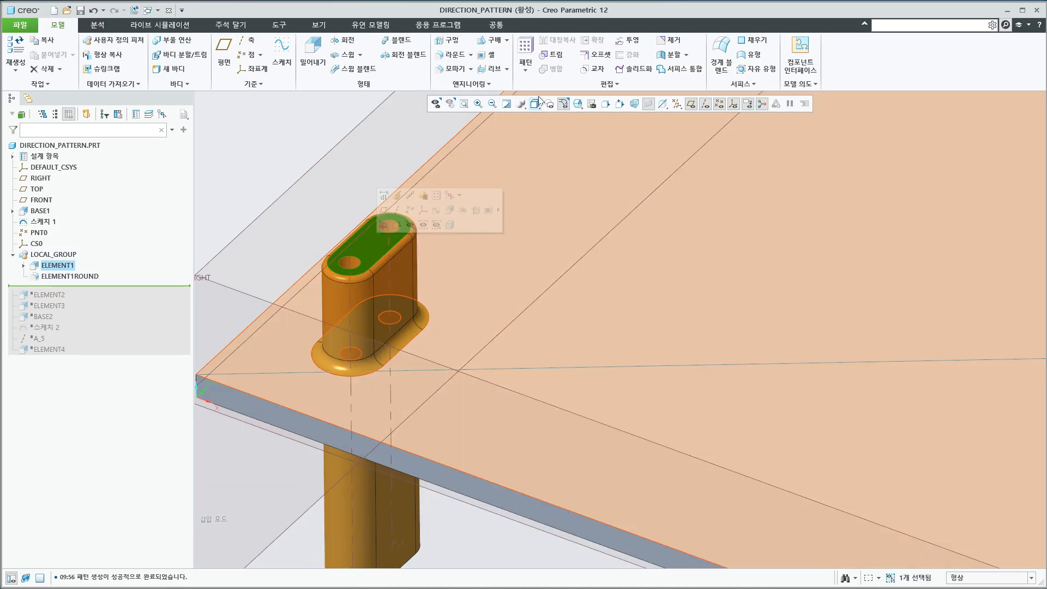
click(525, 69)
click(532, 97)
scroll(398, 408, down, 6)
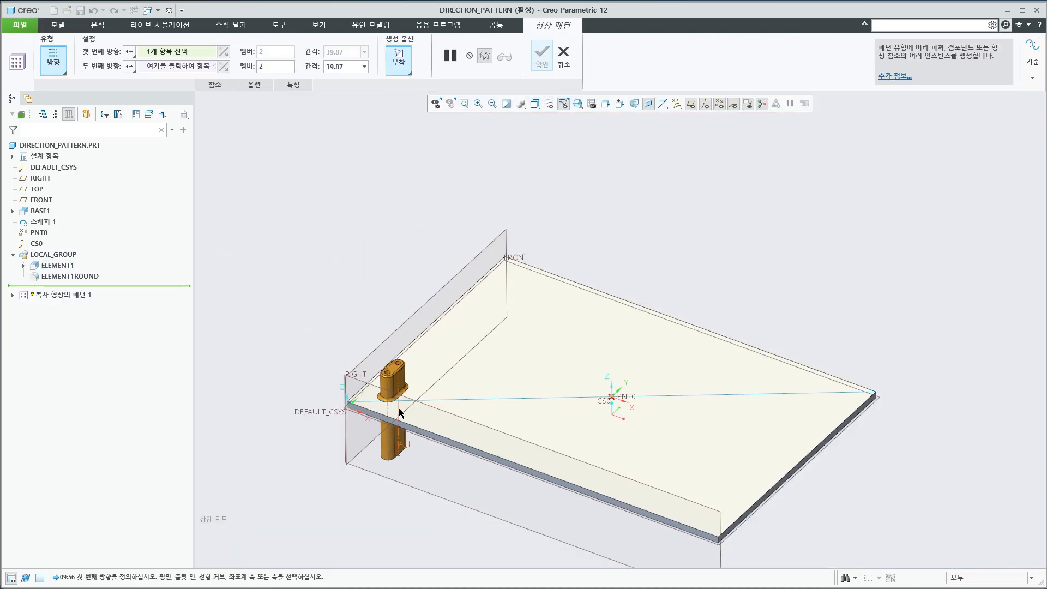
click(64, 71)
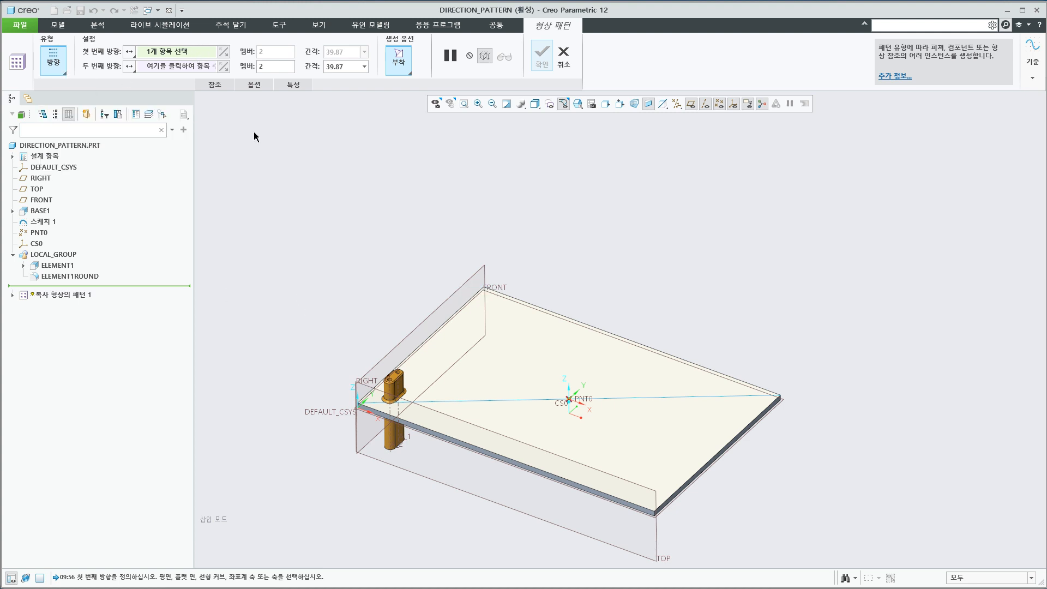
- Try to complete the geometry pattern with the RIGHT plane as first direction, 5 members and 50 spacing
click(386, 371)
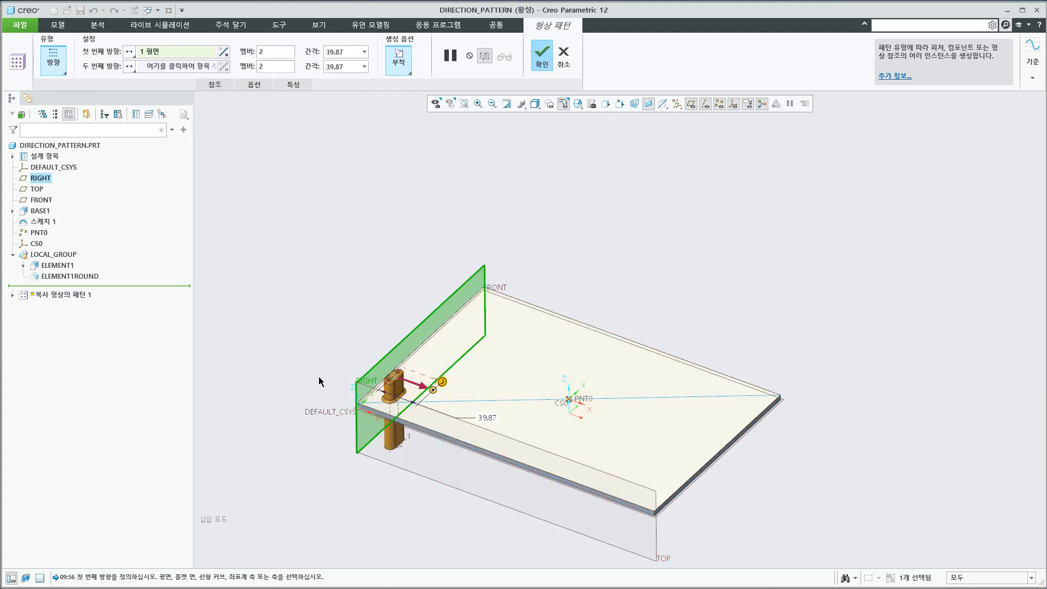
double_click(335, 53)
text(50)
key(Return)
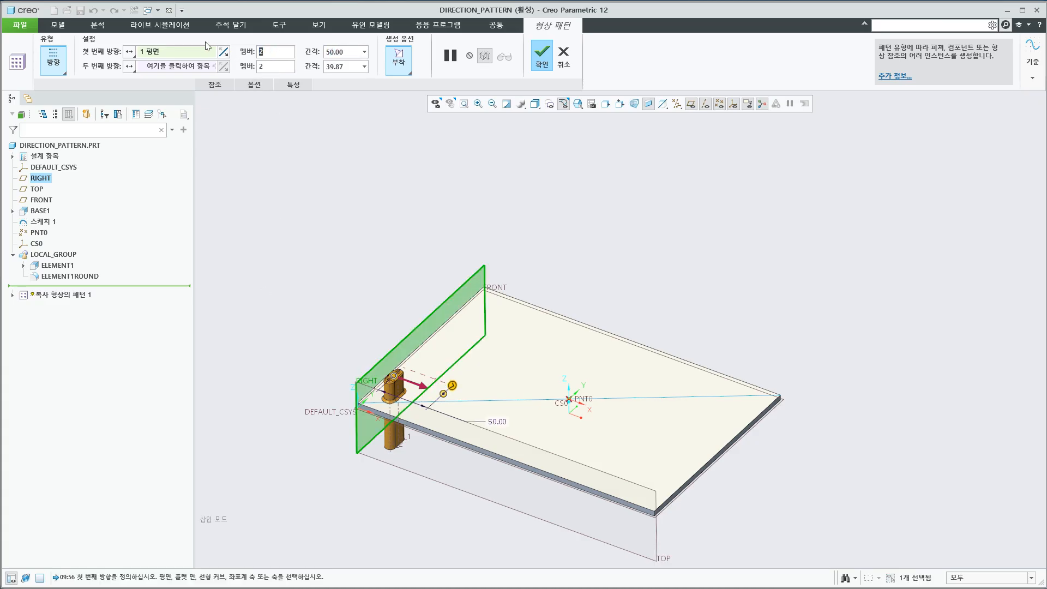
text(5)
key(Return)
middle_click(376, 222)
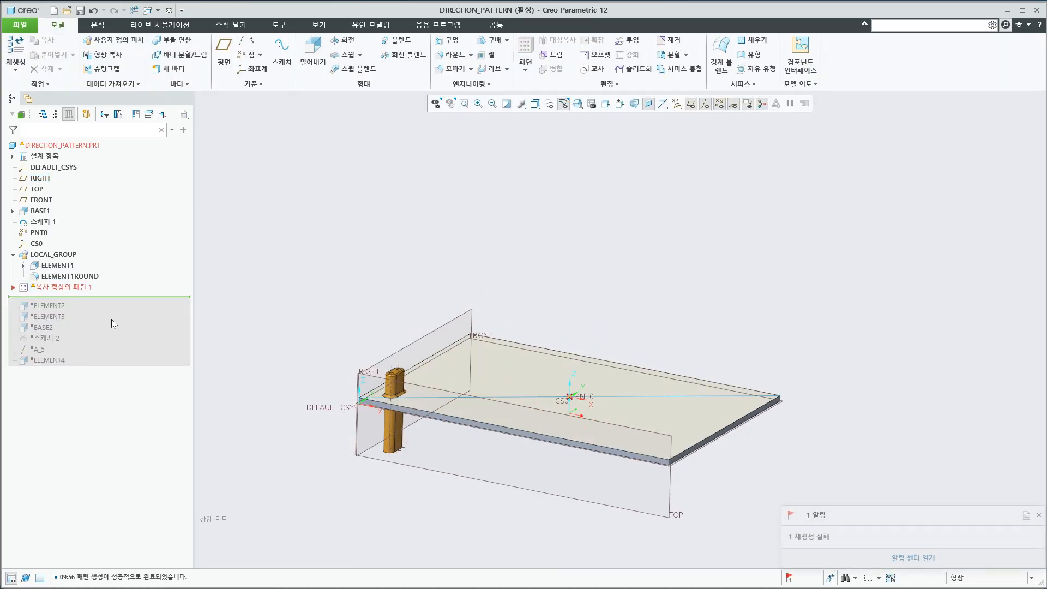
- Delete the failed geometry pattern of the block's top surface from the model
click(65, 287)
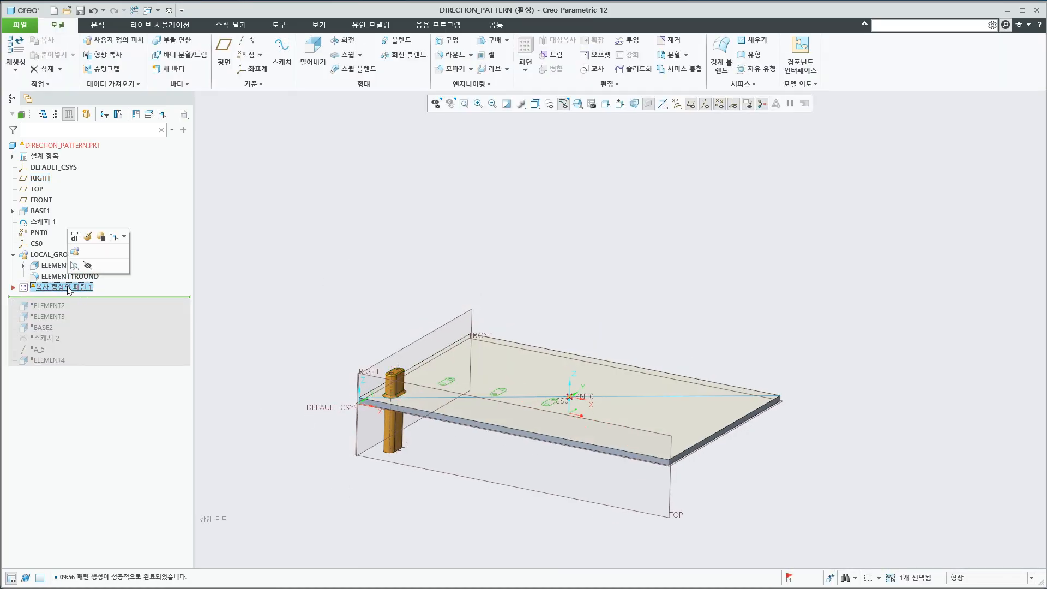
right_click(71, 289)
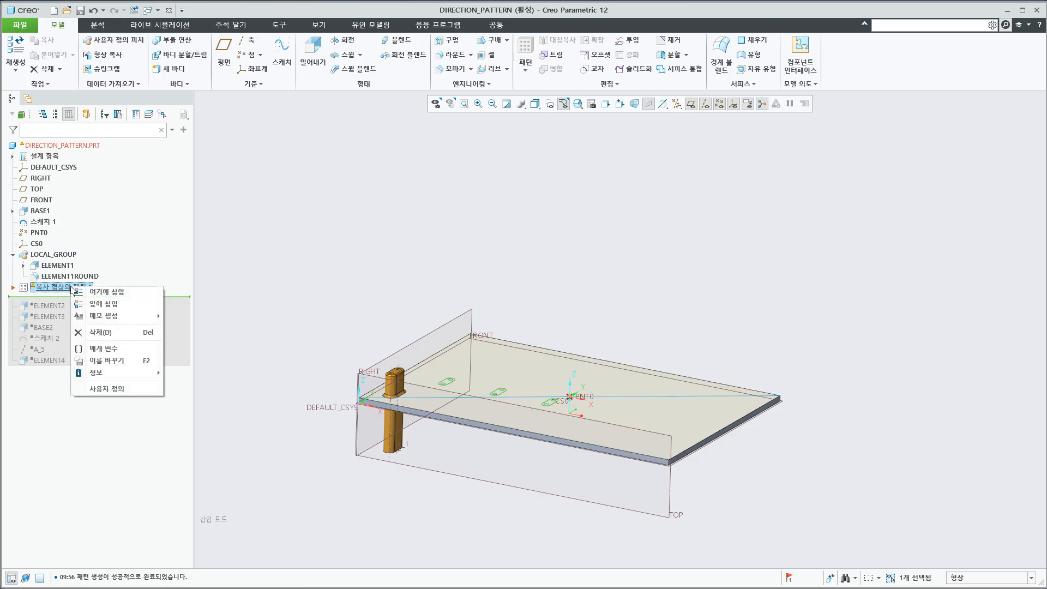
click(101, 332)
click(735, 408)
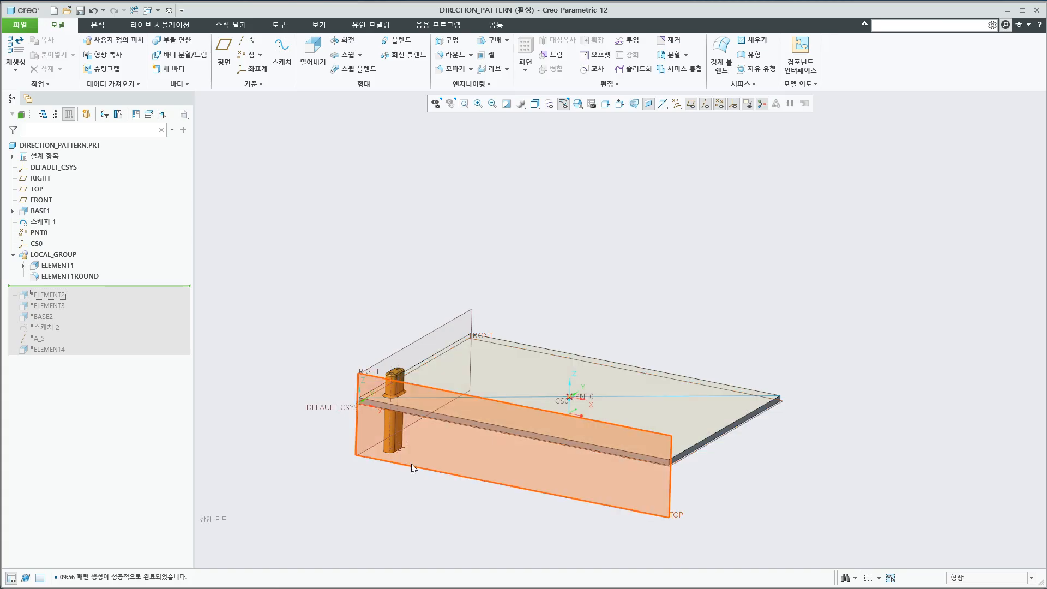
- Check the diagonal-direction pattern example on the PowerPoint slide and return to Creo Parametric
shift+middle_drag(509, 503, 513, 457)
mouse_move(513, 457)
middle_down()
mouse_move(505, 446)
mouse_move(498, 466)
middle_up()
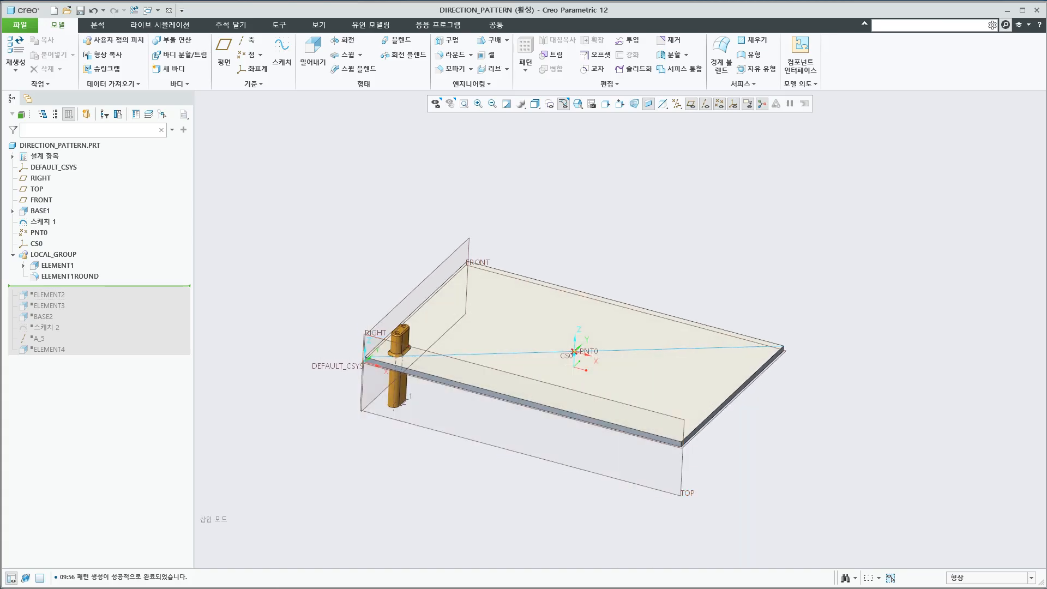
key(alt+Tab)
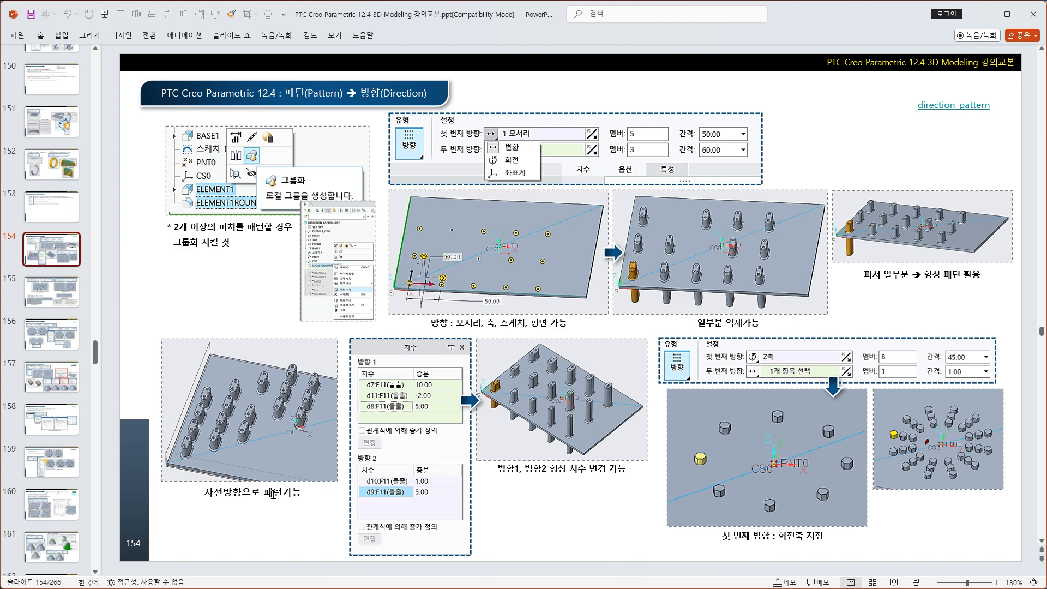
key(alt+Tab)
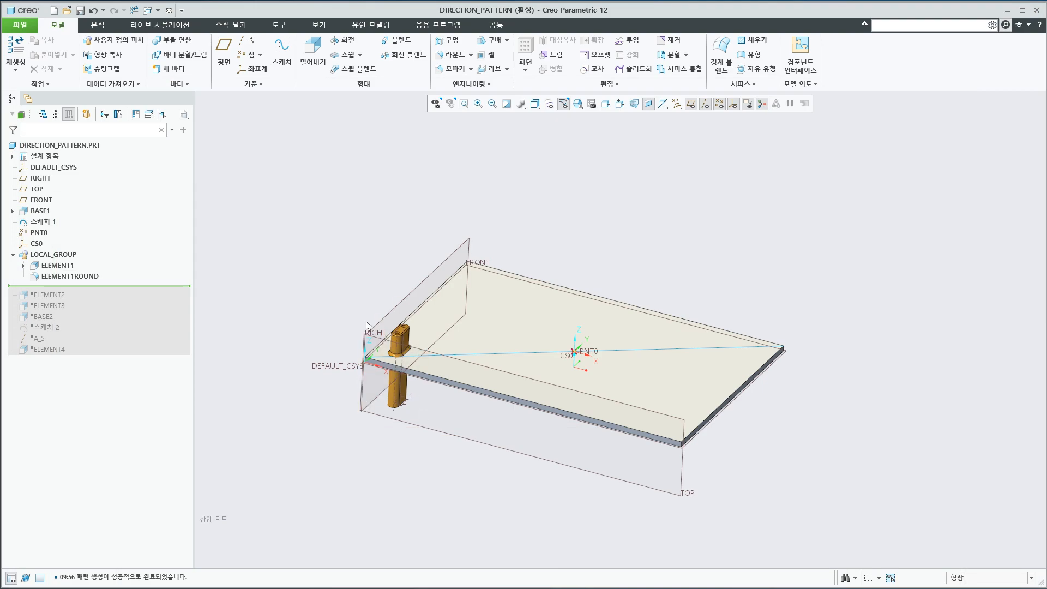
- Start a Direction pattern of LOCAL_GROUP along the plate's diagonal line, with 5 members and 50 spacing
click(53, 254)
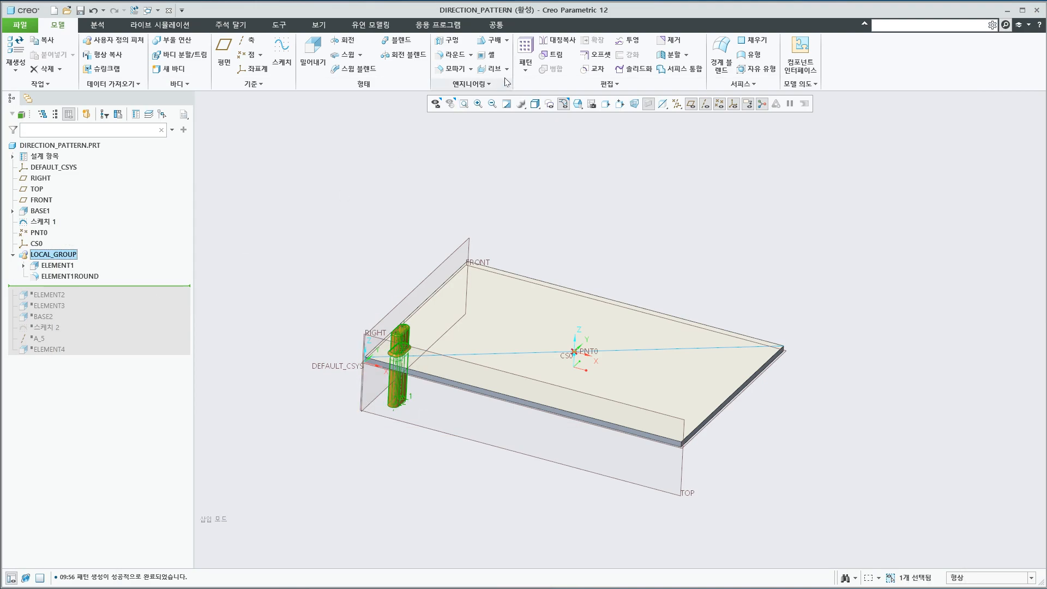
click(517, 53)
click(54, 72)
click(61, 97)
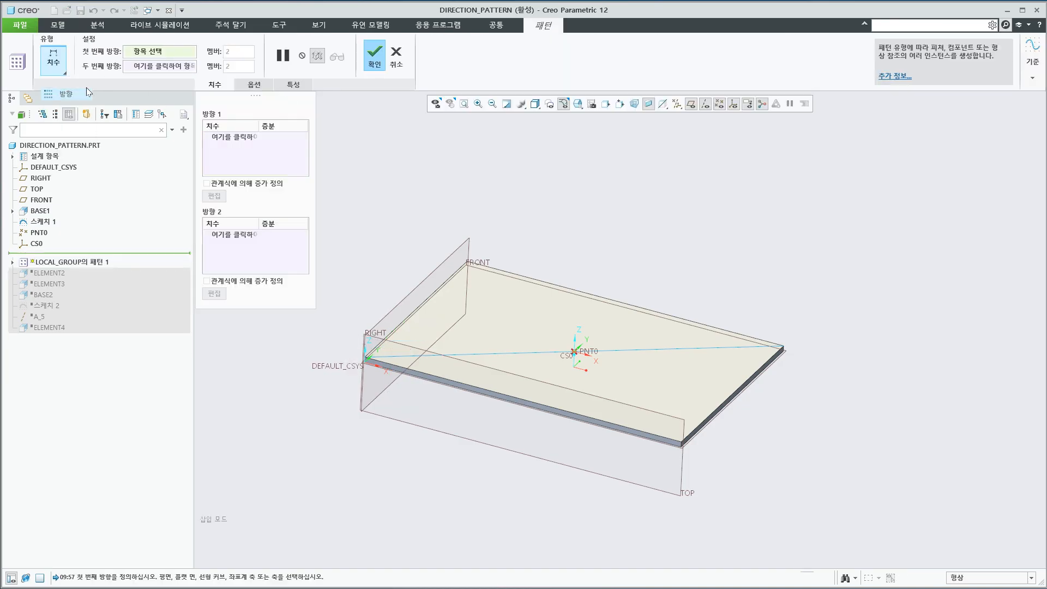
click(484, 355)
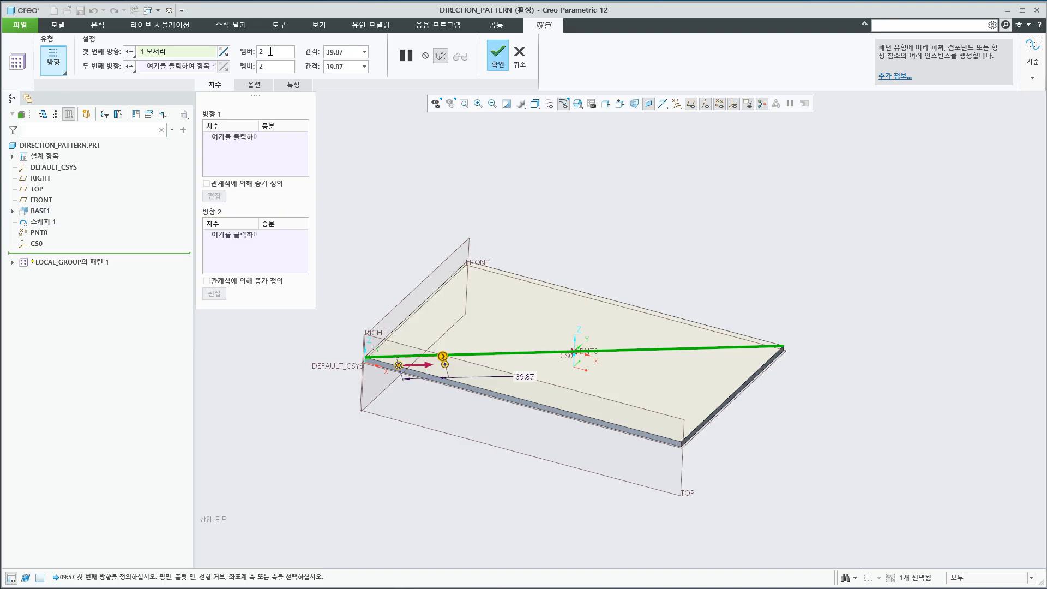
text(5)
key(Tab)
text(50)
key(Return)
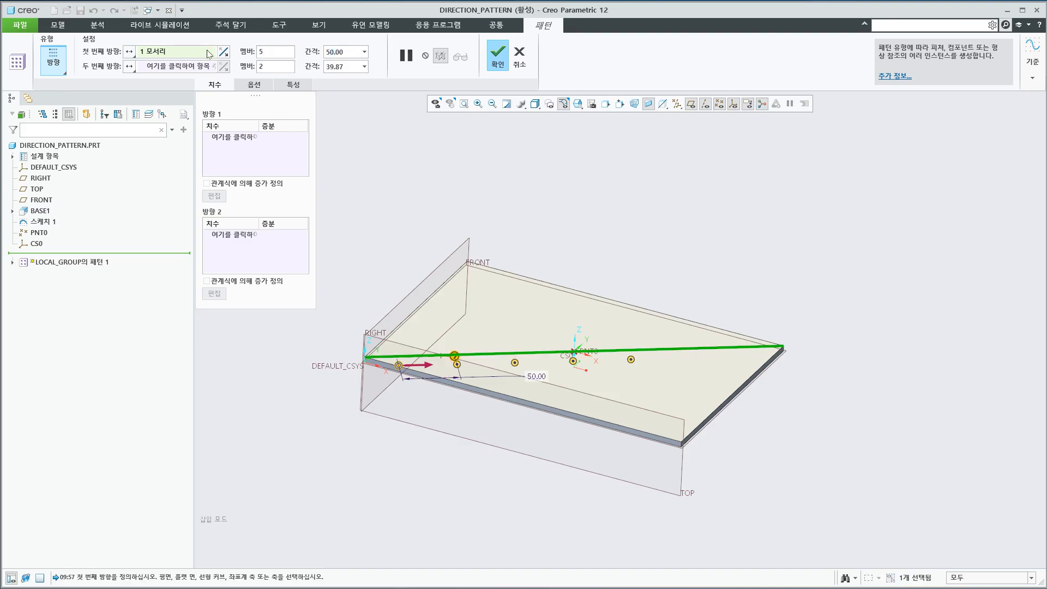
- Set the plate's short edge as the flipped second direction, with 3 members and 30 spacing
click(179, 66)
click(402, 324)
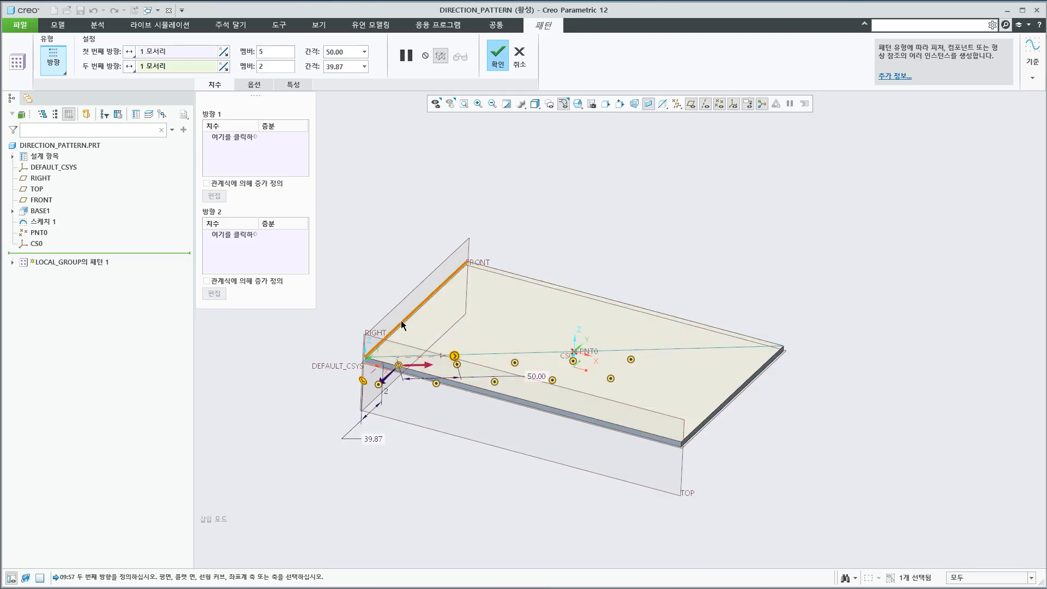
middle_drag(402, 323, 401, 240)
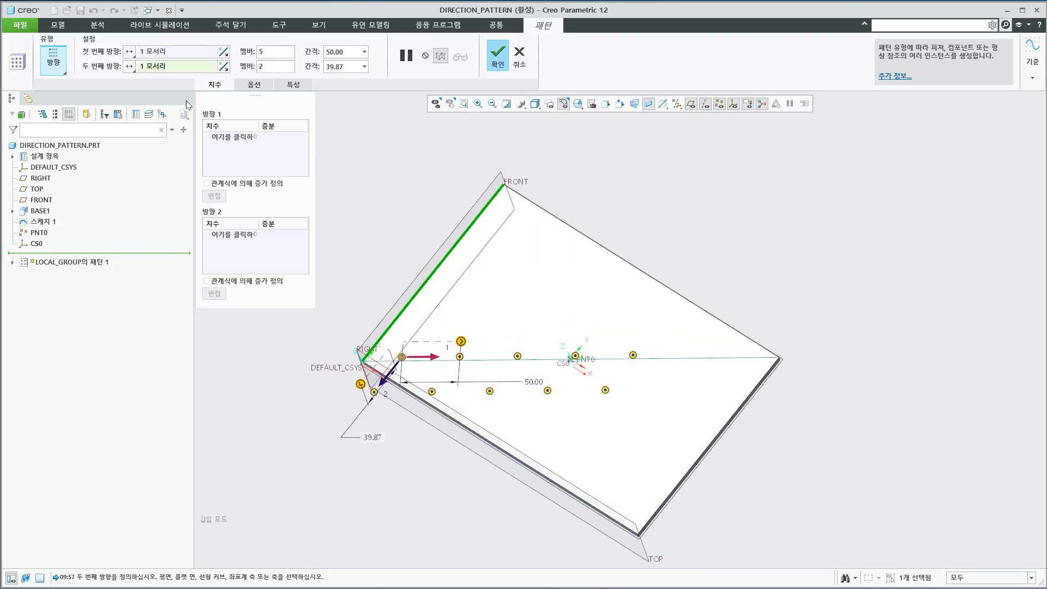
click(224, 67)
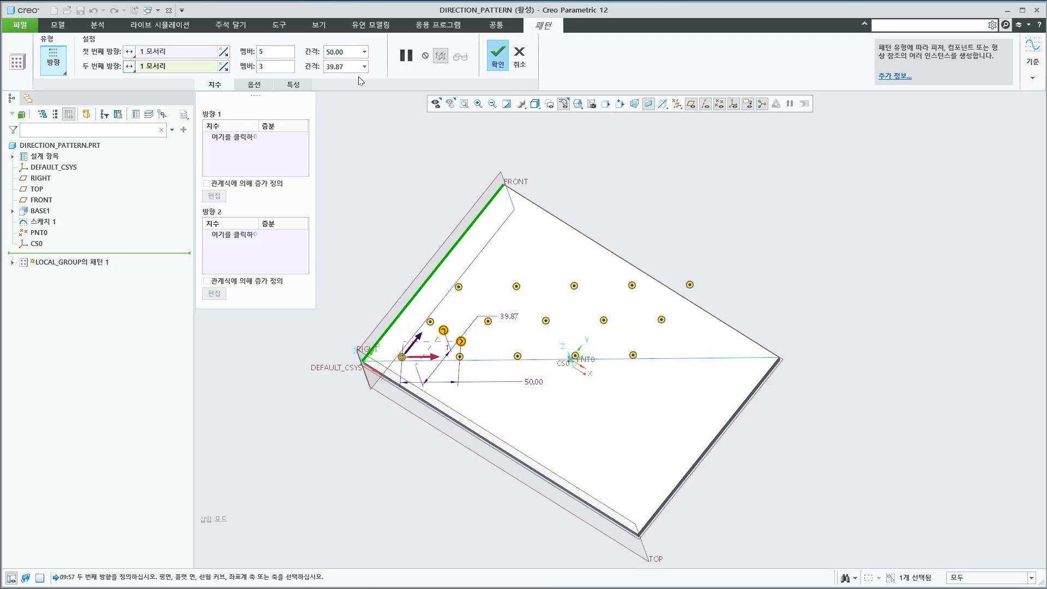
text(3)
key(Tab)
text(30)
key(Return)
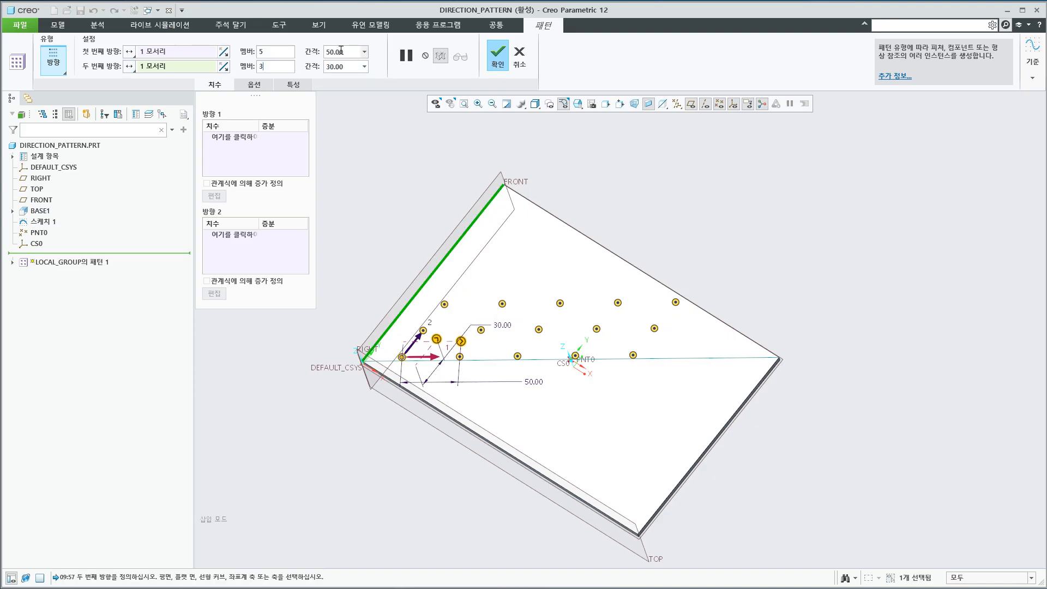
- Set the first direction to 4 members and complete the LOCAL_GROUP pattern
drag(268, 52, 156, 56)
text(4)
key(Return)
middle_click(689, 185)
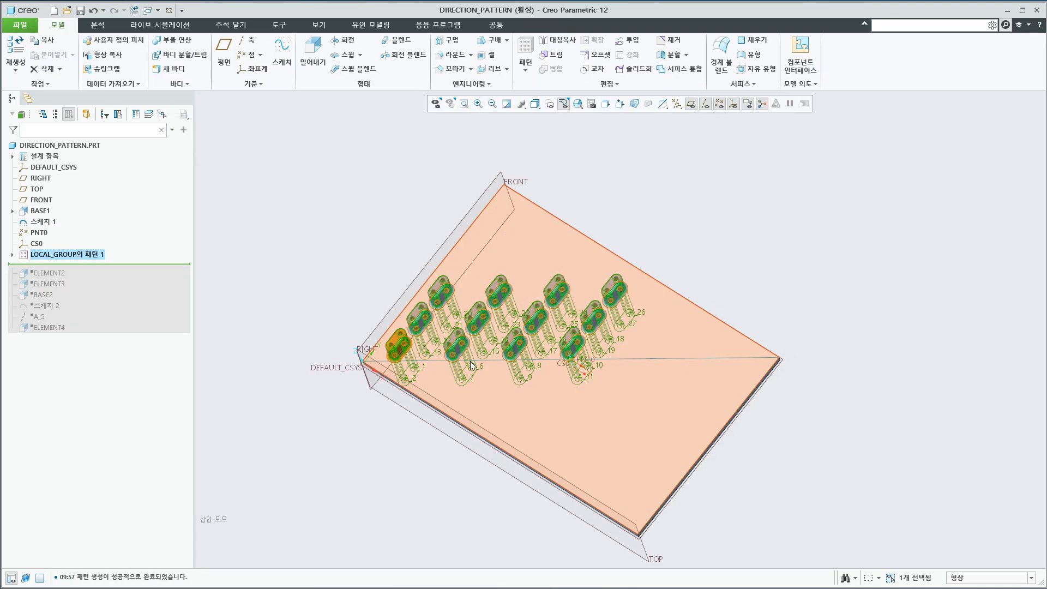
click(458, 475)
middle_drag(426, 492, 402, 481)
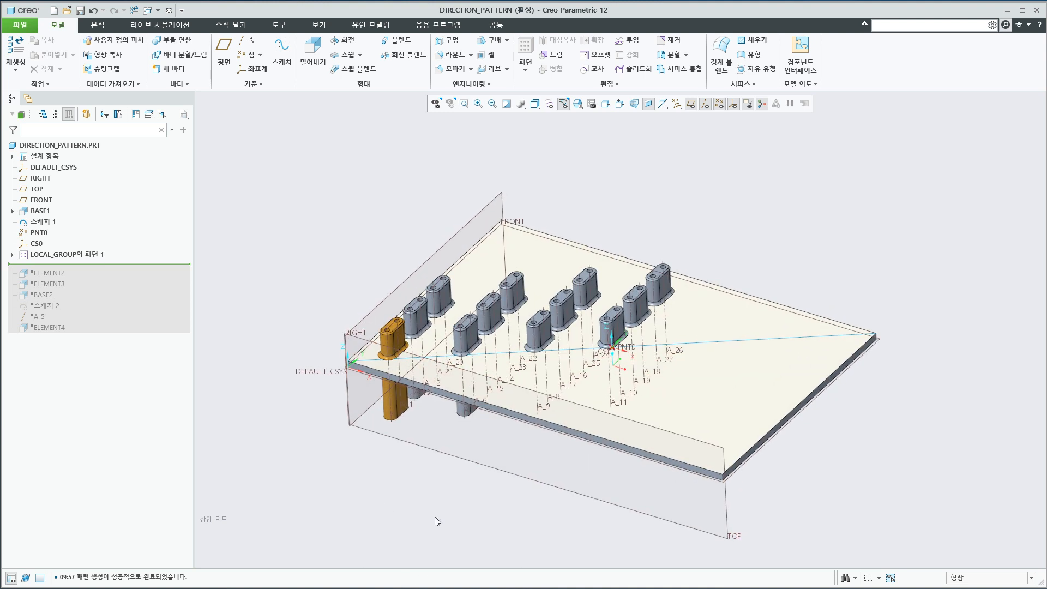
- Edit the LOCAL_GROUP pattern's definition and replace its first direction reference with the plate's long front edge
click(104, 254)
right_click(104, 255)
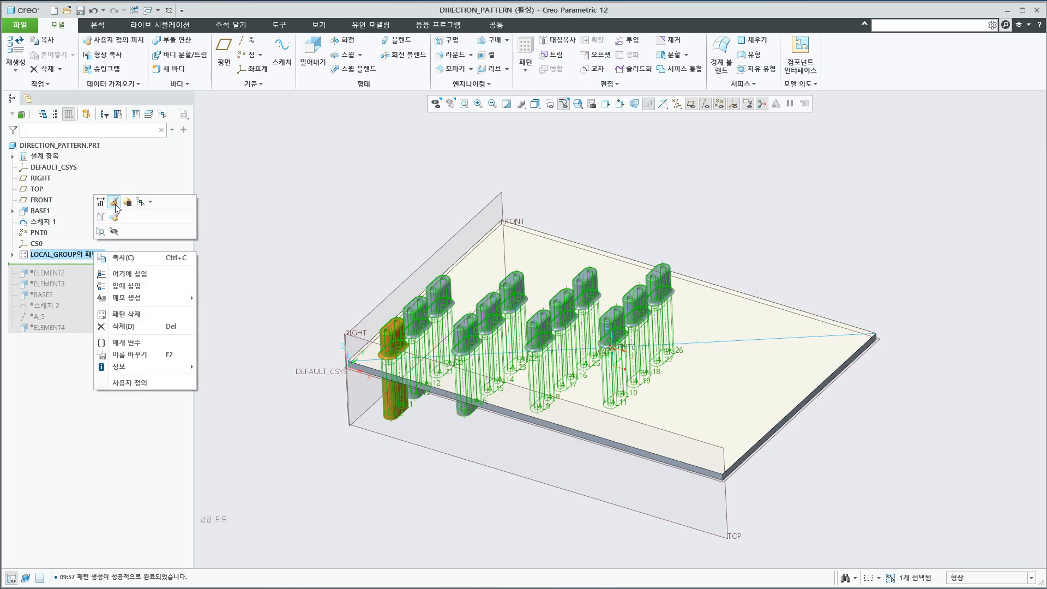
click(112, 225)
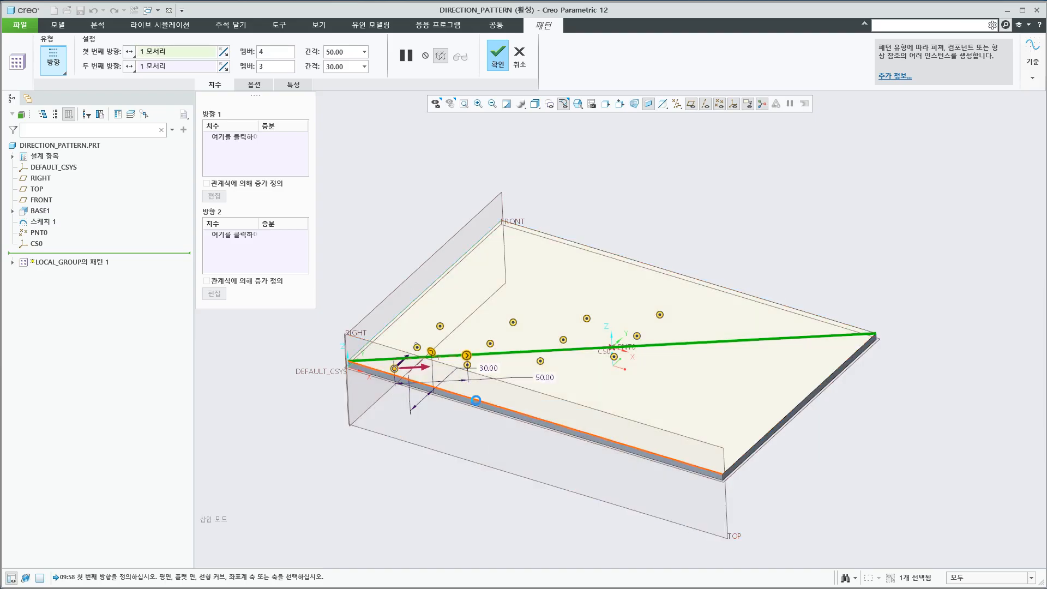
click(476, 401)
middle_drag(451, 463, 464, 514)
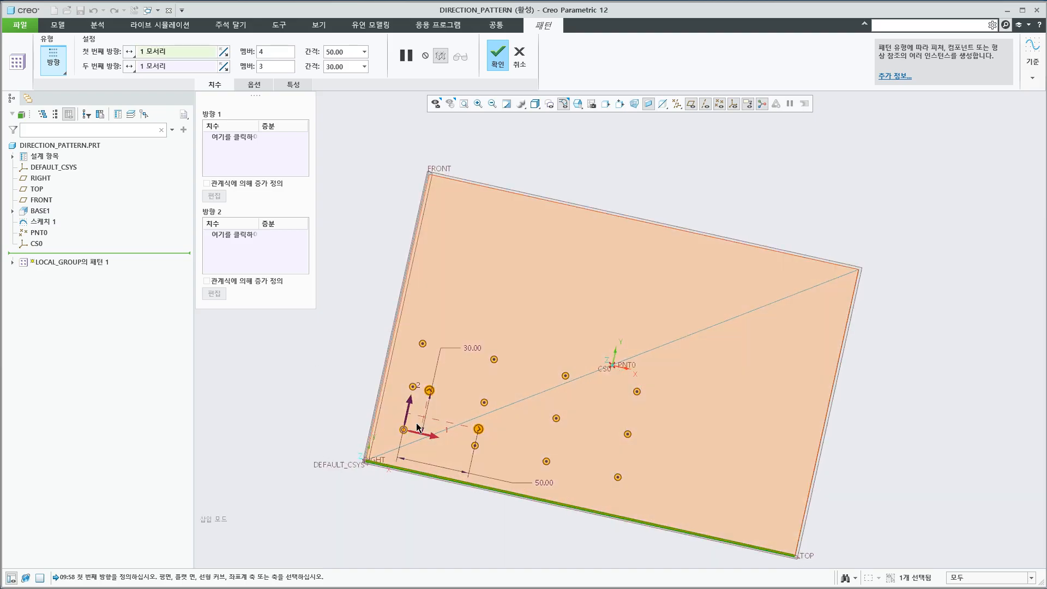
- Set the second direction's spacing to 50 in the LOCAL_GROUP pattern
drag(344, 66, 275, 67)
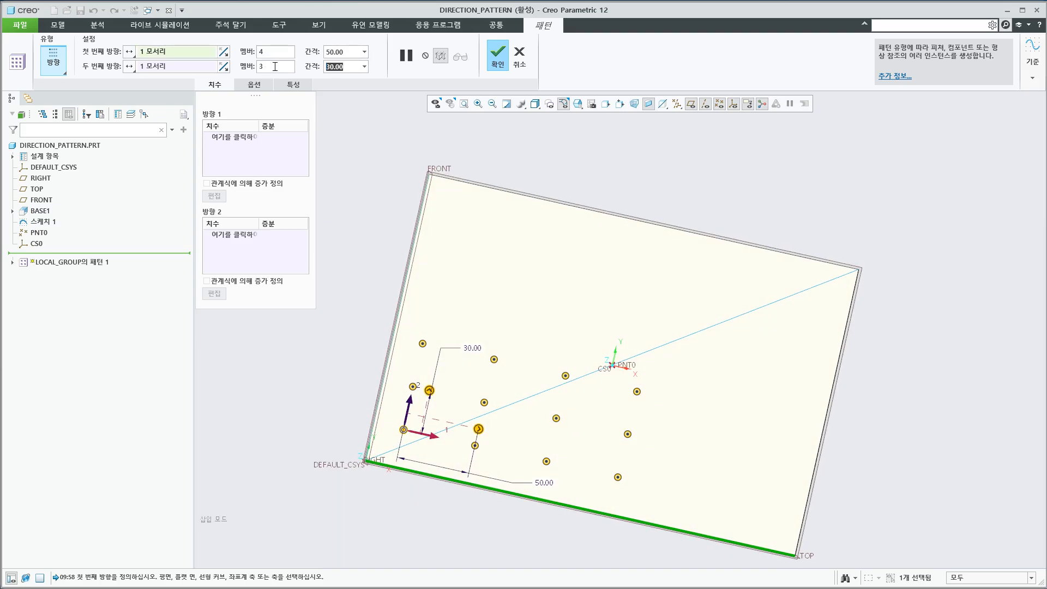
text(50)
click(275, 66)
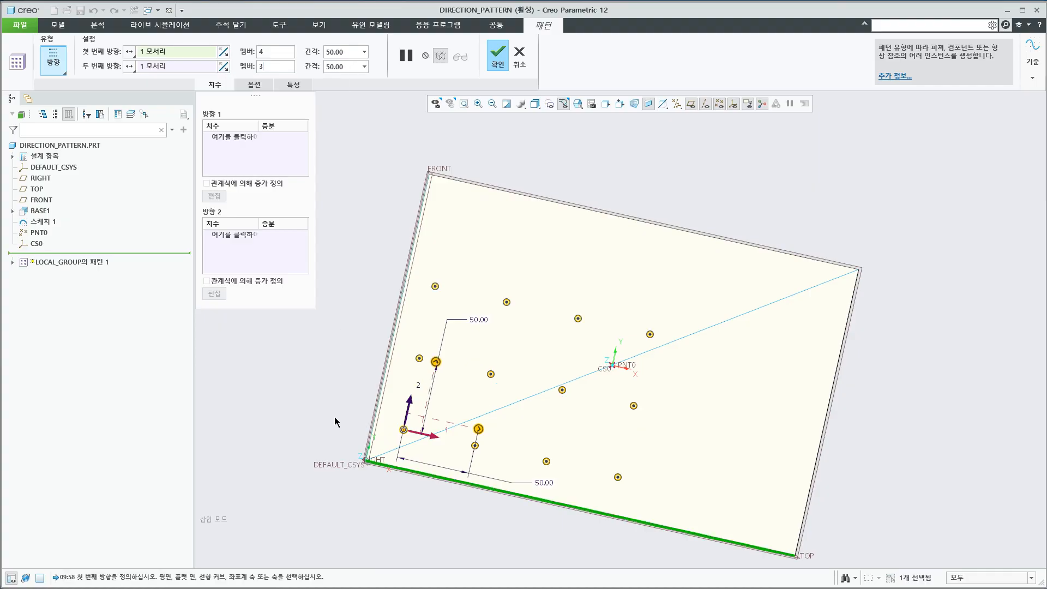
middle_drag(335, 422, 330, 374)
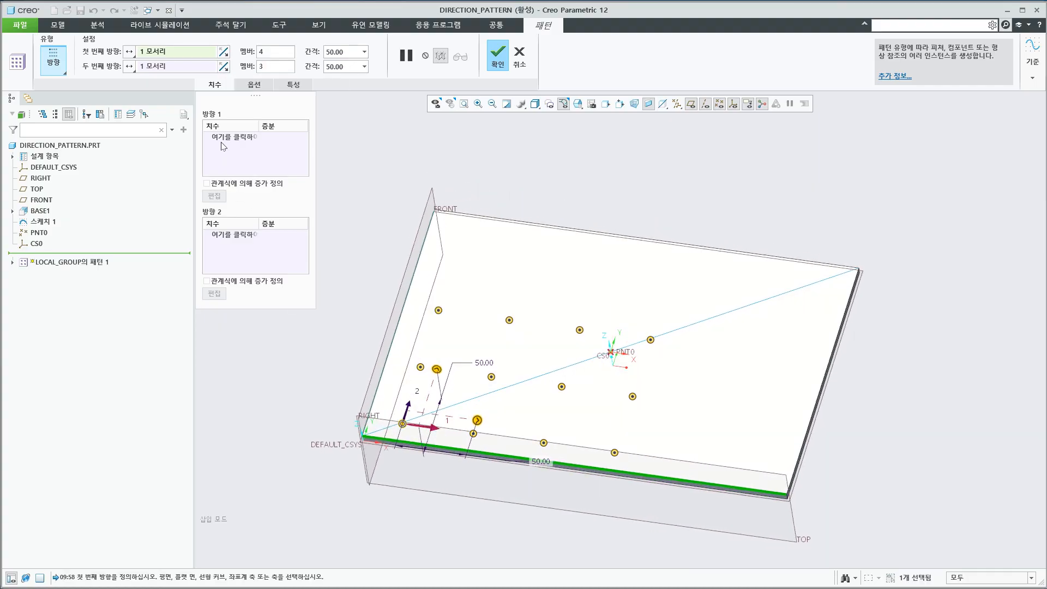
- Show the pattern's dimension settings as a floating window beside the model and activate dimension selection for direction 1
click(214, 84)
click(215, 85)
drag(257, 102, 226, 148)
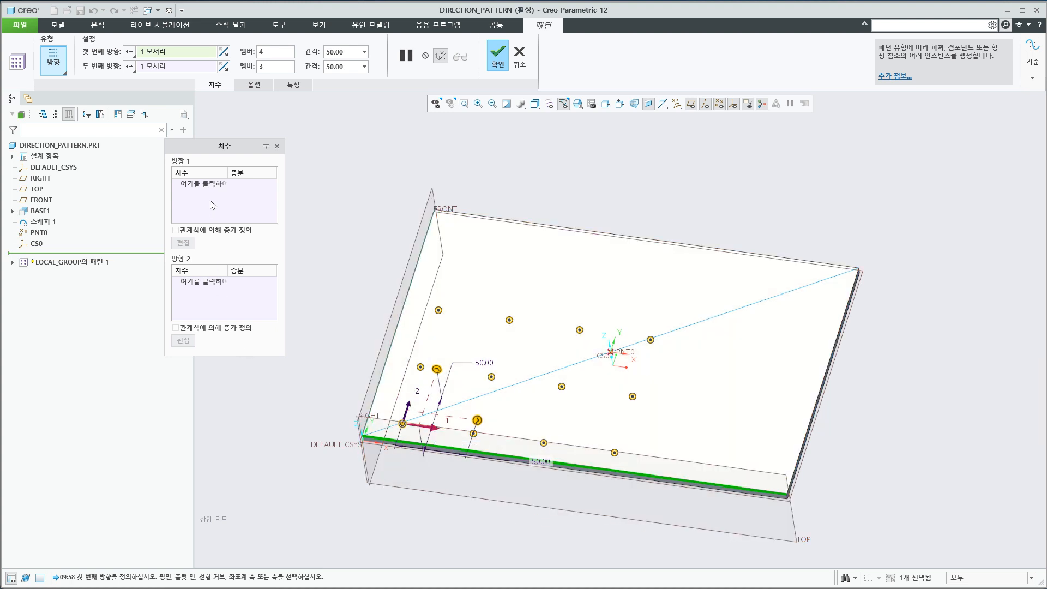
click(213, 203)
- Add the boss's height dimension above the plate to direction 1 with an increment of 5
middle_drag(329, 406, 402, 435)
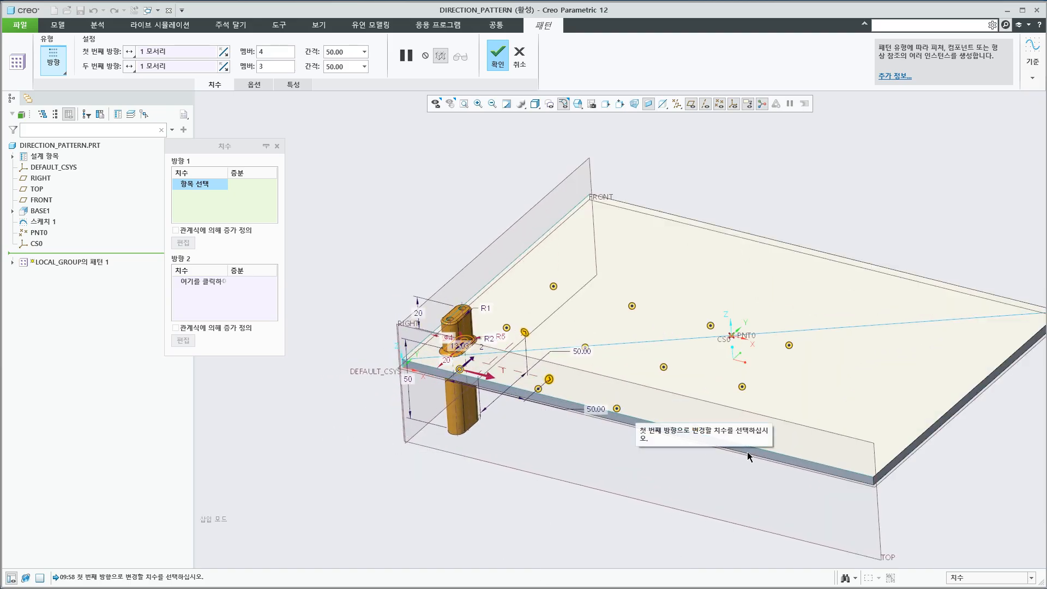
mouse_move(468, 434)
middle_down()
mouse_move(472, 414)
mouse_move(467, 423)
middle_up()
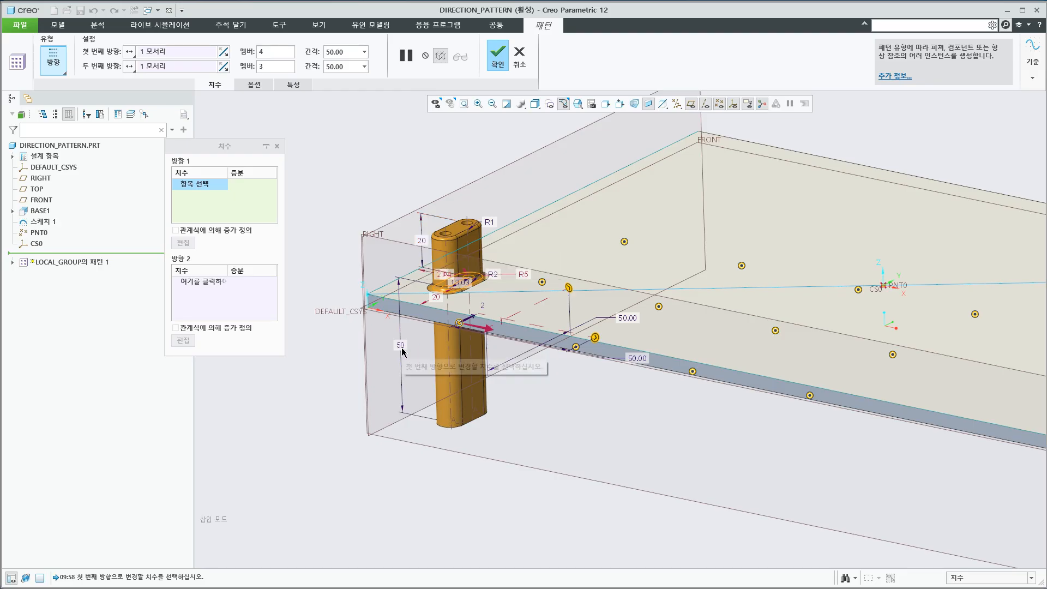
middle_drag(467, 406, 467, 460)
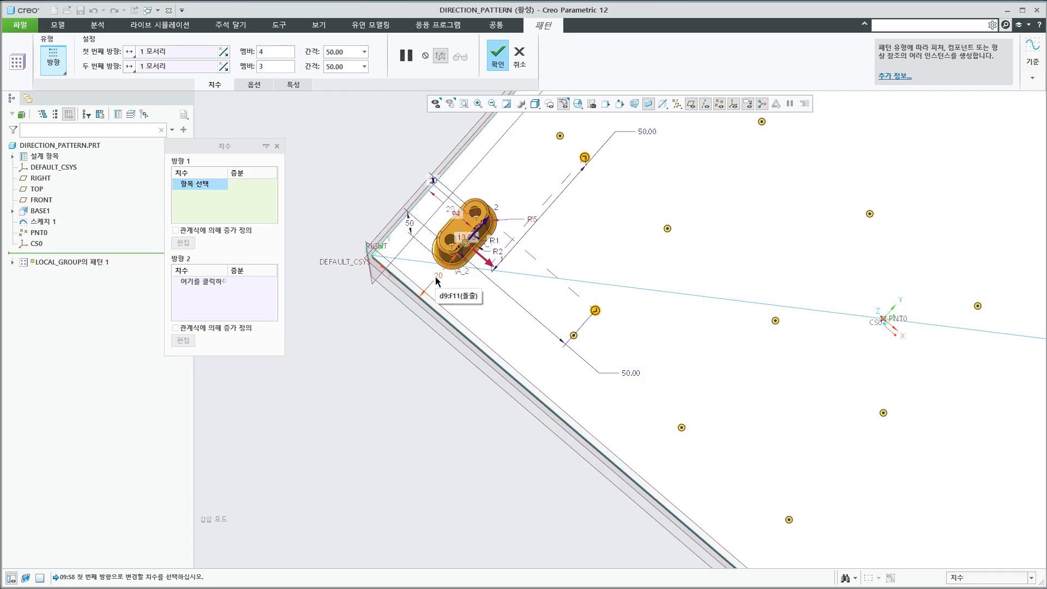
middle_drag(442, 376, 421, 332)
scroll(523, 224, up, 5)
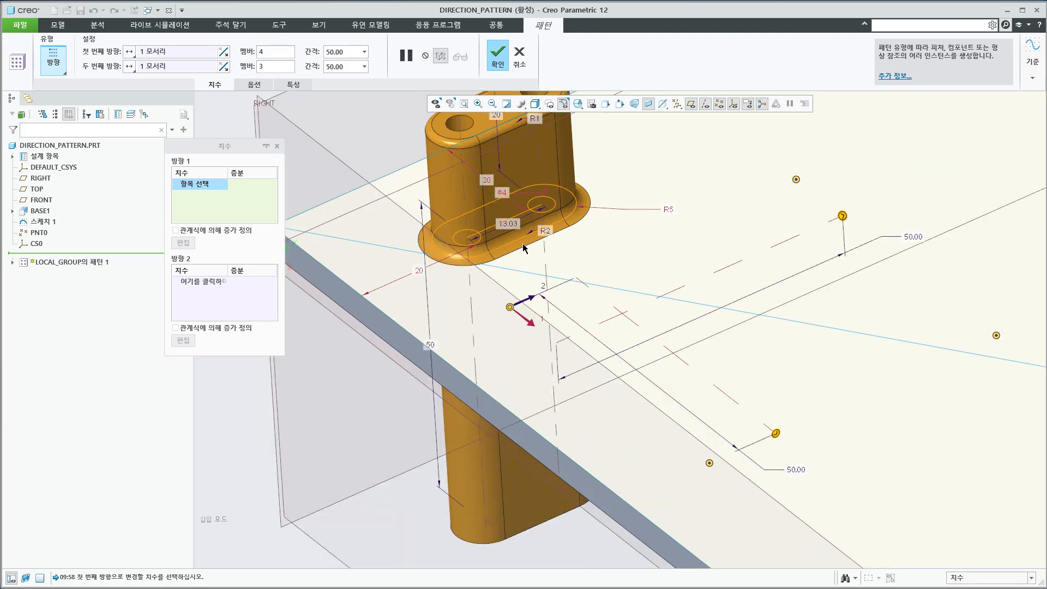
scroll(515, 262, down, 6)
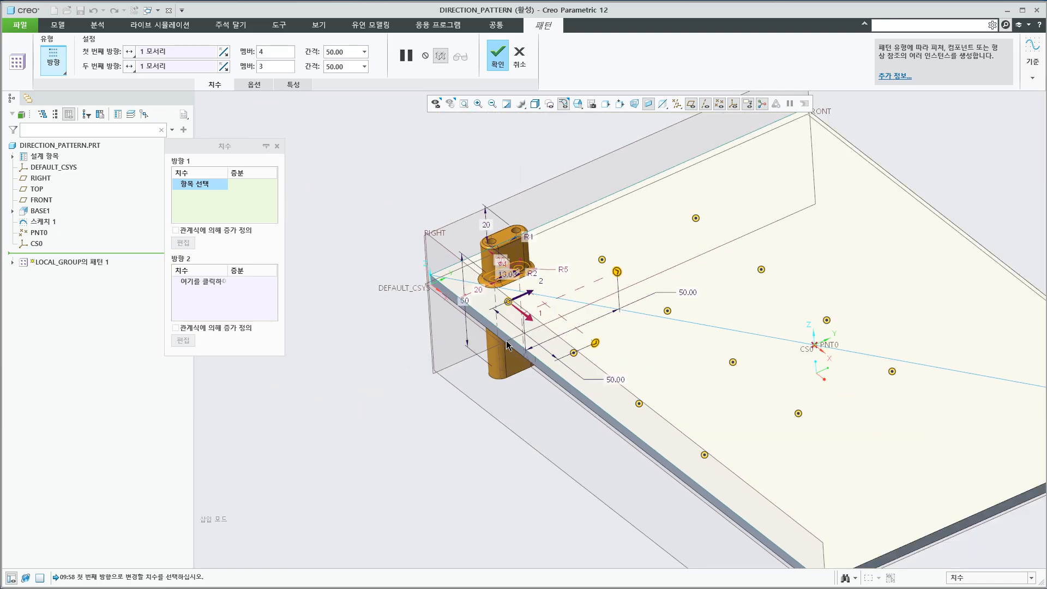
scroll(515, 334, up, 3)
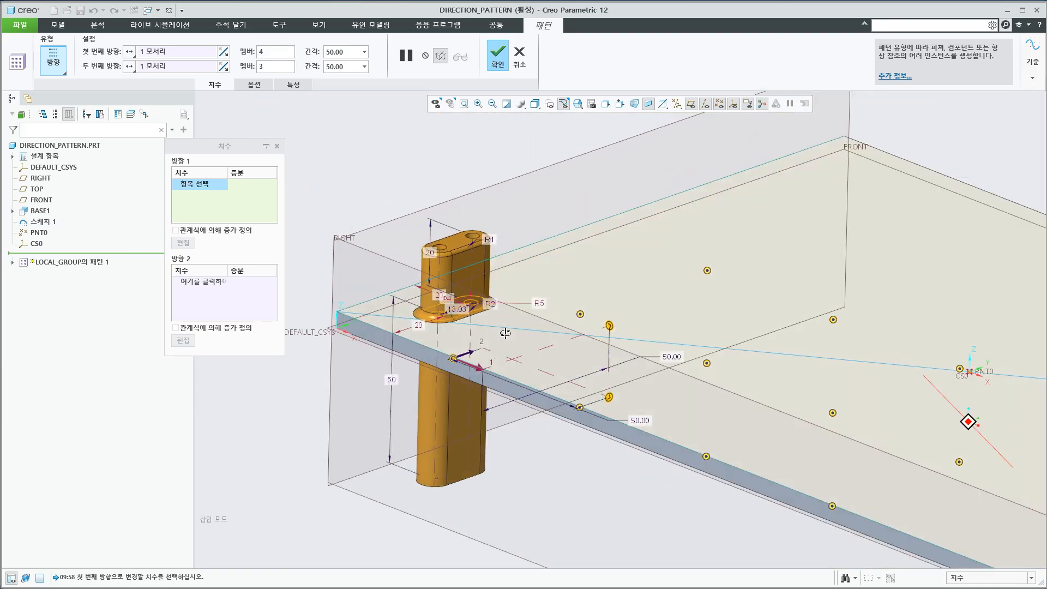
middle_drag(505, 333, 473, 318)
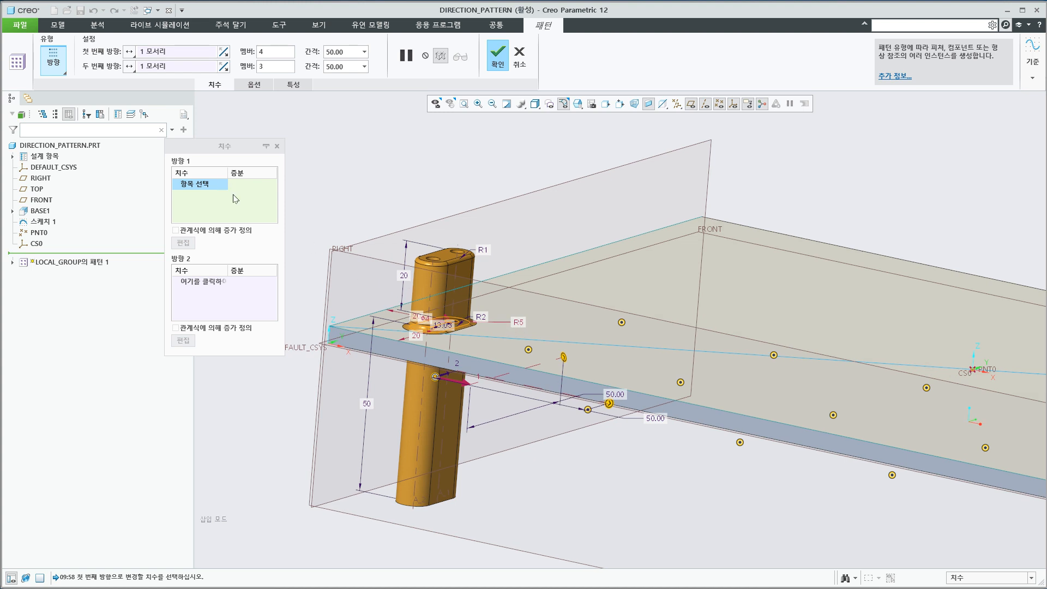
click(402, 275)
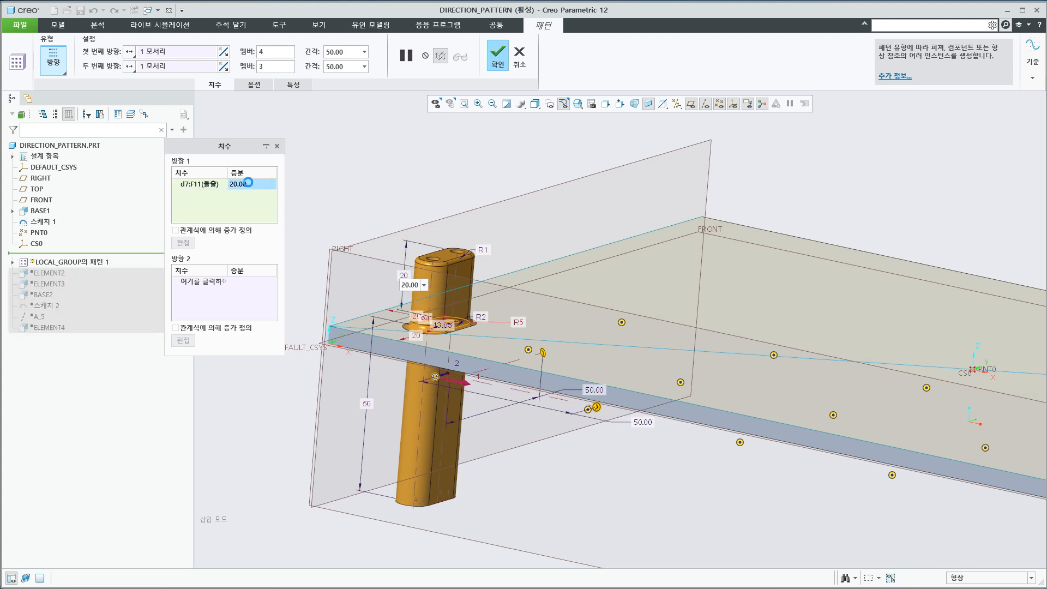
text(5)
key(Return)
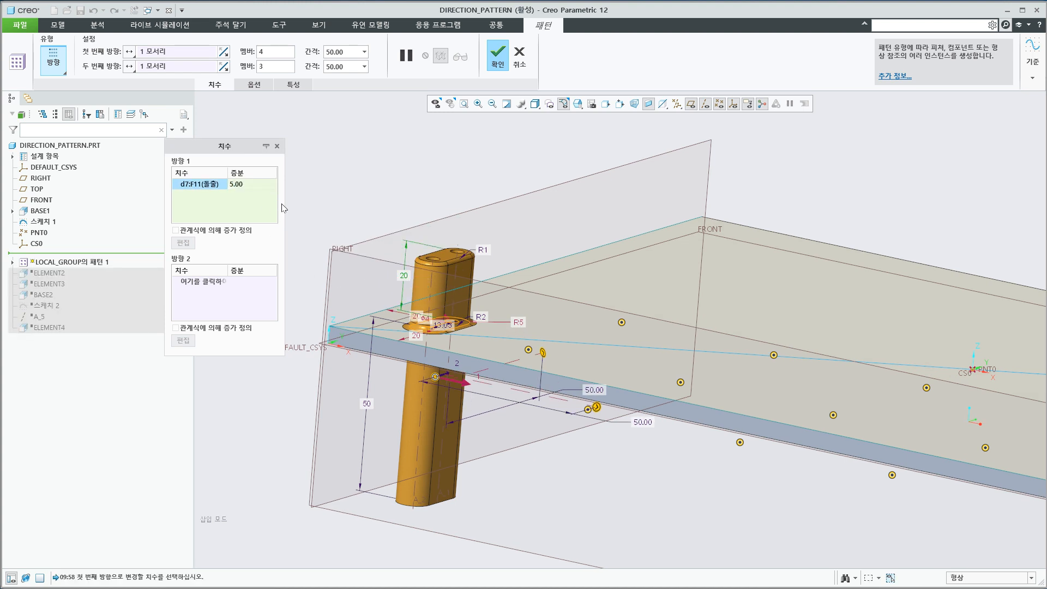
- Try replacing the first direction's varying dimension with the boss's 13.03 centre-distance dimension (d11)
scroll(349, 305, down, 3)
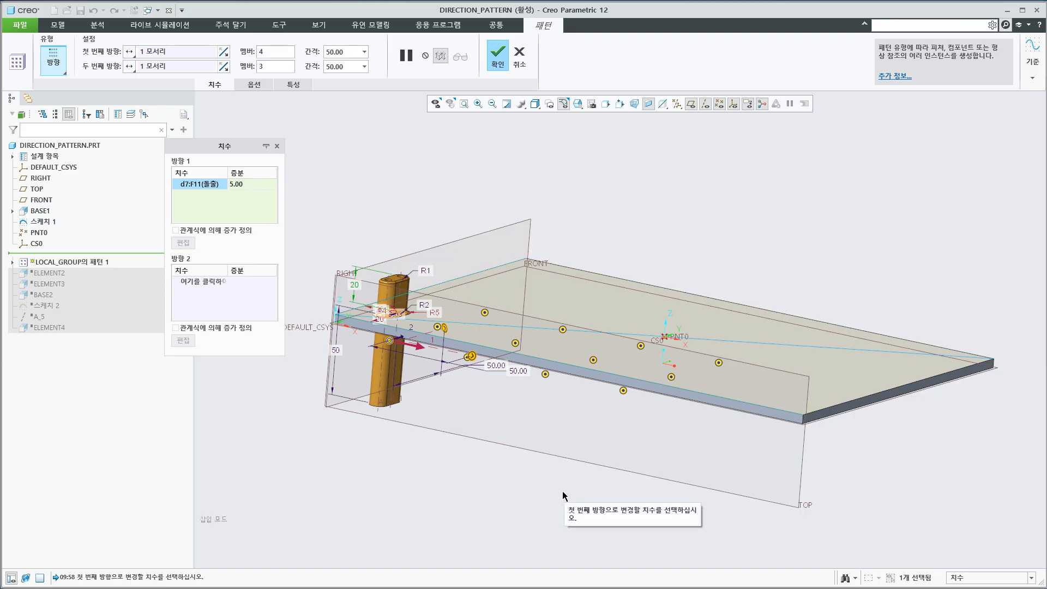
middle_drag(467, 477, 449, 487)
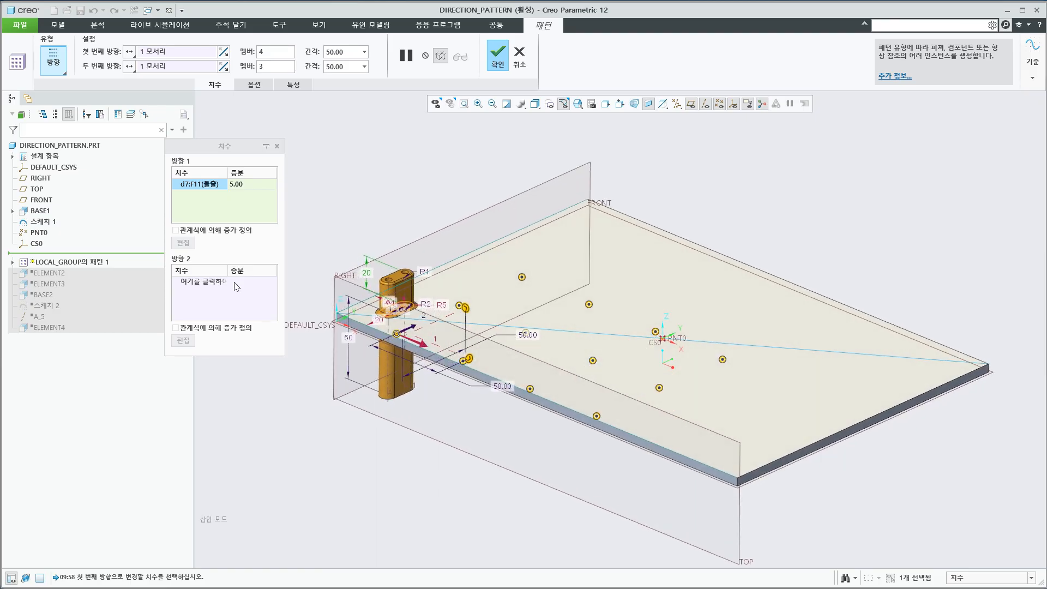
right_click(213, 188)
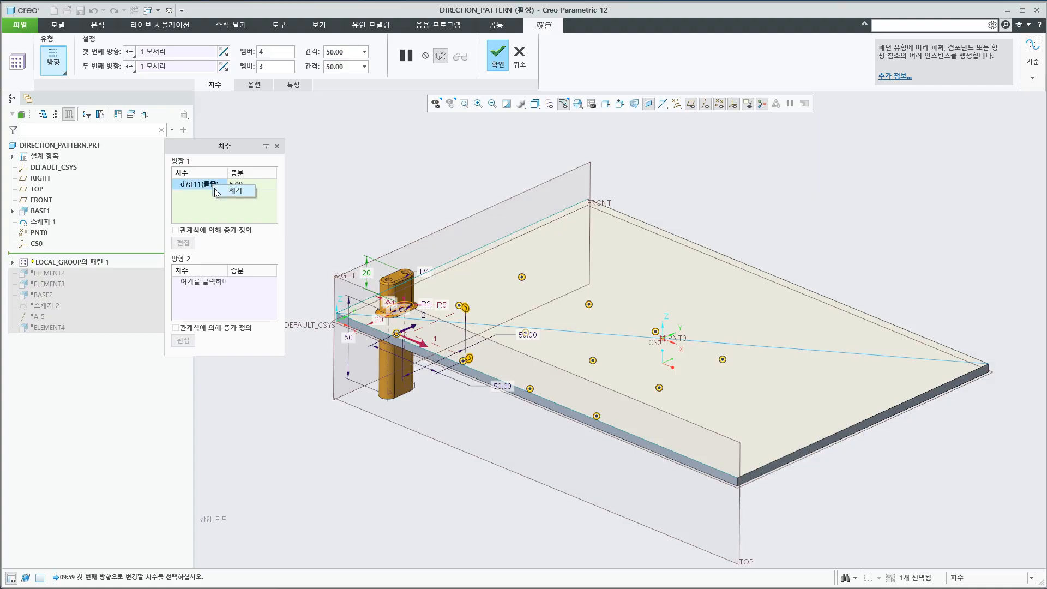
click(201, 196)
right_click(213, 181)
click(207, 198)
scroll(385, 320, down, 5)
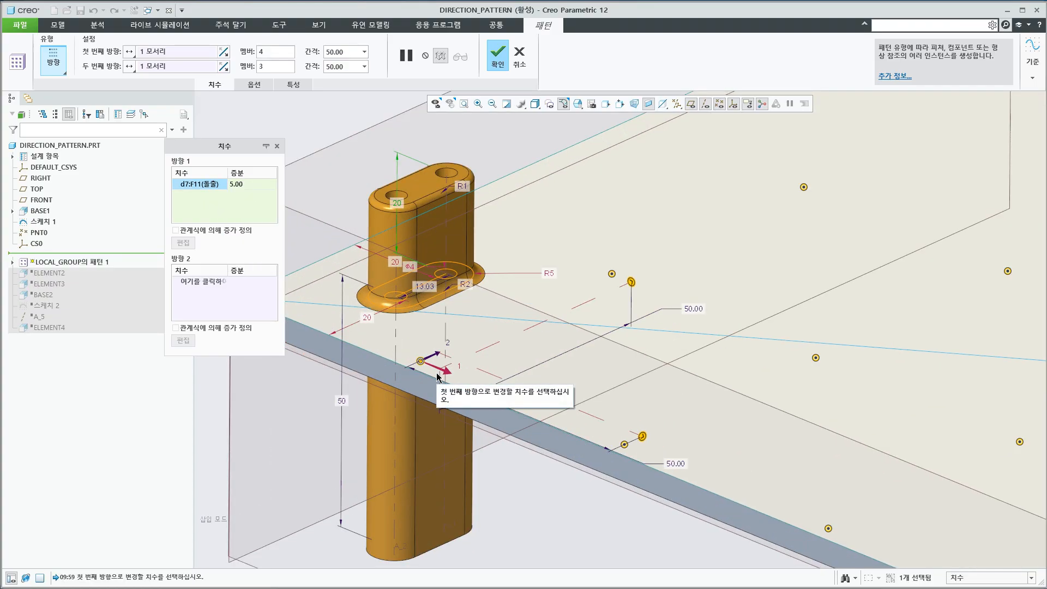
click(425, 287)
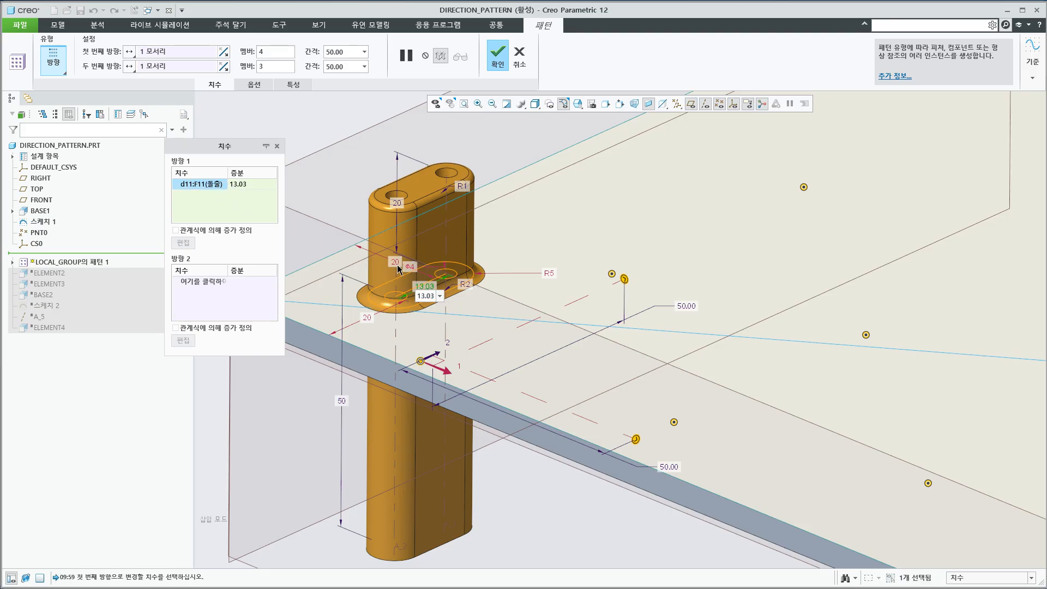
- Use the boss's height dimension (d7) as the first direction's varying dimension with an increment of 5
click(397, 206)
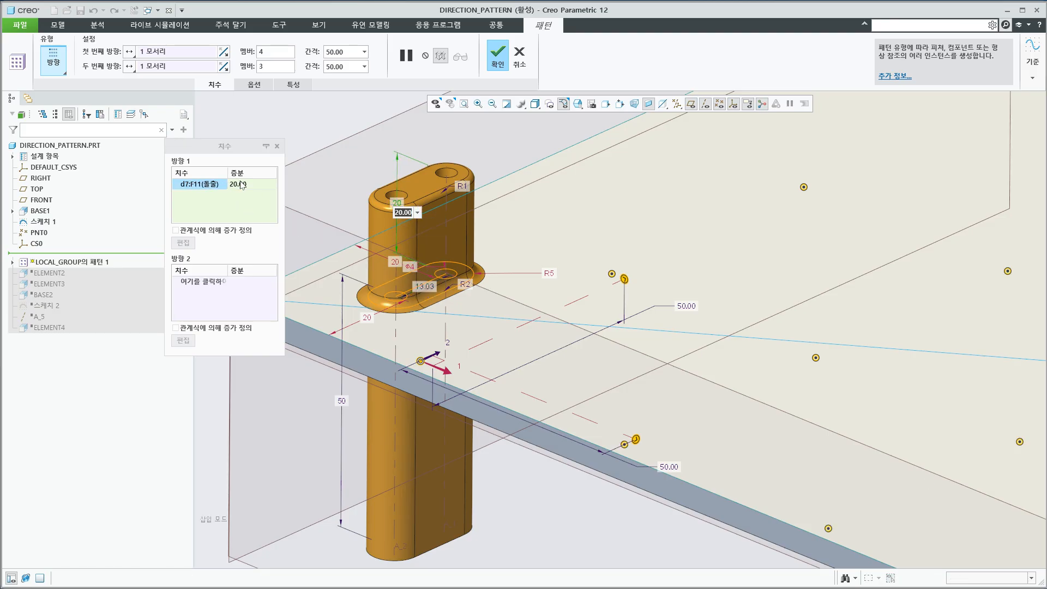
text(5)
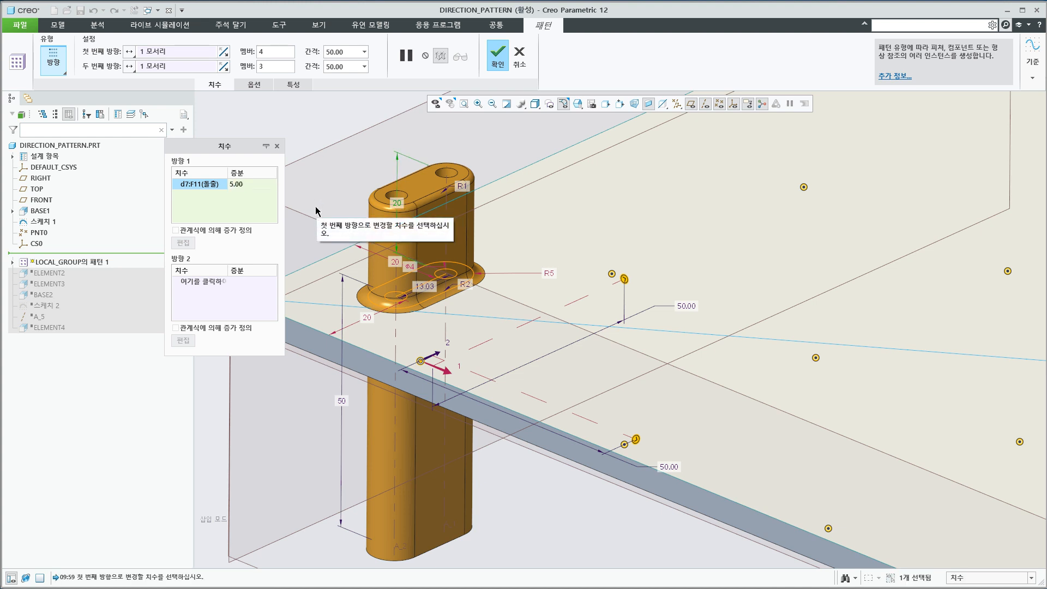
click(237, 215)
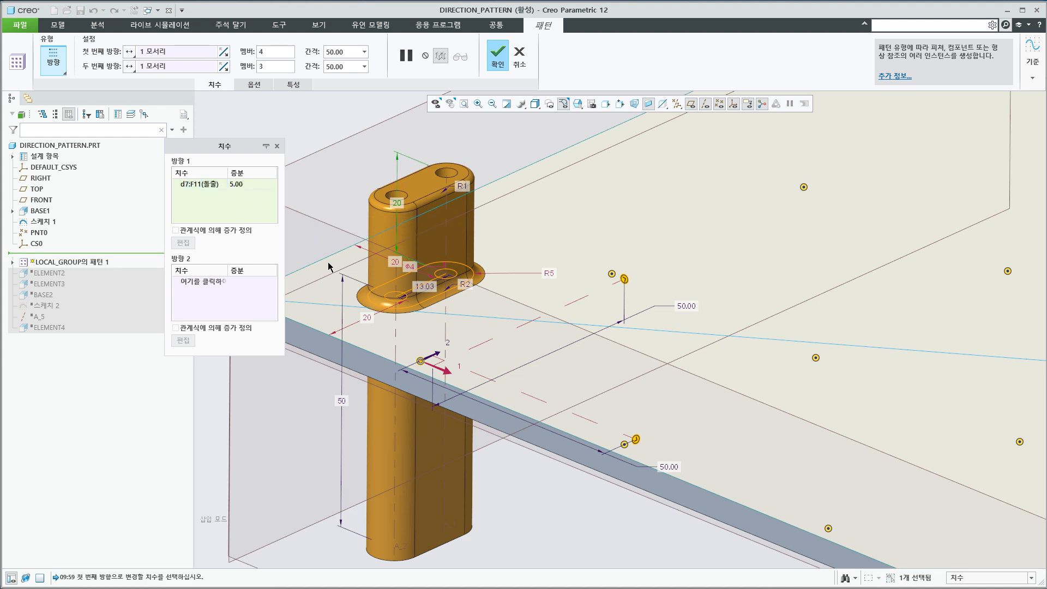
- Add the boss's 13.03 centre-distance dimension (d11) to the first direction with an increment of 2
click(425, 286)
click(238, 195)
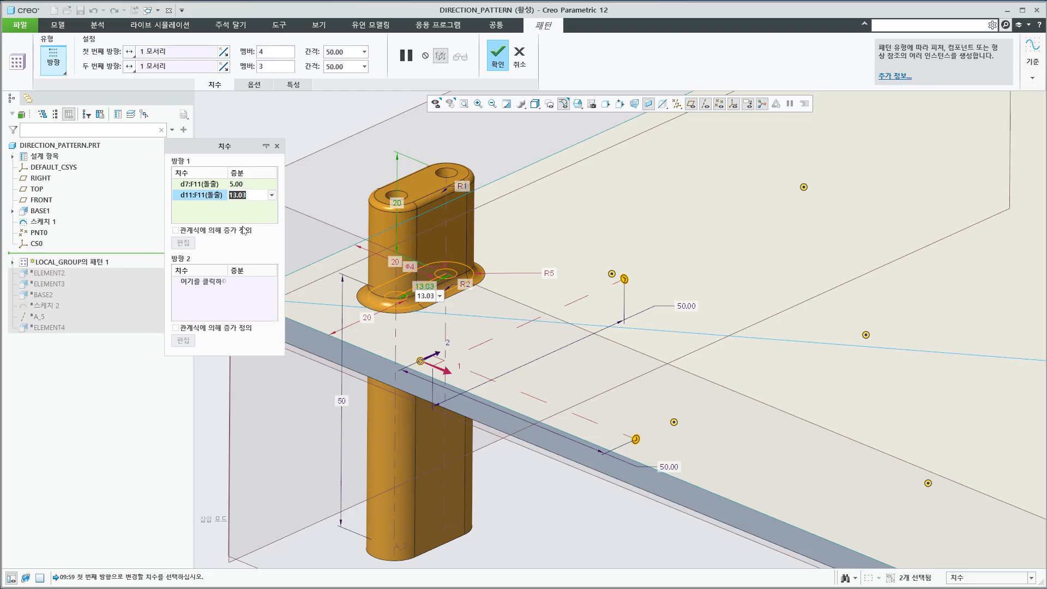
text(2)
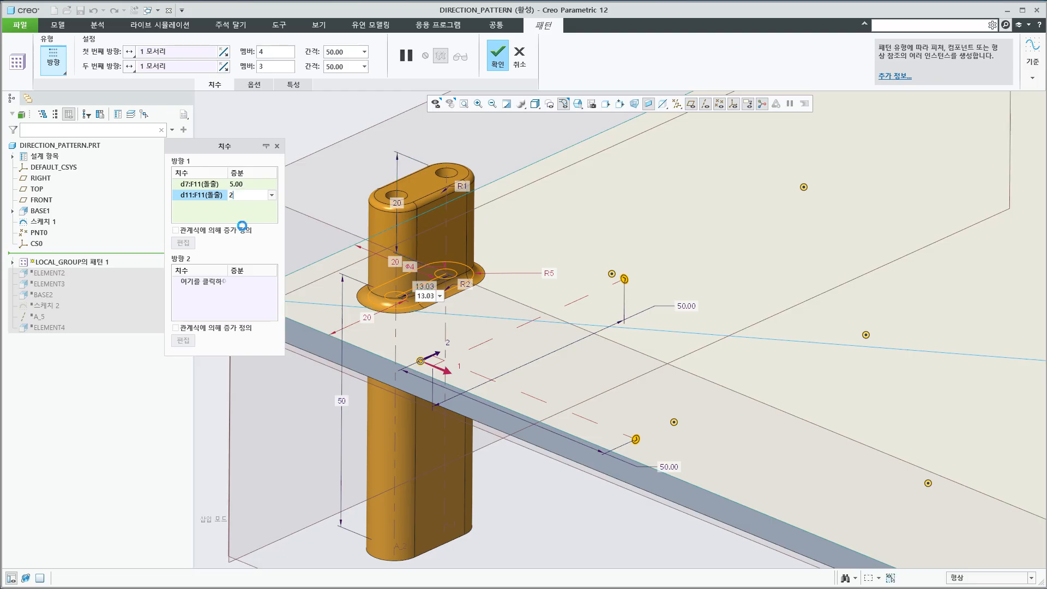
key(Return)
- Add the boss's 20 mm offset from the plate's long edge (d9) to the second direction with an increment of 10
scroll(504, 373, down, 3)
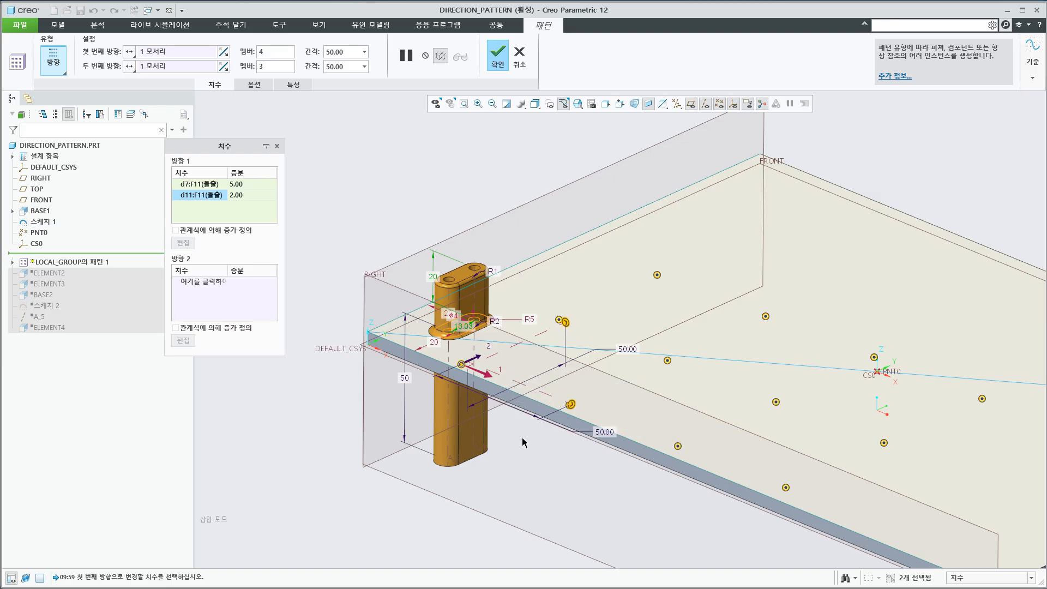
middle_drag(525, 443, 263, 363)
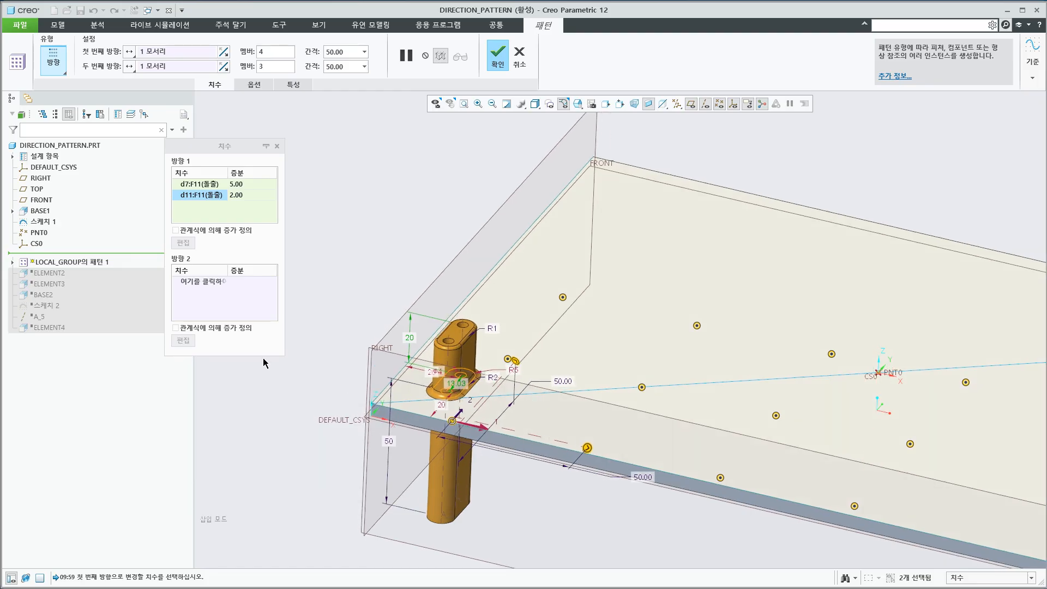
click(206, 288)
middle_drag(340, 409, 334, 422)
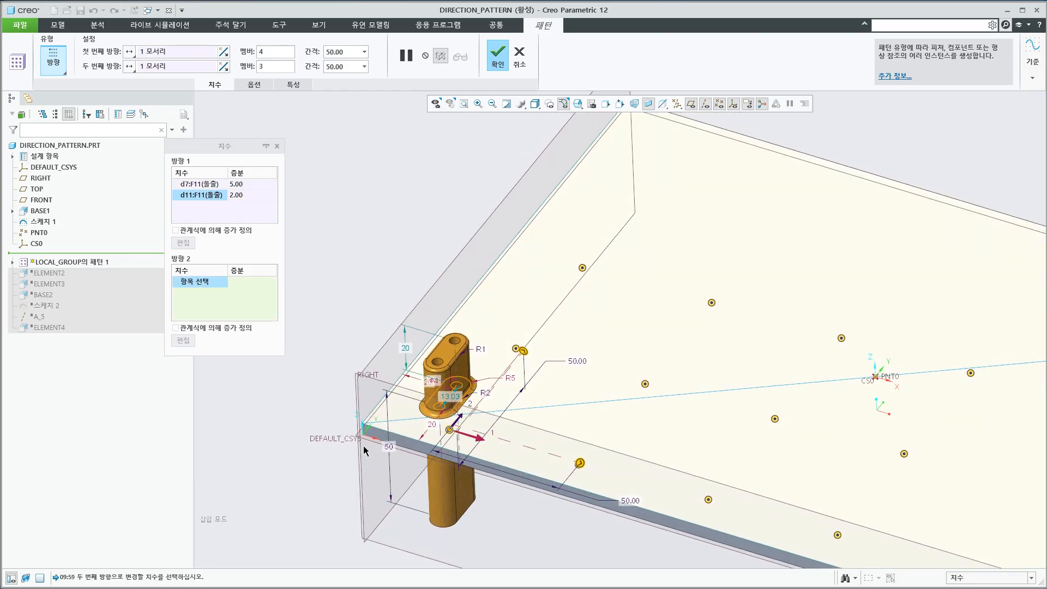
click(435, 429)
click(257, 287)
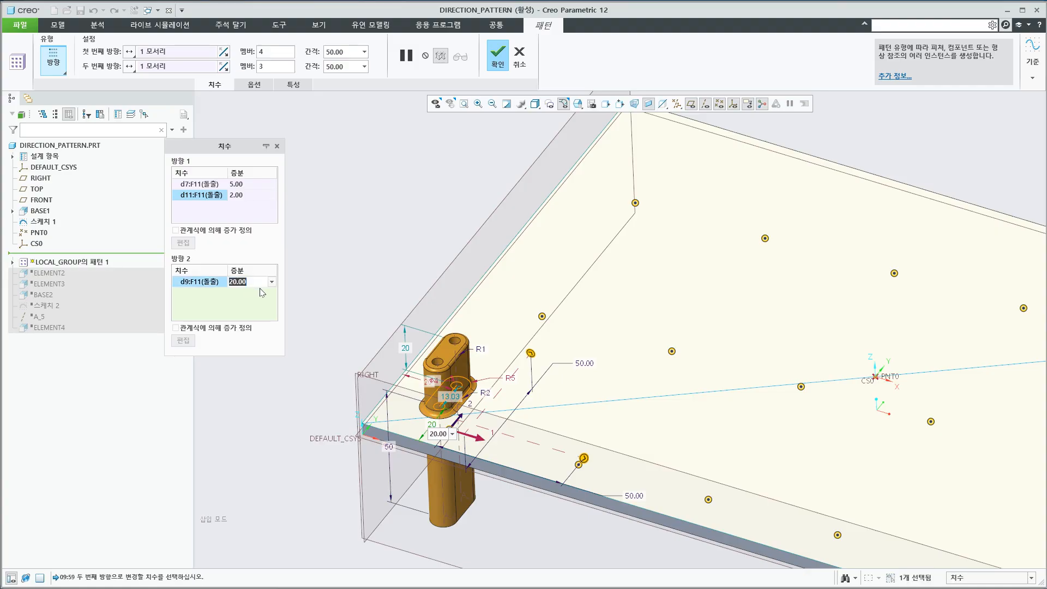
text(10)
key(Return)
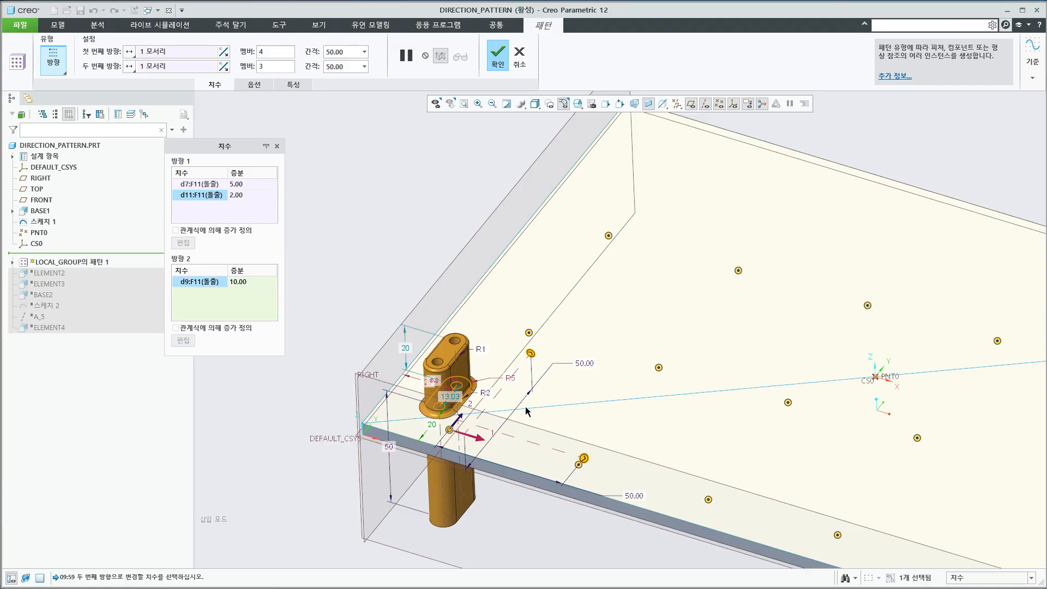
- Try an increment of 0 for the second direction's offset dimension d9 and restore it to 10
middle_drag(527, 411, 436, 439)
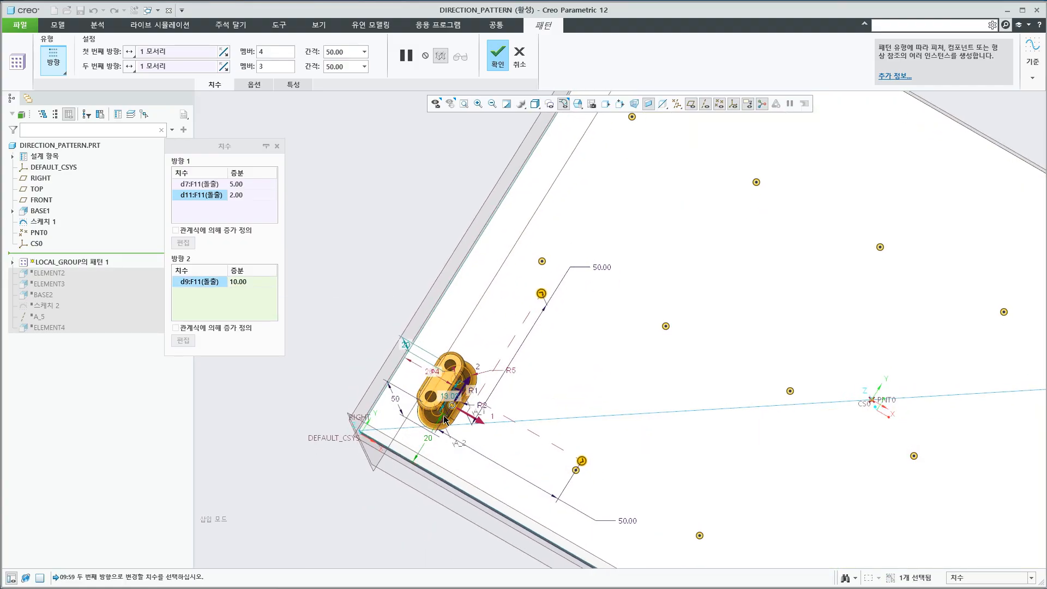
click(257, 282)
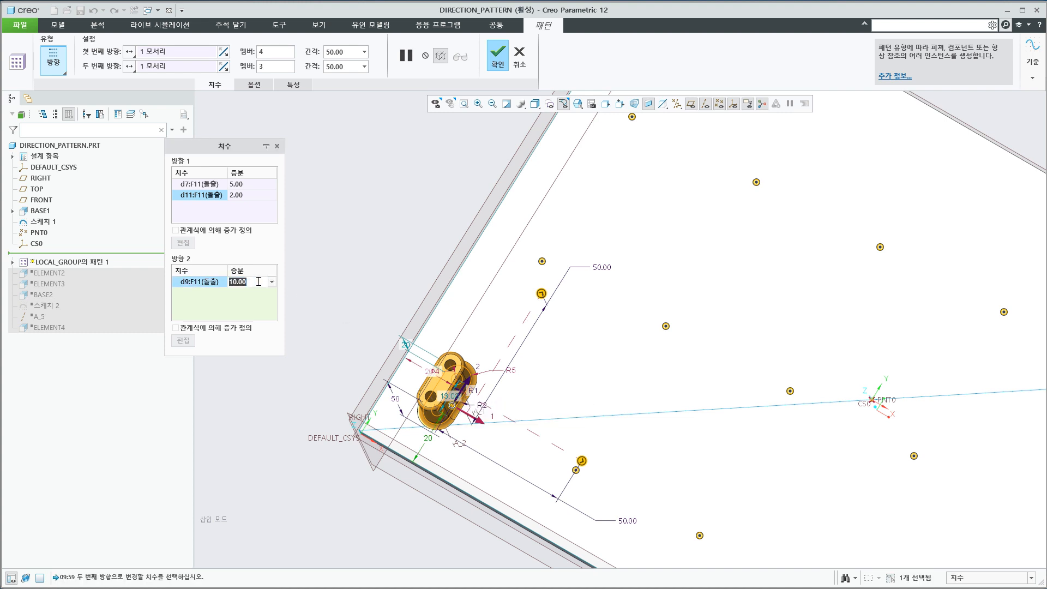
text(0)
key(Return)
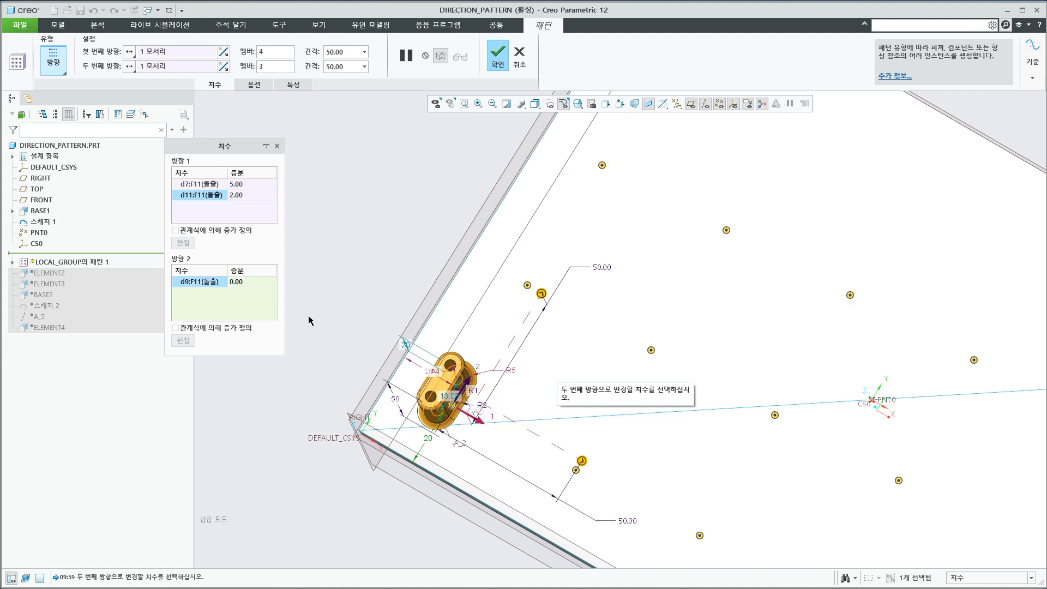
click(259, 282)
text(10)
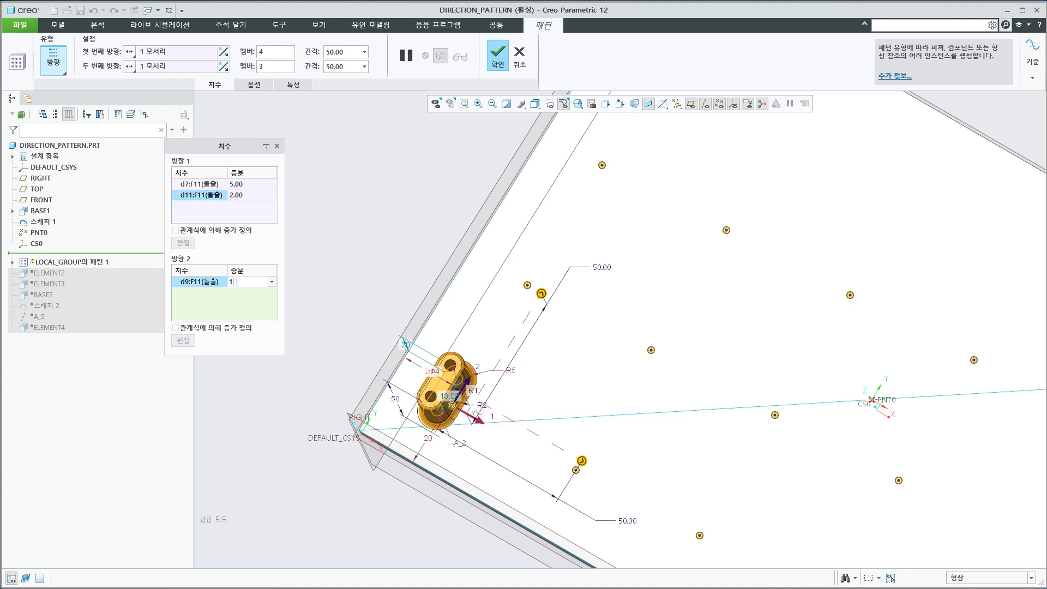
key(Return)
- Add the boss's 20 mm offset from the plate's short edge (d8) to the first direction with an increment of 5
middle_drag(576, 382, 582, 348)
click(232, 204)
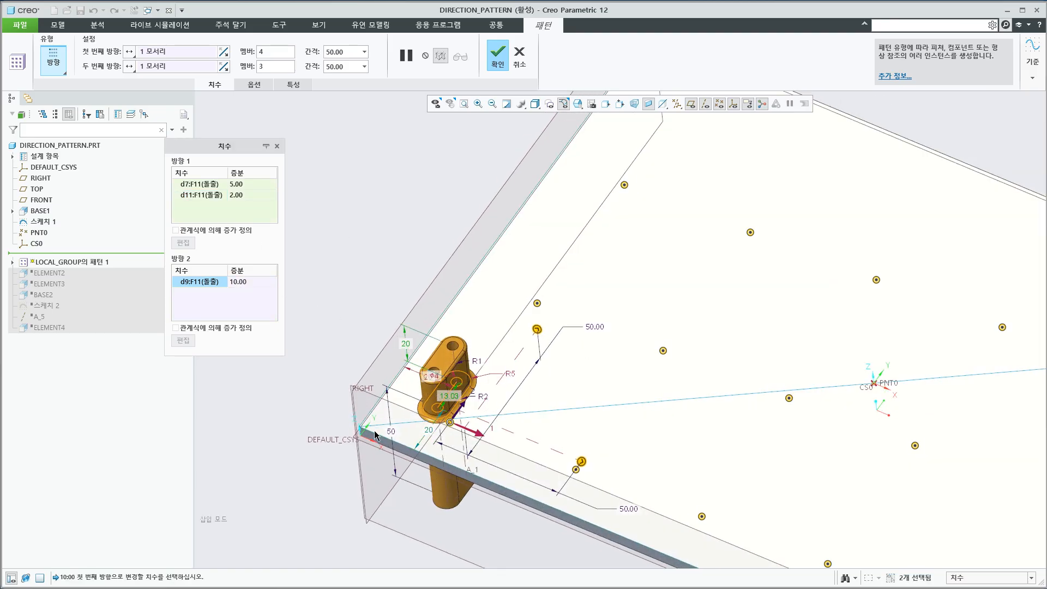
middle_drag(375, 435, 448, 399)
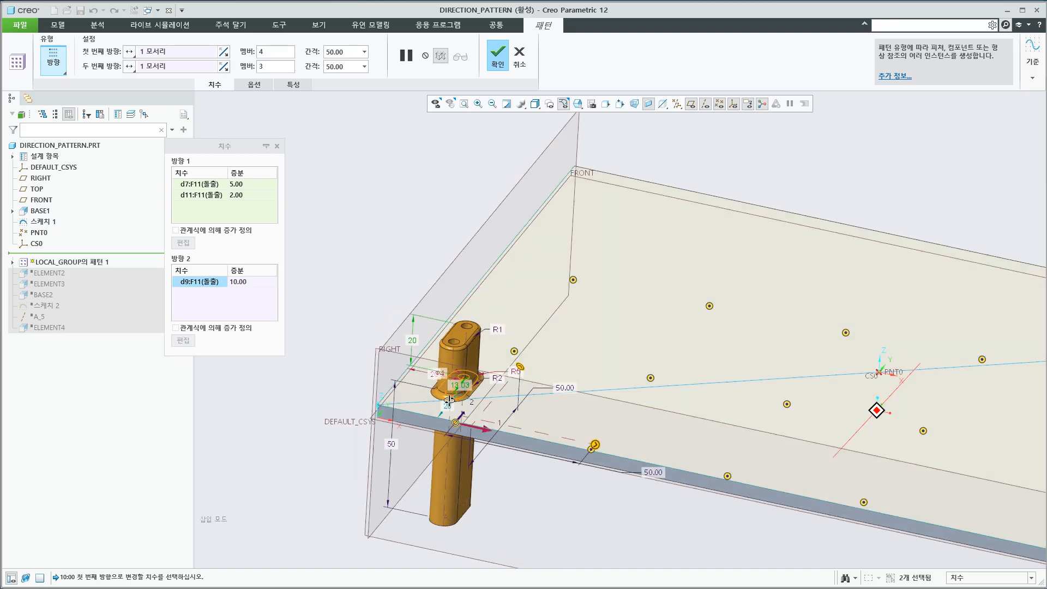
scroll(452, 398, up, 5)
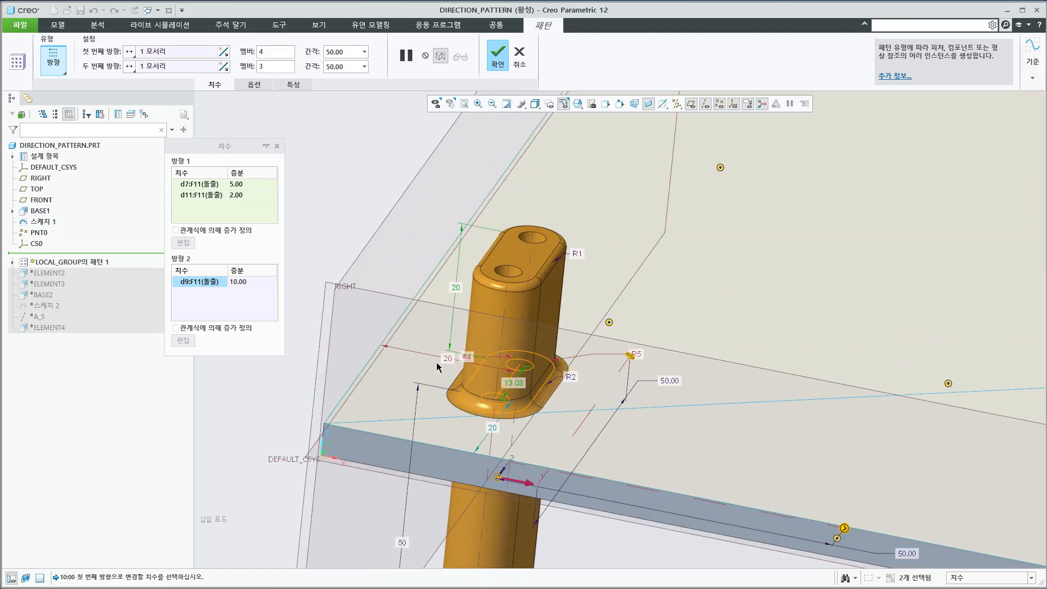
click(446, 359)
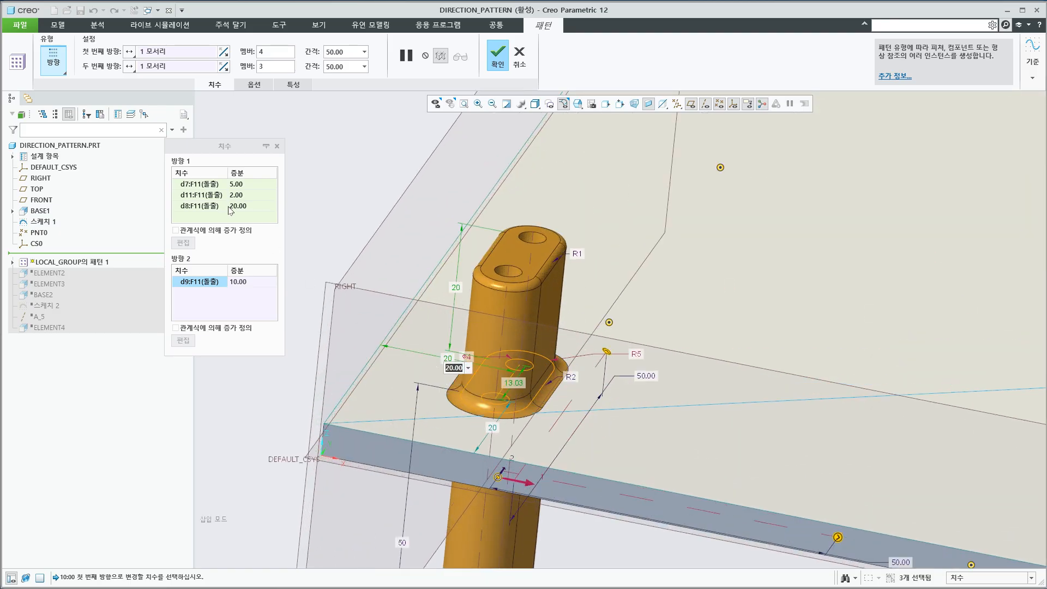
text(5)
key(Return)
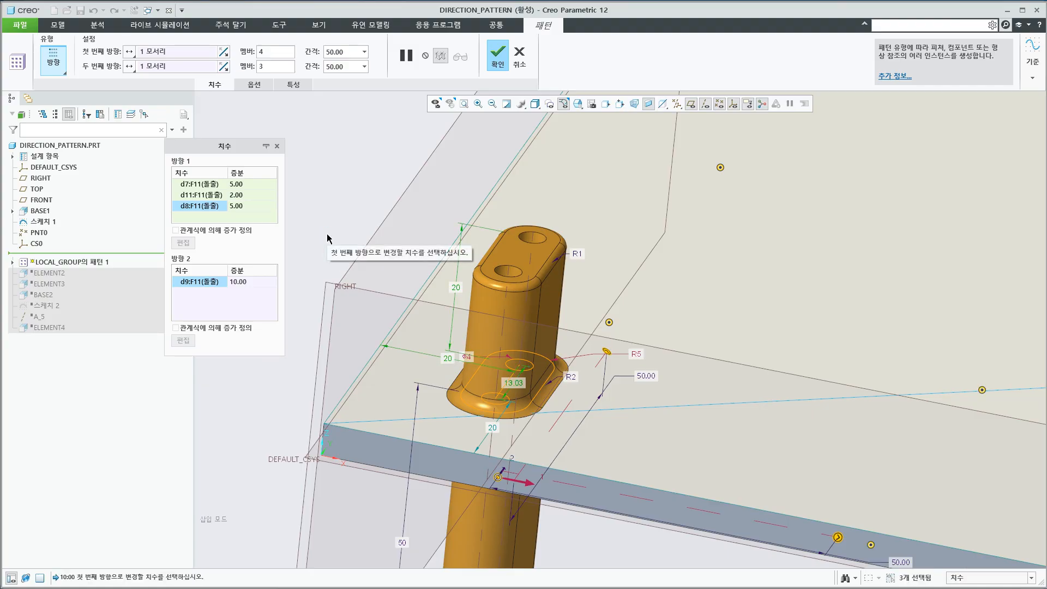
- Set the increment of the first direction's offset dimension d8 to 10
scroll(603, 418, down, 8)
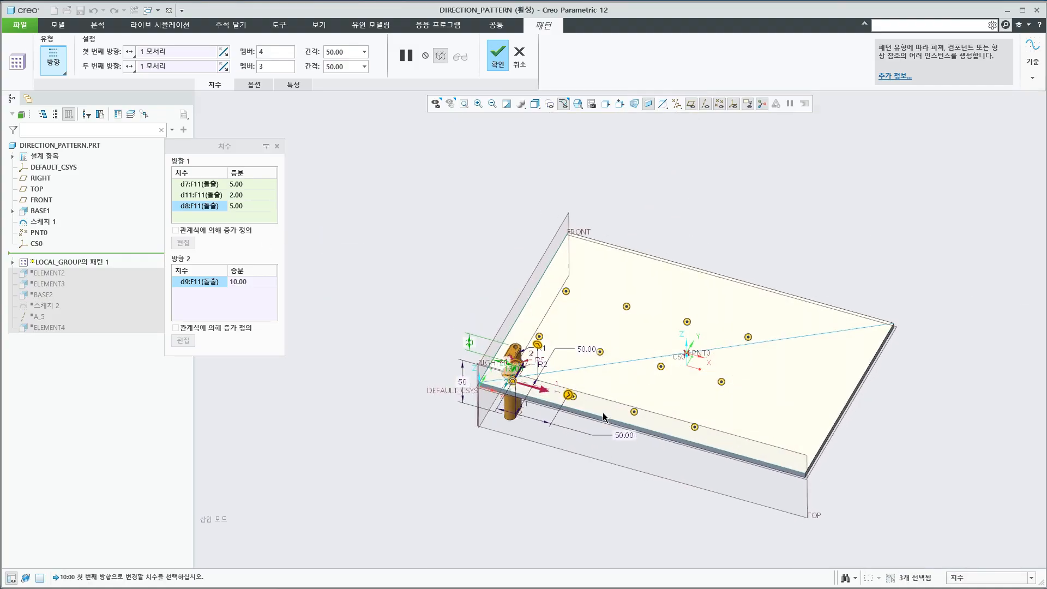
scroll(604, 418, up, 2)
click(249, 205)
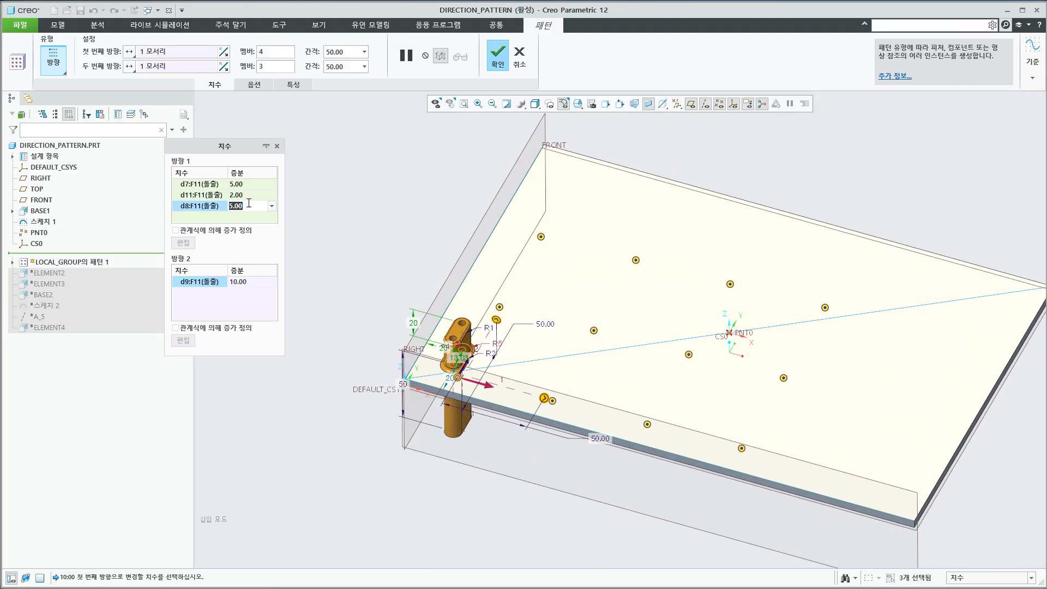
scroll(449, 376, up, 5)
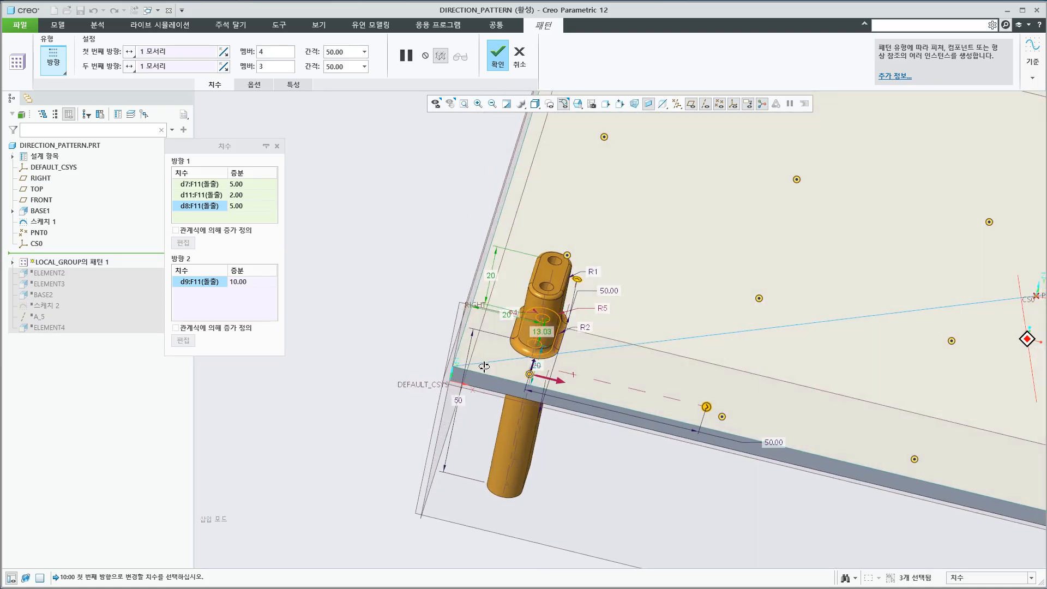
middle_drag(484, 366, 459, 374)
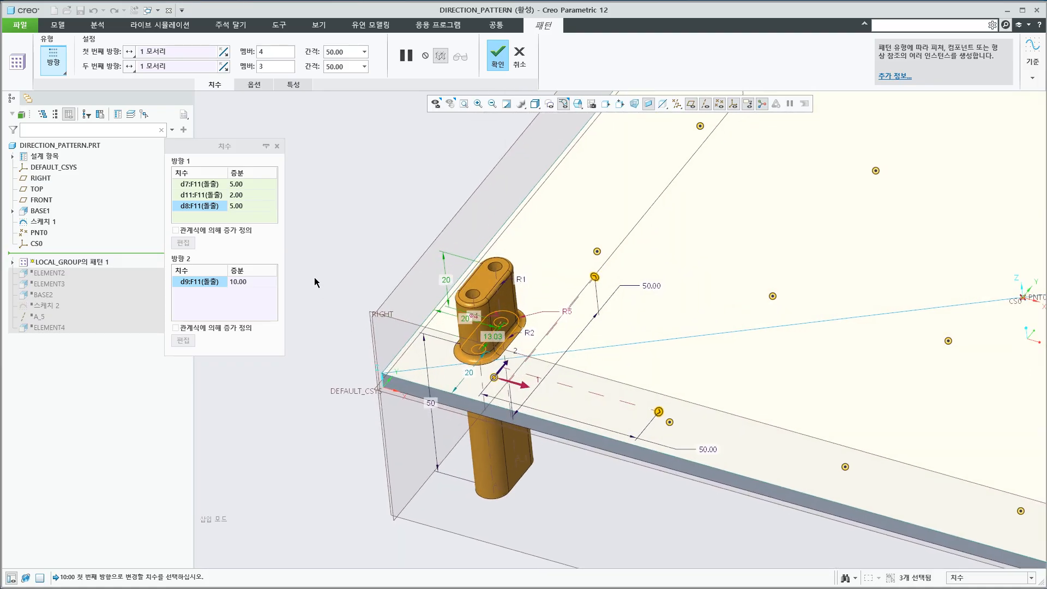
click(244, 206)
text(10)
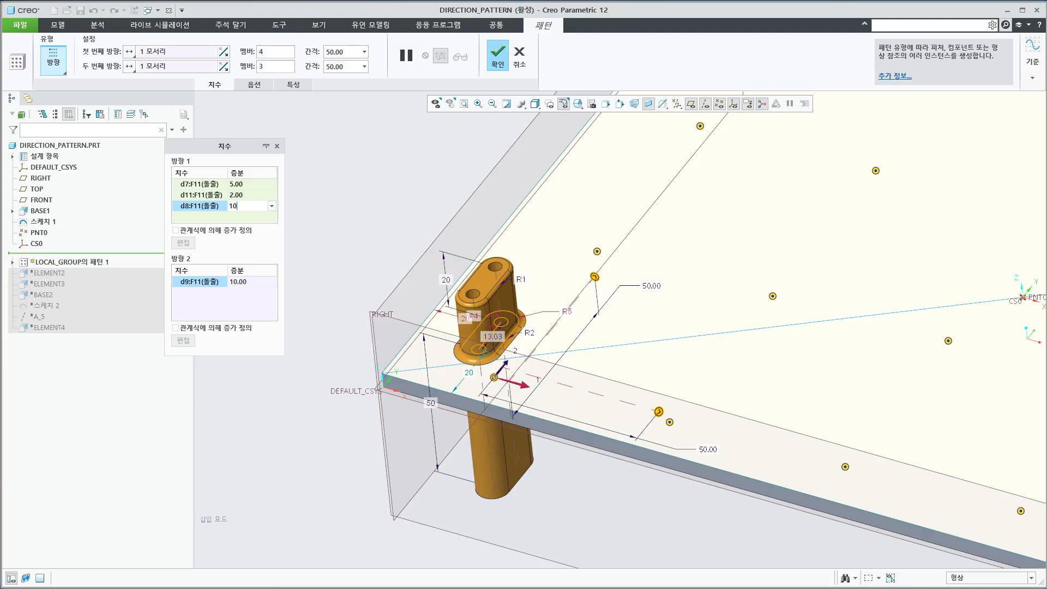
key(Return)
- Try an increment of 20 for the first direction's offset dimension d8 and restore it to 10
scroll(711, 380, down, 4)
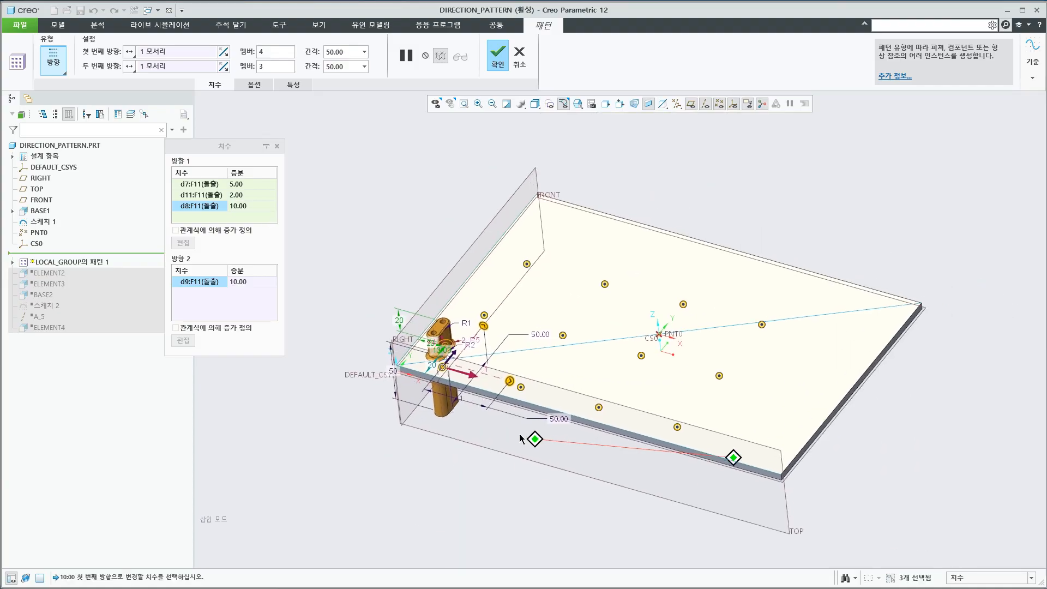
click(250, 206)
text(20)
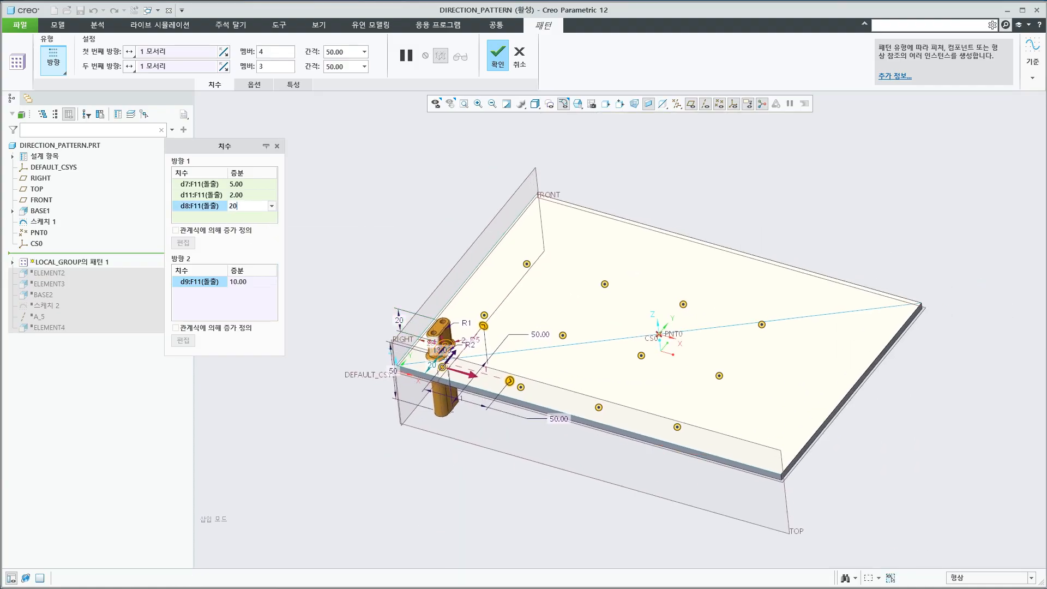
key(Return)
click(261, 206)
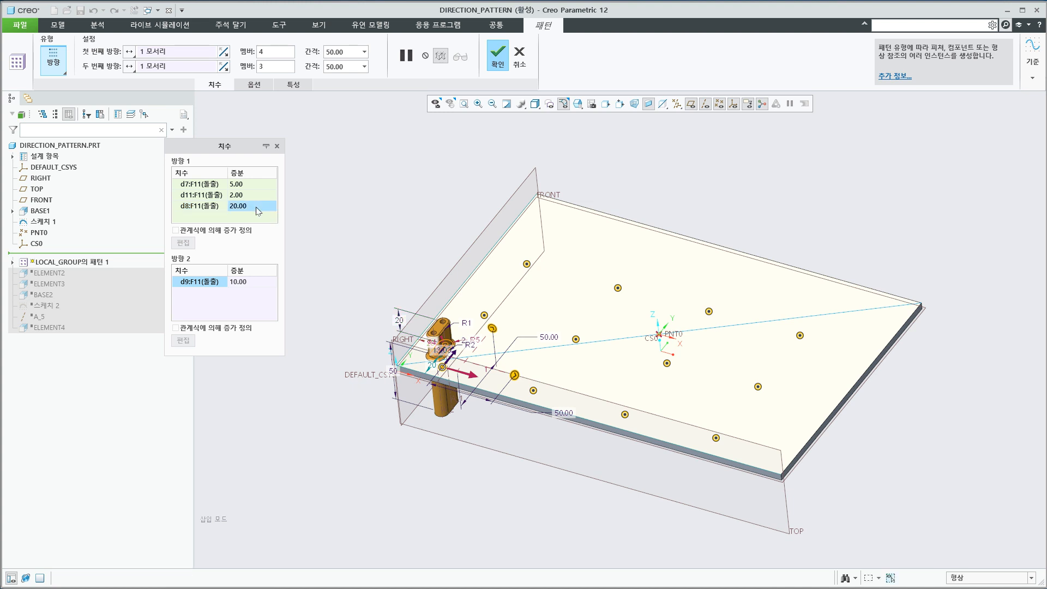
text(10)
key(Return)
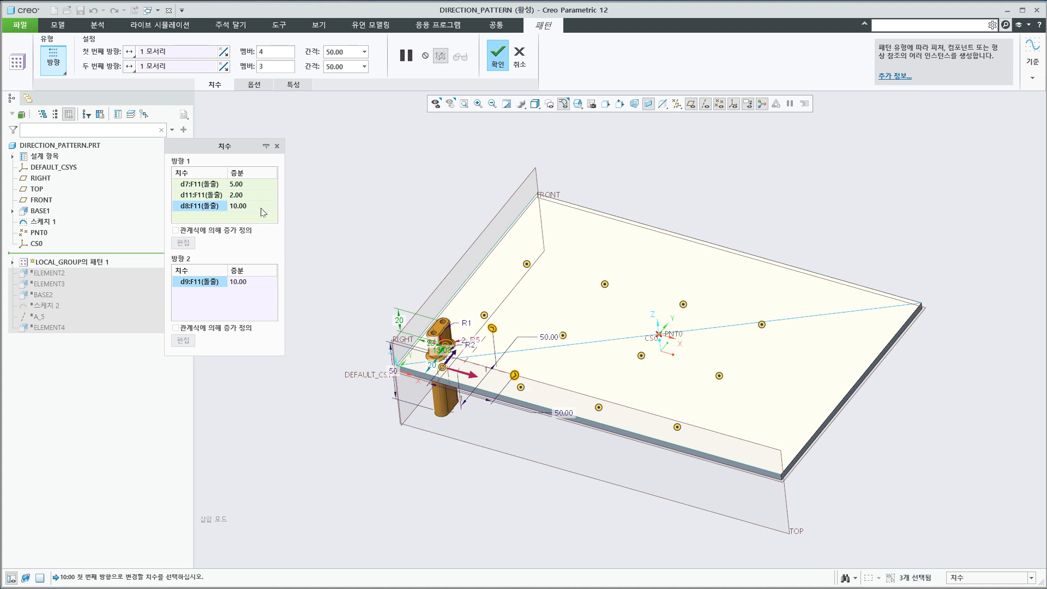
- Try a negative increment of -5 for the first direction's offset dimension d8 and return it to 10
click(261, 206)
text(-5)
key(Return)
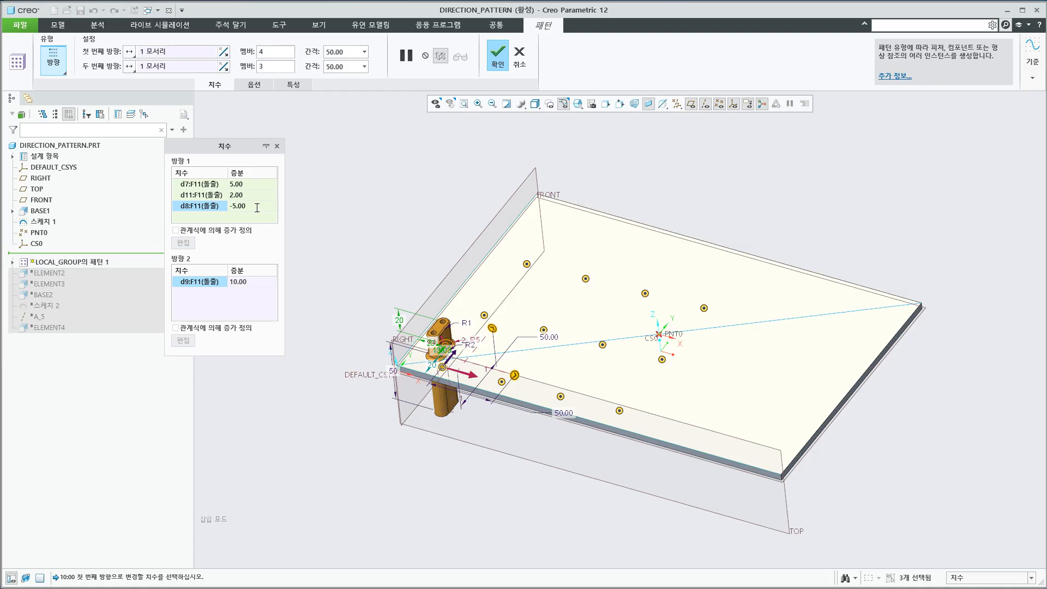
click(256, 207)
text(10)
key(Return)
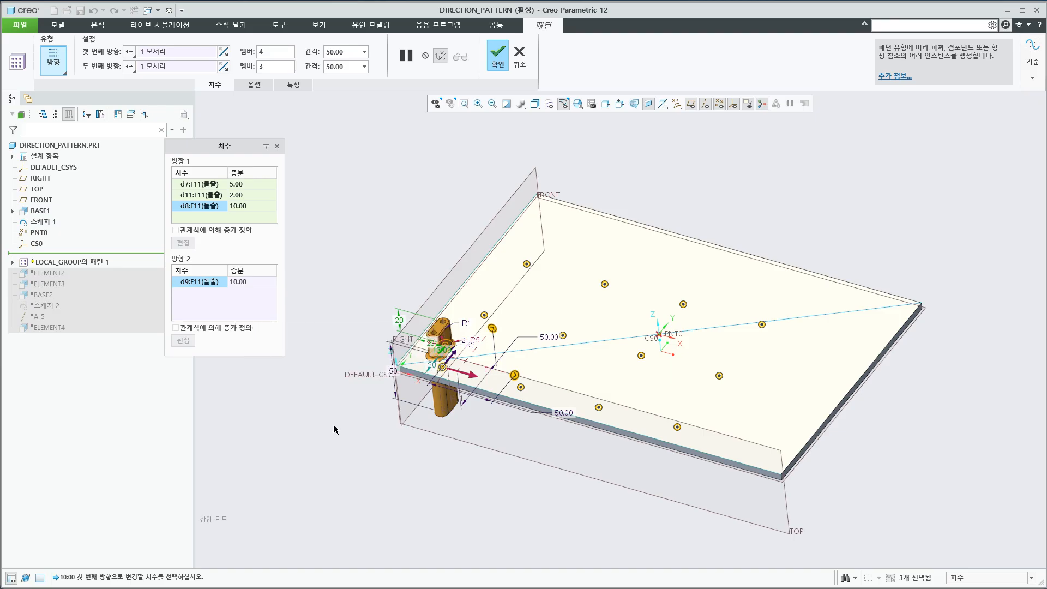
- Complete the boss group's direction pattern and examine the patterned bosses from the side and from above
mouse_move(333, 424)
middle_down()
mouse_move(393, 476)
mouse_move(360, 468)
middle_up()
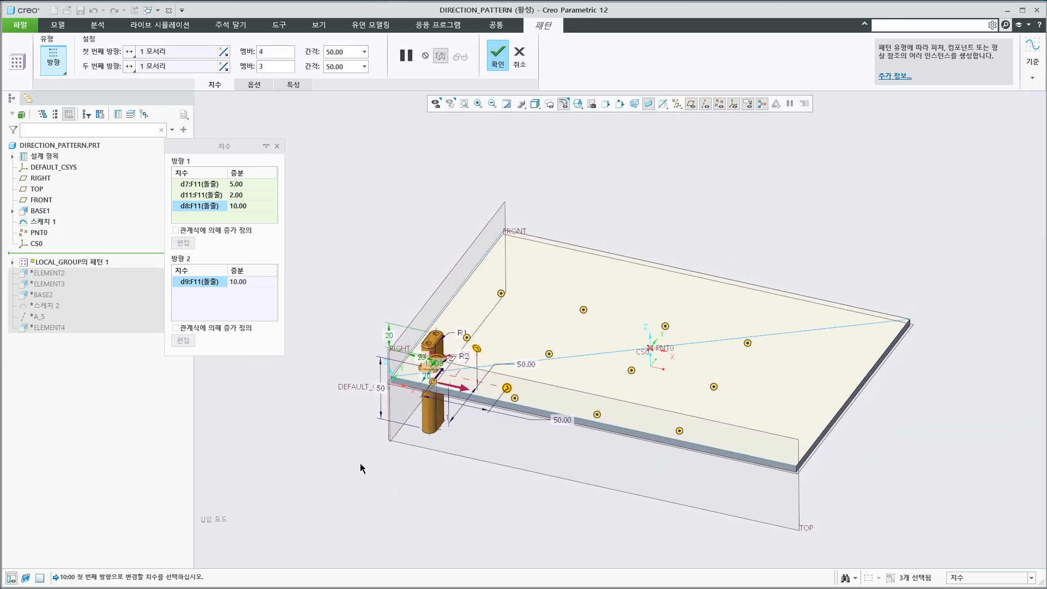
scroll(392, 363, up, 3)
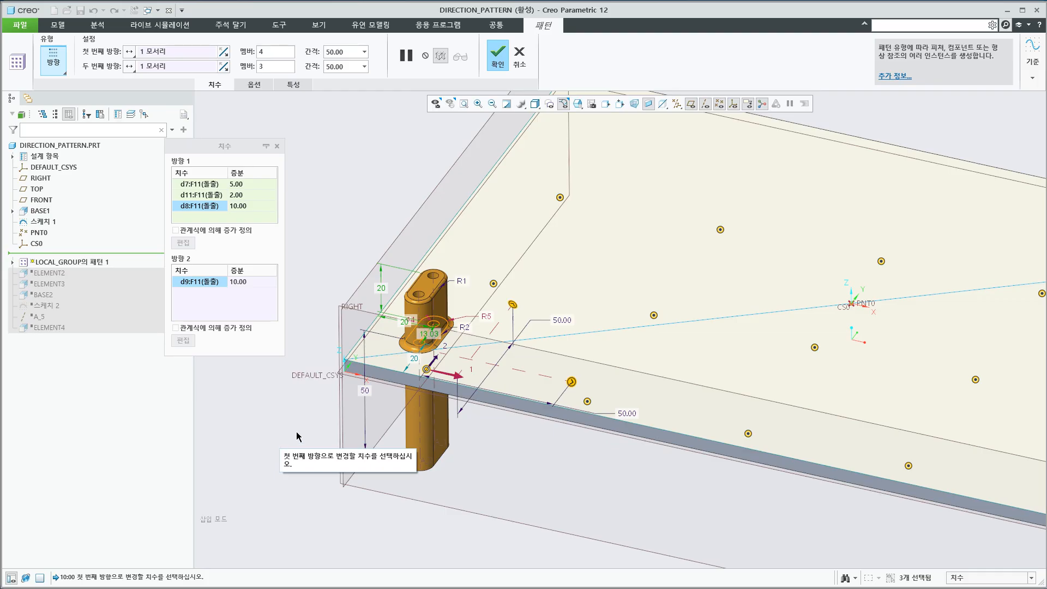
middle_click(333, 219)
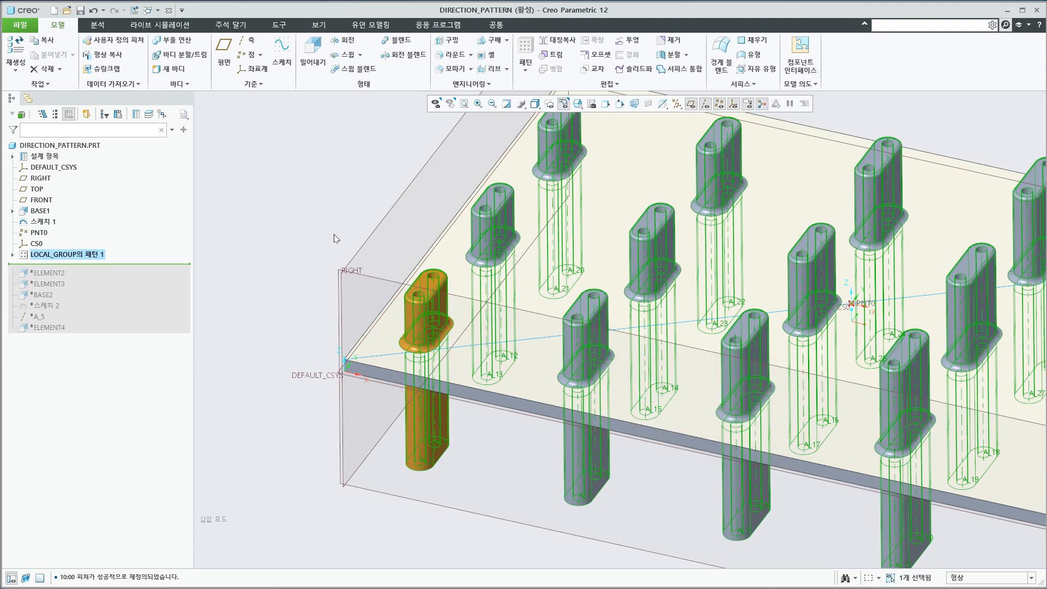
scroll(349, 283, down, 4)
middle_drag(482, 464, 521, 328)
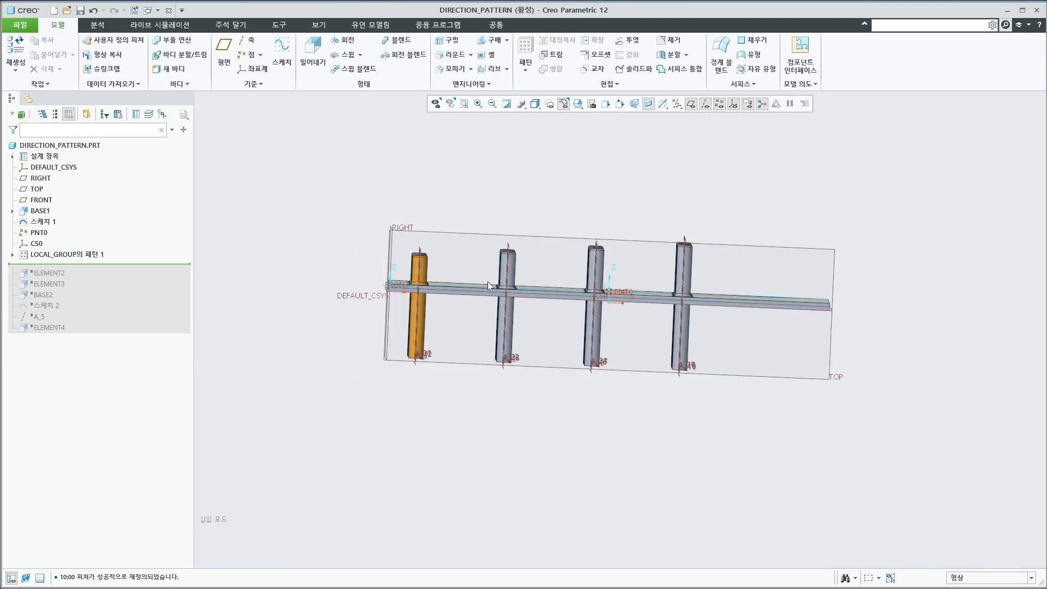
middle_drag(628, 325, 612, 420)
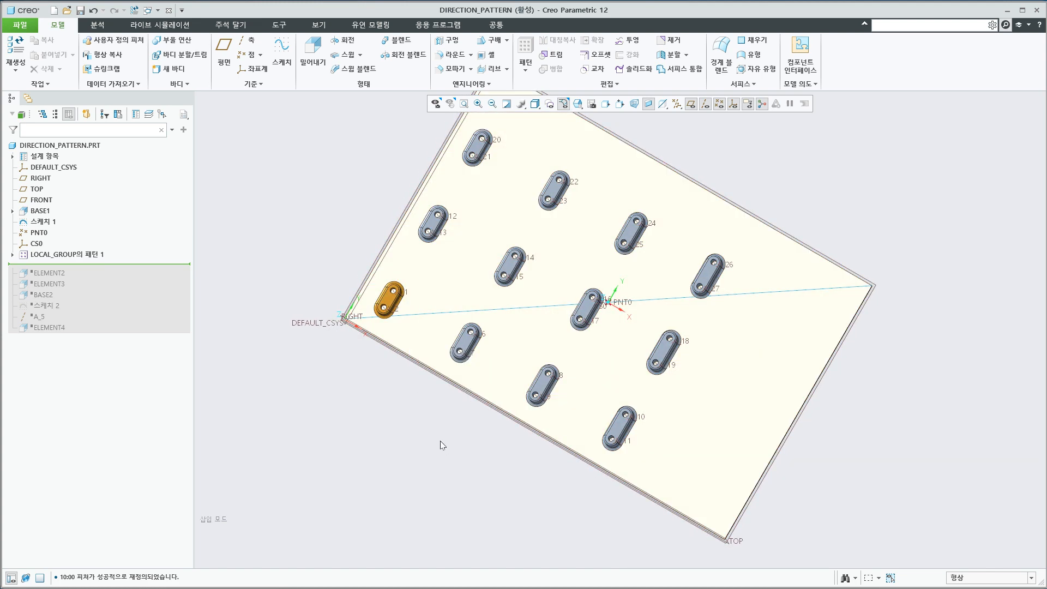
key(ctrl+d)
right_click(65, 253)
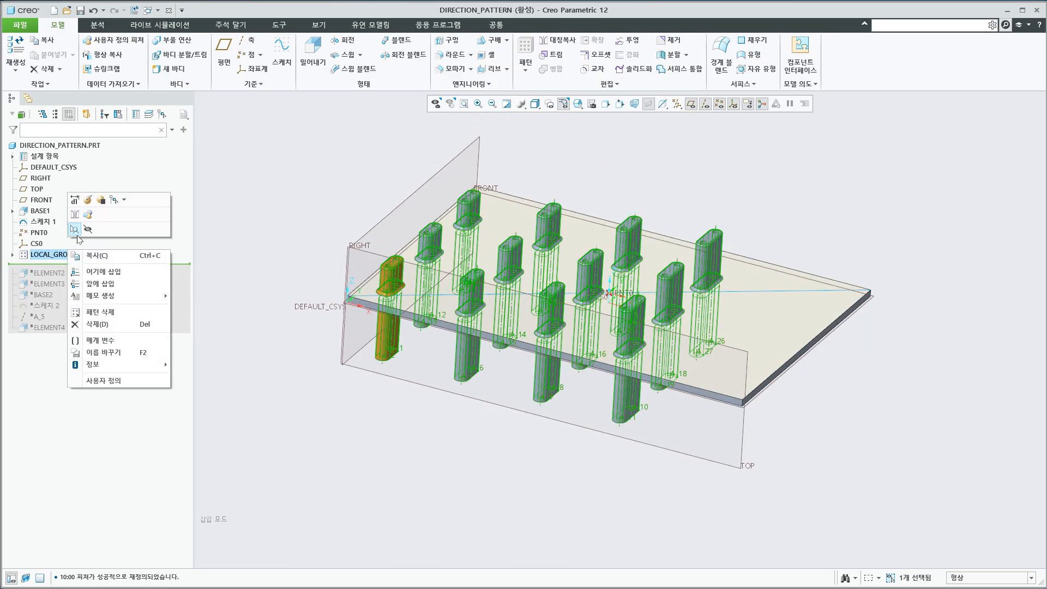
click(74, 229)
scroll(414, 273, up, 3)
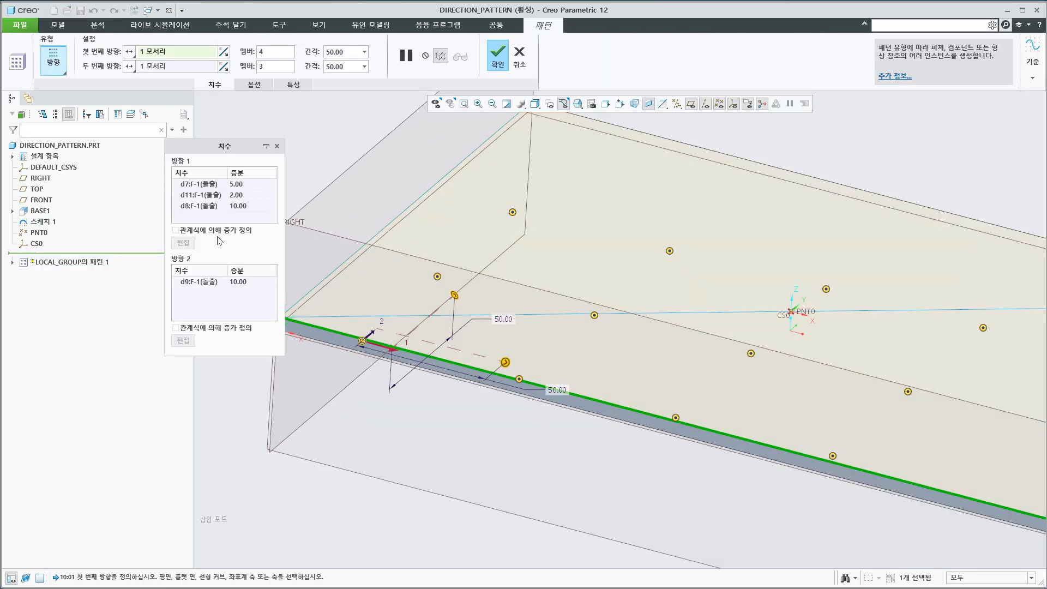
click(238, 206)
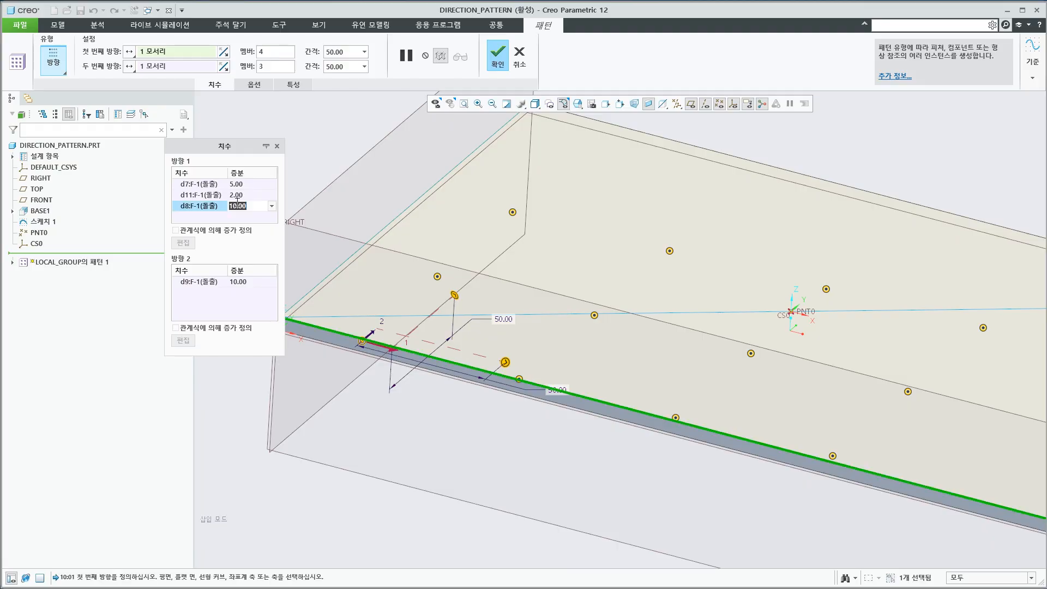
click(242, 283)
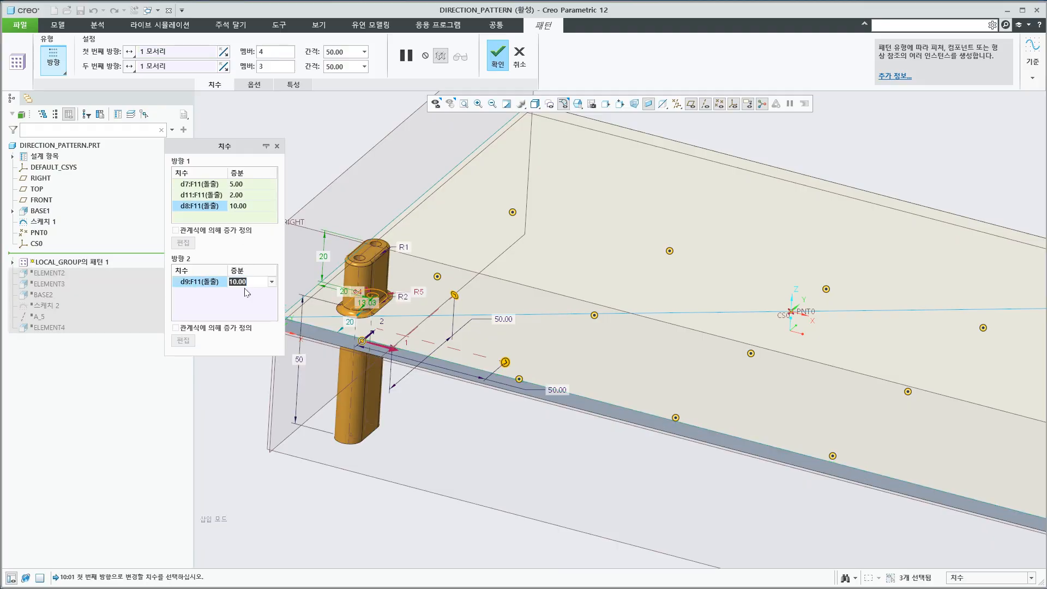
middle_click(329, 310)
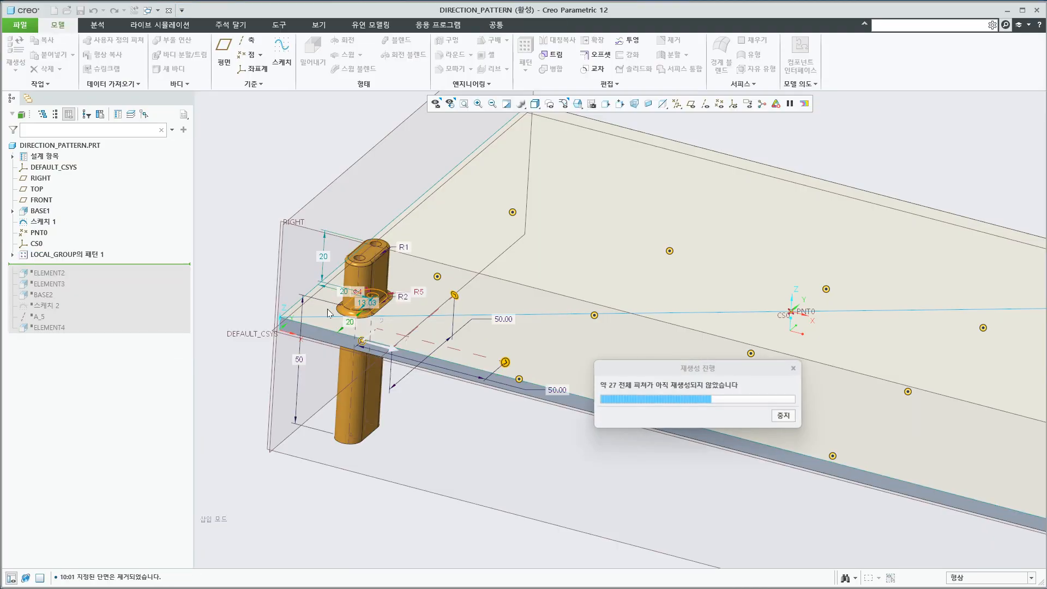
- Redefine the boss group pattern and set the second direction's increment for dimension d9 to 20
right_click(92, 259)
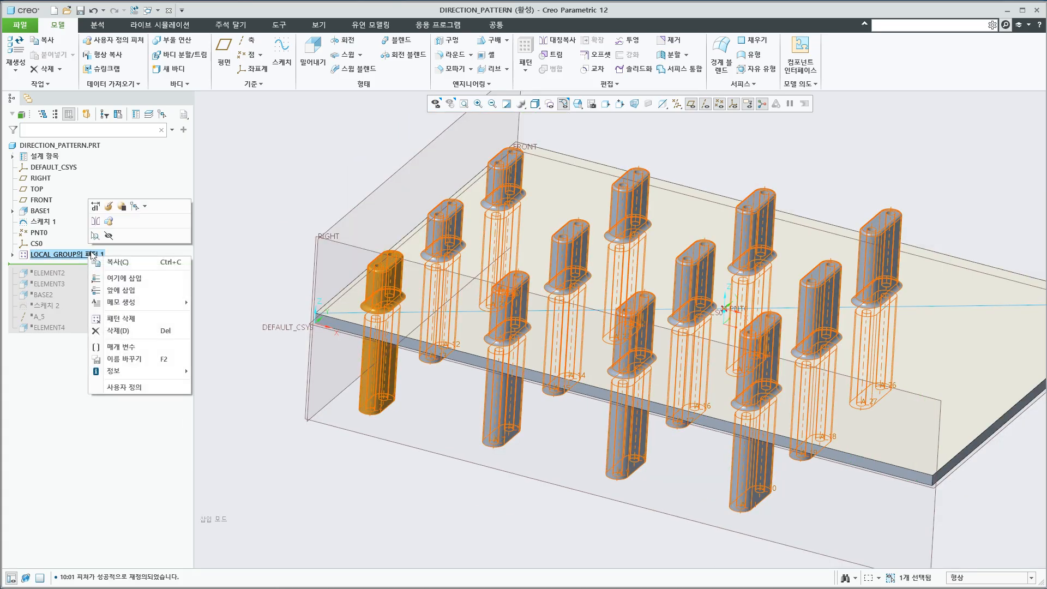
click(106, 208)
click(273, 293)
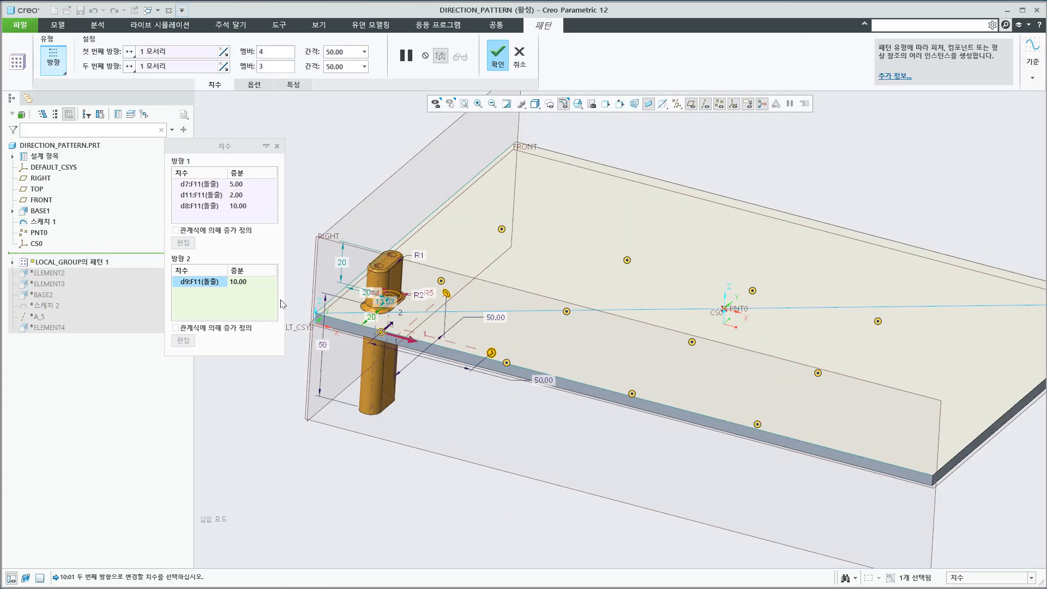
click(252, 282)
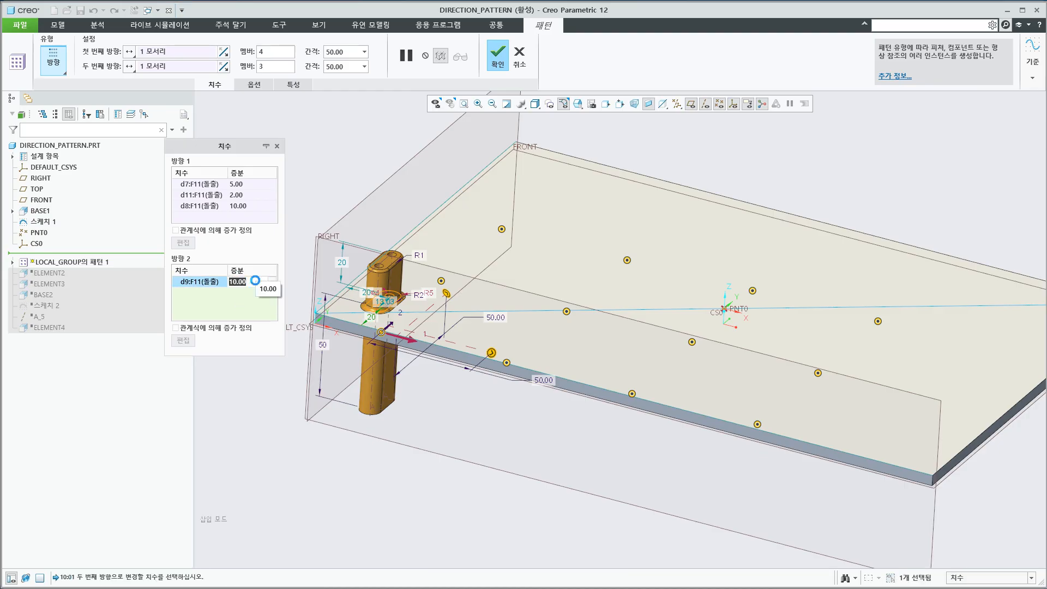
text(20)
key(Return)
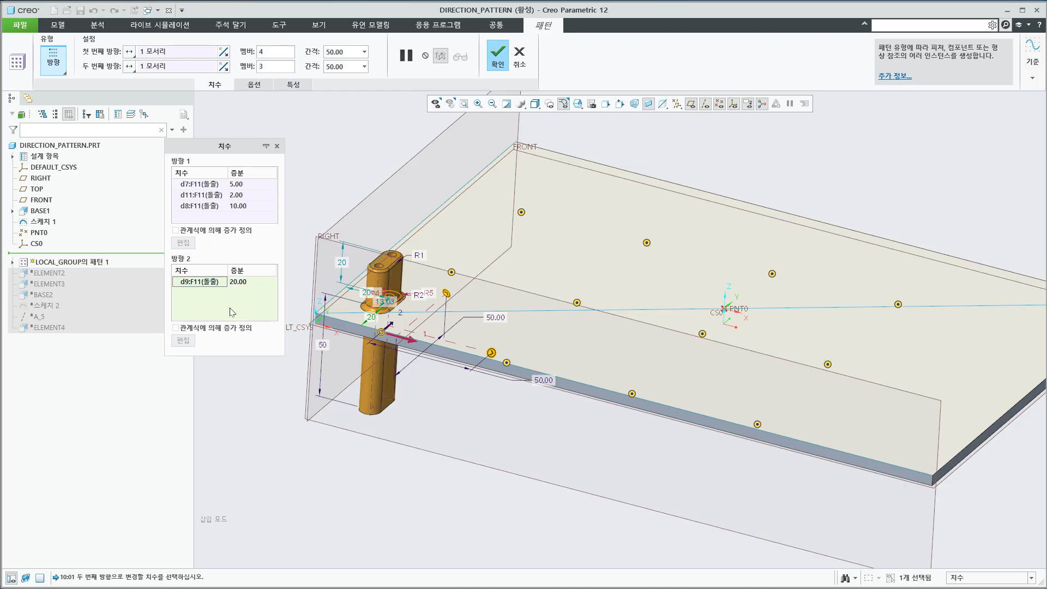
- Complete the redefined pattern, inspect the boss spacing from above, and restore the default view
mouse_move(526, 375)
middle_down()
mouse_move(523, 420)
mouse_move(516, 367)
mouse_move(506, 373)
middle_up()
scroll(463, 357, down, 2)
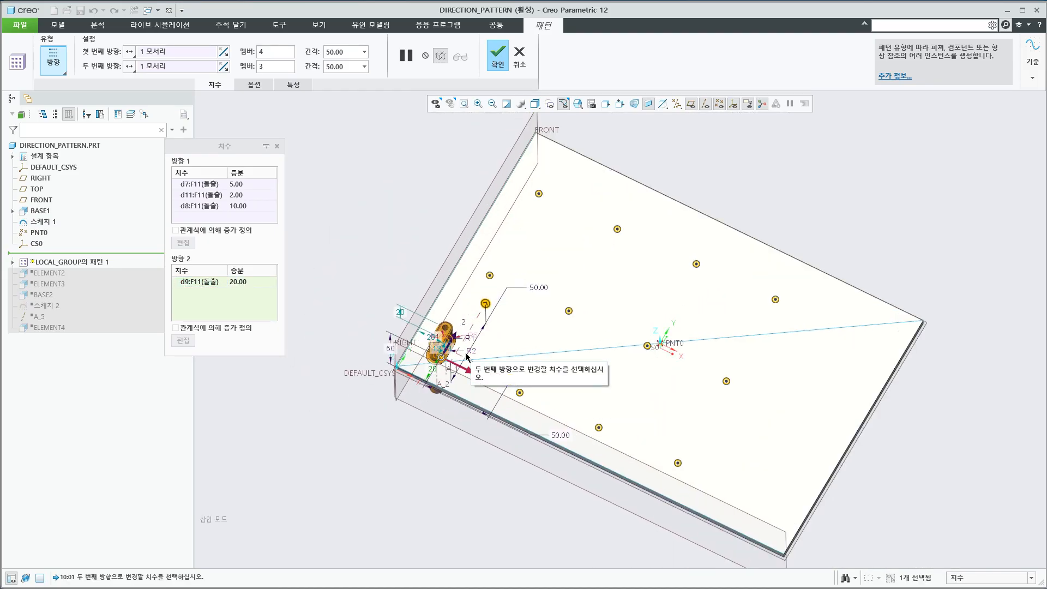
middle_click(383, 254)
middle_drag(470, 300, 489, 318)
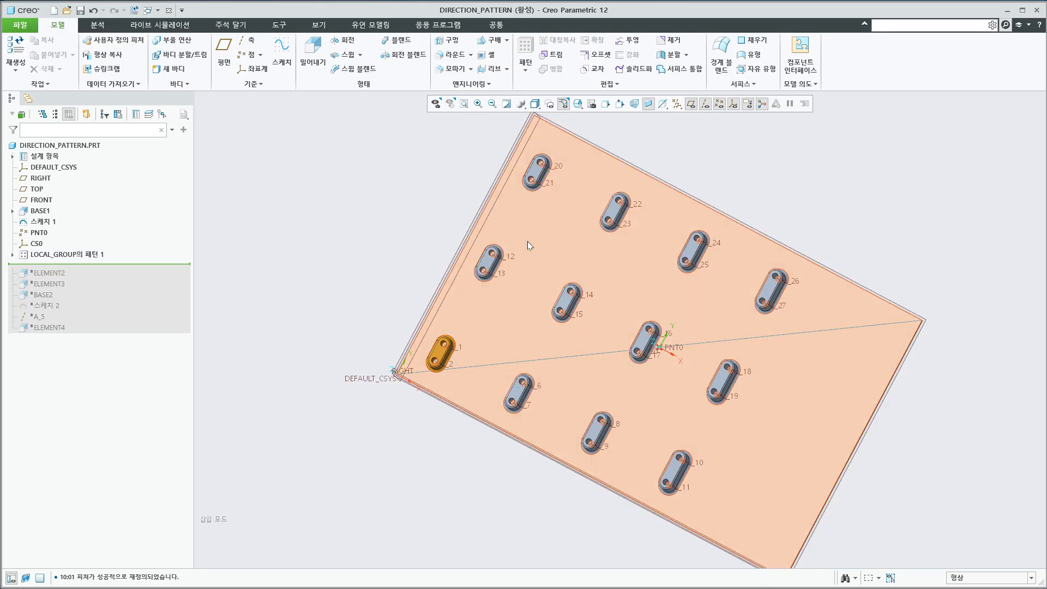
key(ctrl+d)
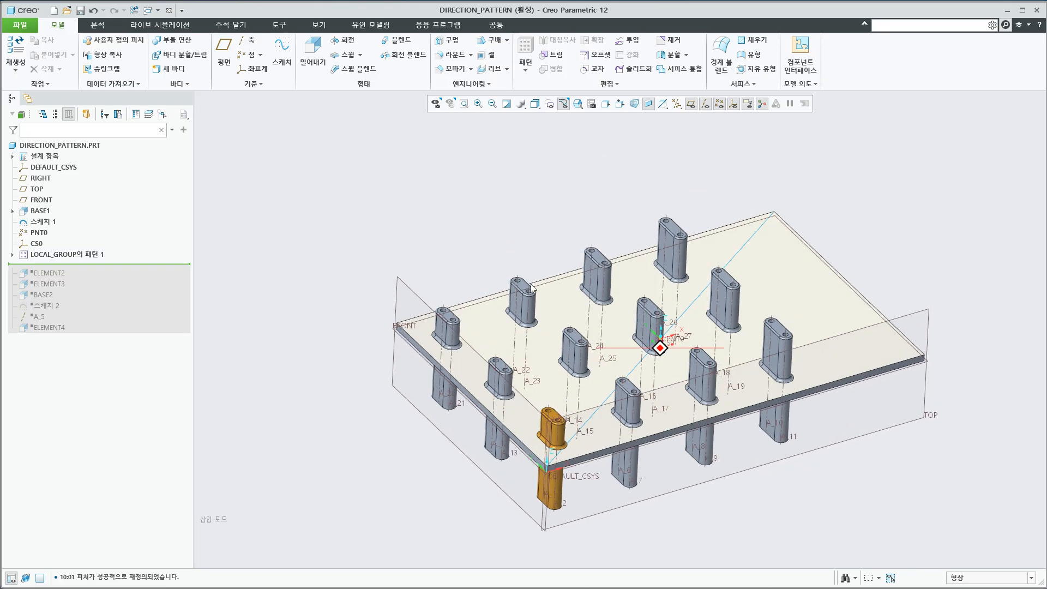
- Start a summary measurement and try to measure from the plate's long side face to hole axis A_2 of the original boss
click(288, 29)
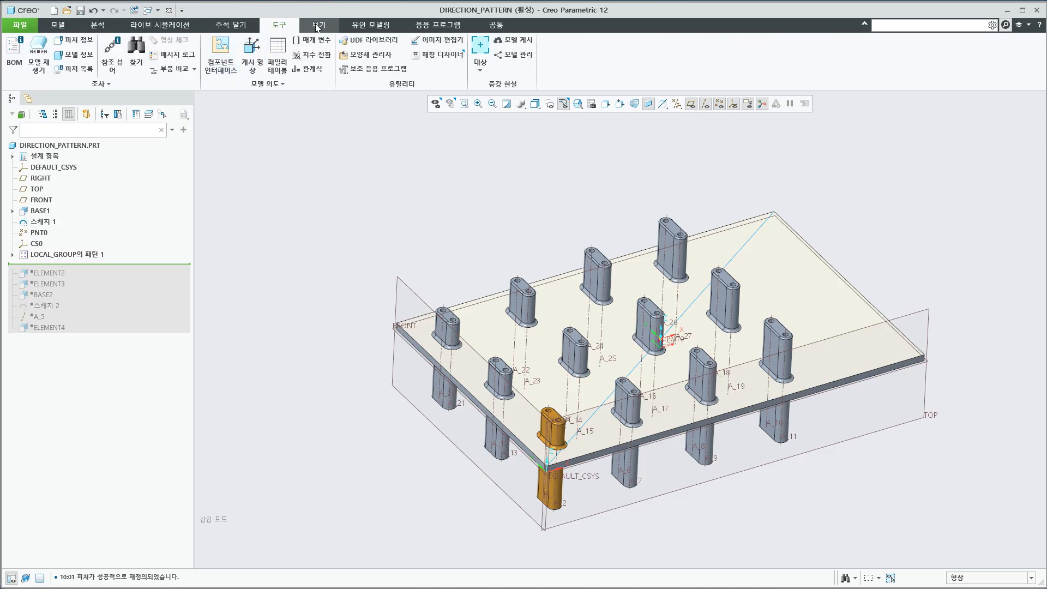
click(107, 31)
click(252, 54)
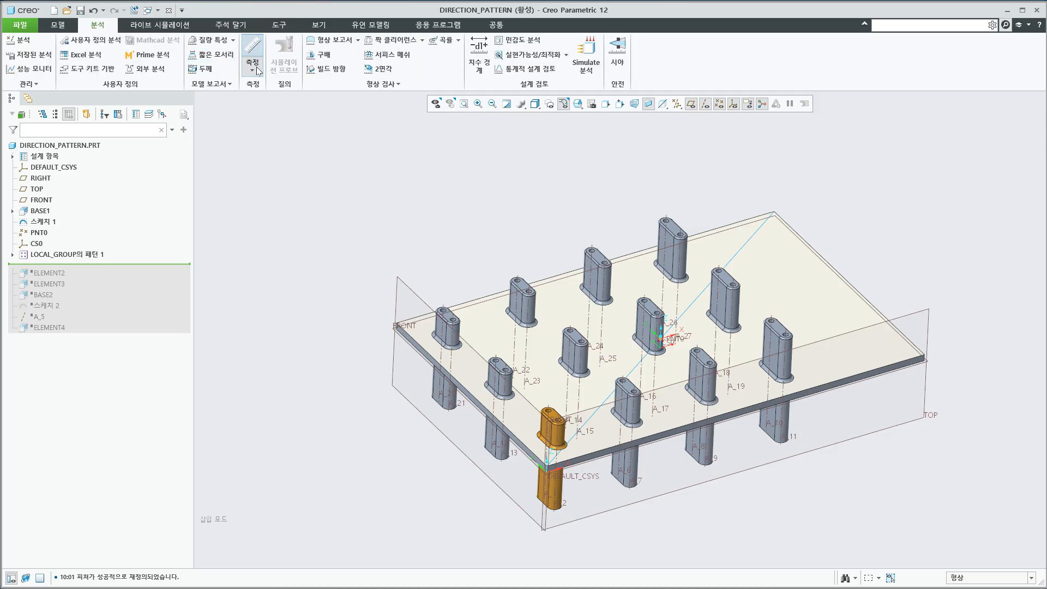
scroll(498, 444, up, 6)
scroll(668, 443, down, 5)
scroll(813, 493, up, 4)
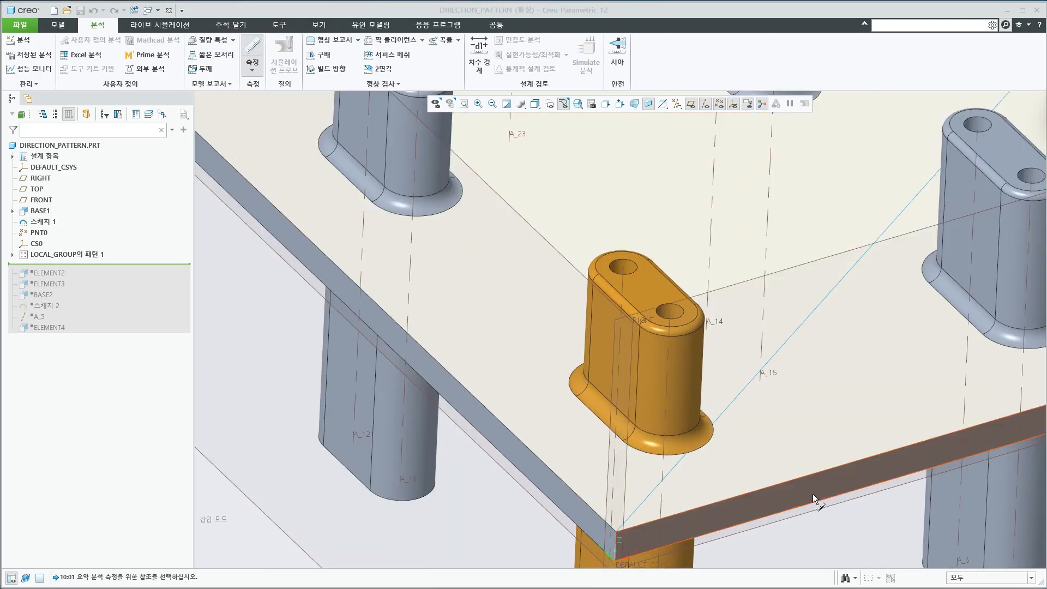
click(739, 502)
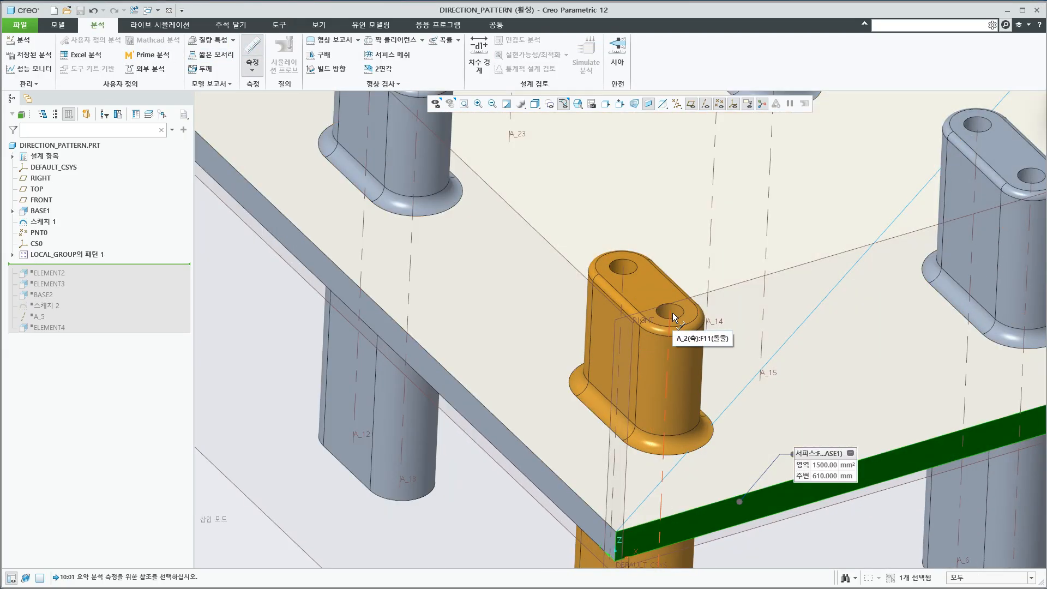
click(672, 312)
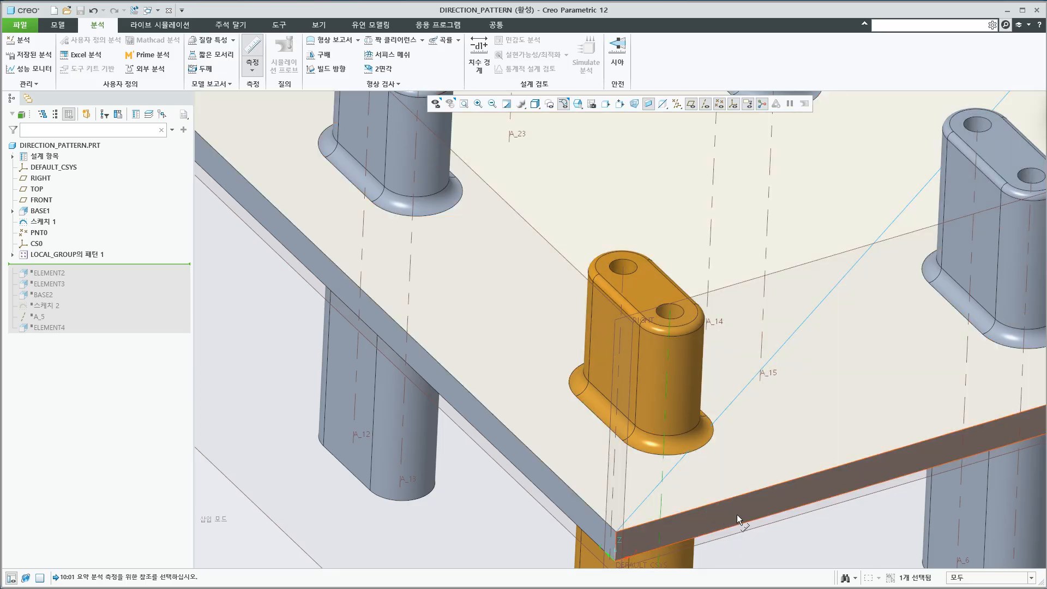
ctrl+click(738, 515)
click(721, 512)
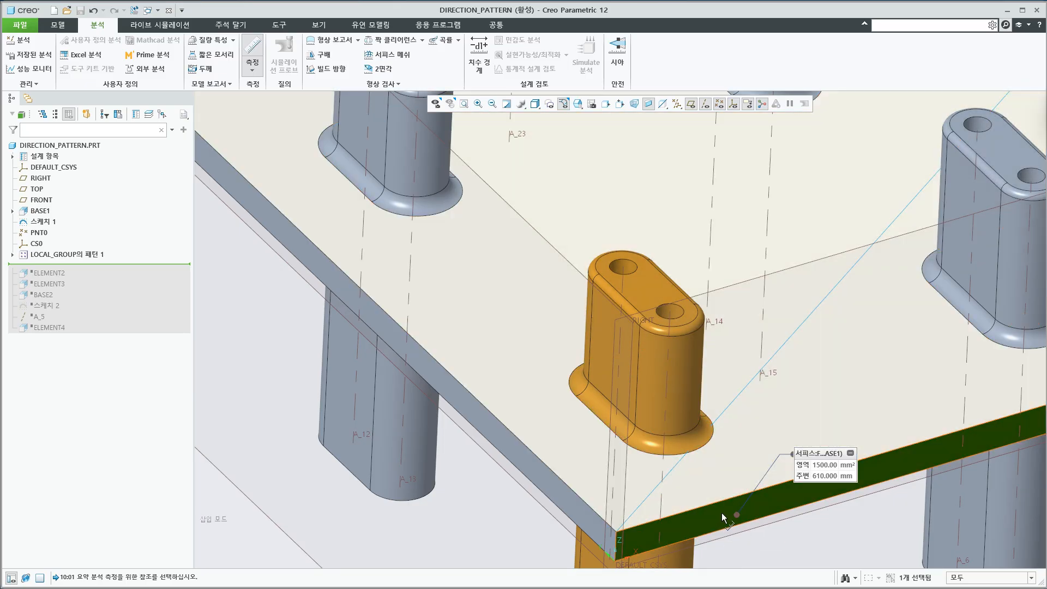
scroll(718, 512, up, 4)
shift+middle_drag(565, 509, 388, 364)
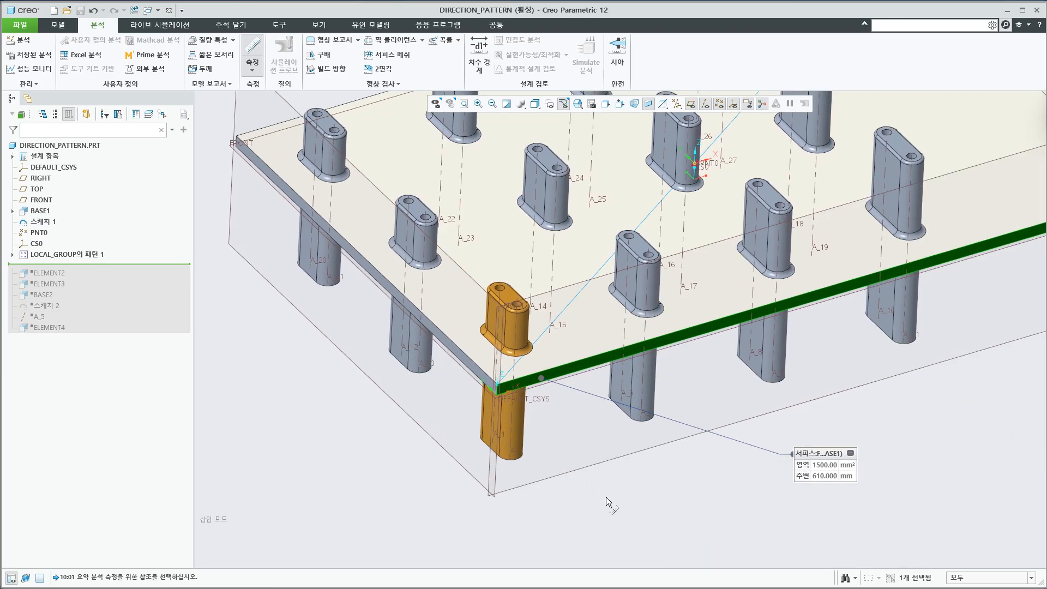
- Measure the distance from the plate's long side face to hole axis A_2 of the original boss
drag(1046, 108, 765, 295)
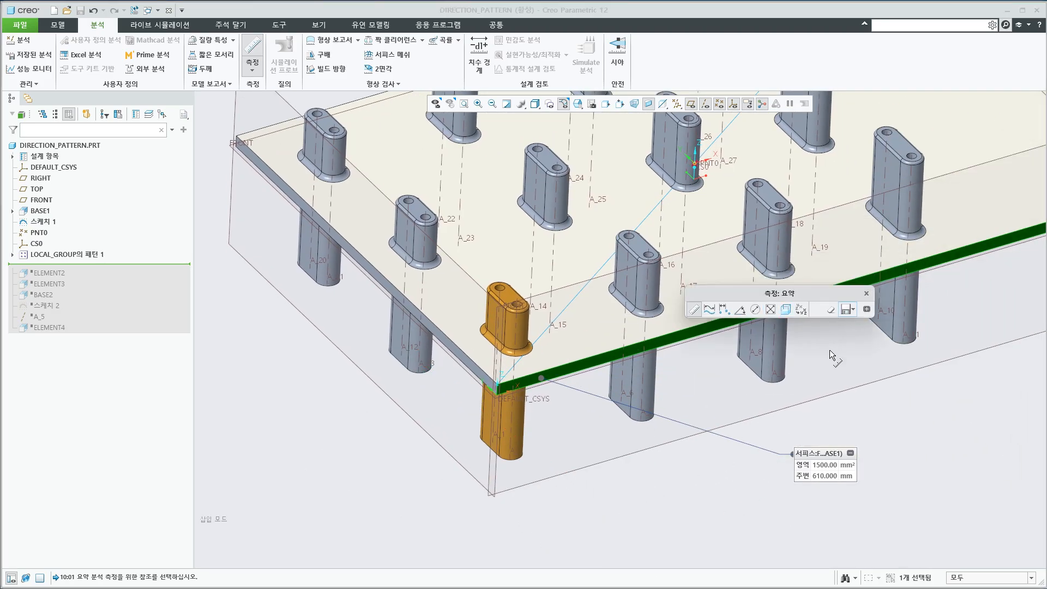
scroll(549, 370, up, 4)
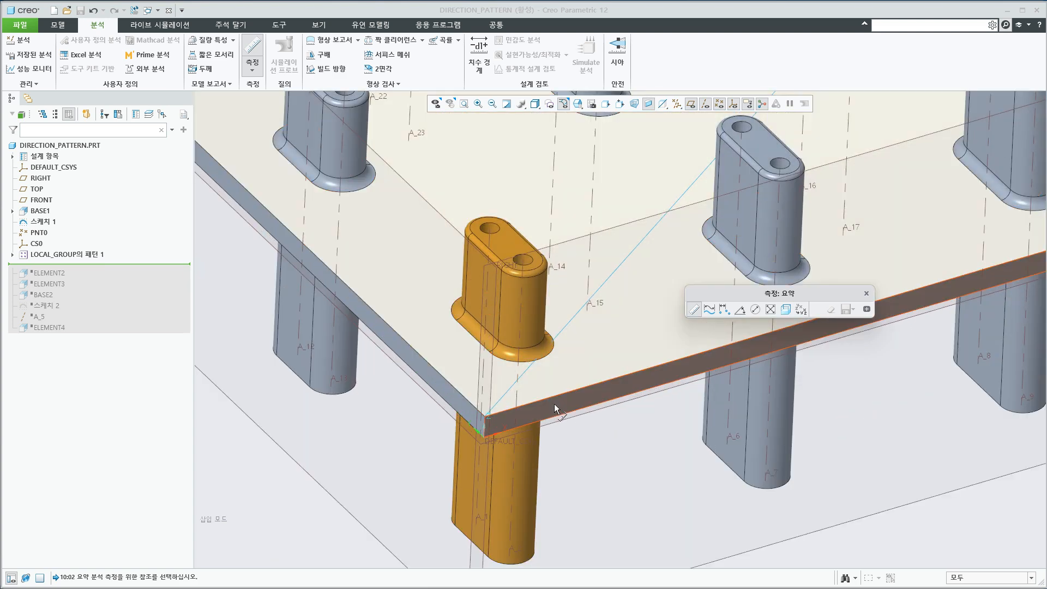
ctrl+click(517, 328)
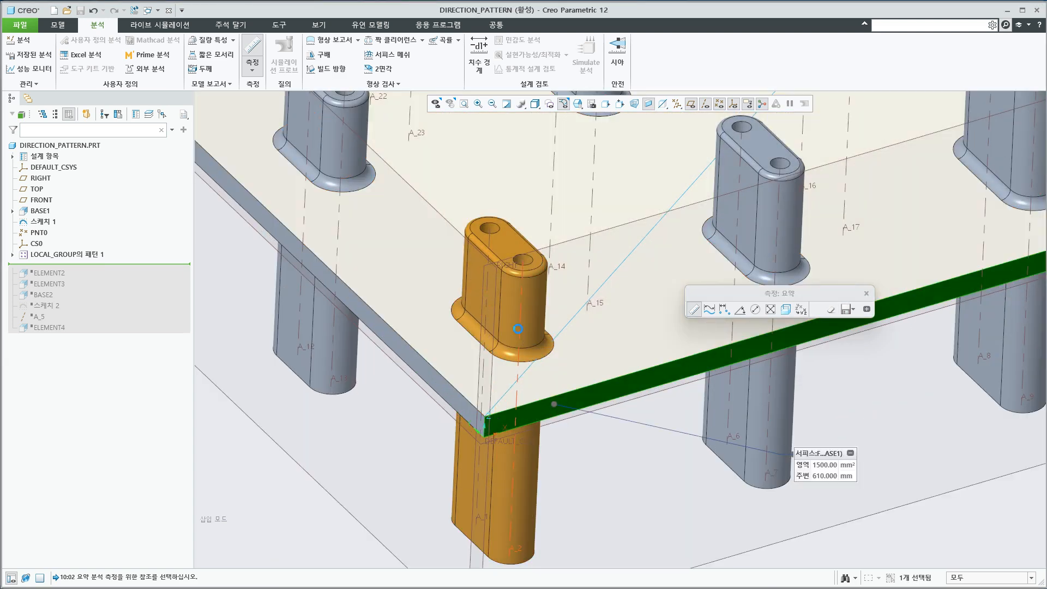
scroll(664, 518, down, 1)
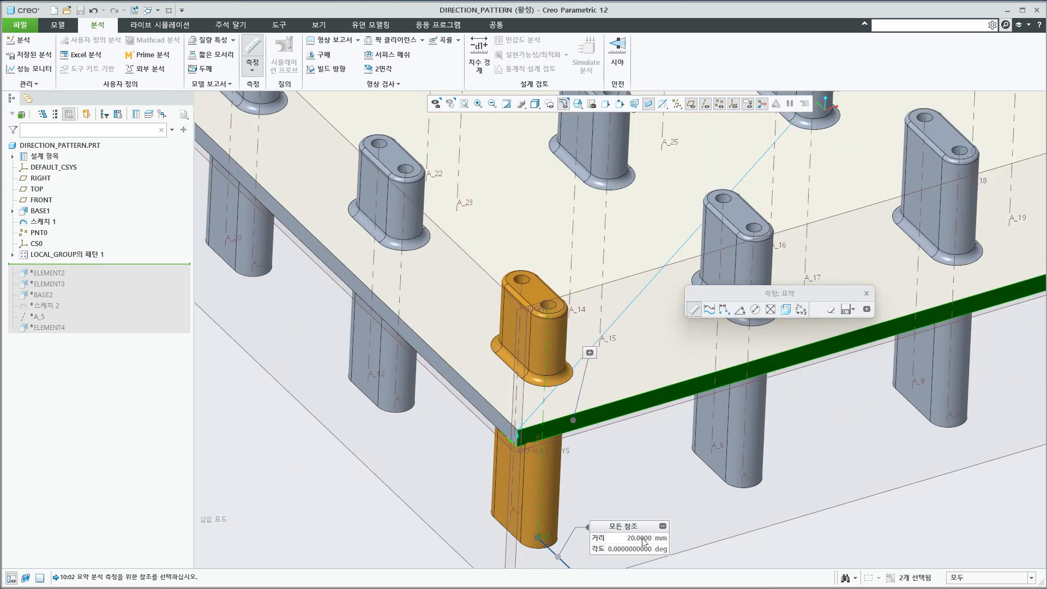
scroll(645, 541, down, 2)
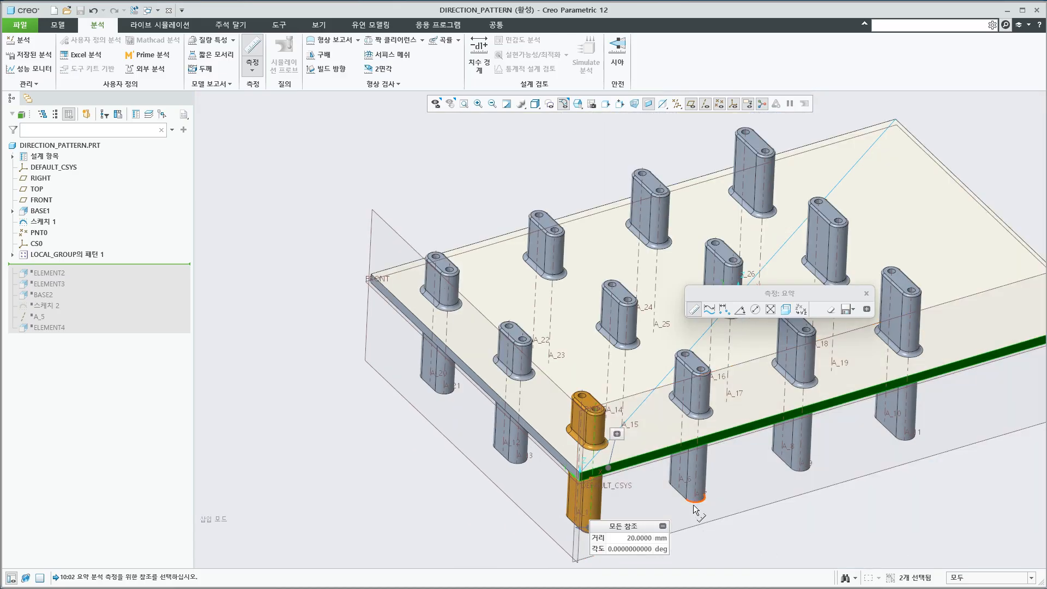
- Clear the measurement and measure the distance between matching hole axes of the first and second bosses along the plate's short edge
click(831, 309)
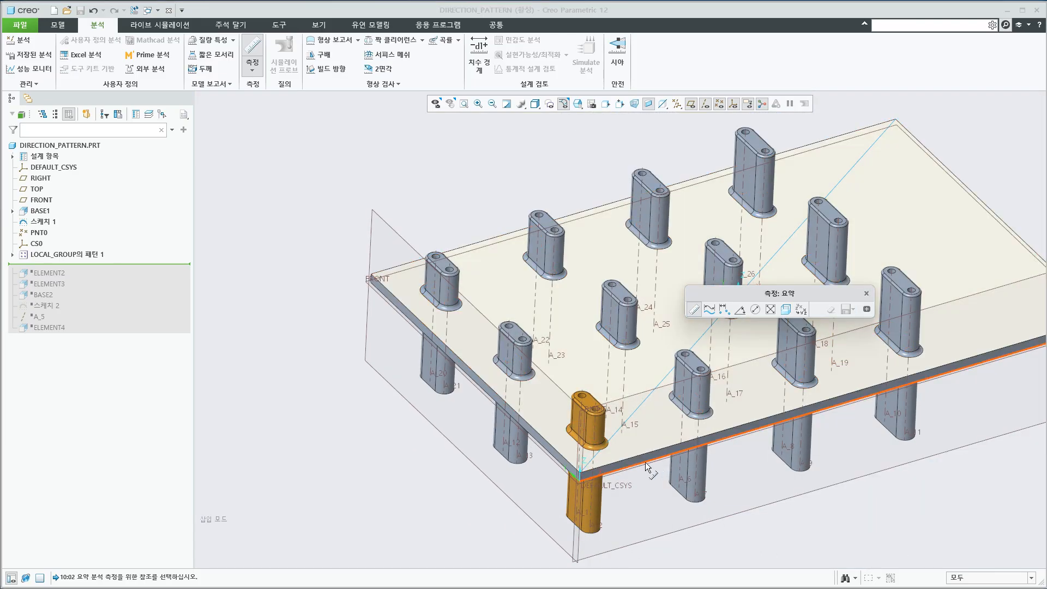
scroll(646, 462, up, 2)
click(577, 401)
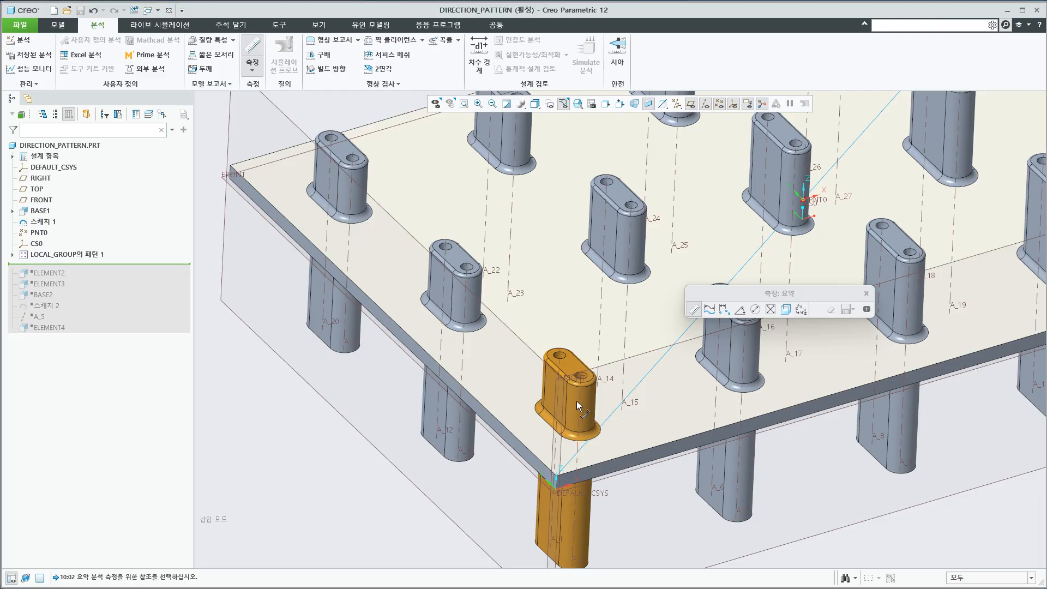
click(465, 307)
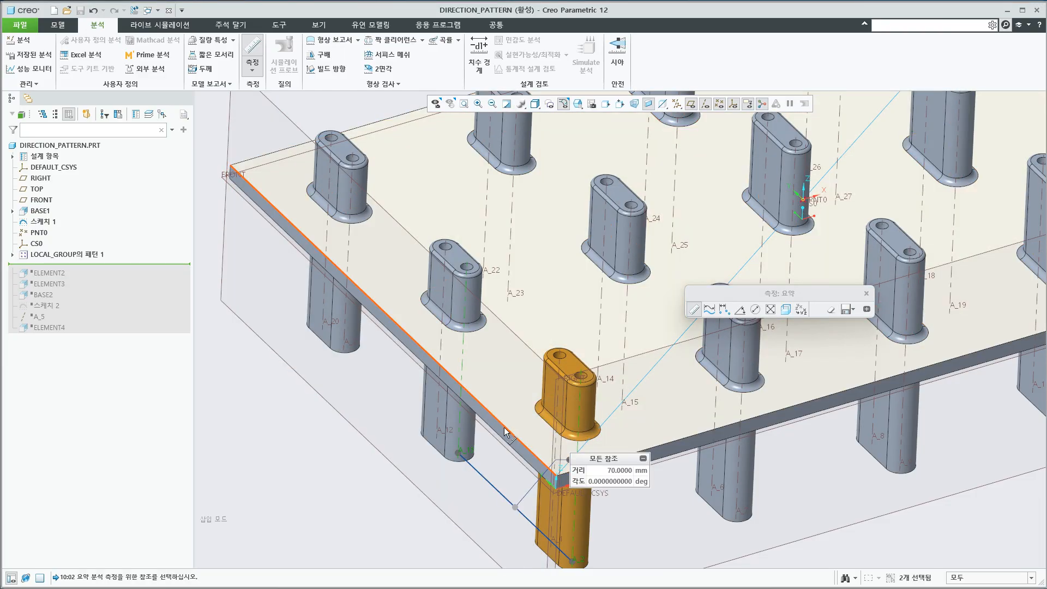
- Clear the measurement and measure the distance between matching hole axes of the second and third bosses along the plate's short edge
click(831, 309)
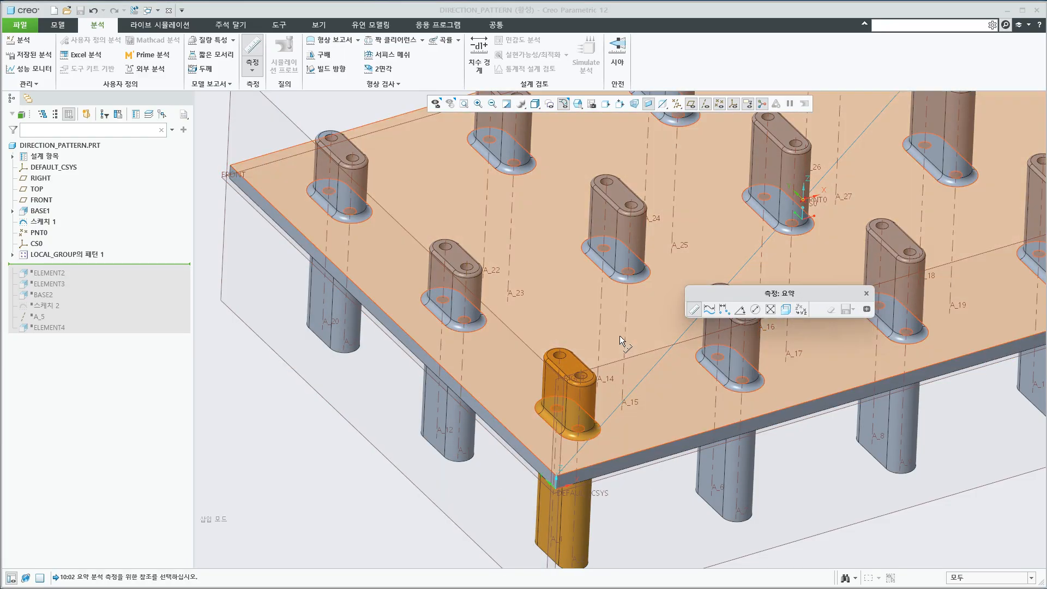
click(465, 303)
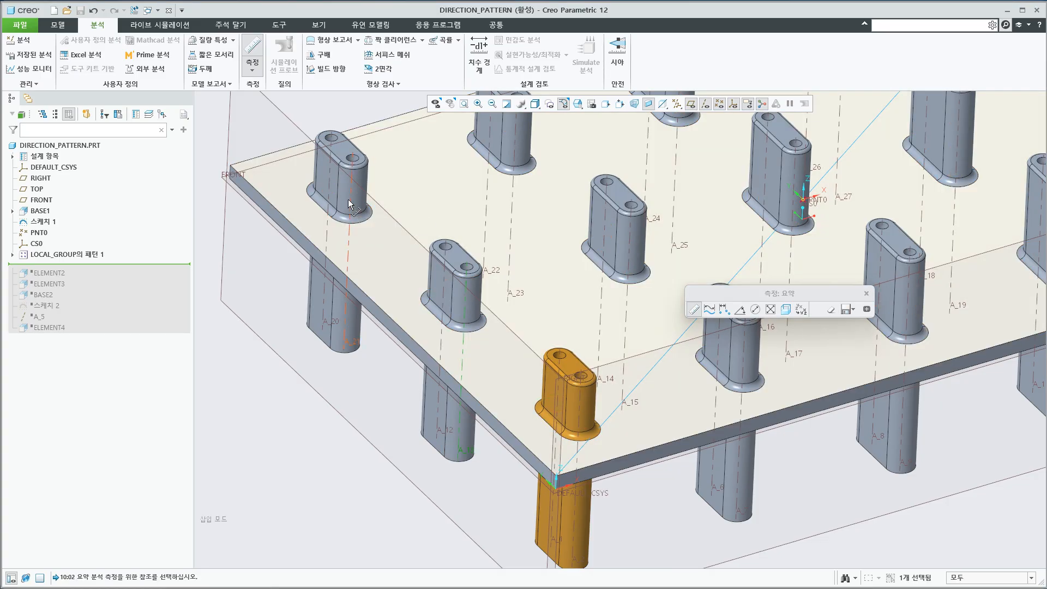
click(348, 198)
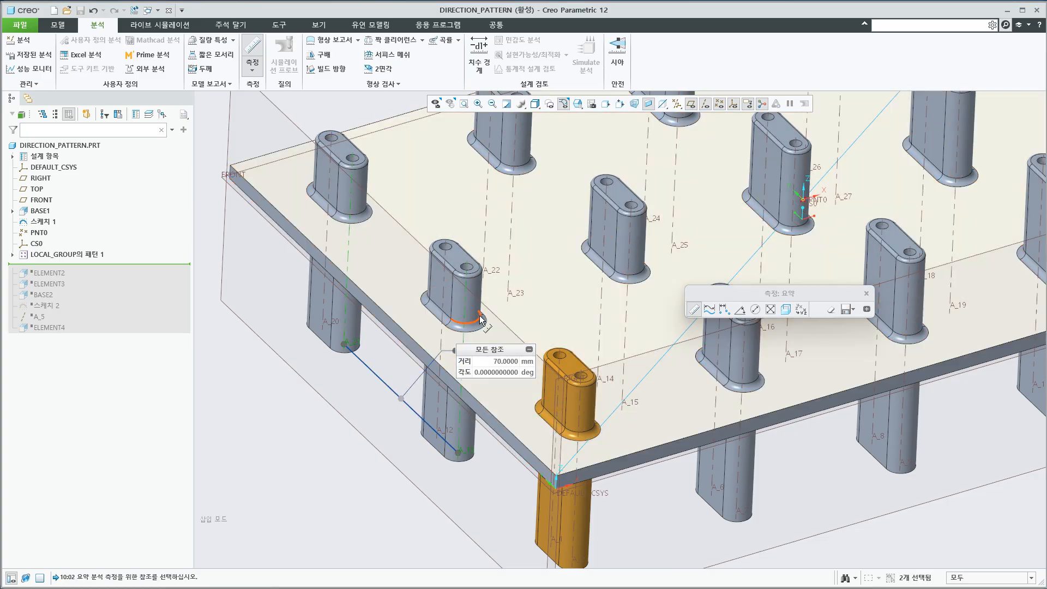
- Close the measurement, reopen the boss group's pattern definition to review its spacing and dimension increments, and accept it
scroll(643, 487, up, 2)
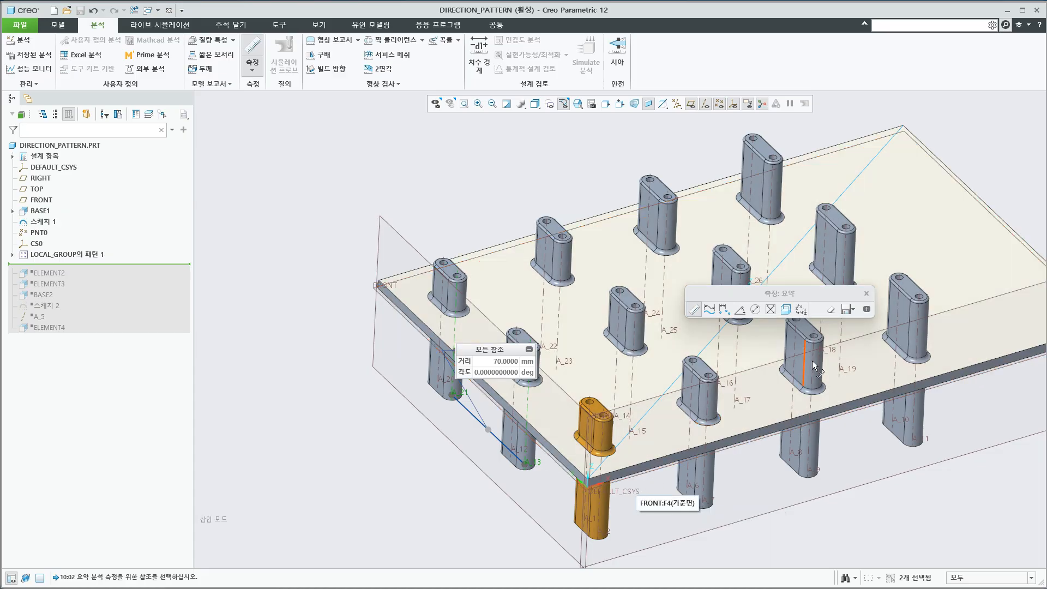
click(865, 294)
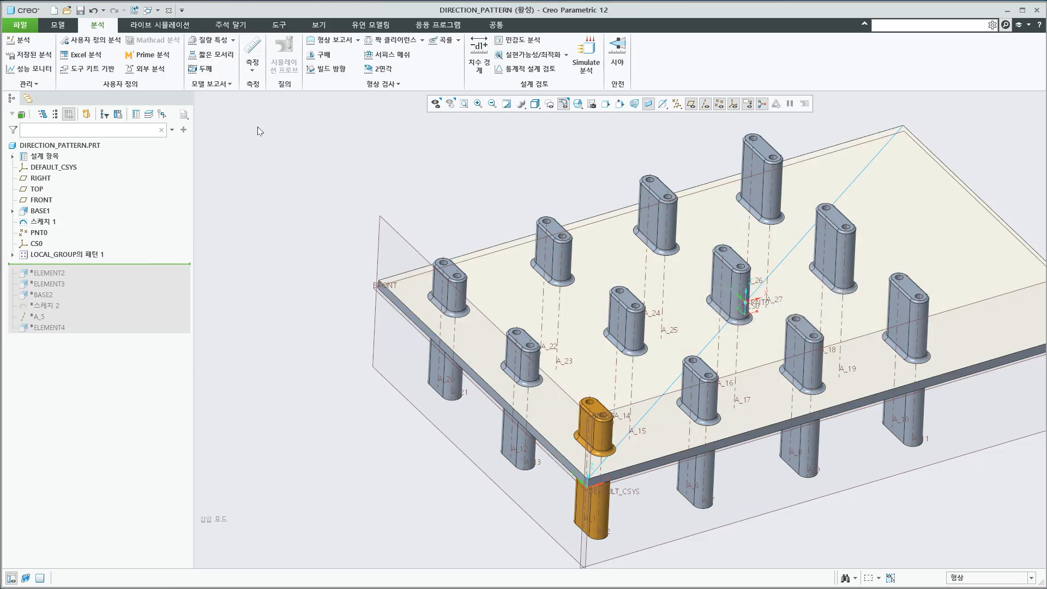
right_click(90, 251)
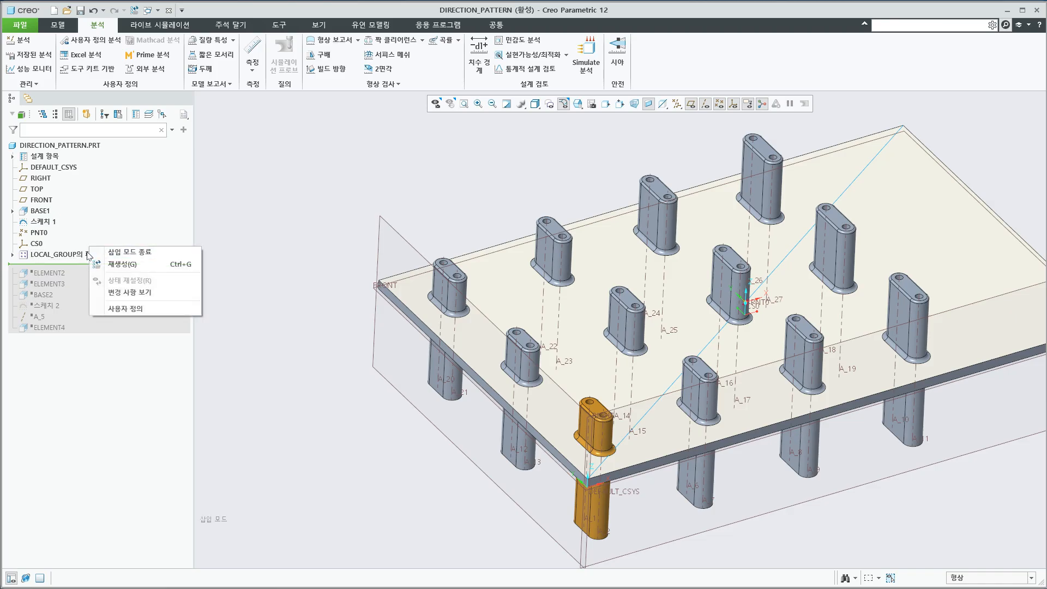
click(89, 254)
right_click(89, 254)
click(106, 218)
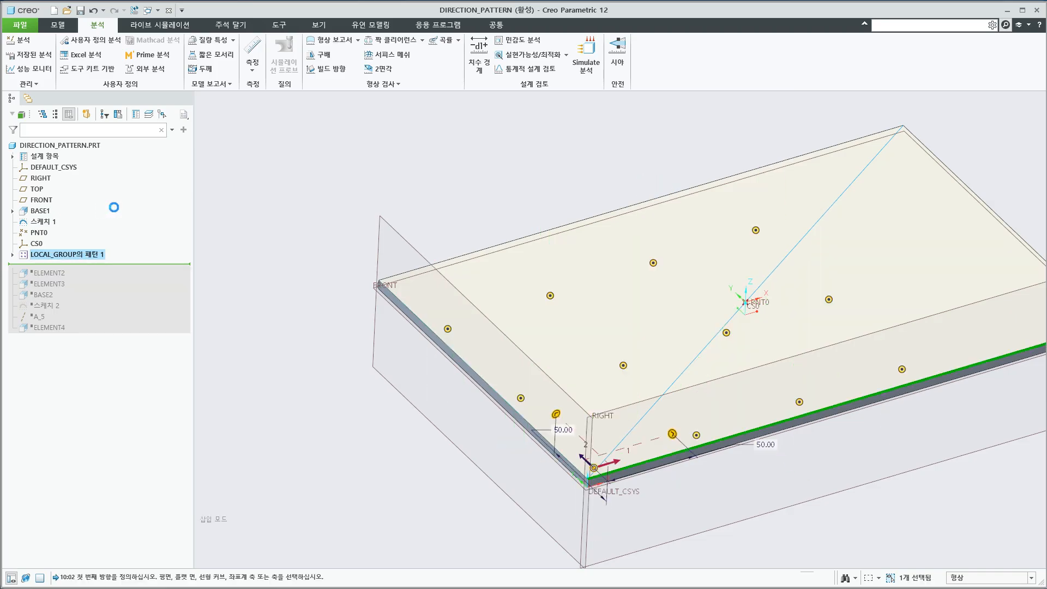
click(327, 53)
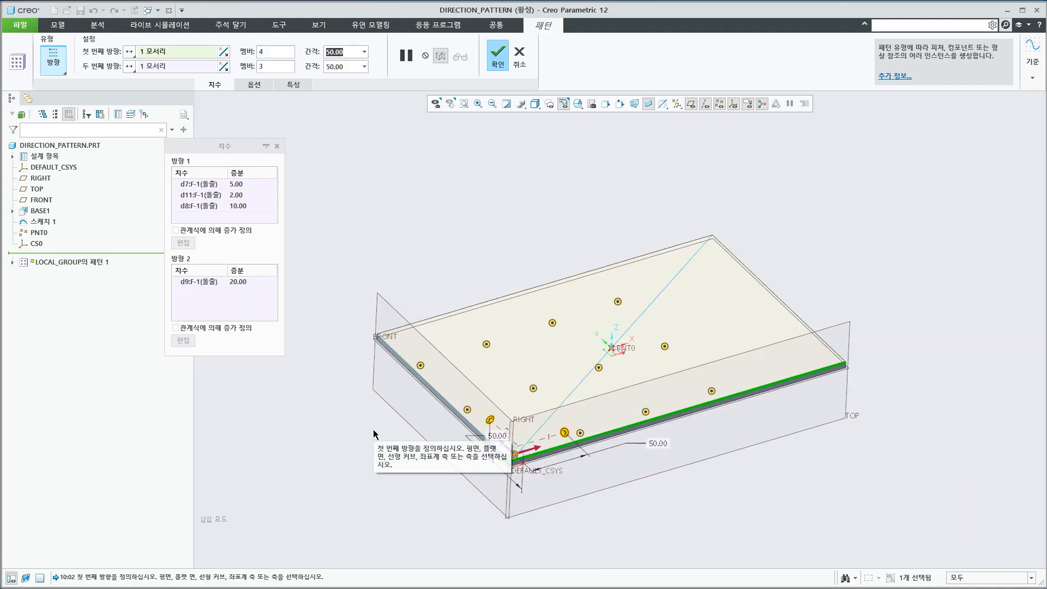
mouse_move(373, 430)
middle_down()
mouse_move(374, 414)
mouse_move(322, 465)
mouse_move(409, 436)
mouse_move(435, 453)
mouse_move(432, 435)
mouse_move(455, 443)
mouse_move(436, 474)
middle_up()
middle_click(407, 432)
click(443, 455)
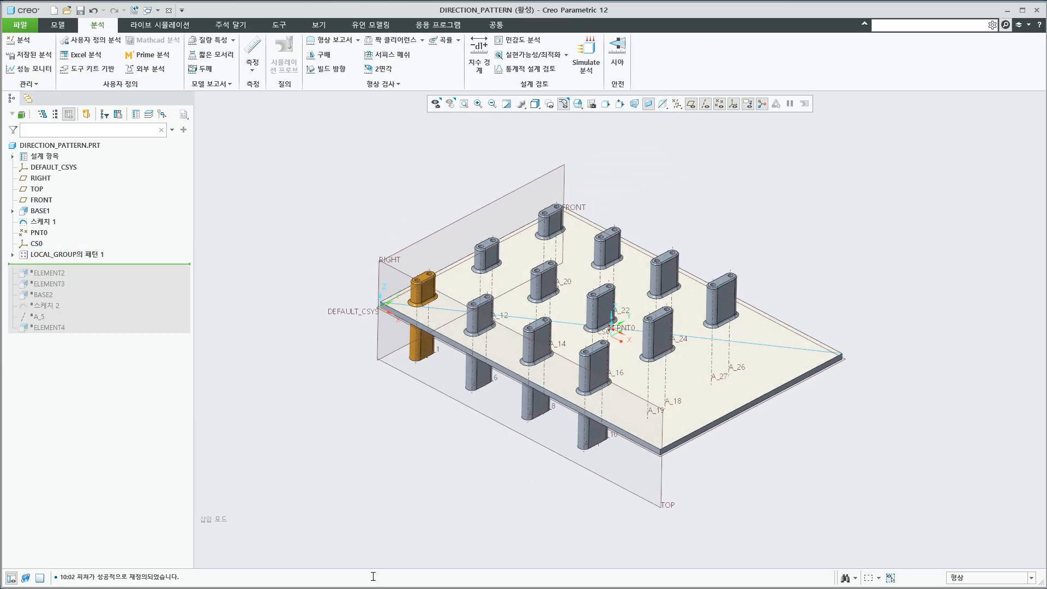
- Switch to PowerPoint to review the Direction pattern slide's dimension-variation and rotation examples, and return to Creo Parametric
click(420, 588)
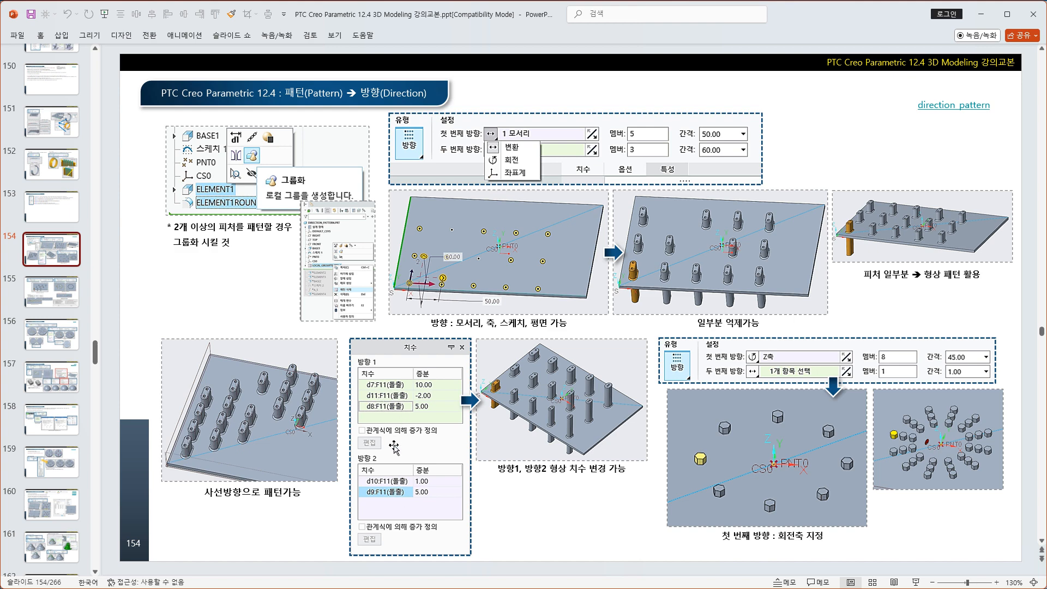
click(530, 534)
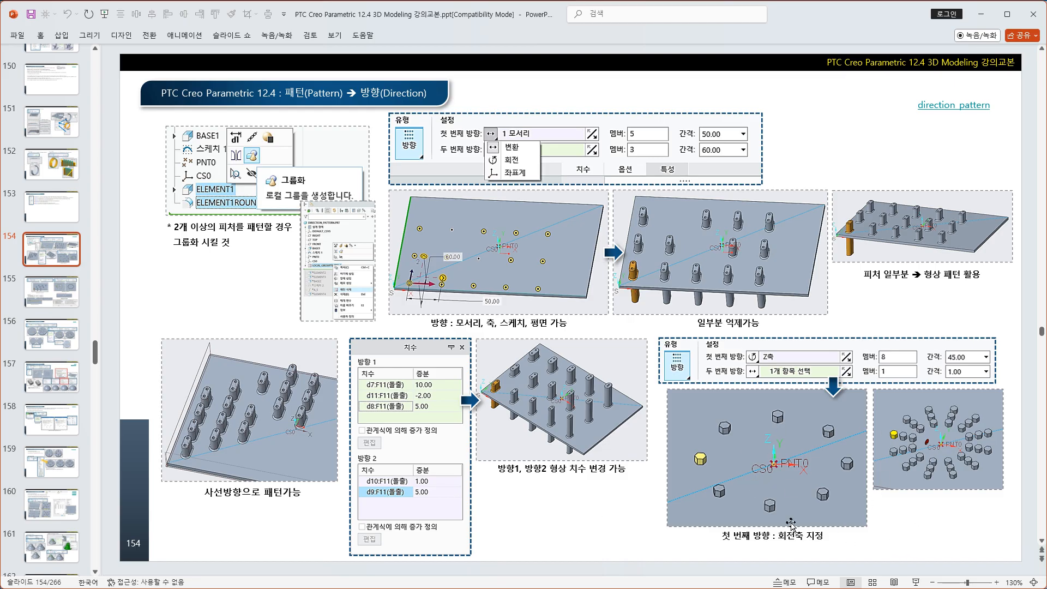
click(447, 588)
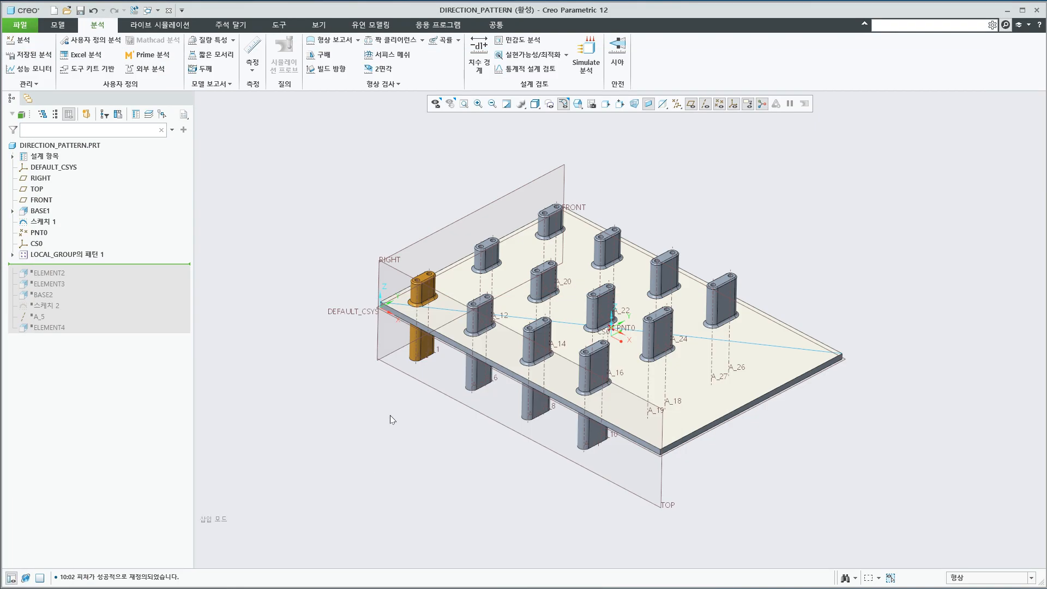
- Delete the pattern of LOCAL_GROUP while keeping the original boss group
click(86, 254)
right_click(87, 255)
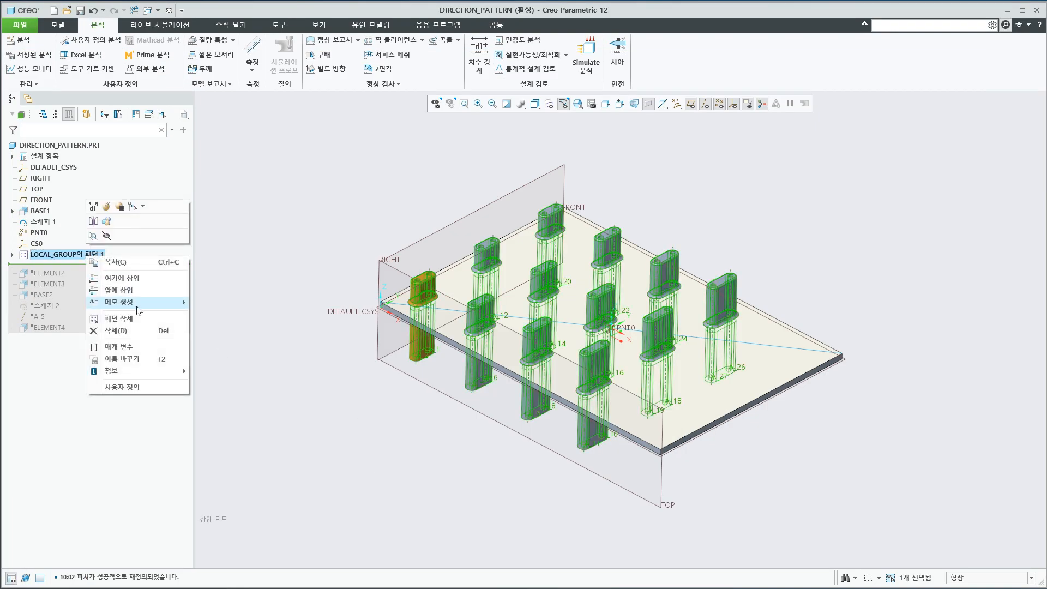
click(132, 318)
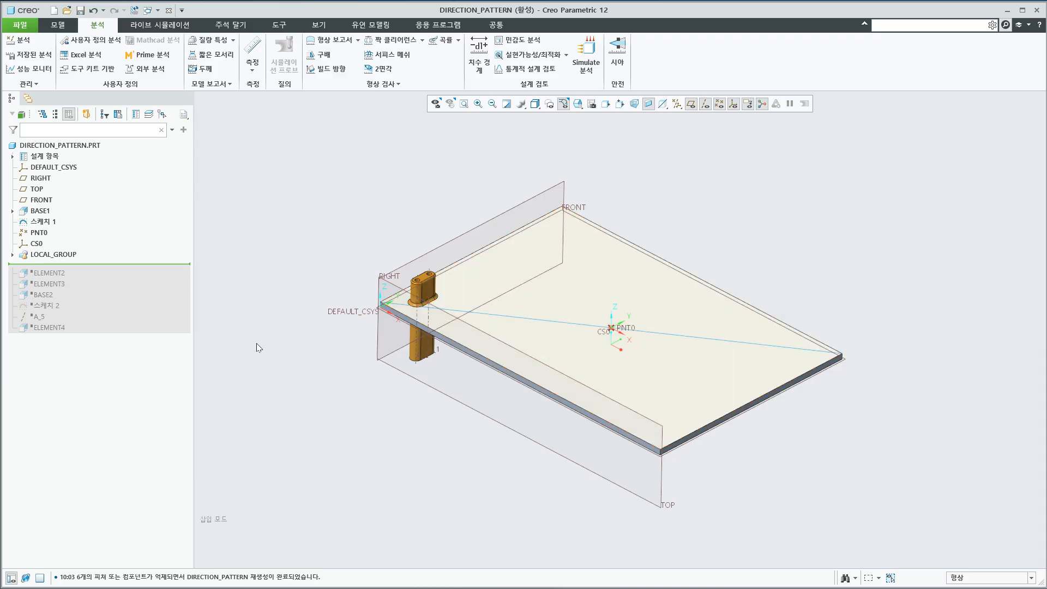
- Move the feature insertion point to after ELEMENT4 to restore the features following LOCAL_GROUP
drag(163, 263, 153, 327)
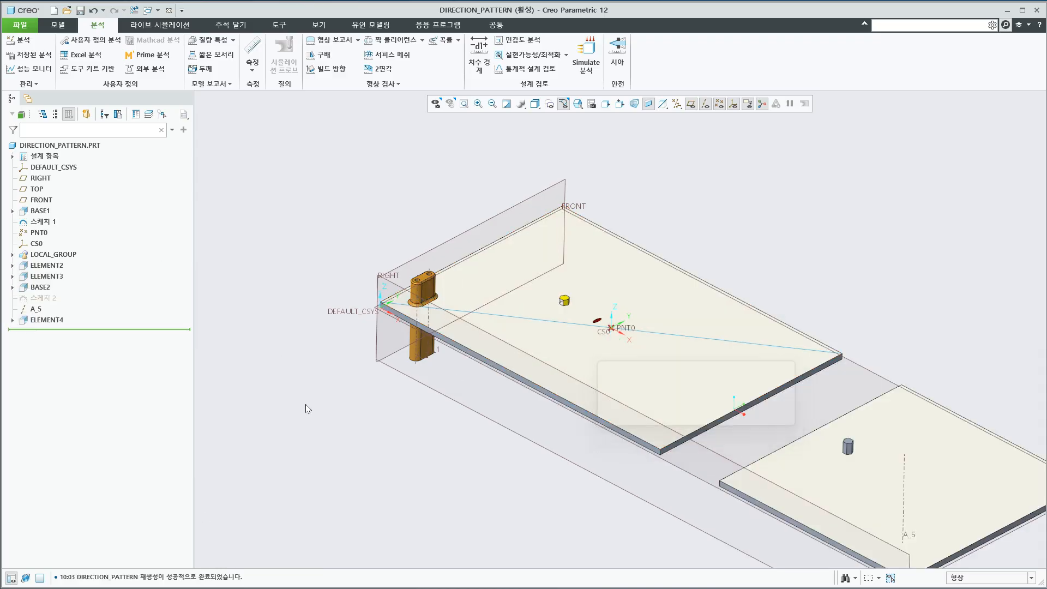
middle_drag(303, 409, 511, 469)
scroll(630, 381, up, 3)
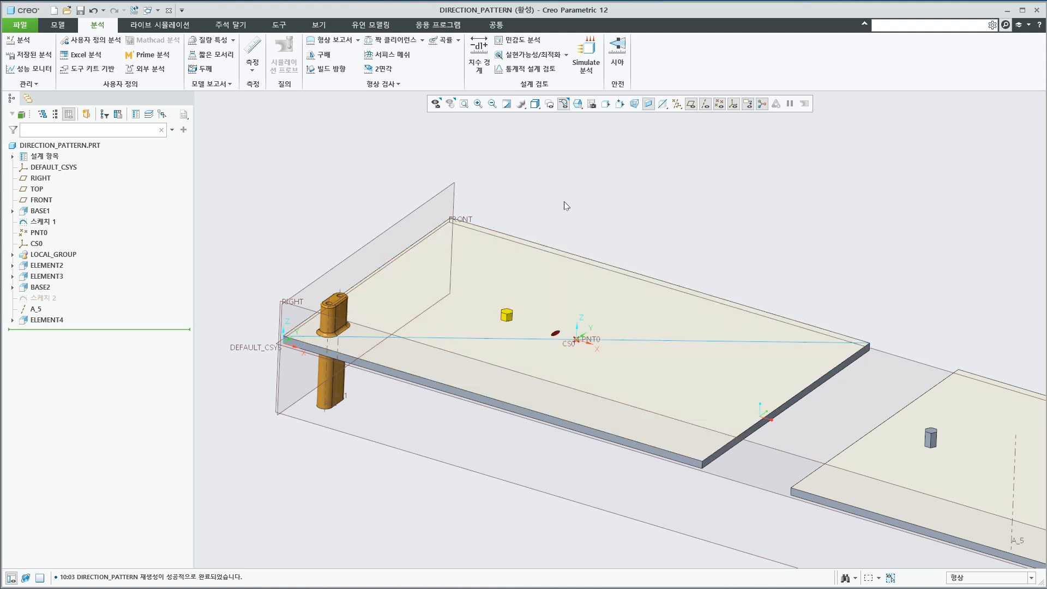
- Start a pattern of ELEMENT2 and set its type to Direction
click(58, 24)
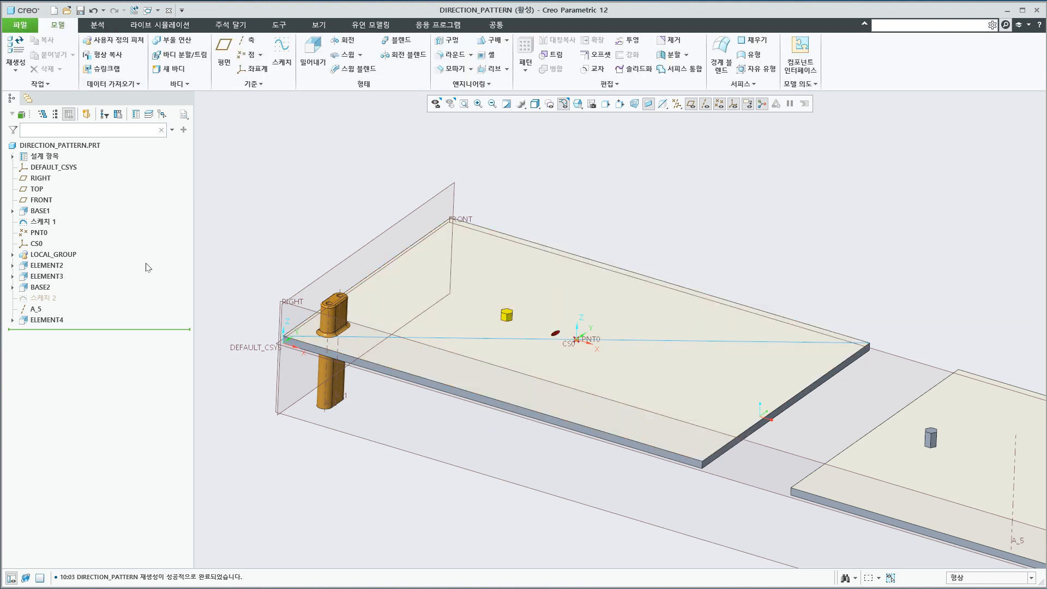
click(51, 266)
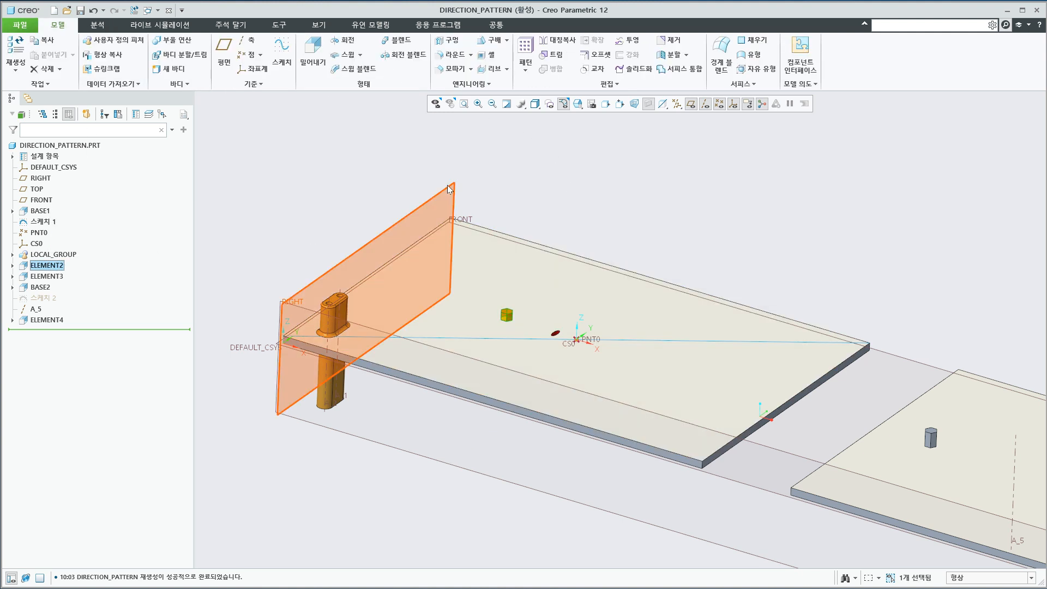
click(526, 71)
click(537, 83)
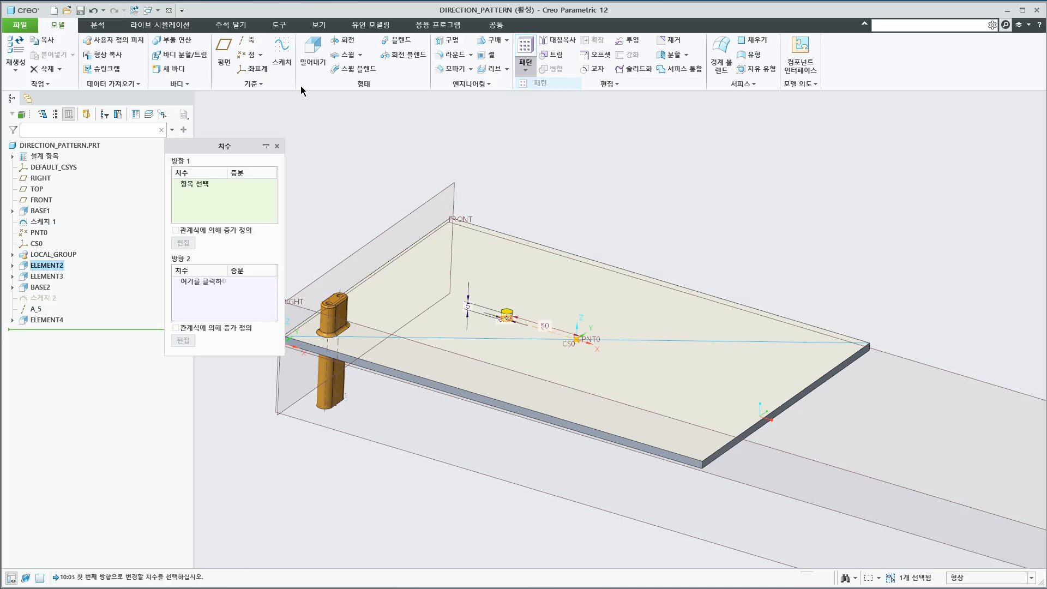
click(64, 71)
click(65, 93)
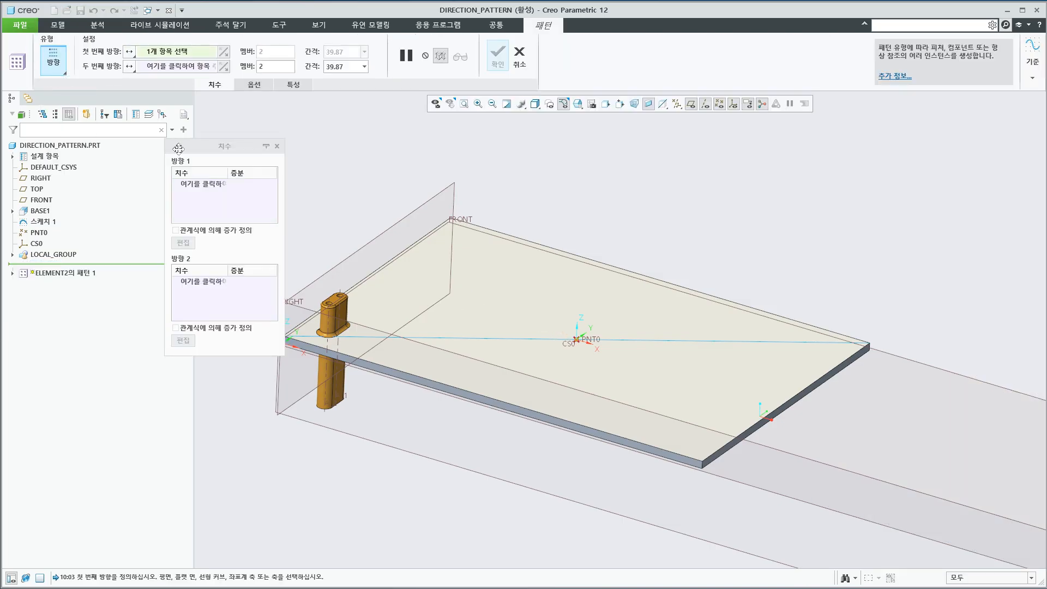
- Make the first pattern direction rotational about the Z axis of coordinate system CS0
click(266, 146)
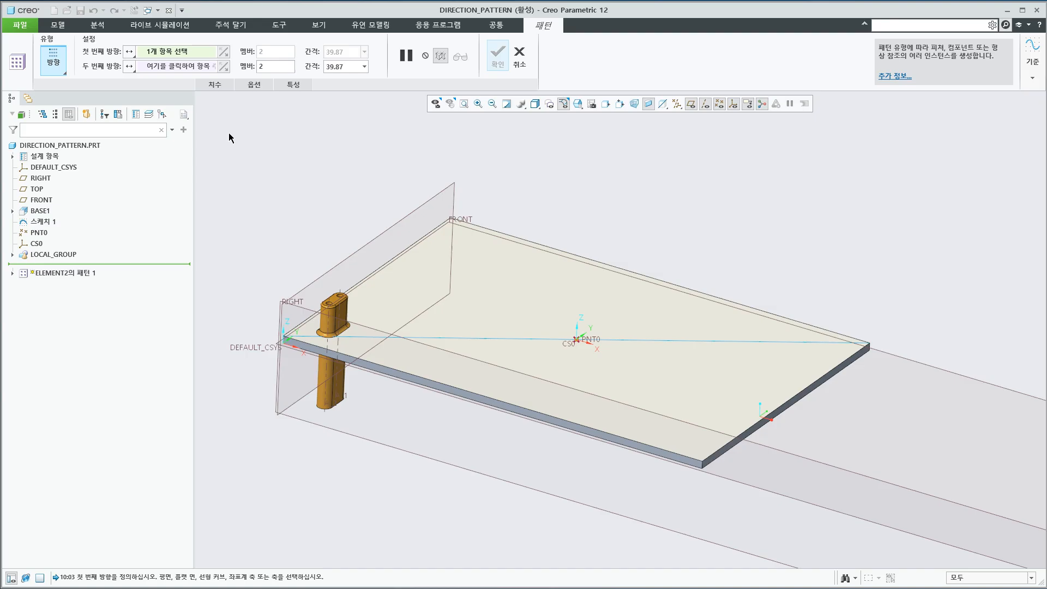
click(130, 52)
click(140, 76)
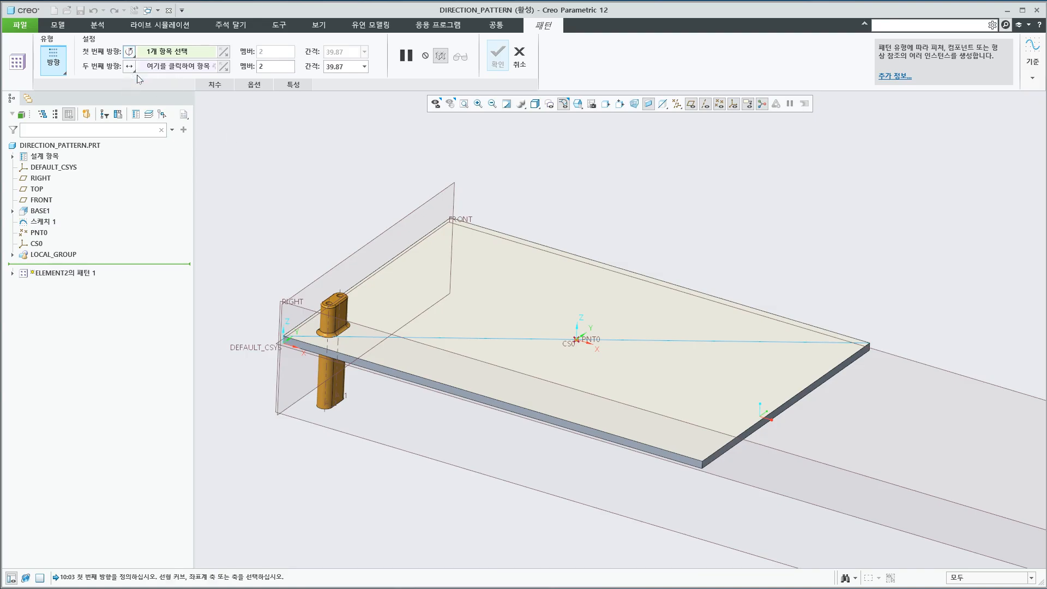
click(573, 328)
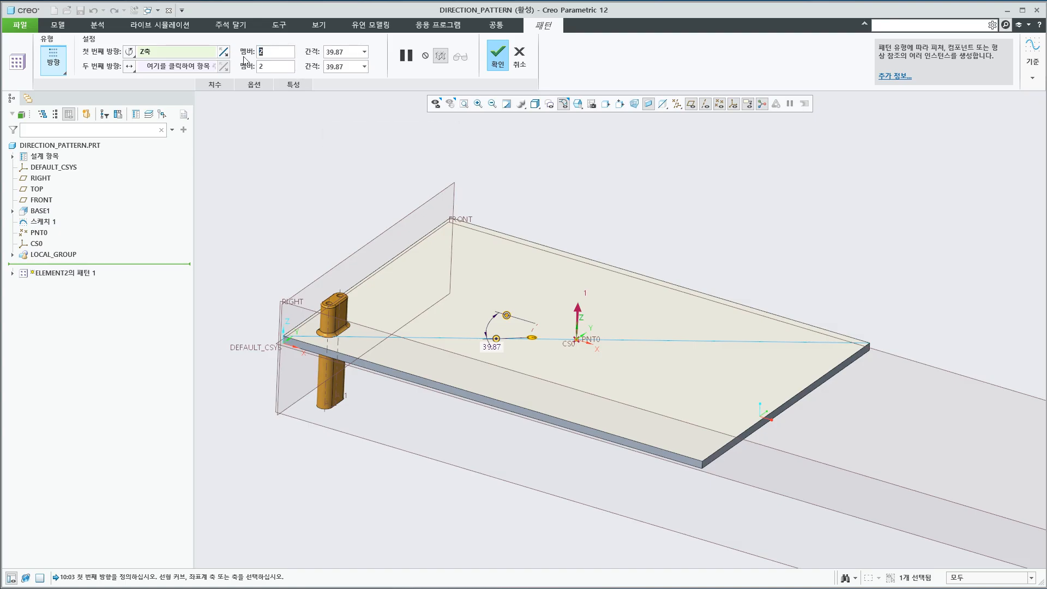
- Set the first direction to 8 members with an angular spacing of 360/8
text(6)
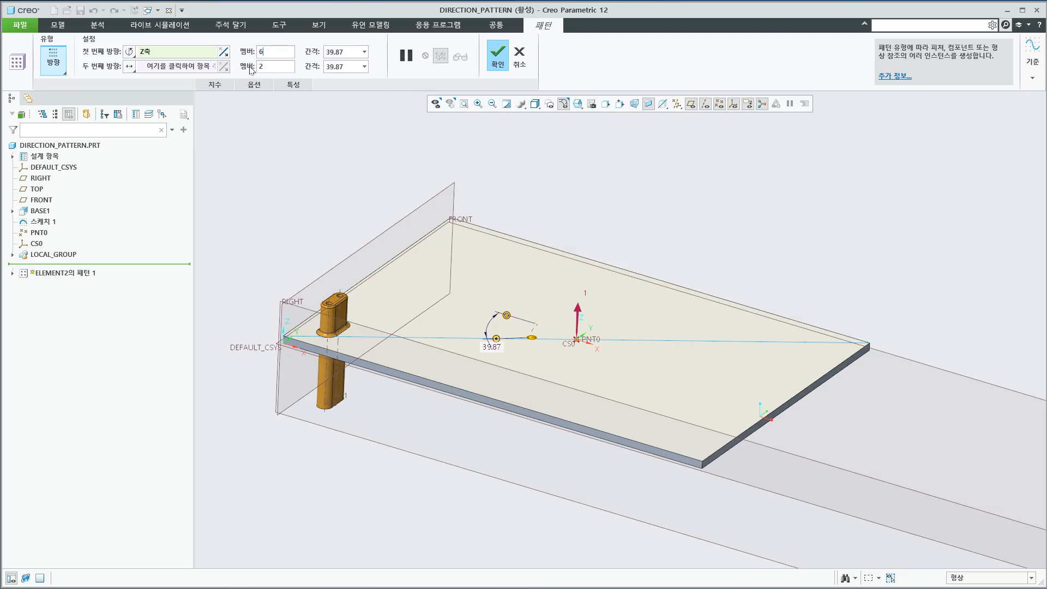
key(BackSpace)
text(8)
click(170, 47)
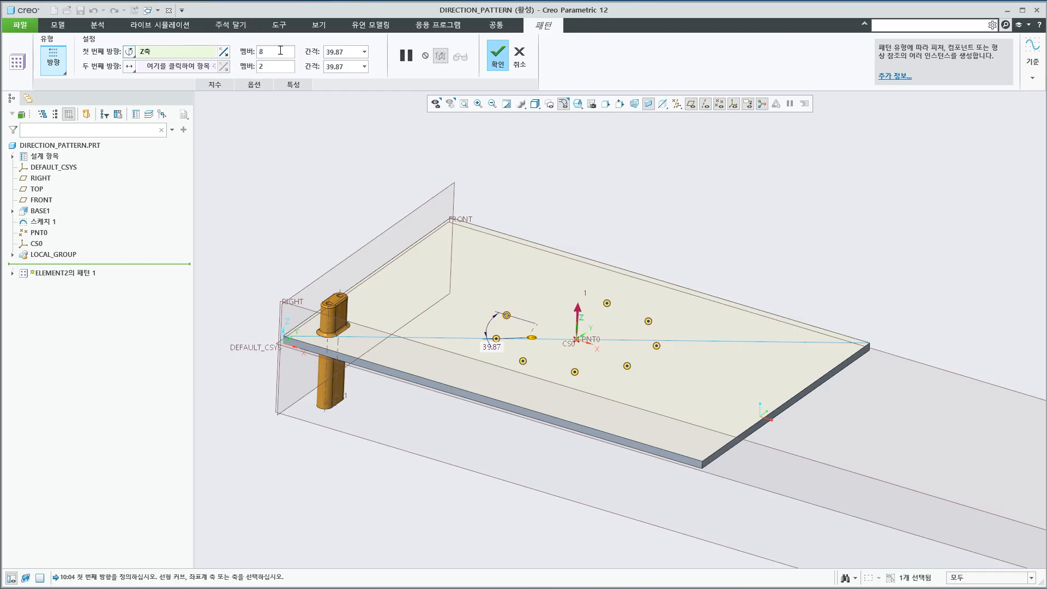
double_click(338, 52)
text(360/)
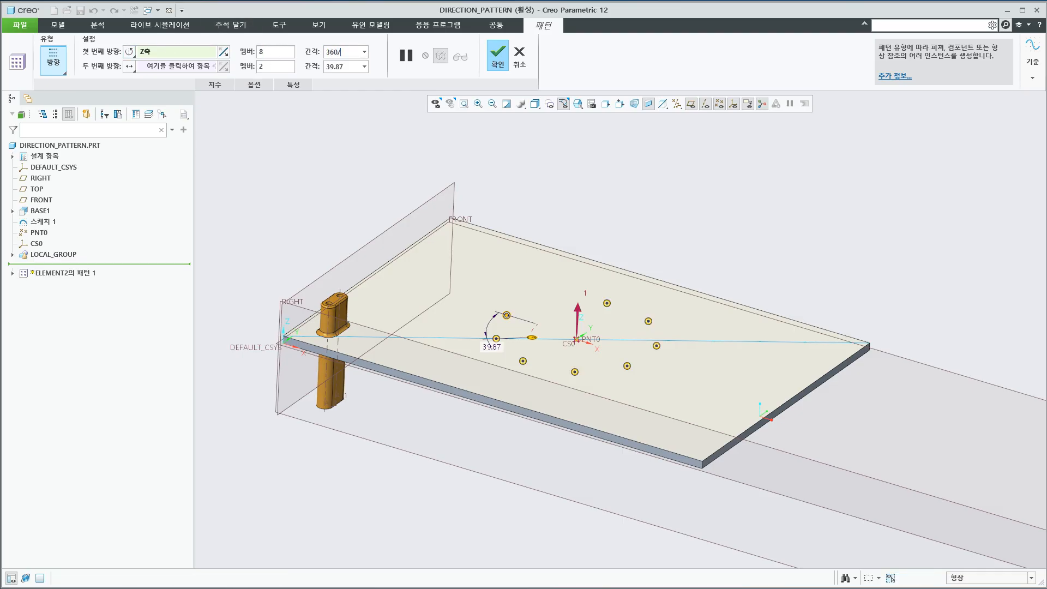
text(8)
key(Return)
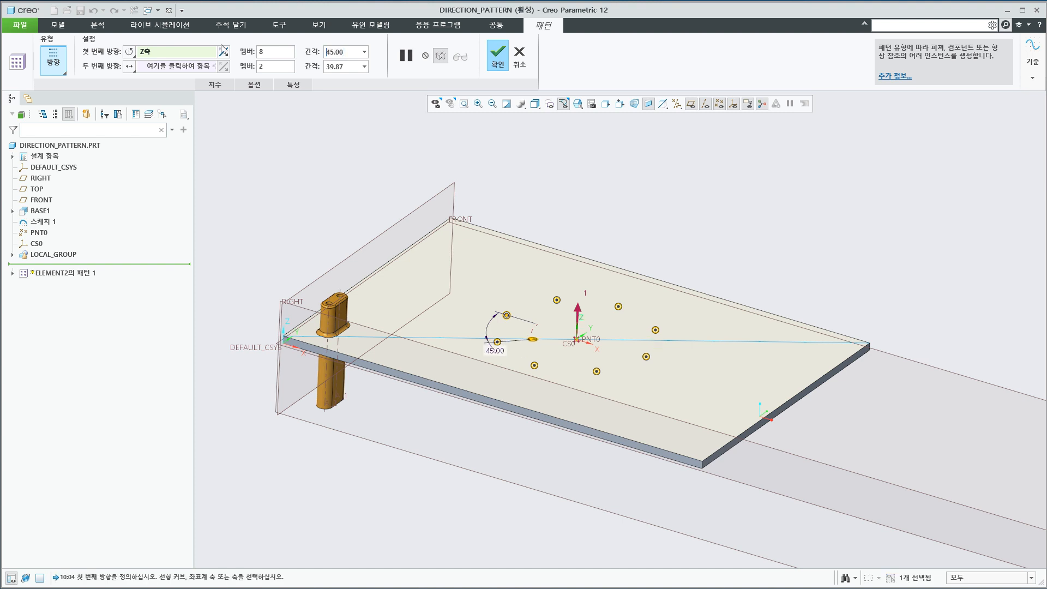
- Try the plate's diagonal sketch line as a translational second direction, and remove that reference
middle_drag(342, 195, 337, 203)
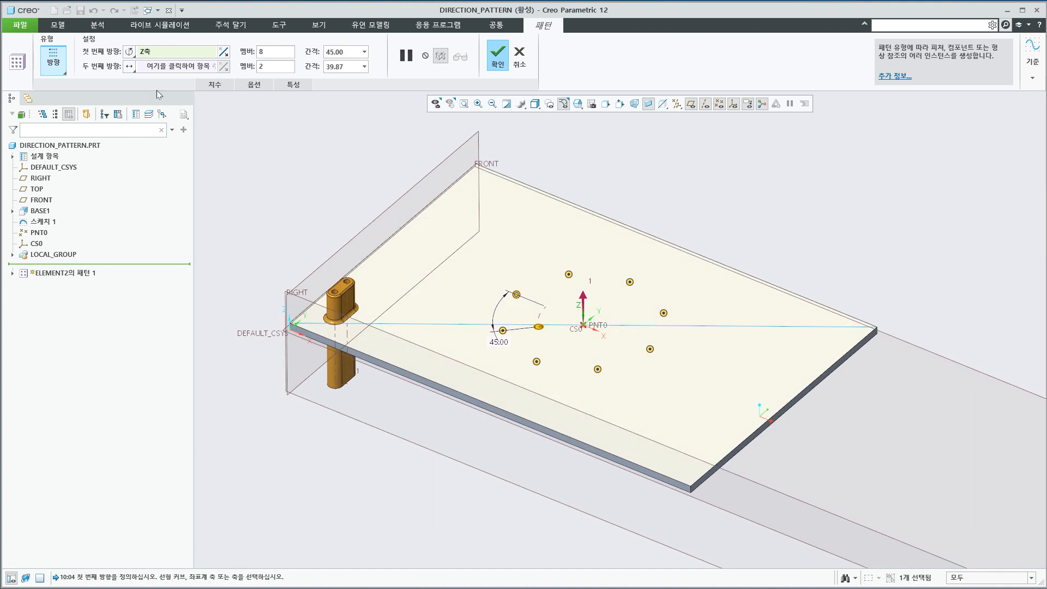
click(138, 71)
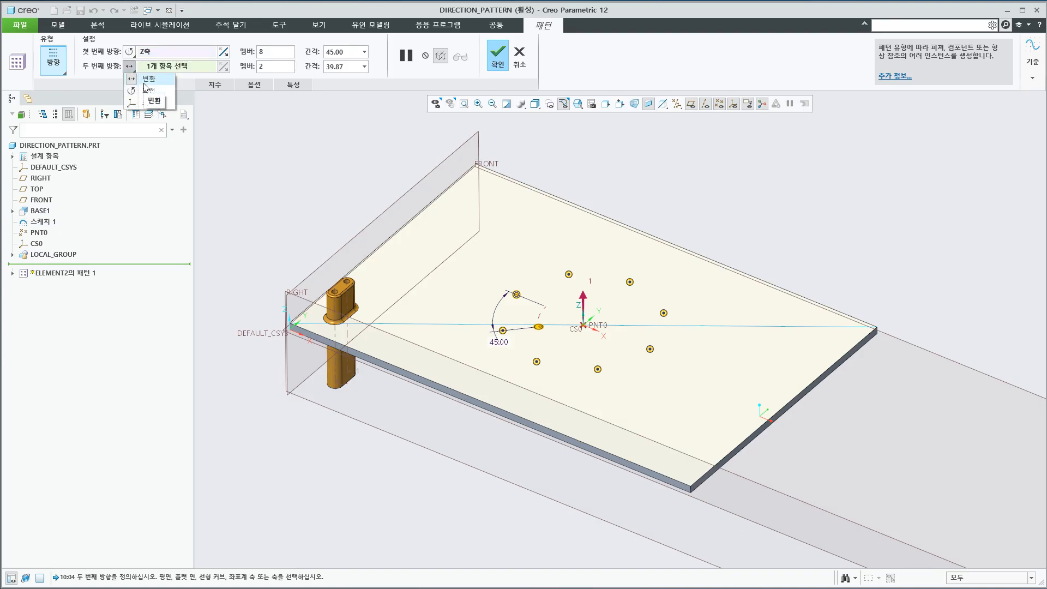
click(146, 87)
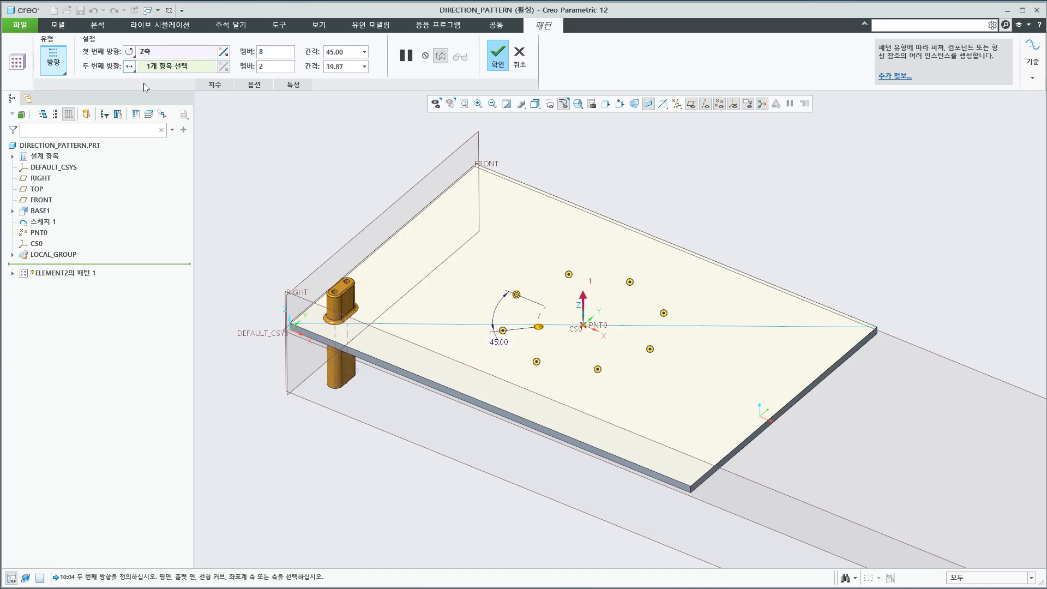
click(168, 64)
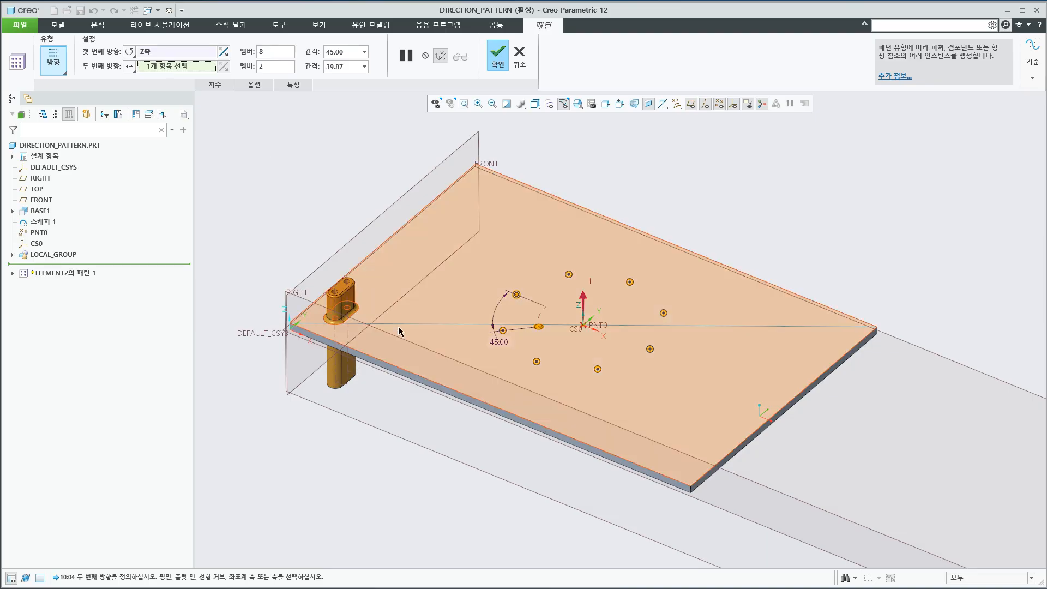
click(621, 327)
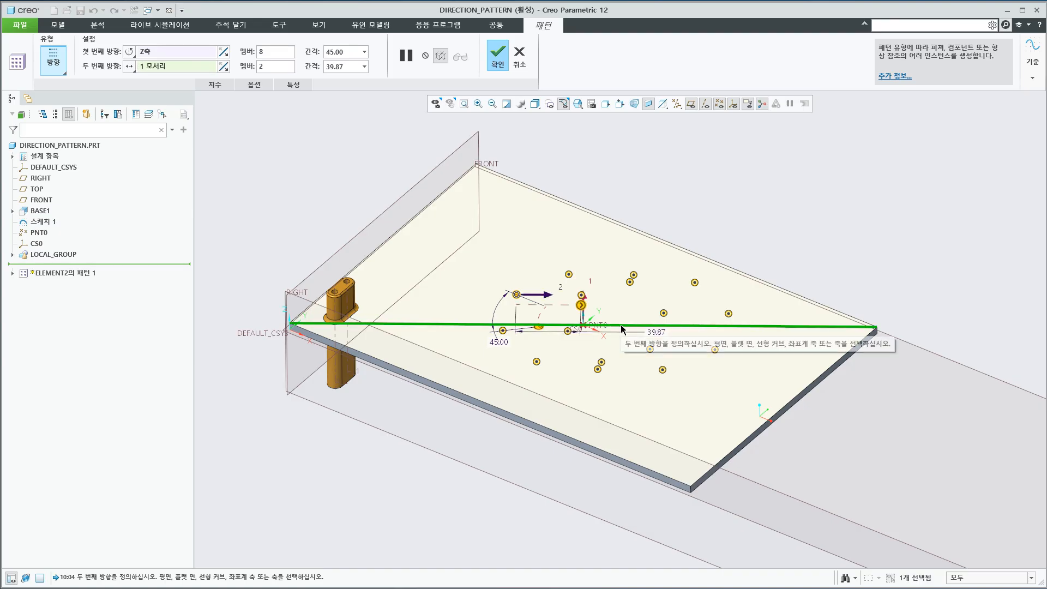
mouse_move(509, 391)
middle_down()
mouse_move(502, 377)
mouse_move(613, 403)
middle_up()
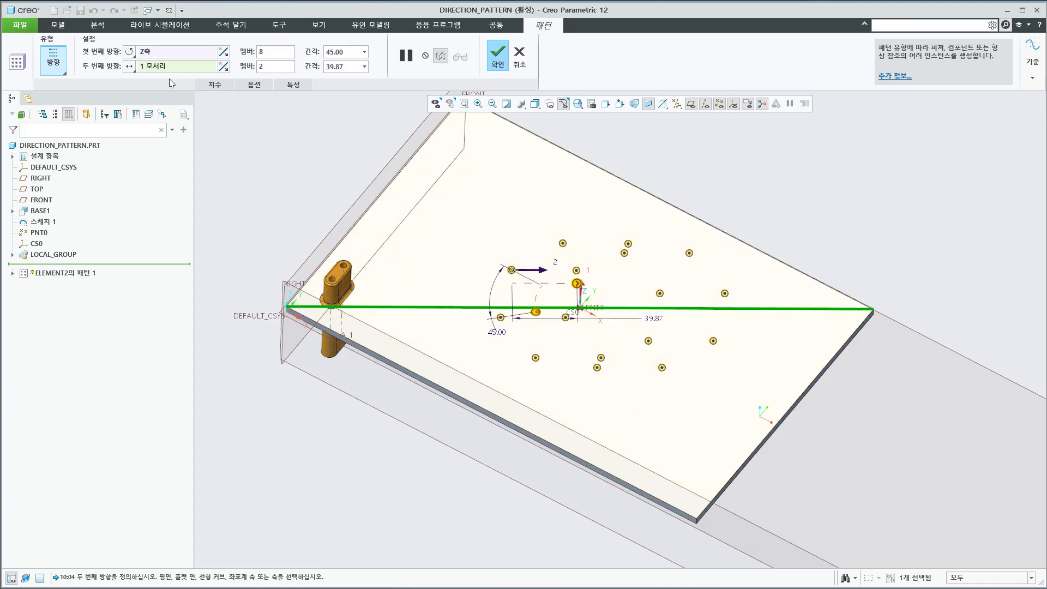
right_click(171, 67)
click(179, 72)
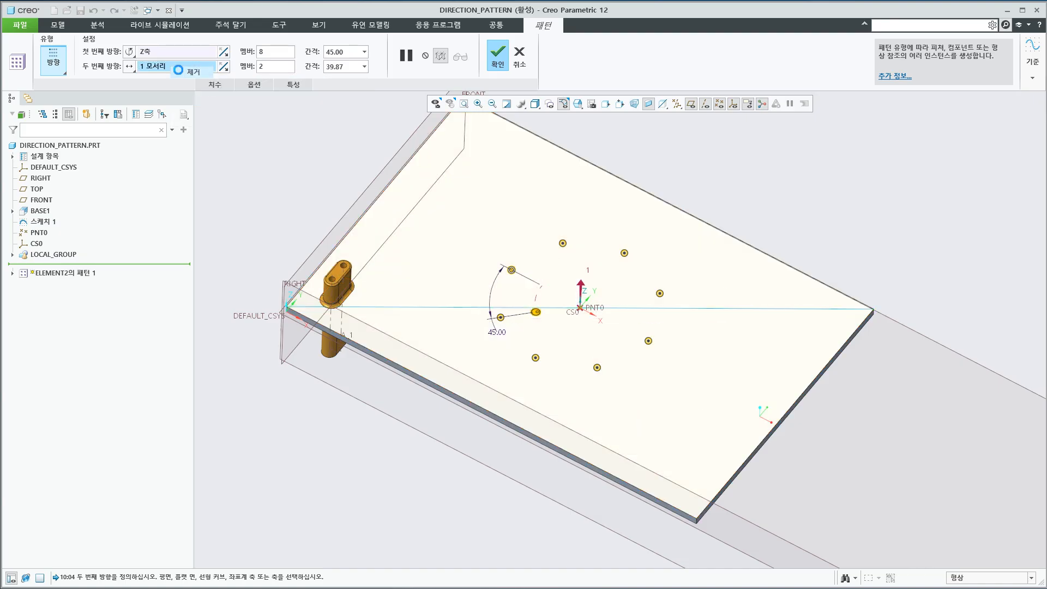
middle_drag(716, 227, 671, 210)
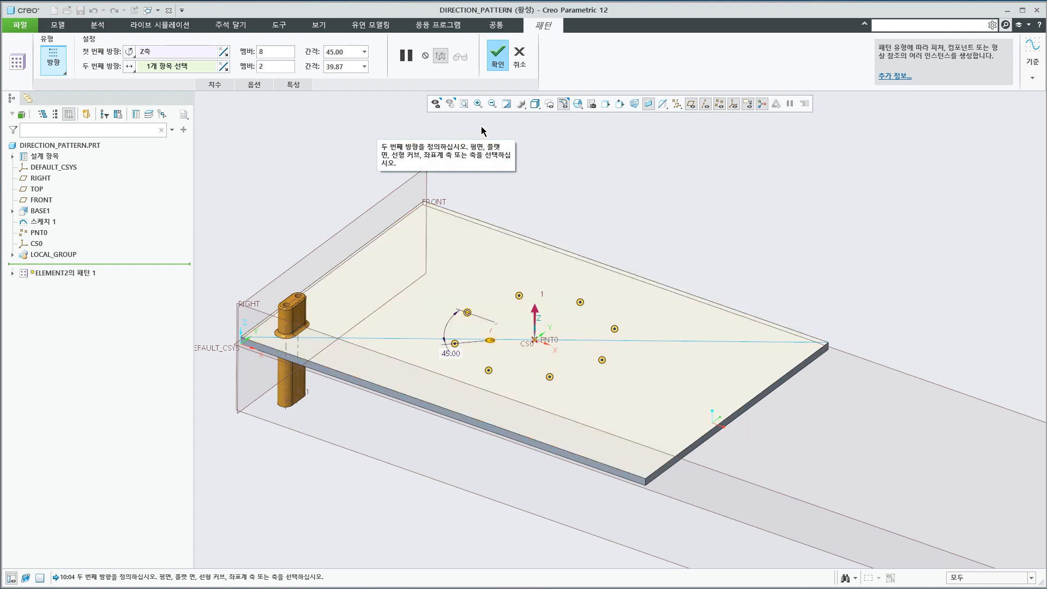
- Complete the rotational pattern of ELEMENT2 and check the rotation example on the PowerPoint slide before returning to Creo Parametric
click(497, 57)
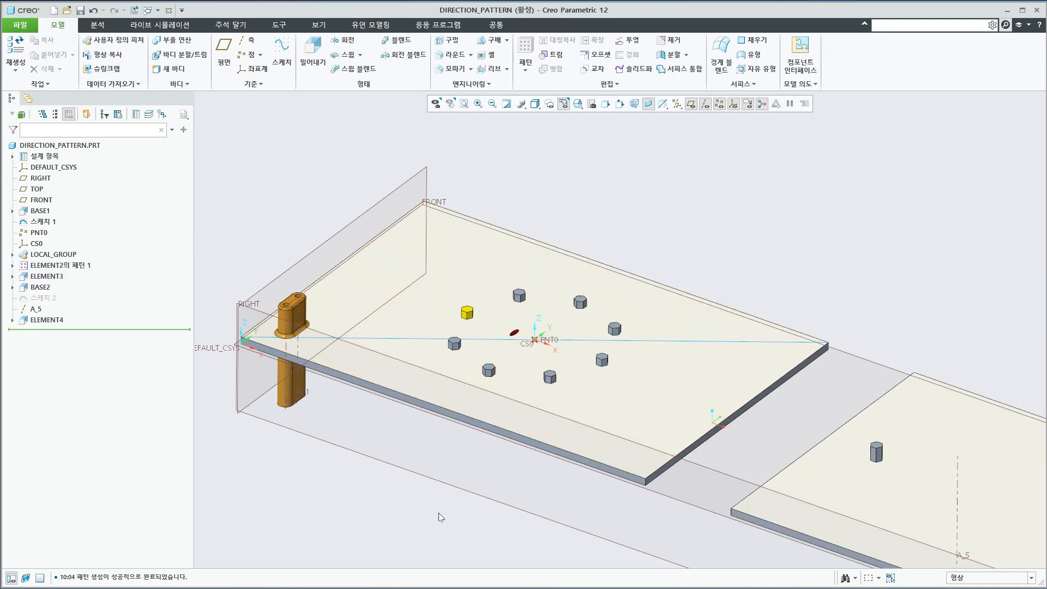
key(alt+Tab)
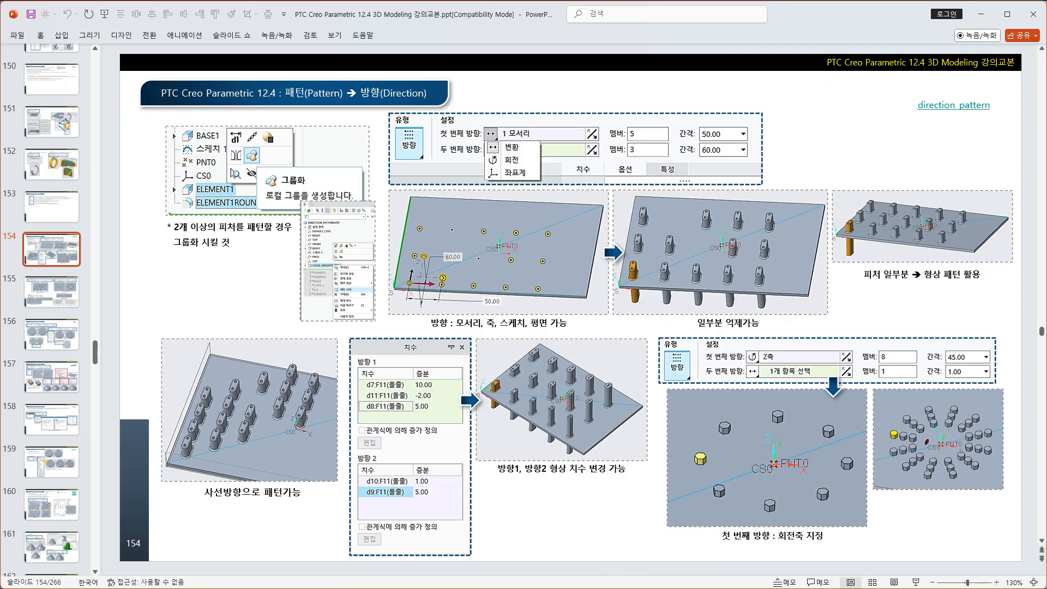
key(alt+Tab)
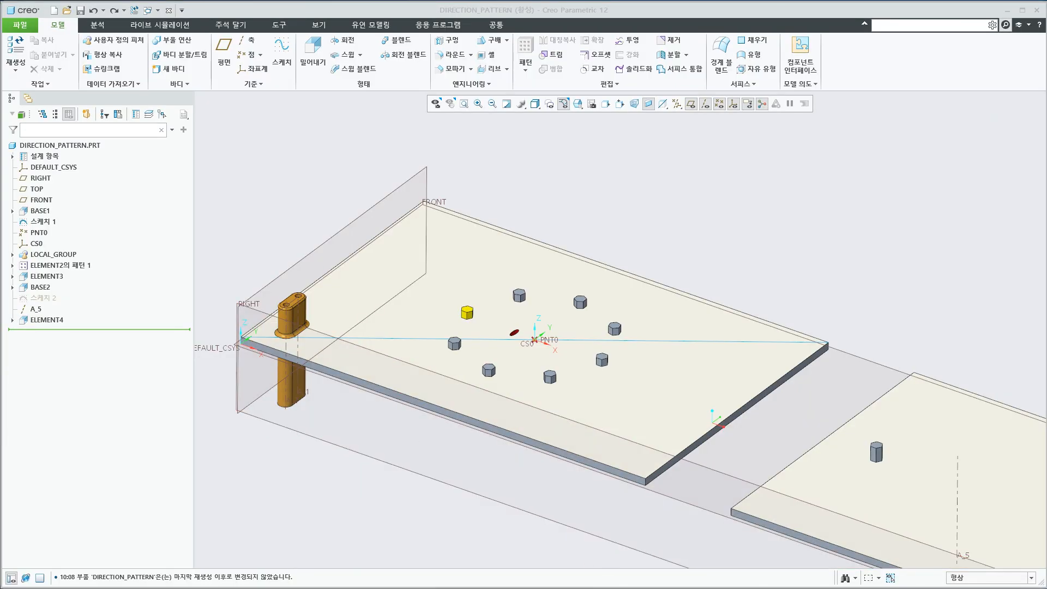
- Check the pattern example on the PowerPoint slide, return to Creo Parametric and remove the pattern of ELEMENT2, keeping the original feature
key(alt+Tab)
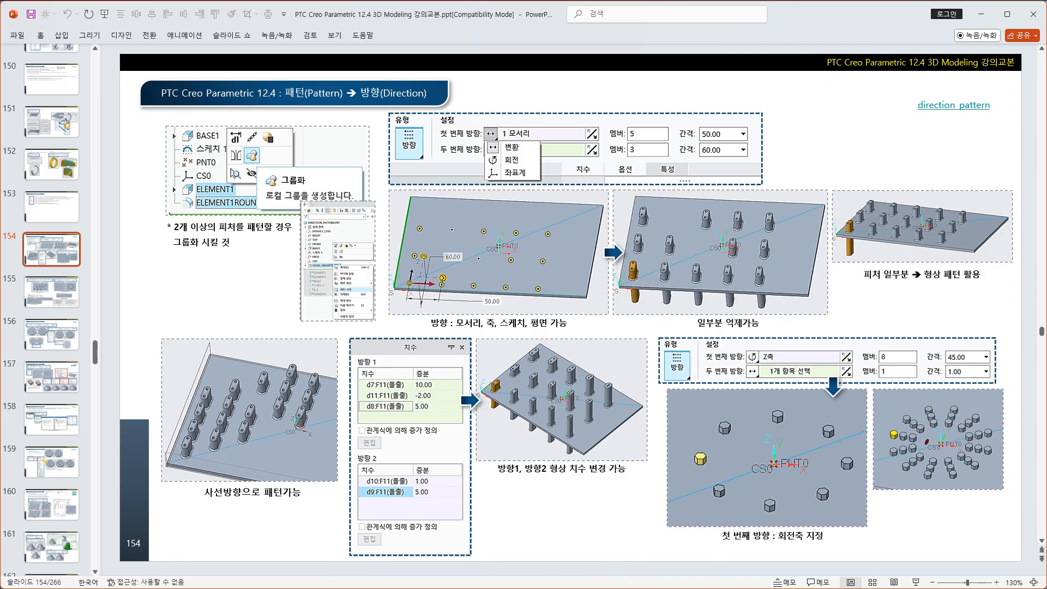
key(alt+Tab)
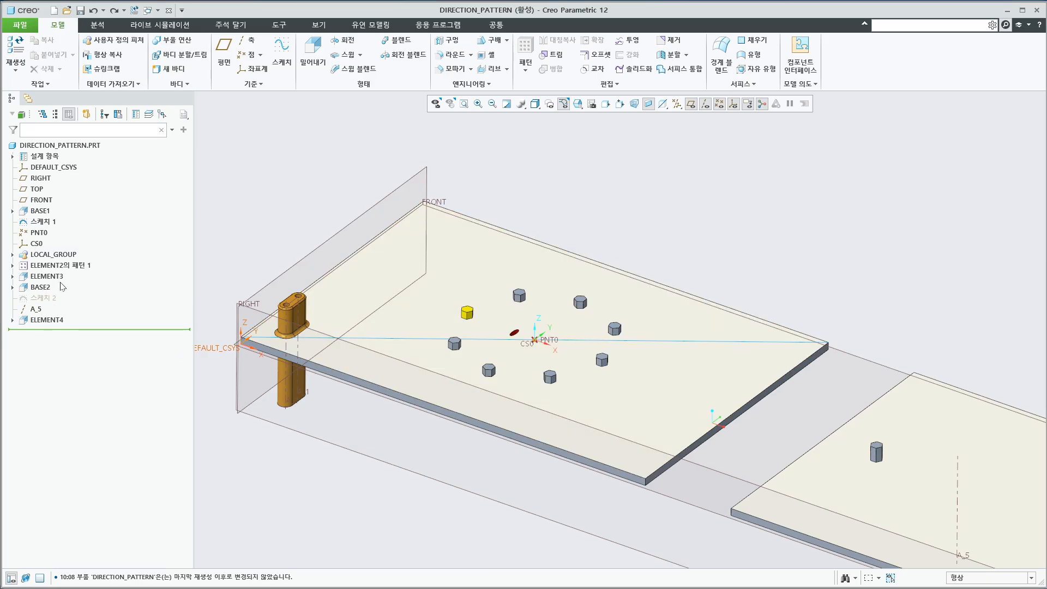
right_click(79, 265)
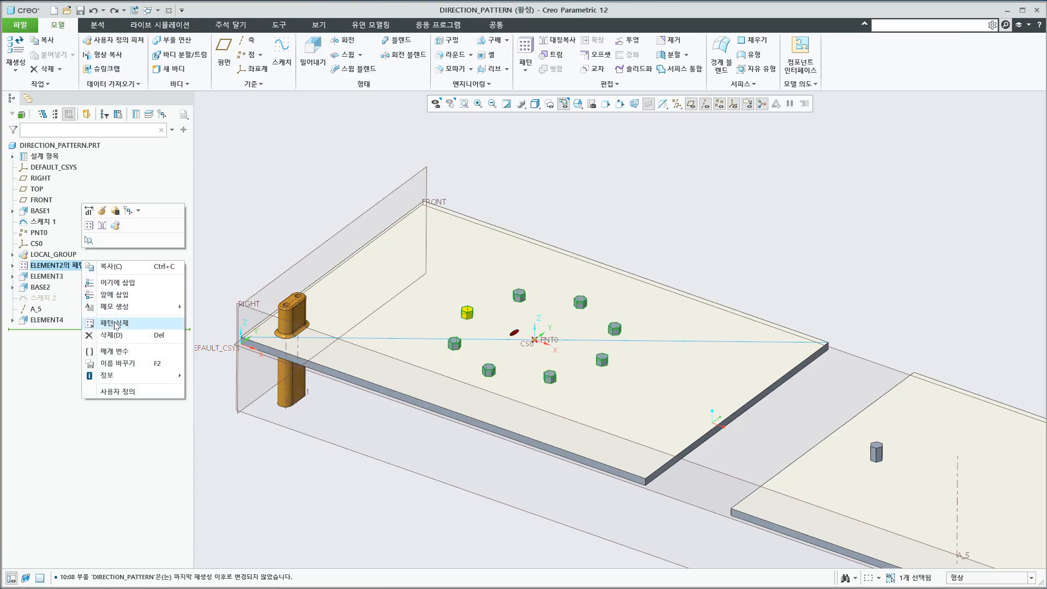
click(114, 323)
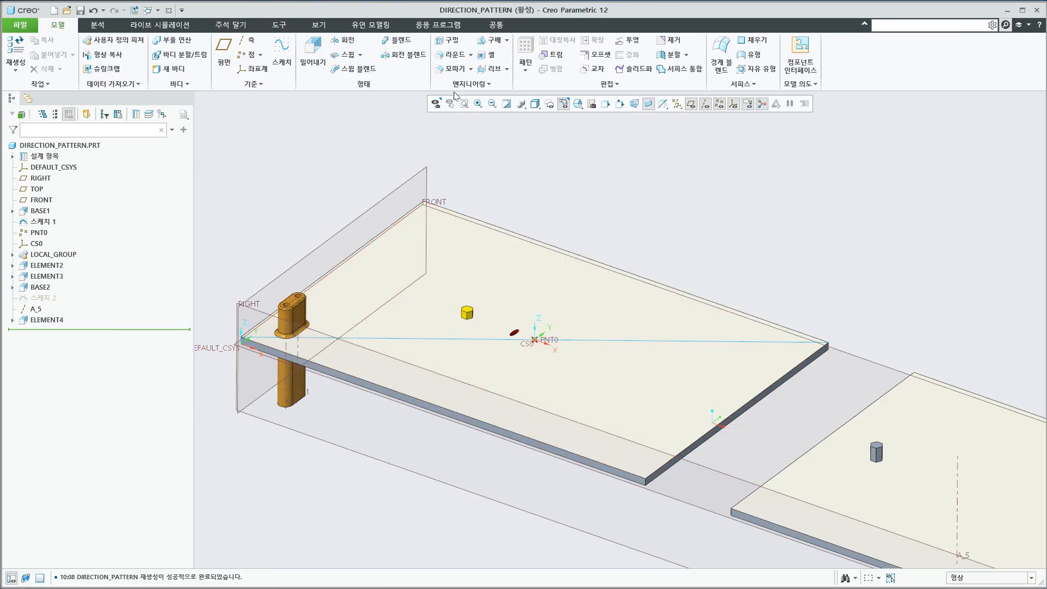
- Start a Direction pattern of ELEMENT2 with the plate's long front edge as the translational first direction
click(66, 265)
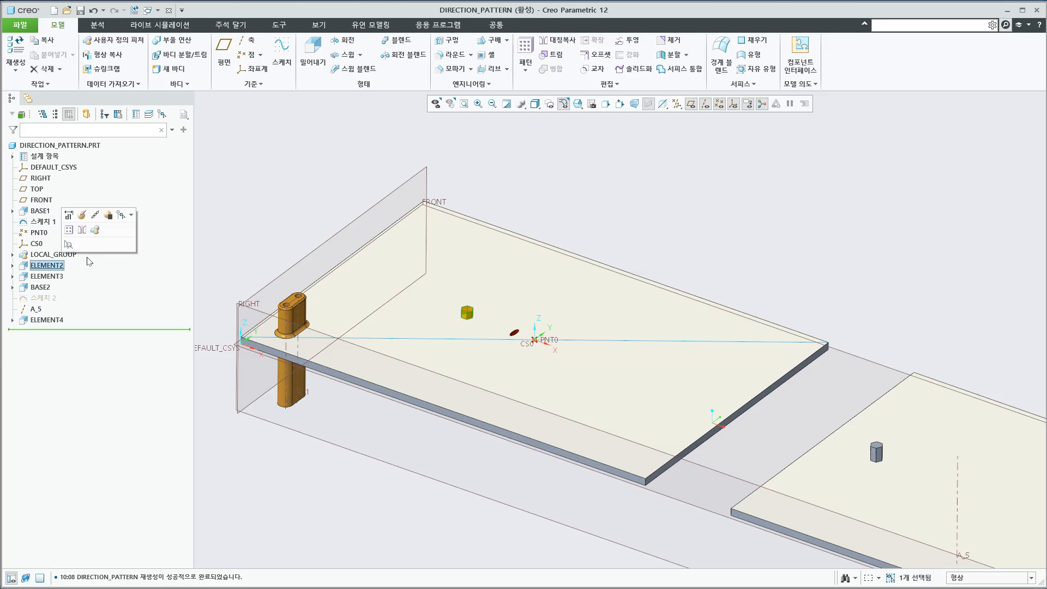
click(525, 55)
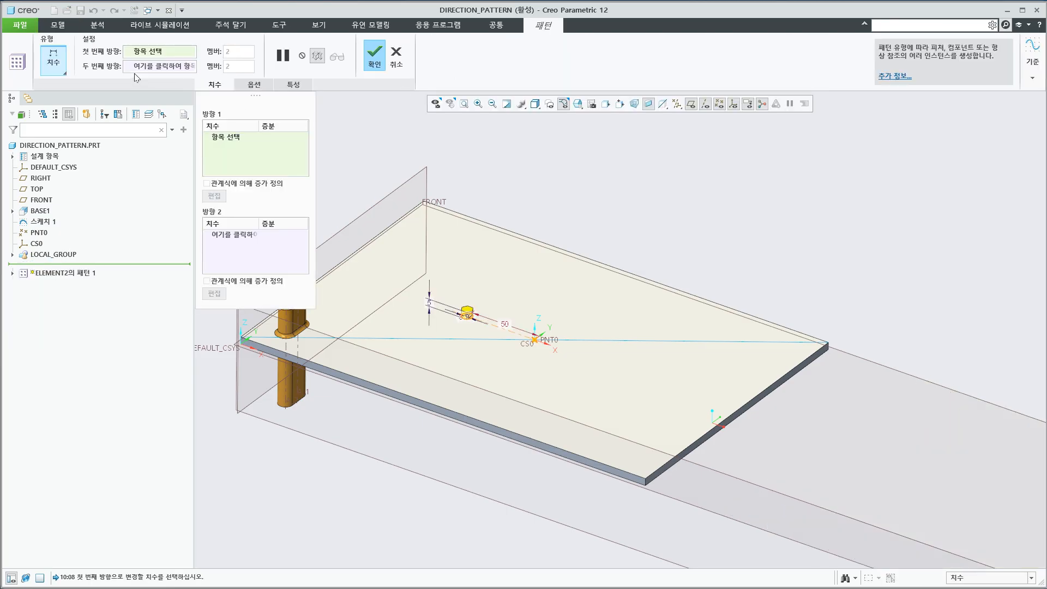
click(53, 60)
click(60, 95)
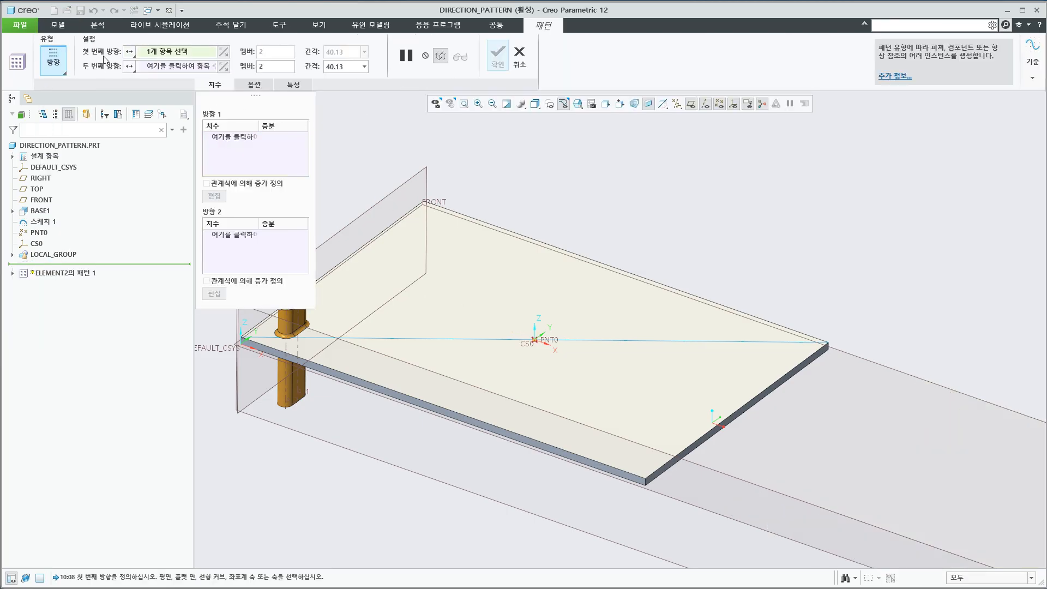
click(129, 53)
click(148, 64)
click(168, 55)
scroll(716, 218, up, 2)
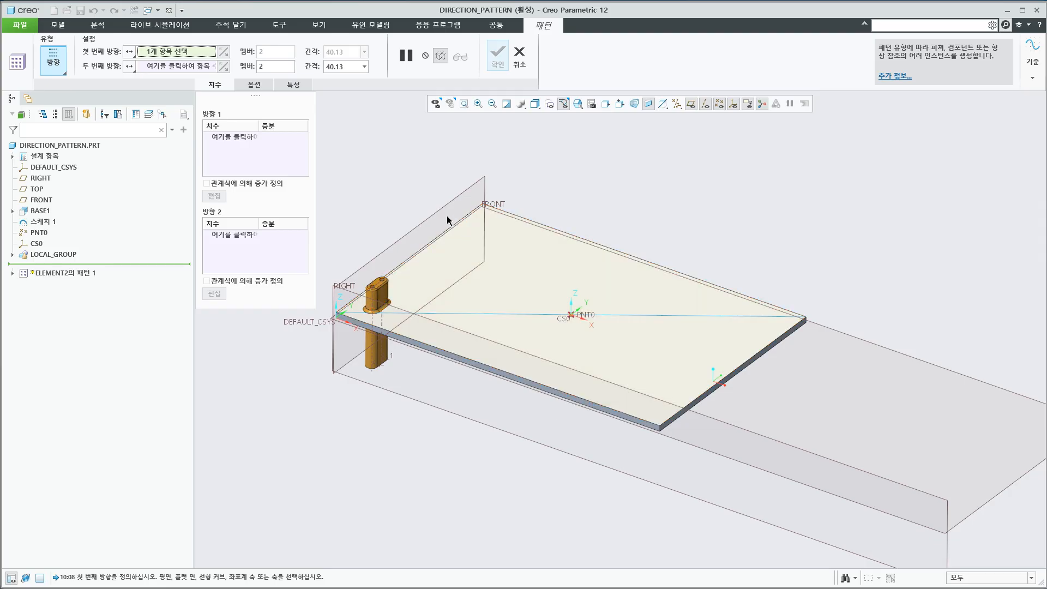
click(534, 385)
scroll(529, 332, down, 3)
- Set the first direction to 3 members with a spacing of 15
drag(265, 52, 179, 51)
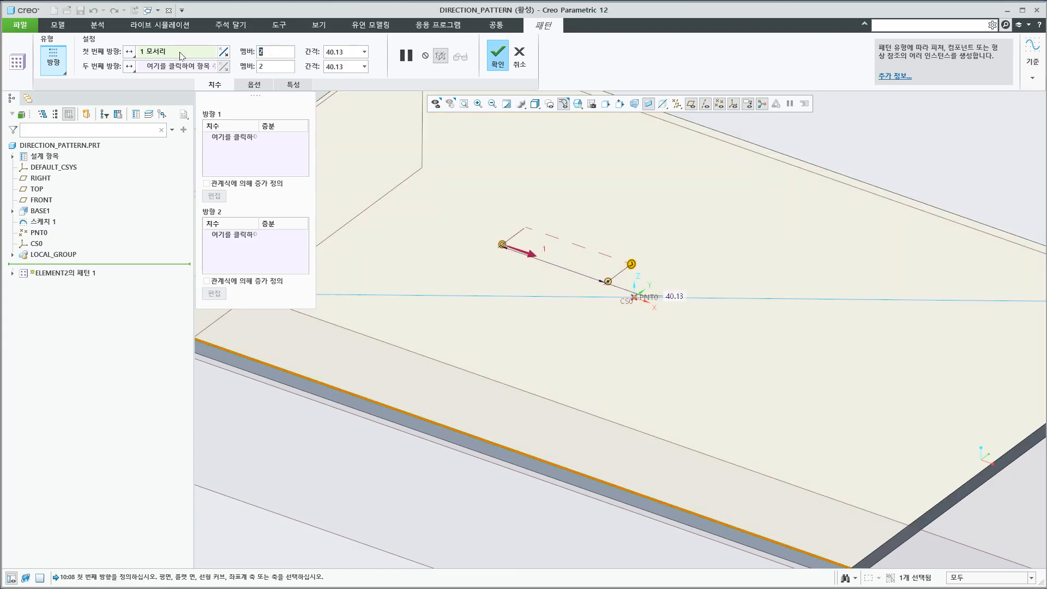
text(3)
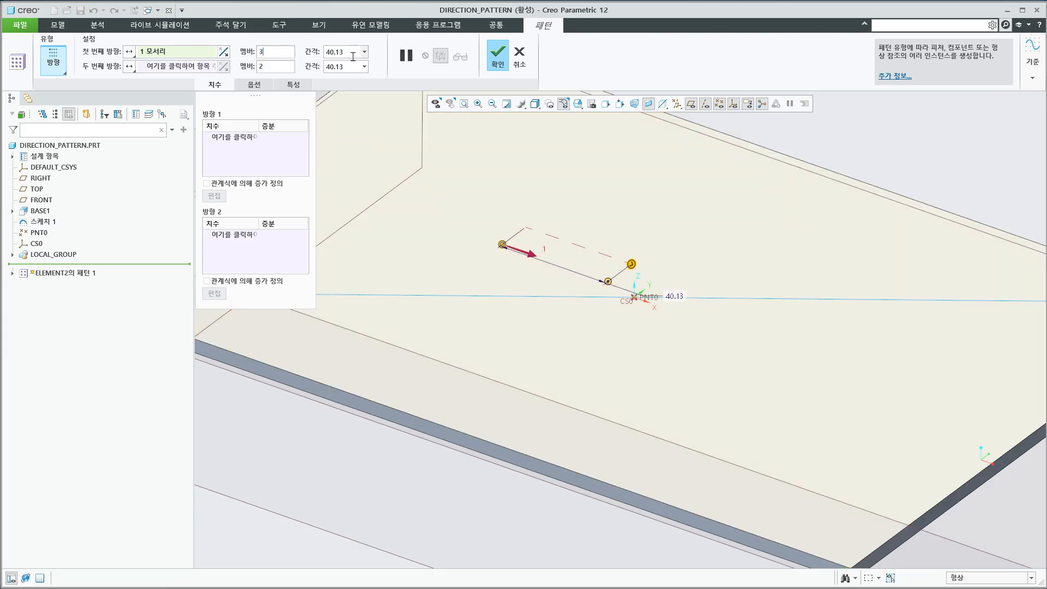
drag(353, 54, 285, 20)
text(10)
key(Return)
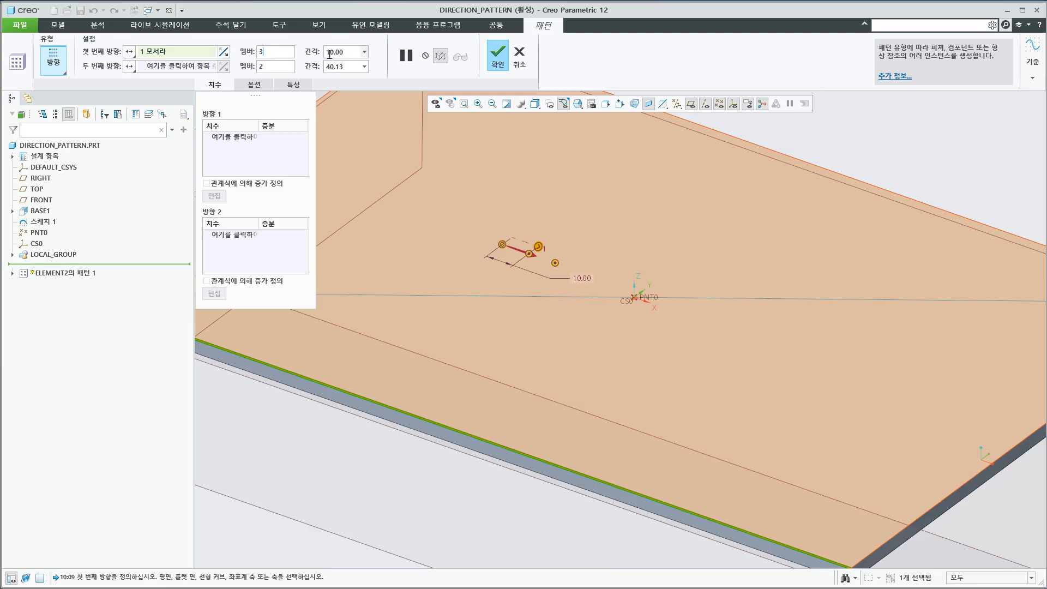
drag(348, 52, 314, 57)
text(15)
key(Return)
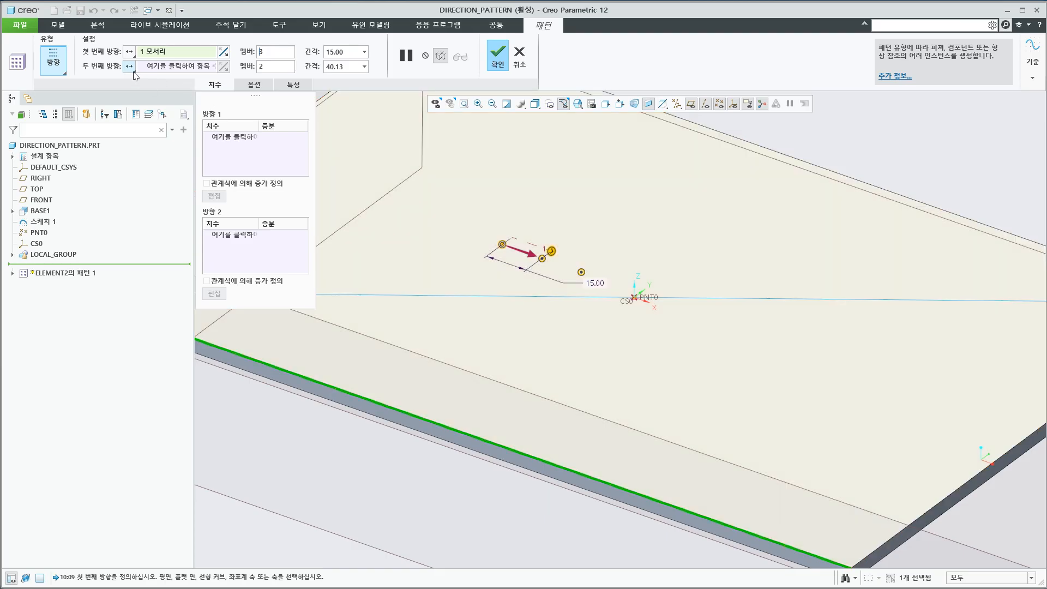
- Make the second pattern direction rotational about the Z axis of coordinate system CS0
click(134, 73)
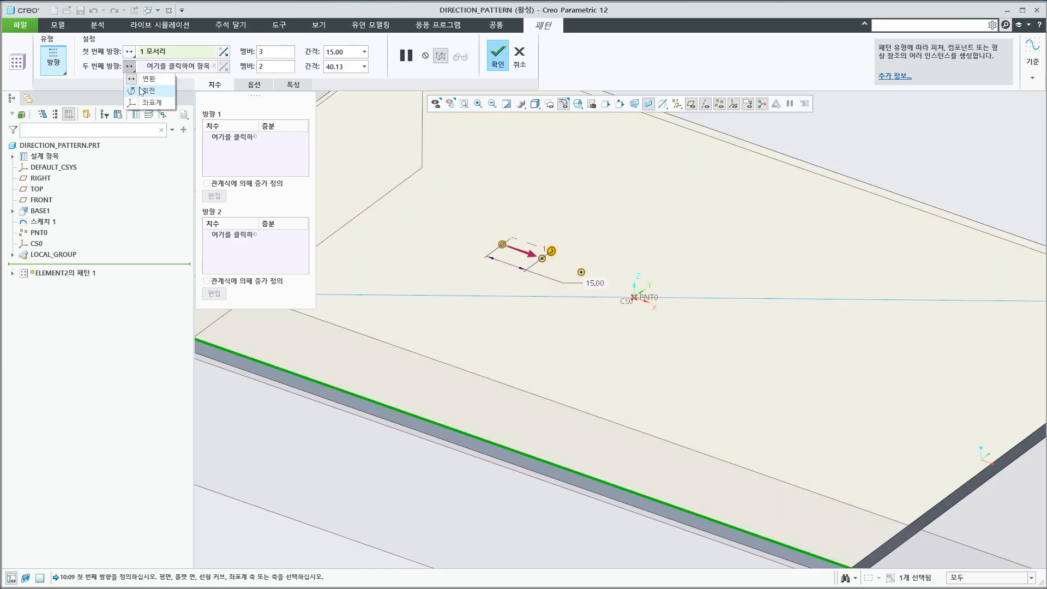
click(143, 86)
click(176, 68)
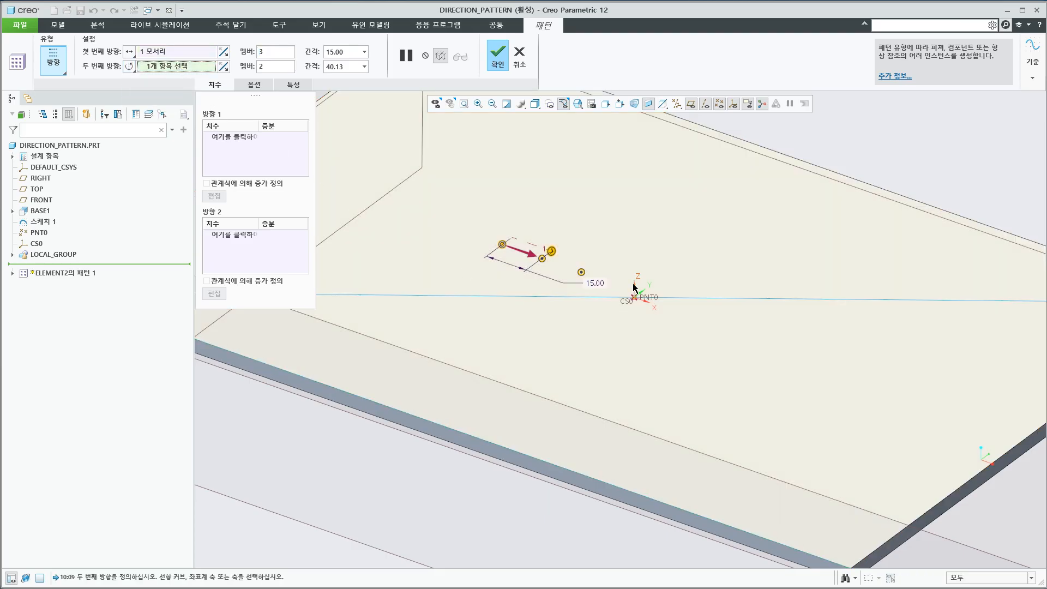
click(633, 281)
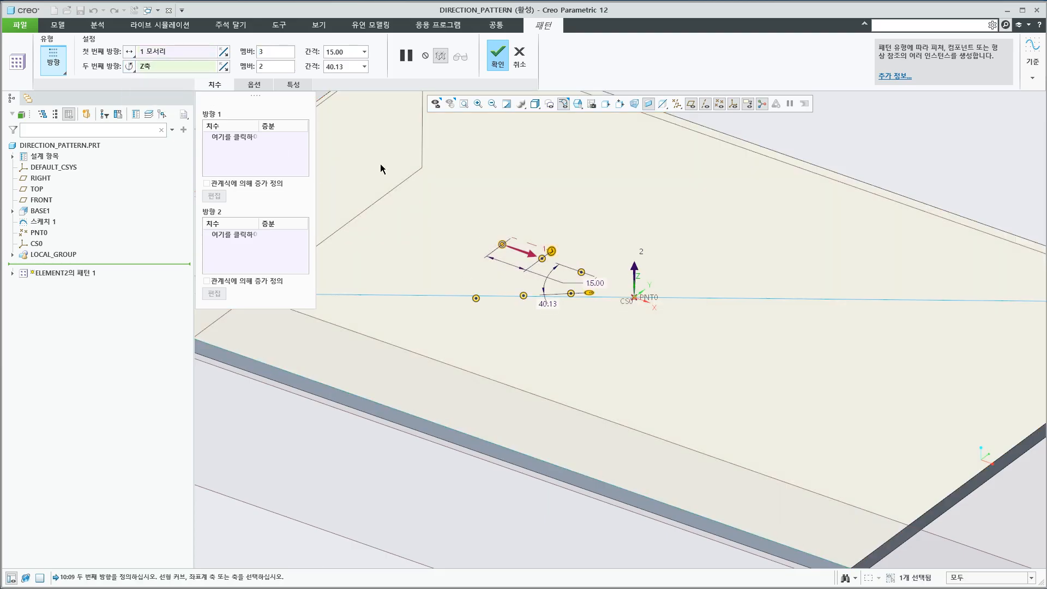
- Set the second direction to 10 members with an angular spacing of 36
double_click(280, 66)
text(10)
key(Return)
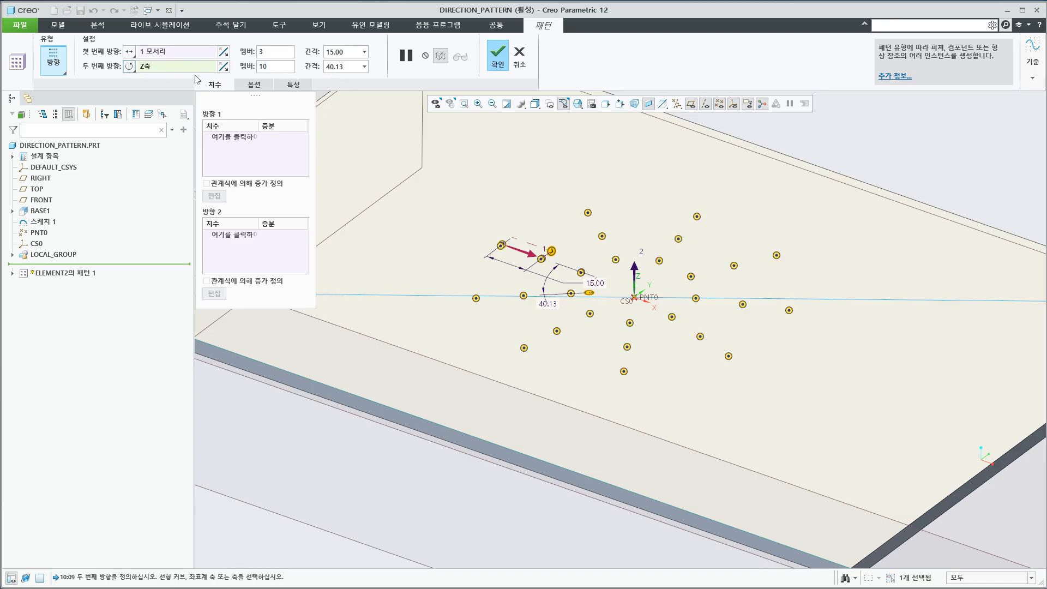
double_click(333, 66)
text(36)
key(Return)
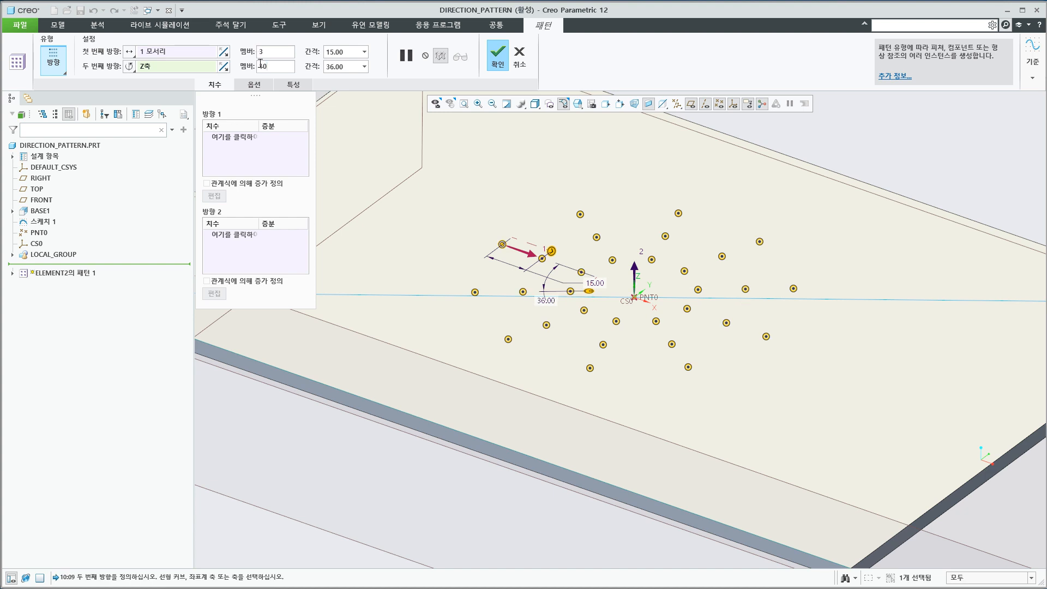
- Change the first direction's spacing to 10 and complete the pattern of ELEMENT2
drag(352, 51, 262, 42)
text(10)
key(Return)
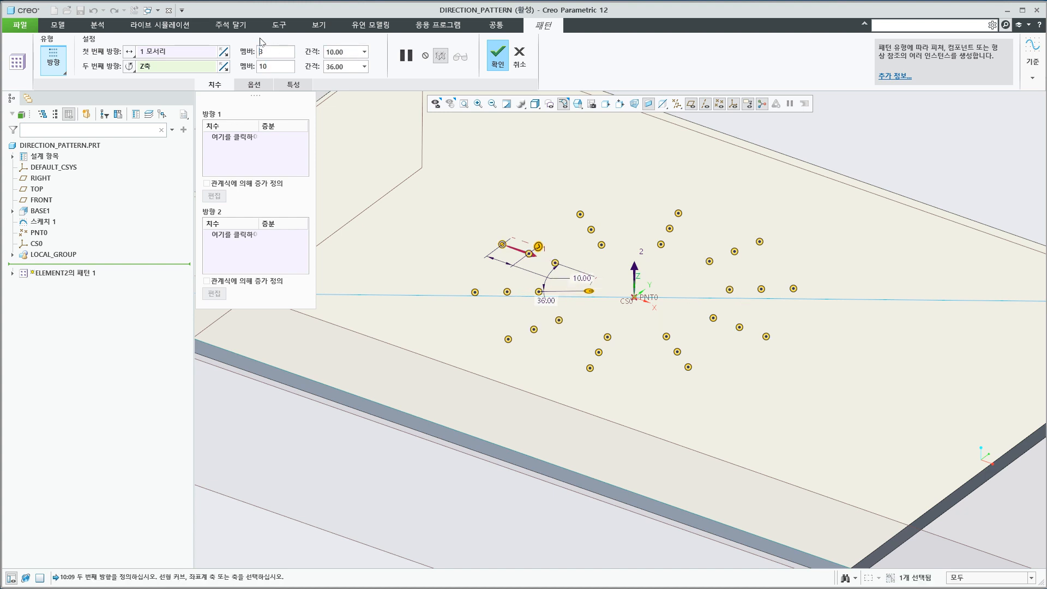
click(497, 55)
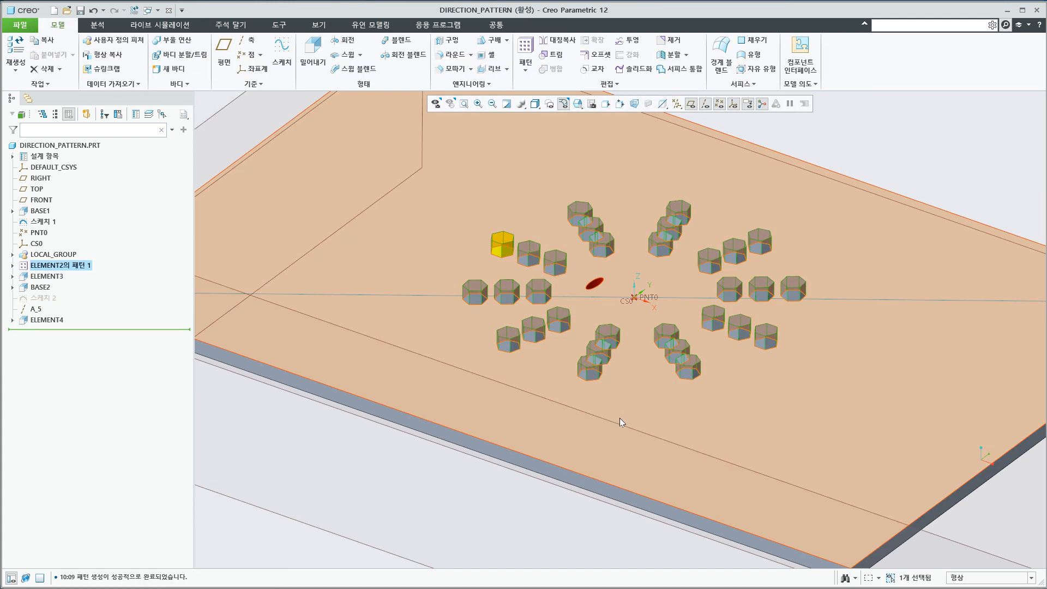
scroll(619, 417, up, 2)
click(836, 182)
middle_drag(832, 173, 832, 180)
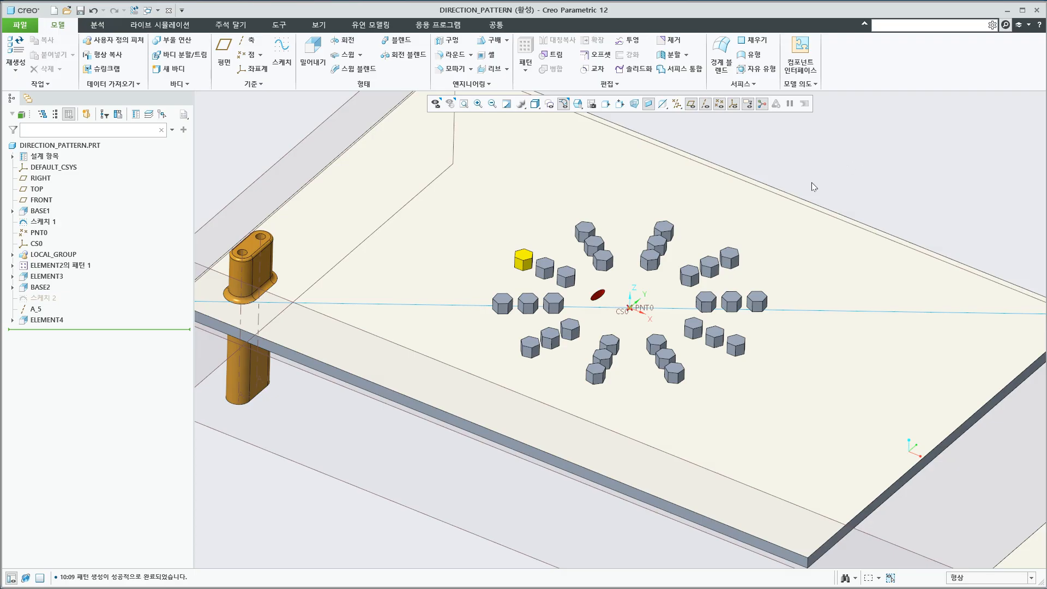
scroll(525, 478, up, 3)
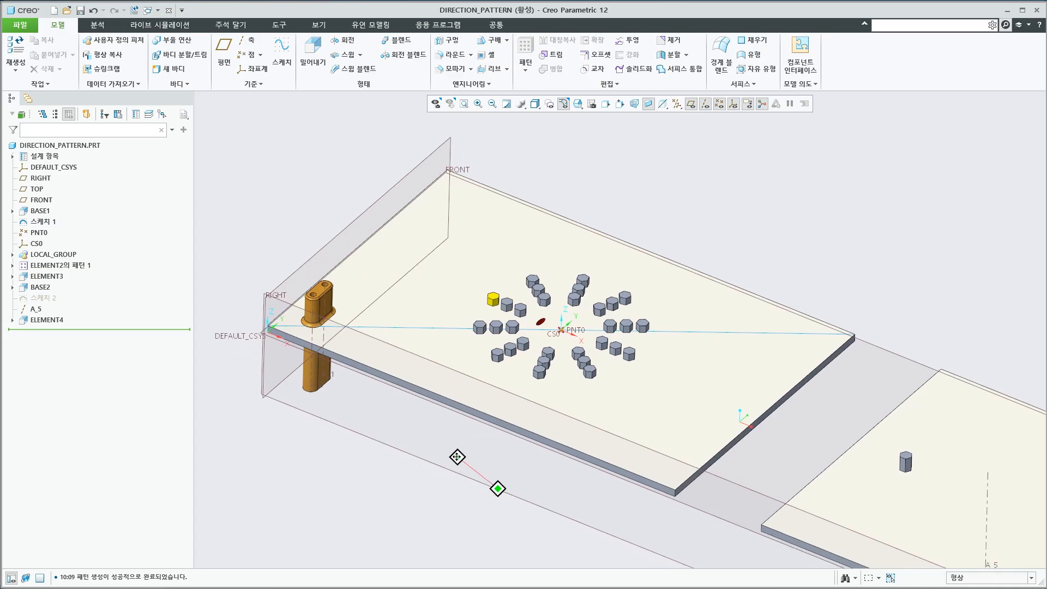
- Switch to PowerPoint to check the coordinate-system direction example on slide 155, and return to Creo Parametric
key(alt+Tab)
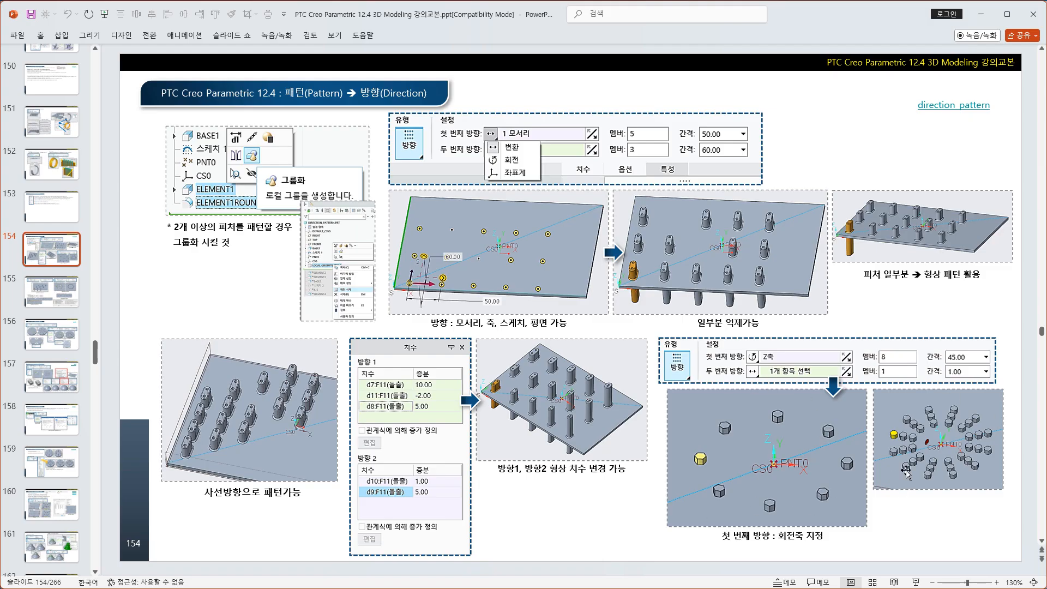
scroll(934, 505, down, 1)
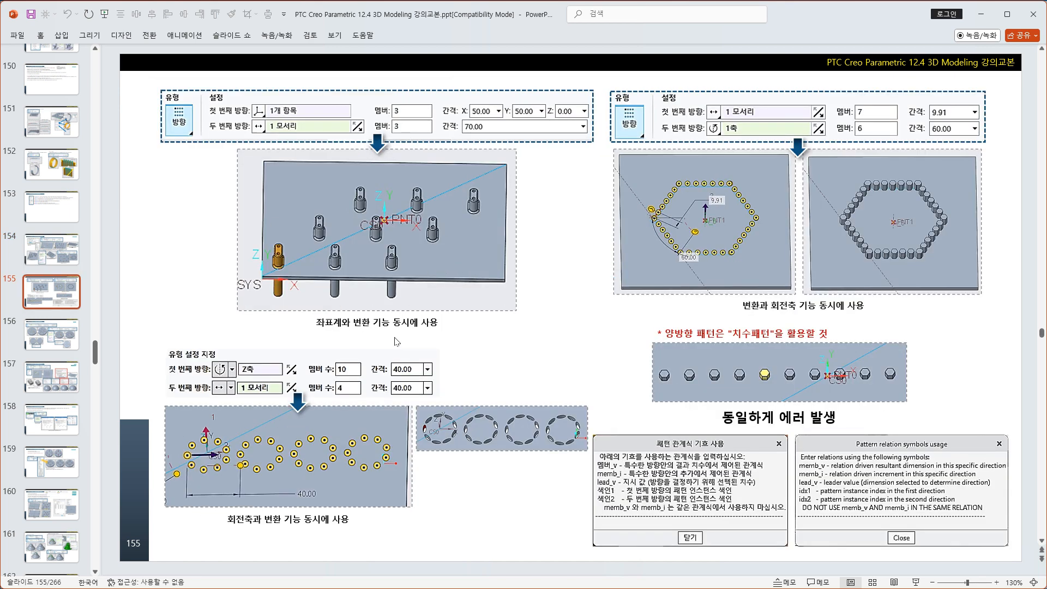
key(alt+Tab)
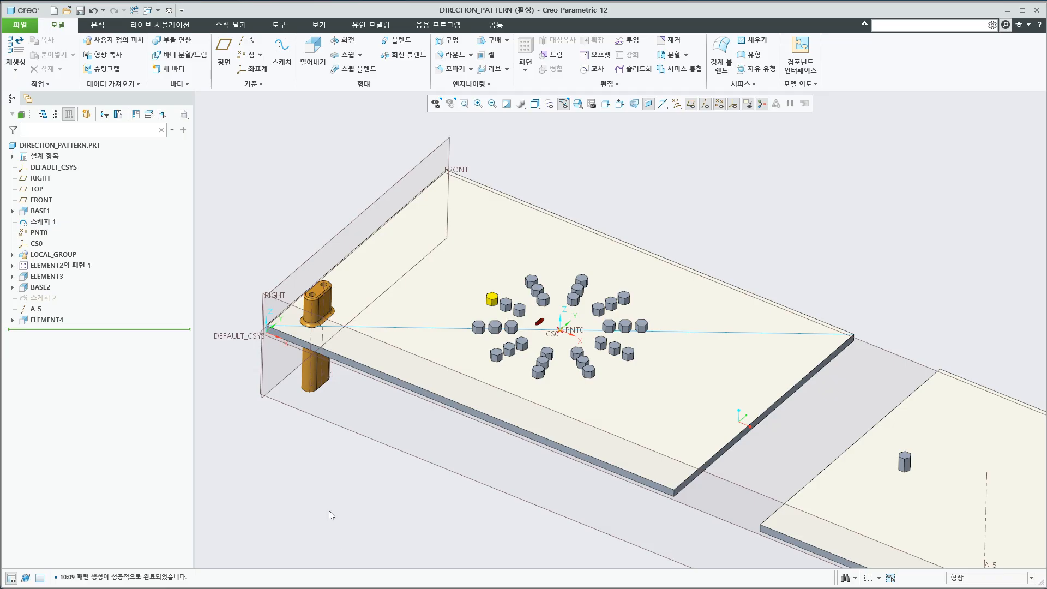
right_click(57, 265)
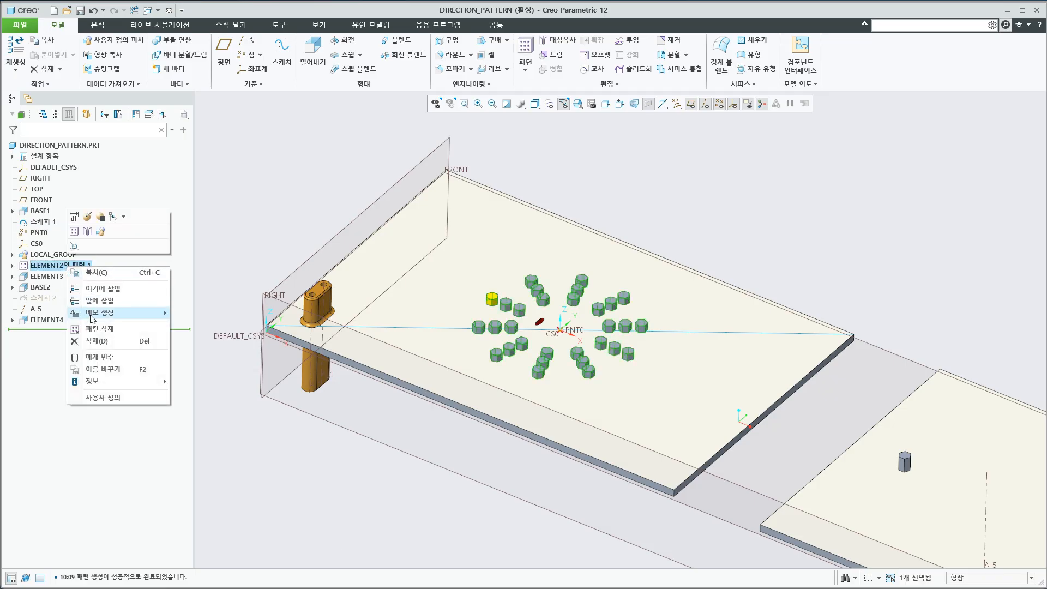
click(87, 339)
click(736, 408)
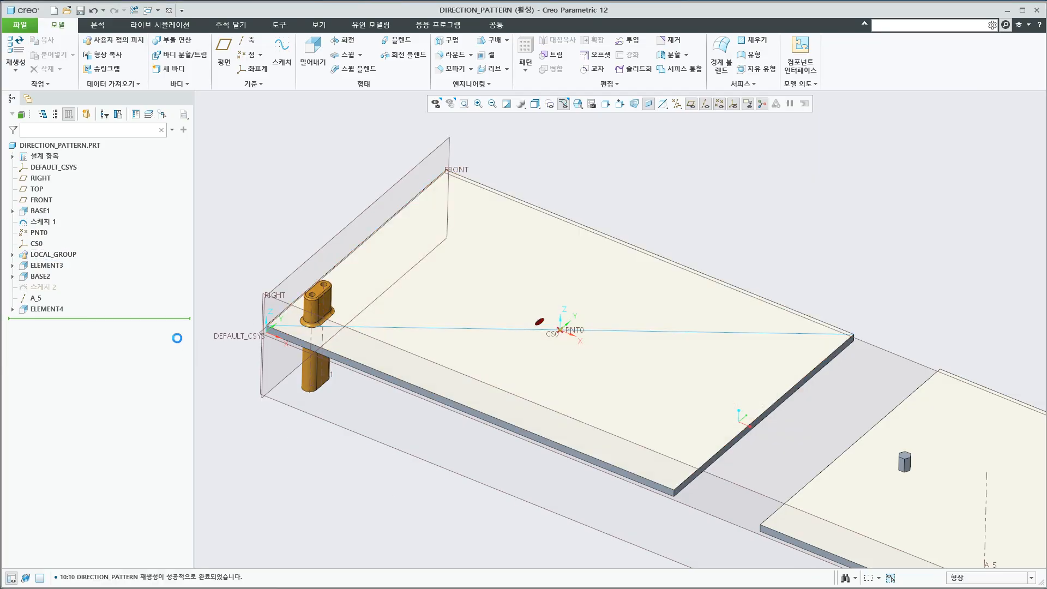
key(ctrl+z)
- Remove the pattern of ELEMENT2, keeping the original feature, and start a Direction pattern of LOCAL_GROUP
right_click(76, 266)
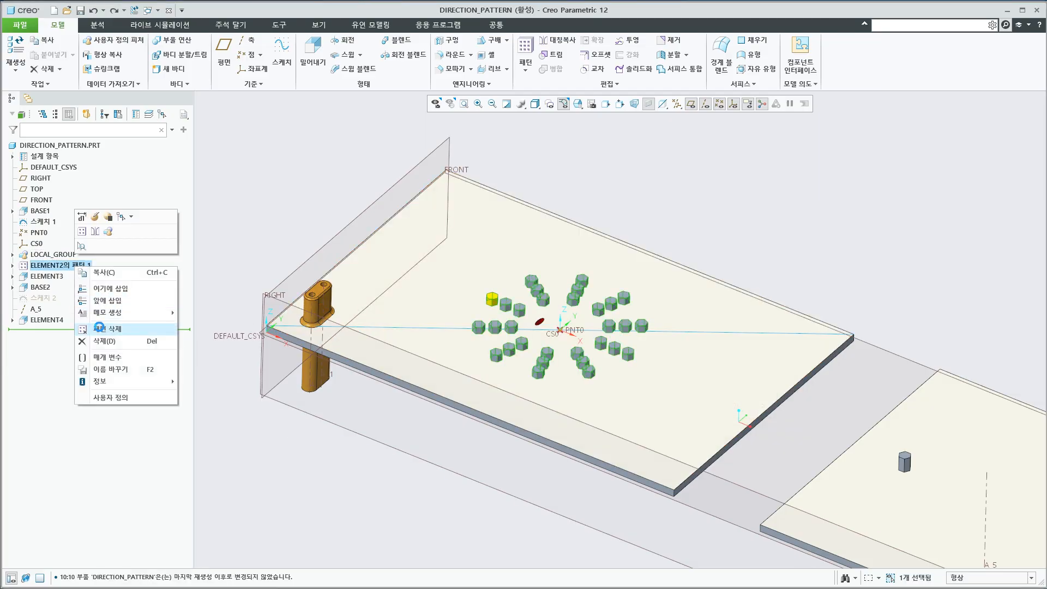
click(101, 328)
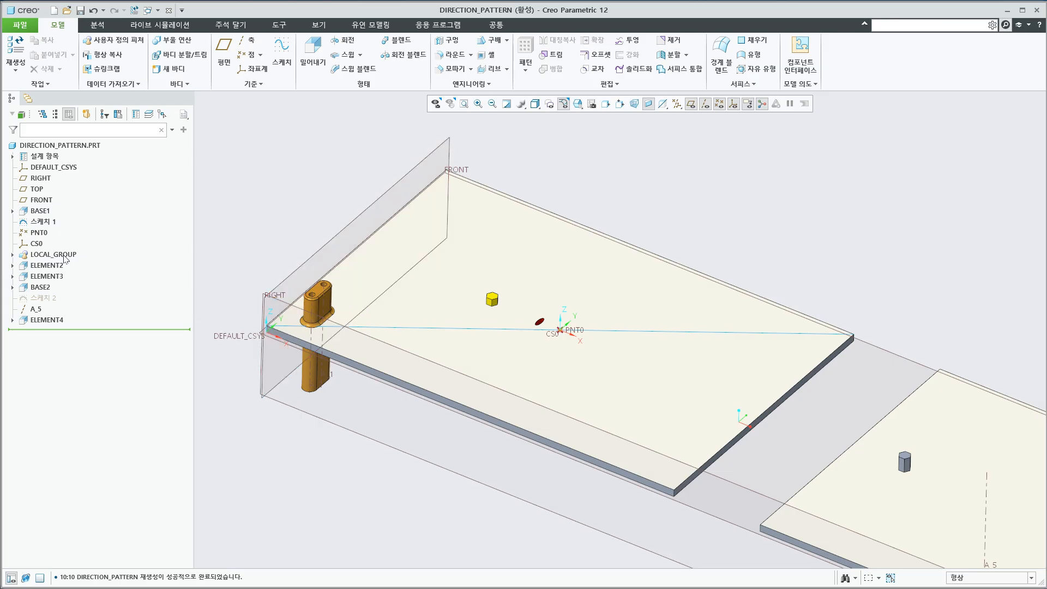
click(65, 259)
click(525, 54)
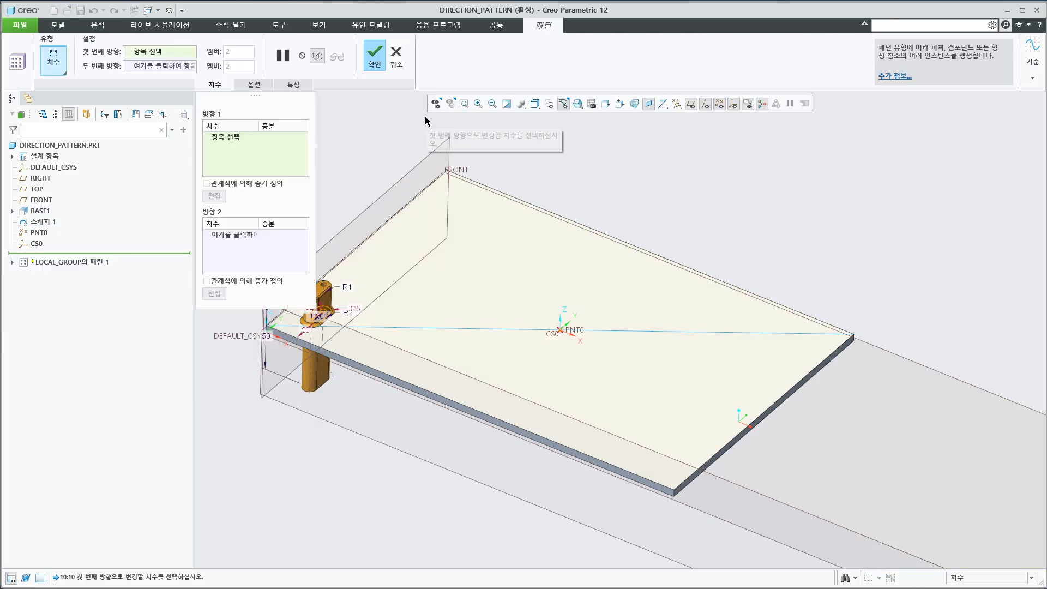
click(57, 74)
click(60, 95)
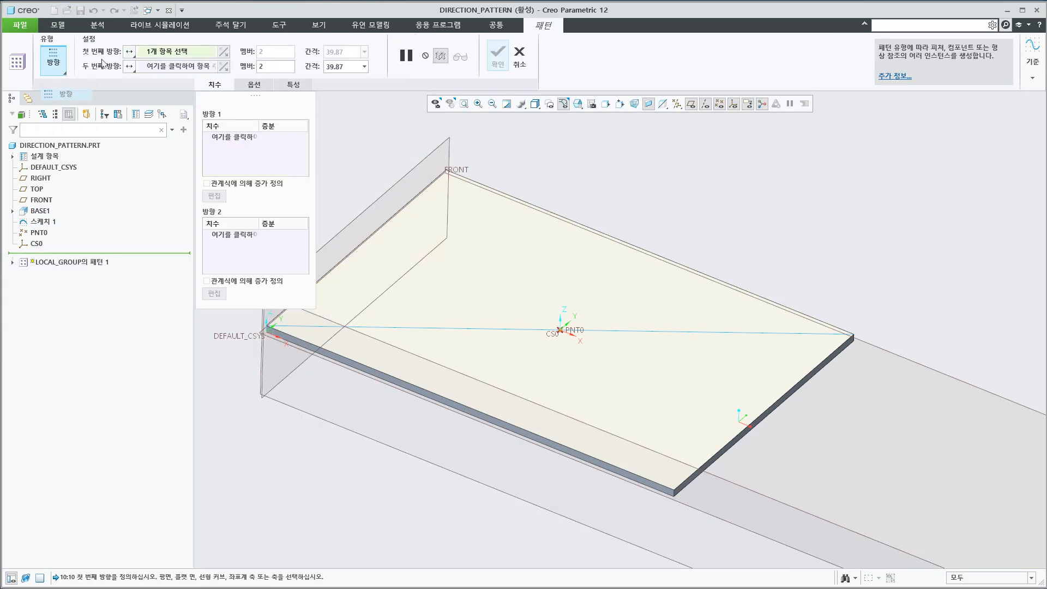
- Set the first pattern direction to the coordinate system type, referencing DEFAULT_CSYS
click(130, 53)
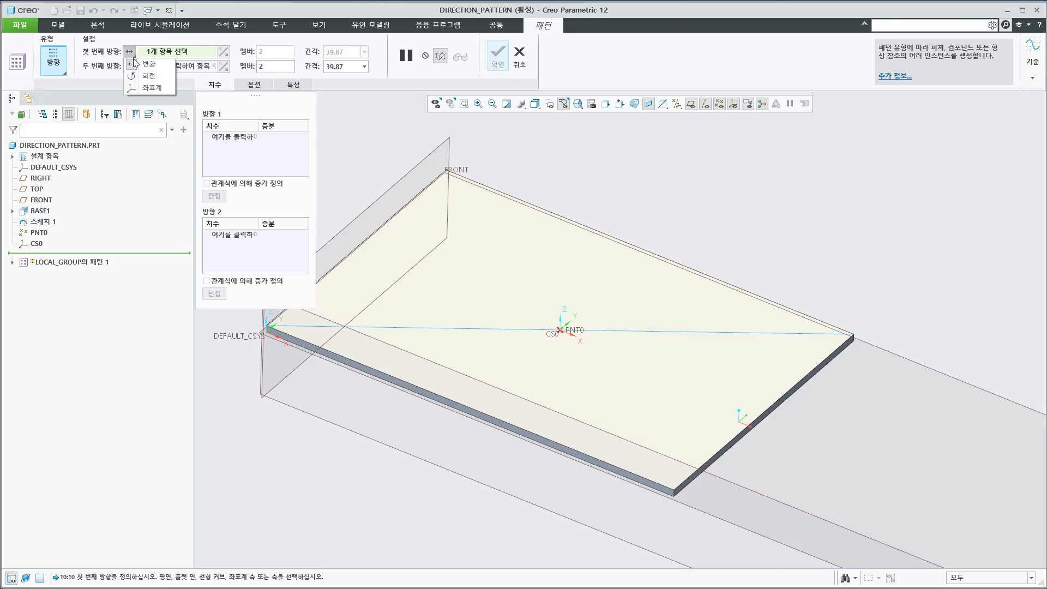
click(145, 87)
shift+middle_drag(603, 332, 678, 285)
click(58, 171)
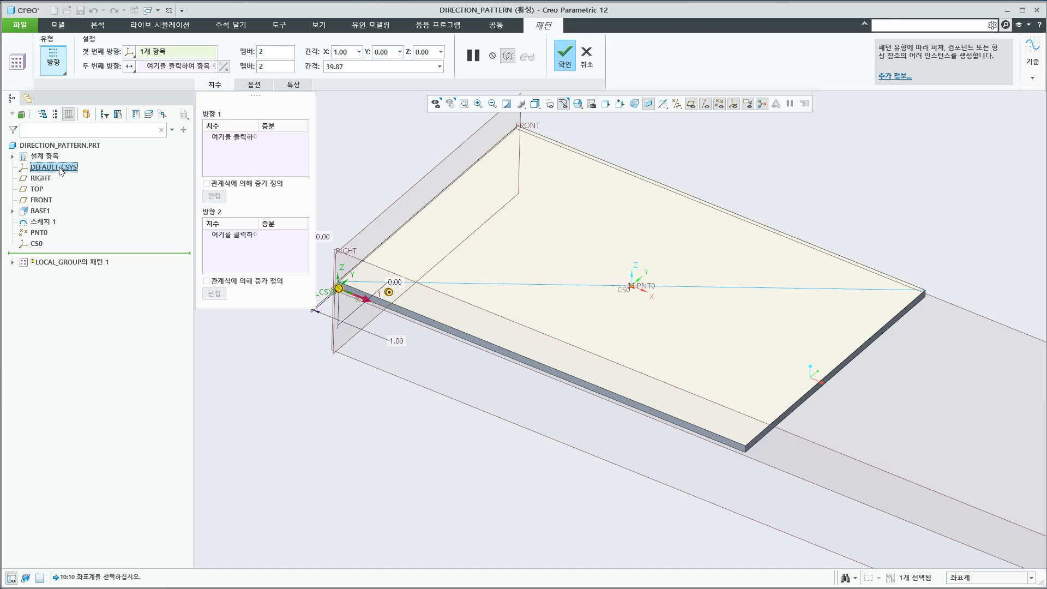
shift+middle_drag(349, 403, 377, 450)
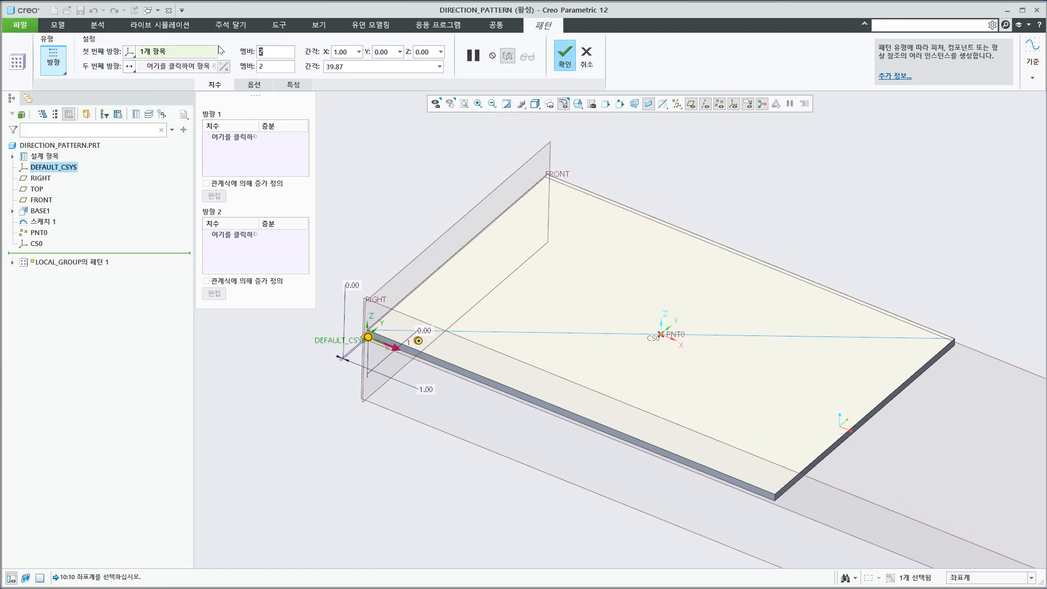
- Set the coordinate-system direction to 3 members with spacing 50 in X and 50 in Y
text(3)
click(350, 51)
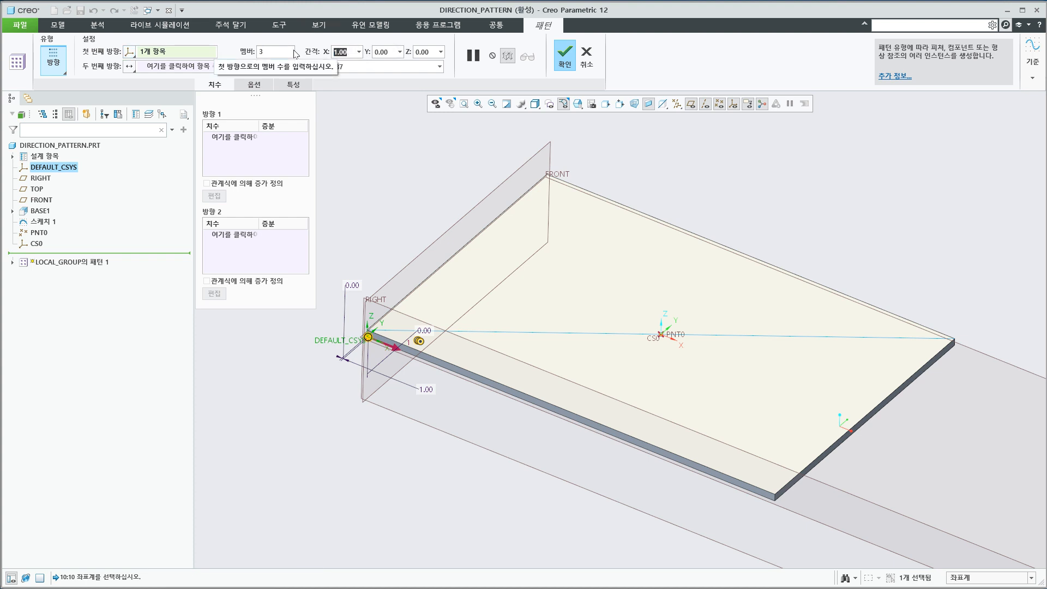
text(50)
key(Tab)
text(50)
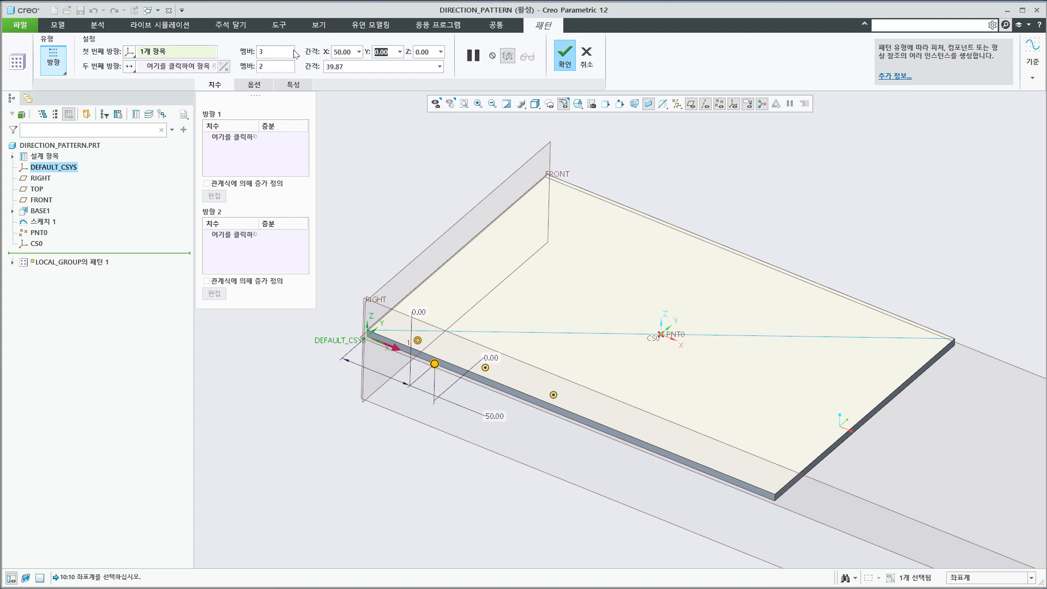
key(Tab)
click(293, 53)
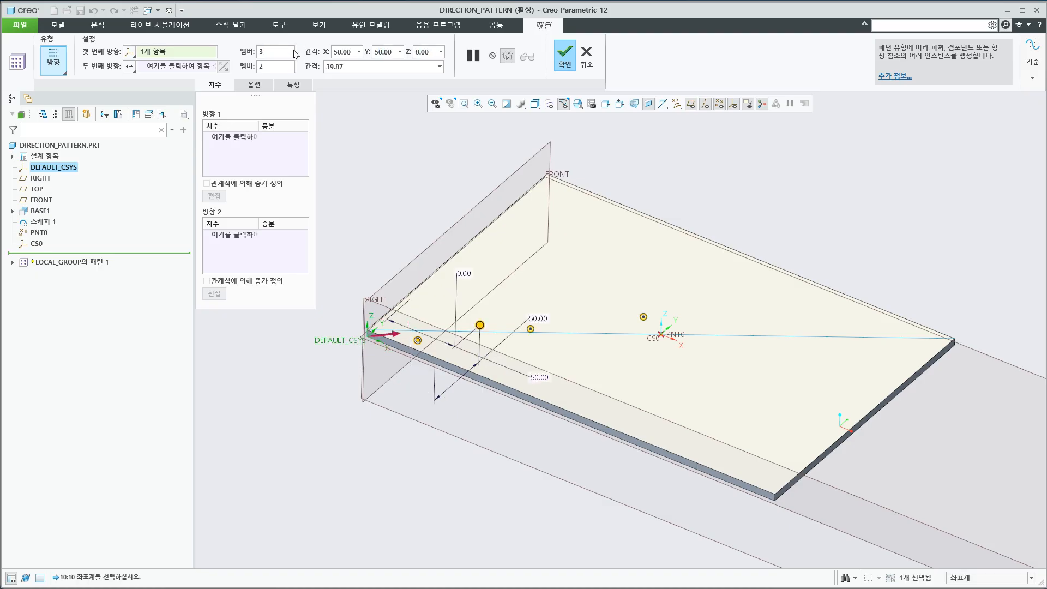
- Examine the pattern preview against DEFAULT_CSYS using the TOP and FRONT saved views
mouse_move(430, 464)
middle_down()
mouse_move(436, 407)
mouse_move(442, 475)
mouse_move(440, 420)
mouse_move(438, 460)
middle_up()
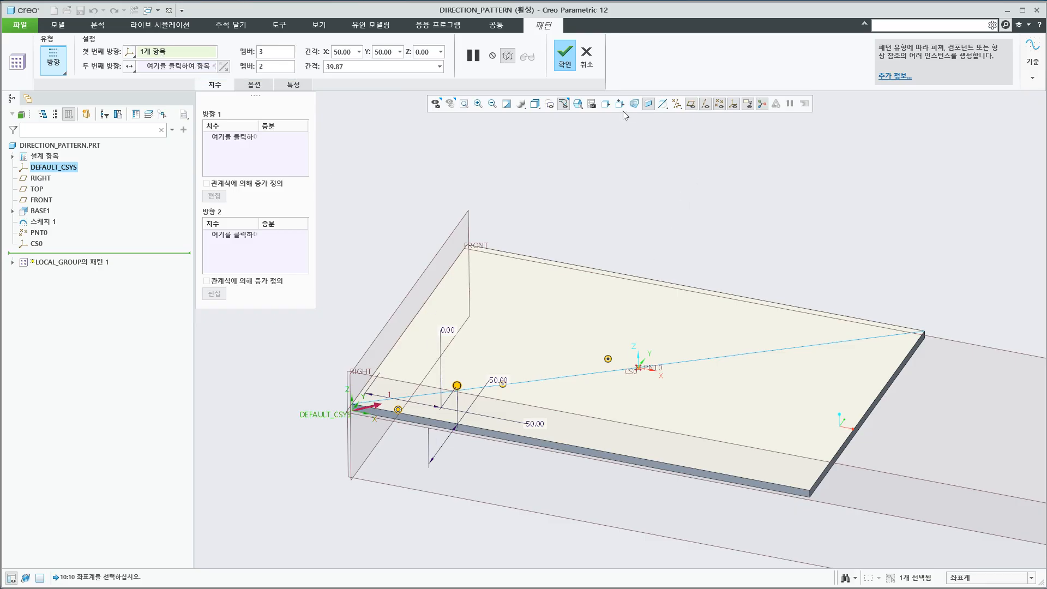
click(578, 105)
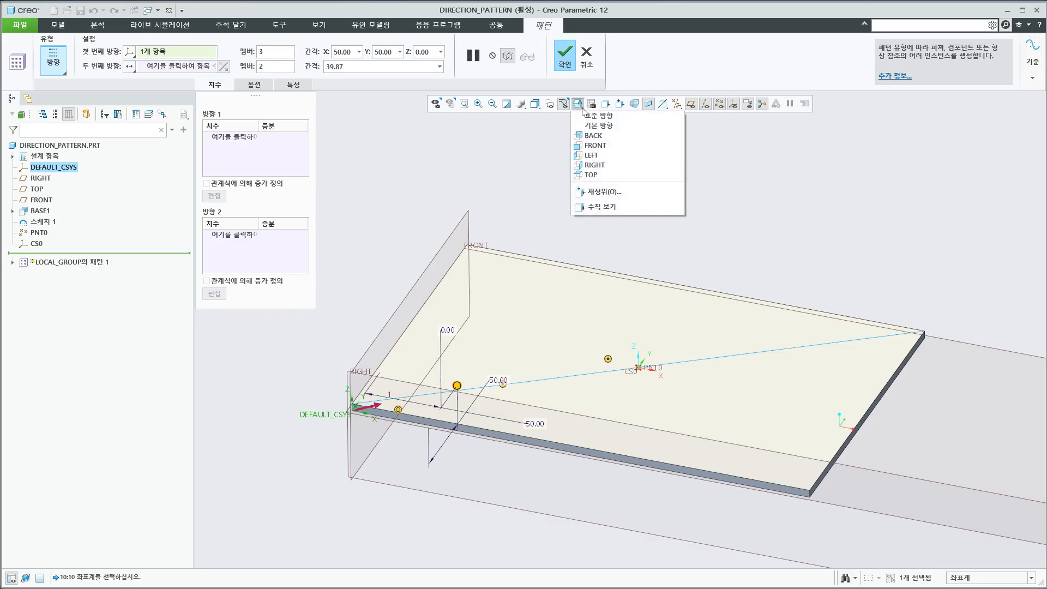
click(591, 174)
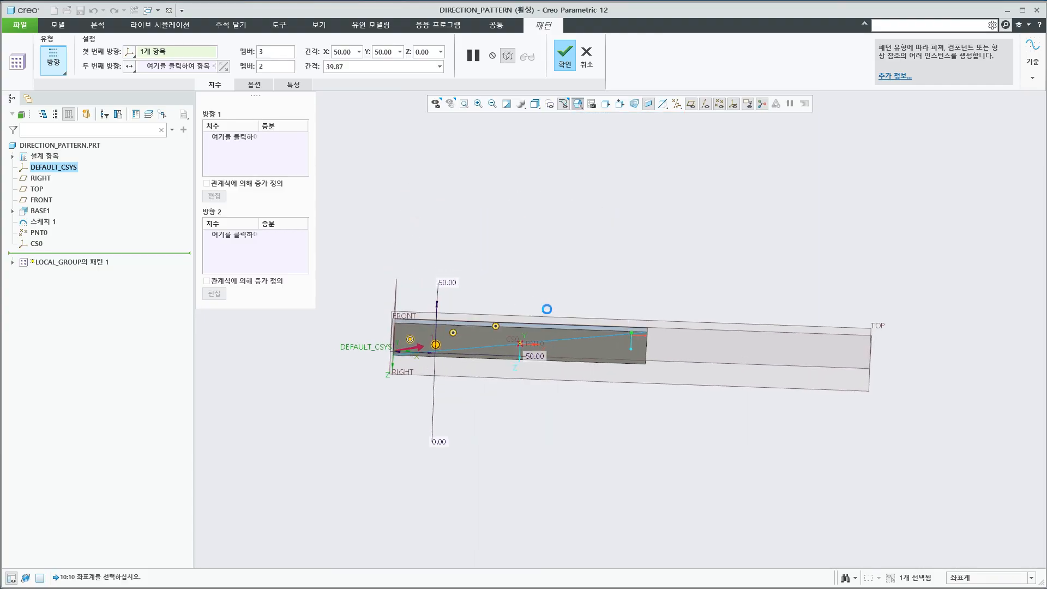
click(577, 105)
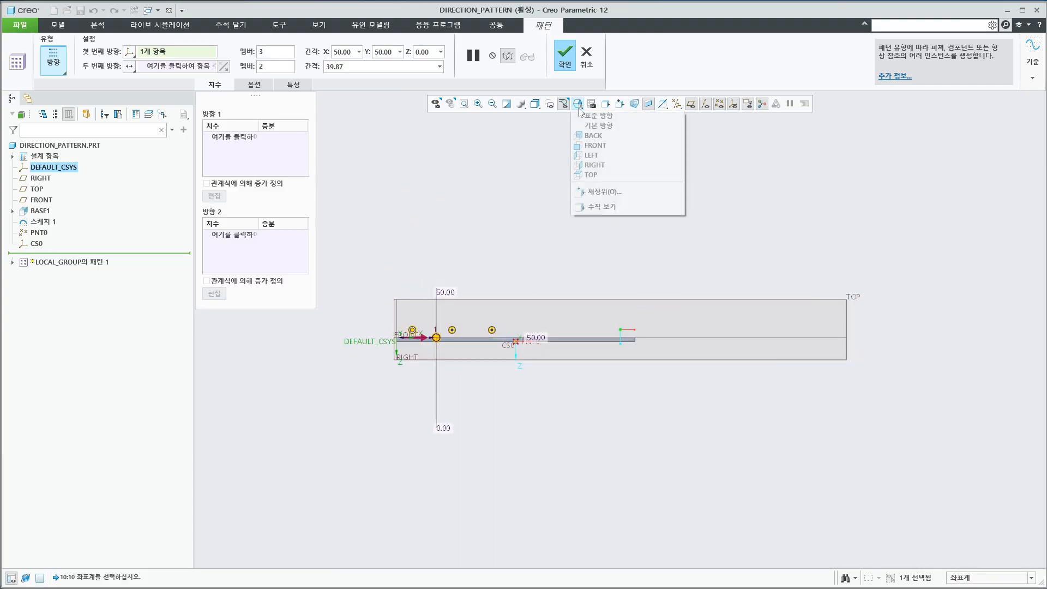
click(589, 141)
scroll(410, 408, up, 5)
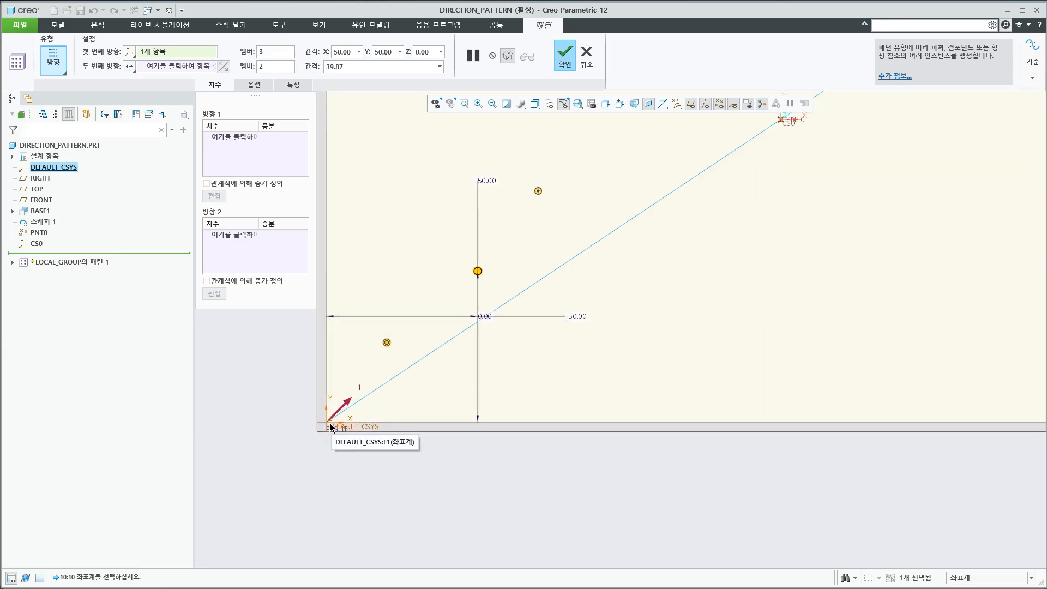
mouse_move(329, 427)
shift+middle_down()
mouse_move(403, 452)
mouse_move(412, 491)
shift+middle_up()
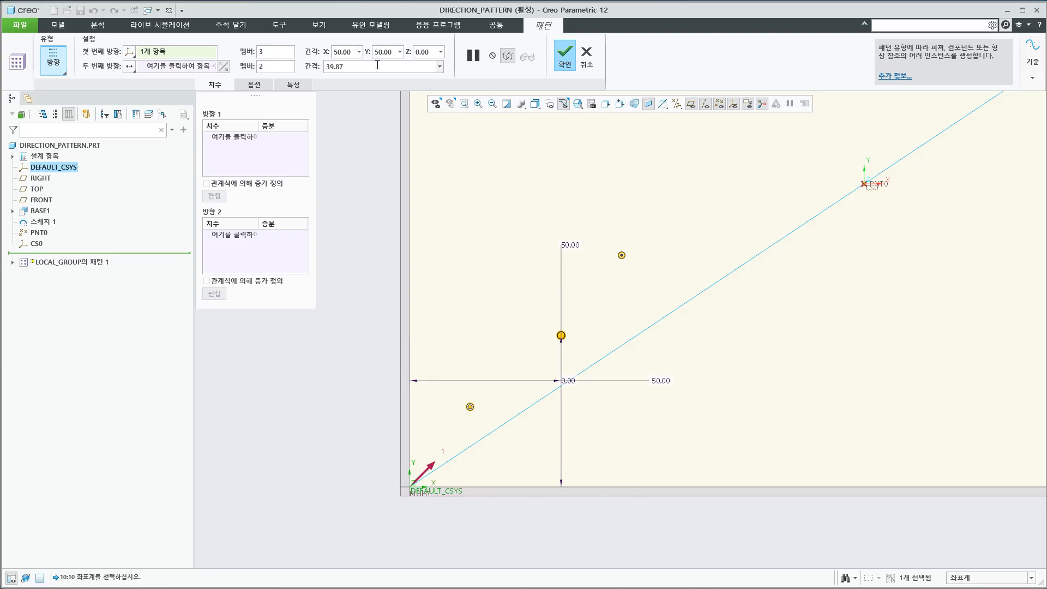
middle_drag(534, 401, 456, 368)
middle_drag(701, 357, 622, 381)
- Set the first direction's Z spacing to 50 and complete the pattern of LOCAL_GROUP
drag(433, 52, 373, 59)
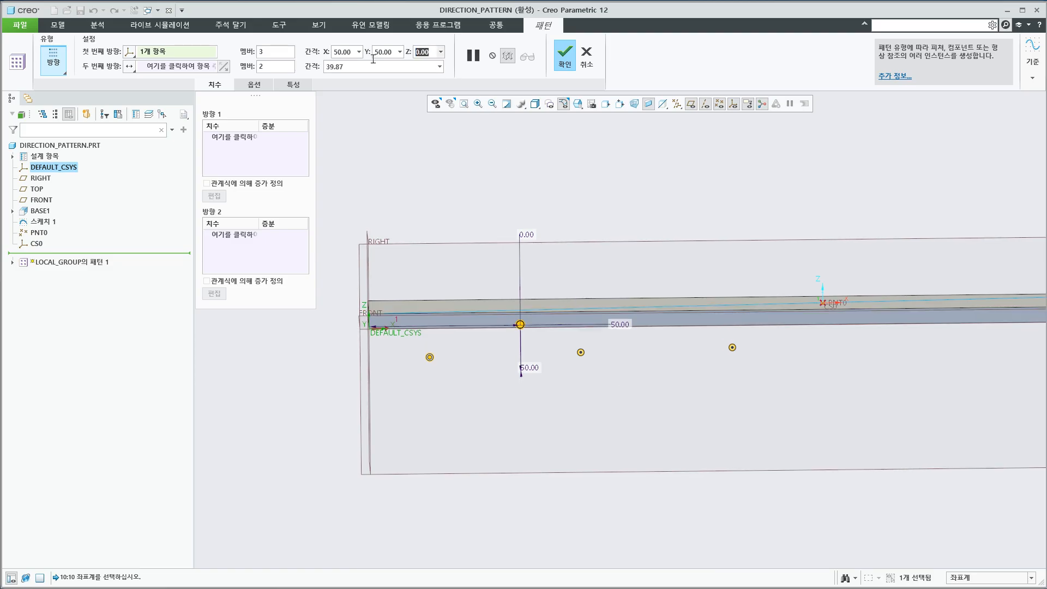
text(50)
key(Return)
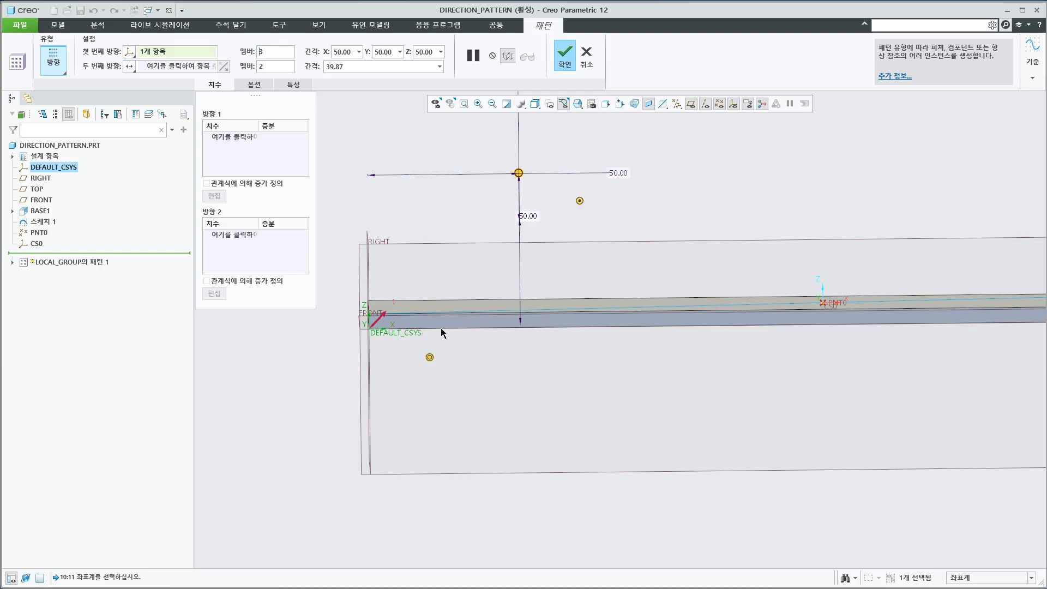
middle_drag(533, 403, 491, 461)
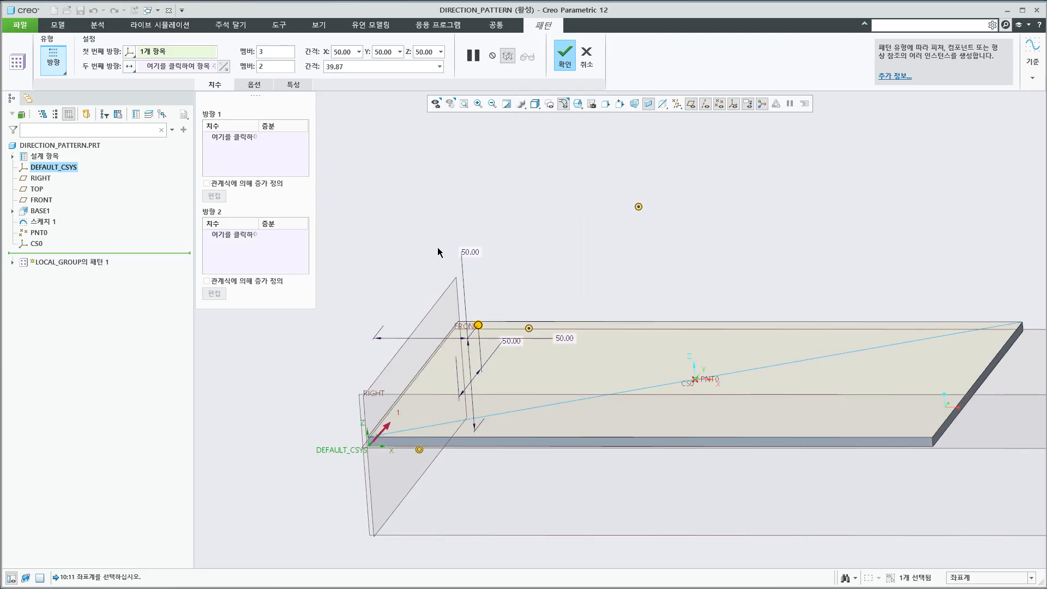
click(565, 57)
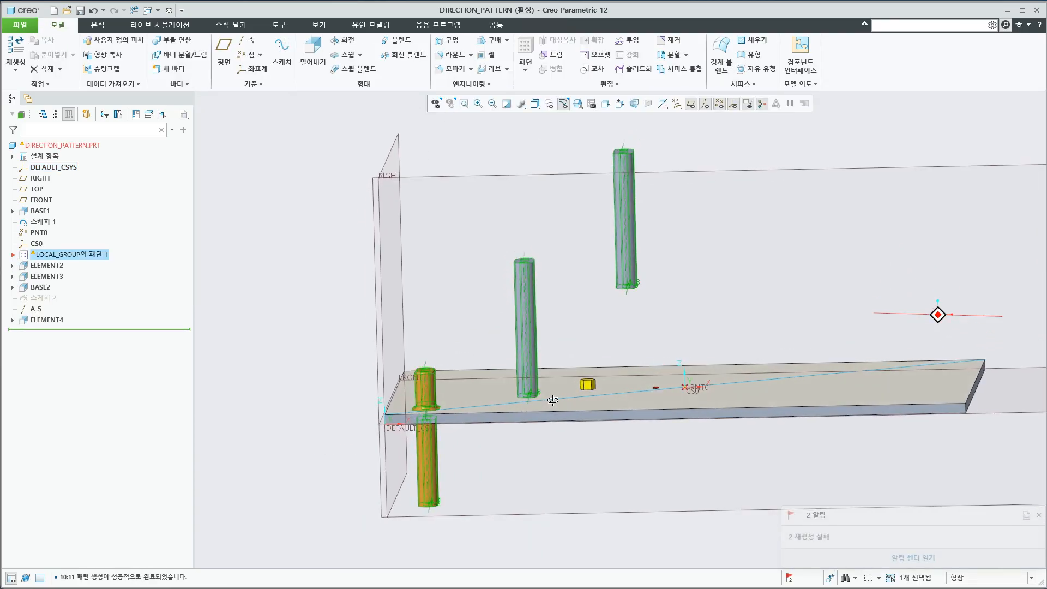
middle_drag(553, 401, 539, 445)
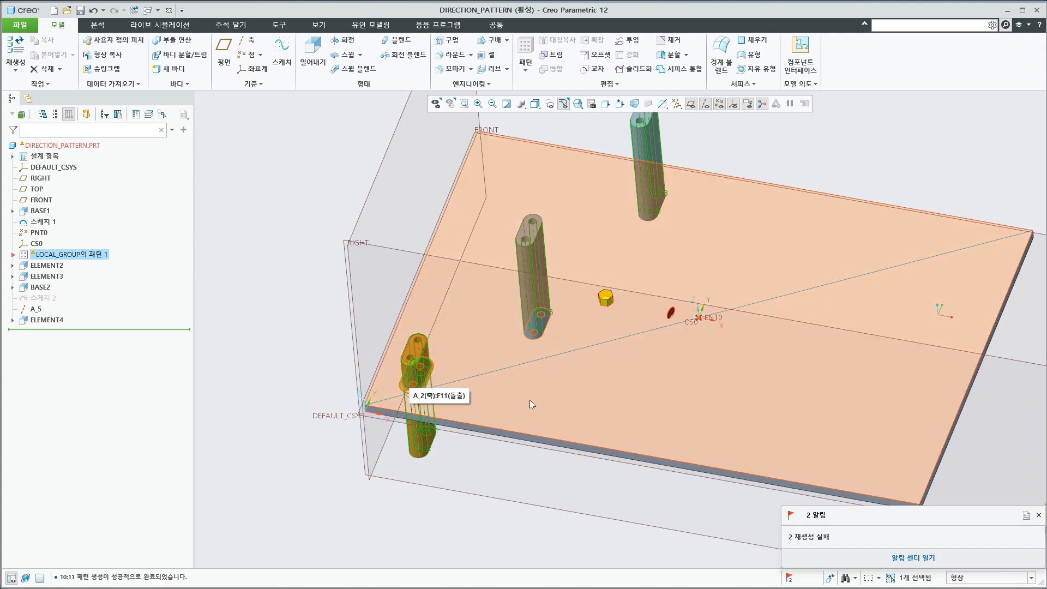
mouse_move(552, 329)
middle_down()
mouse_move(556, 308)
mouse_move(552, 355)
mouse_move(552, 328)
middle_up()
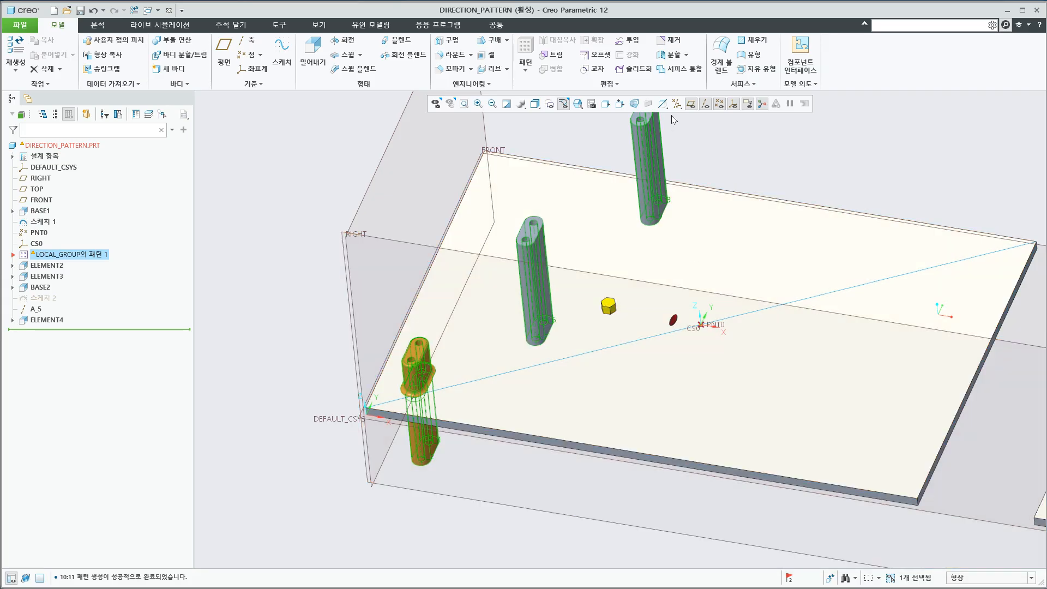
middle_drag(652, 305, 666, 257)
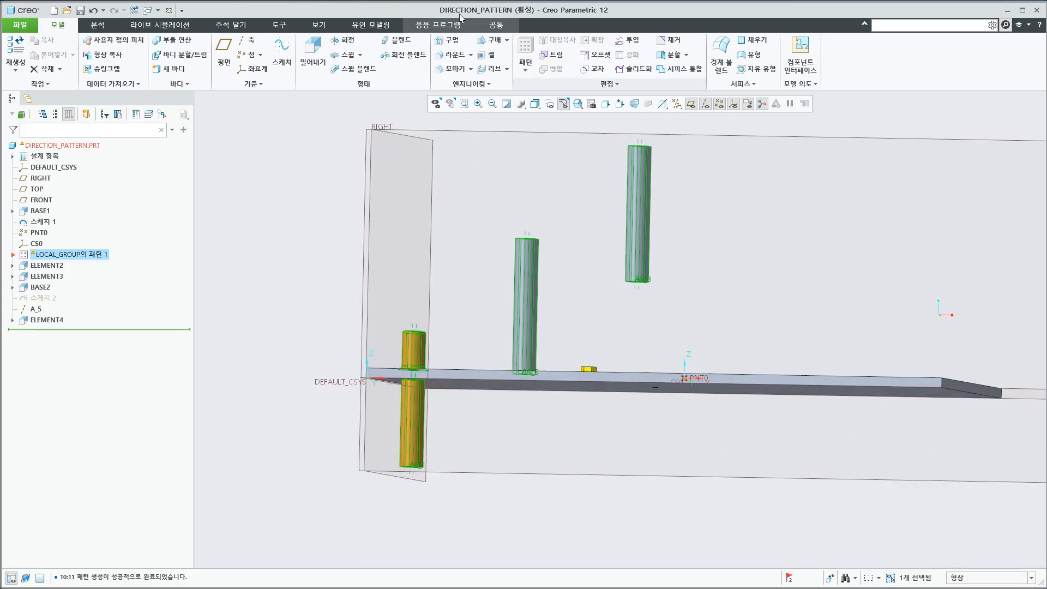
- Redefine the LOCAL_GROUP pattern with a Z spacing of 0 in the first direction
right_click(95, 256)
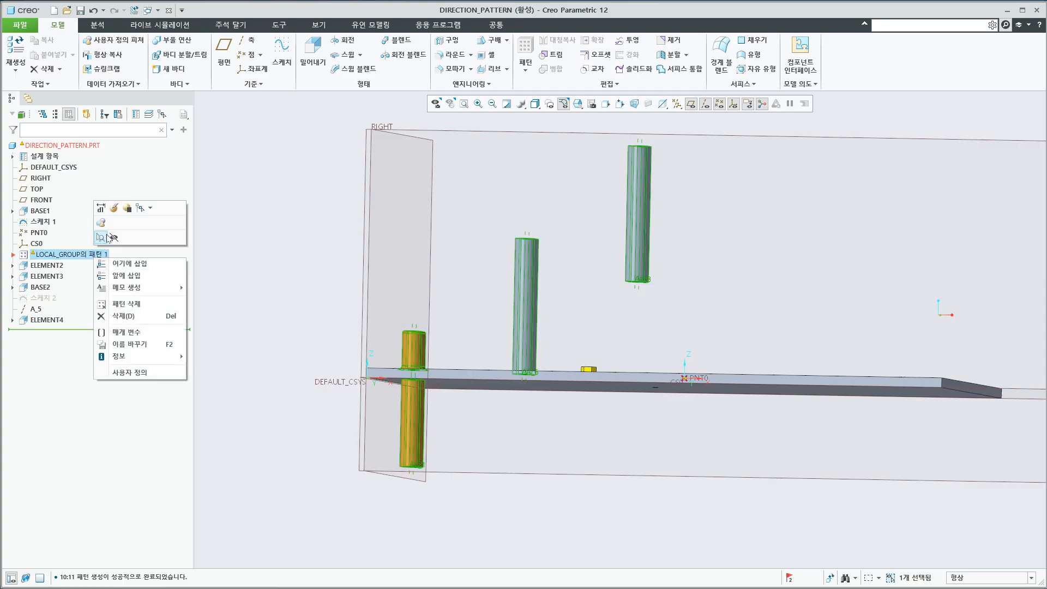
click(114, 204)
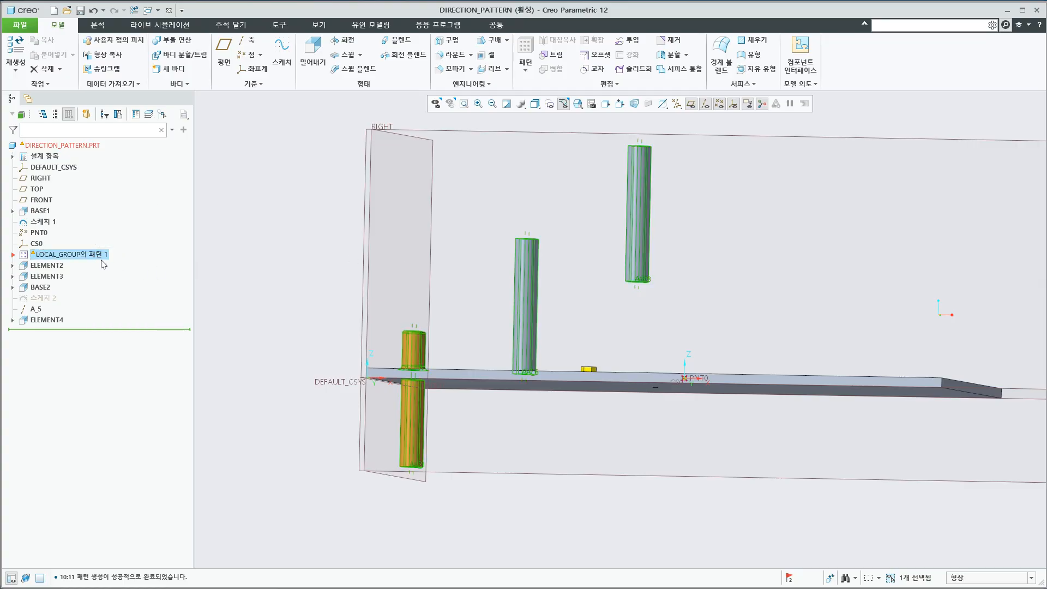
right_click(104, 264)
click(115, 206)
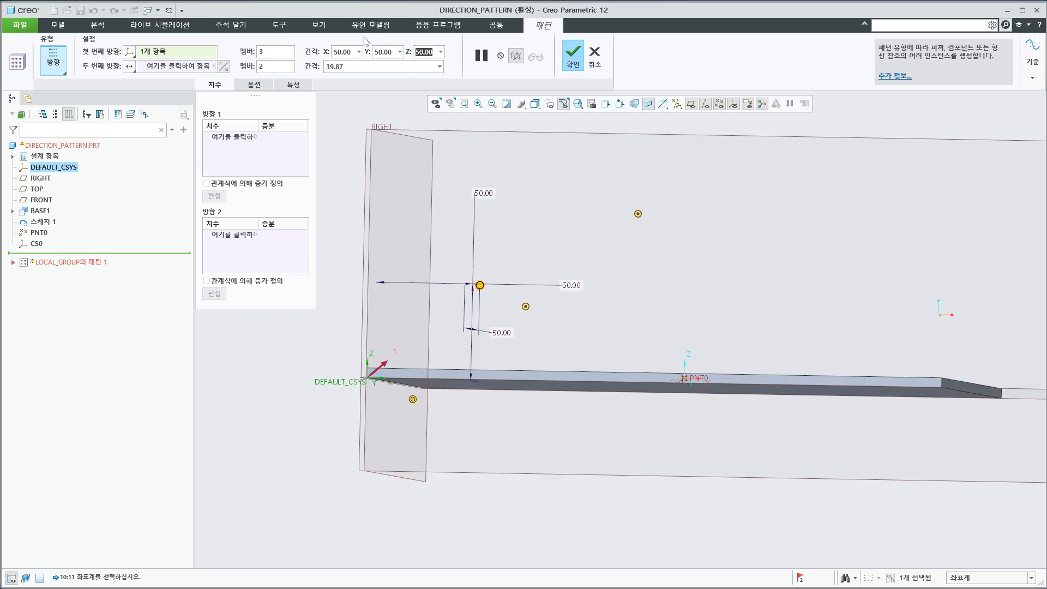
text(0)
key(Return)
middle_drag(508, 257, 474, 325)
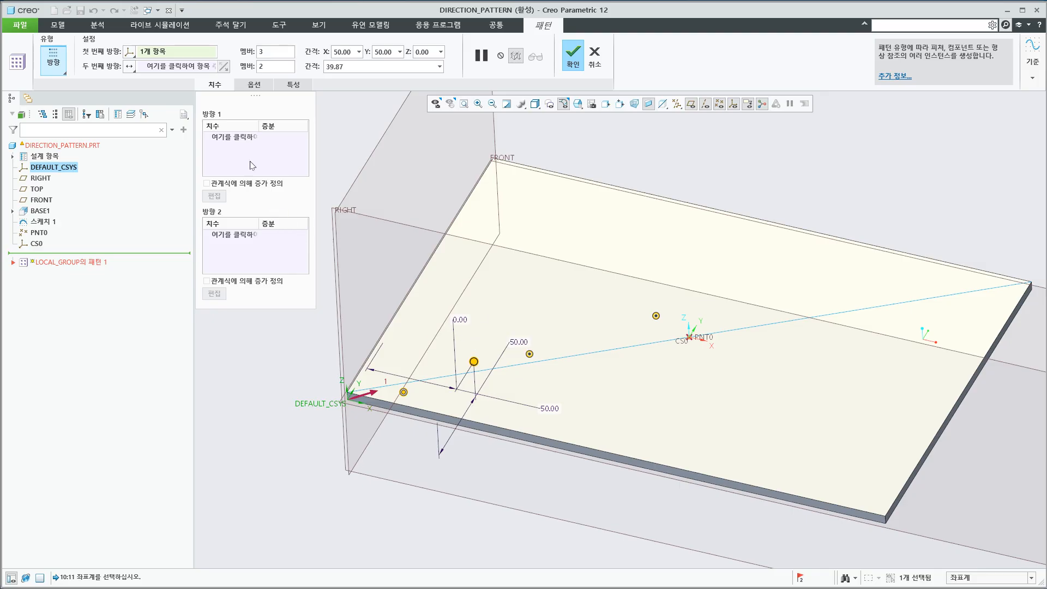
- Add a second, translational direction along BASE1's long front edge with 3 members at spacing 50, and complete the pattern
click(191, 71)
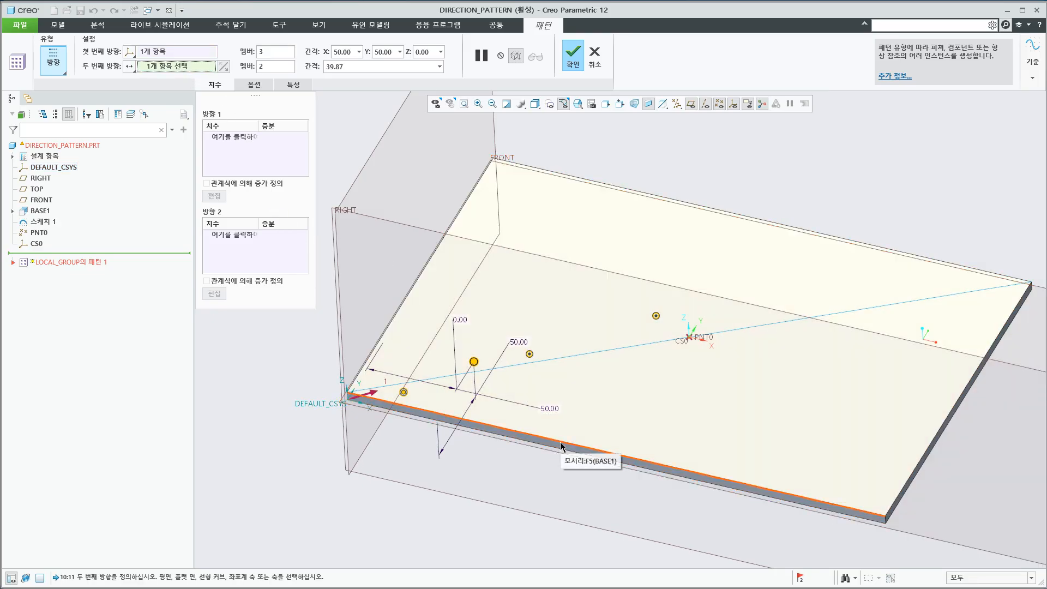
click(559, 441)
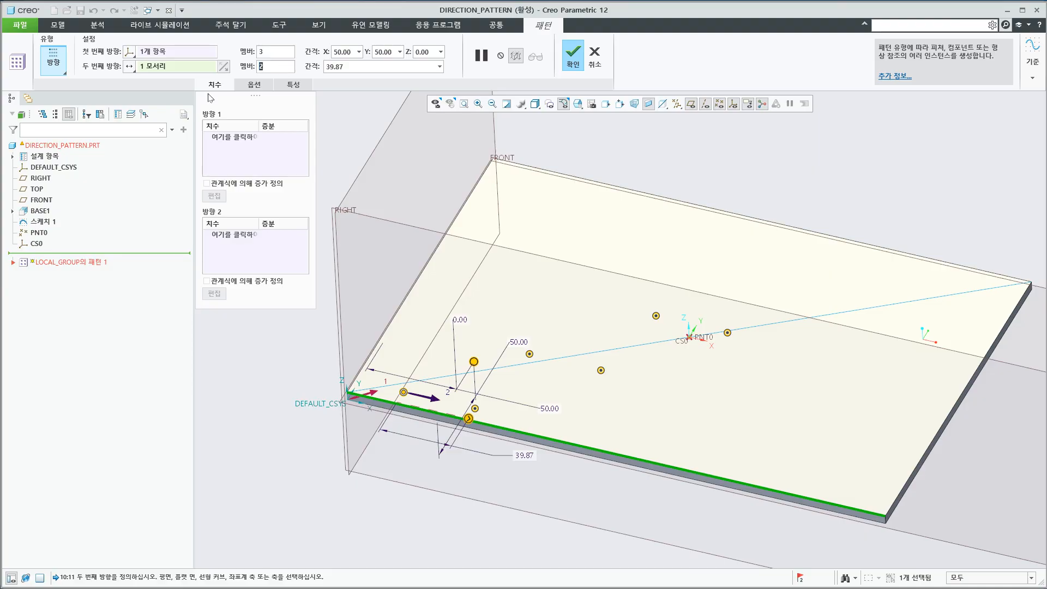
text(3)
key(Return)
key(Tab)
text(50)
key(Return)
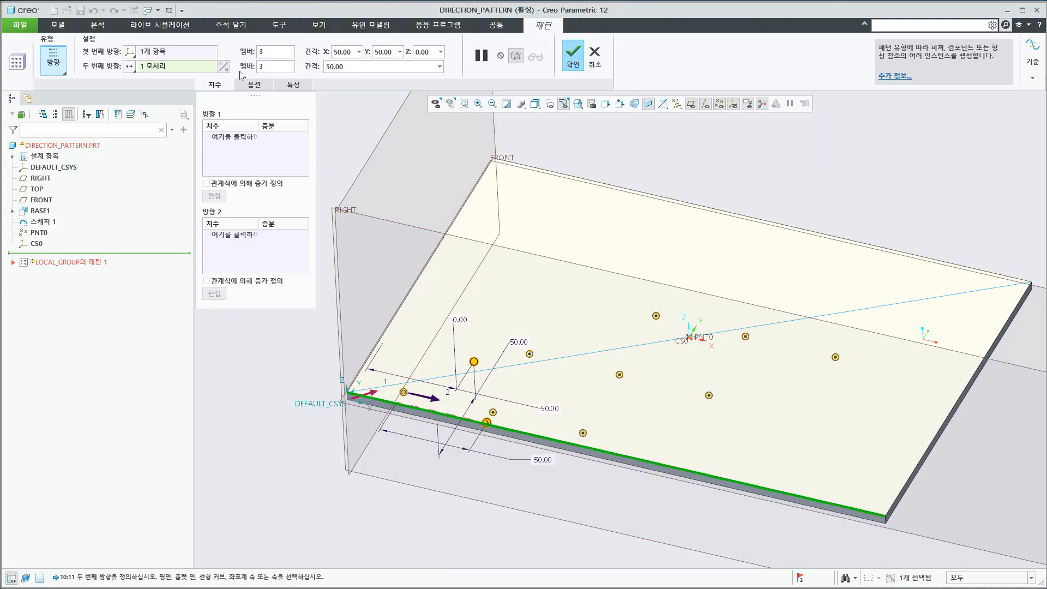
click(130, 66)
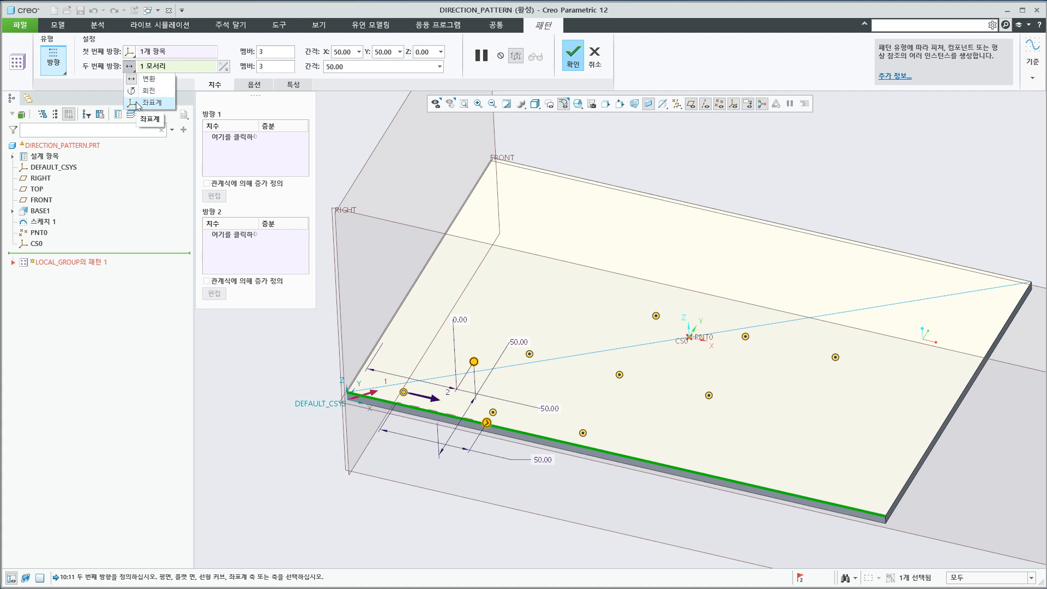
click(596, 133)
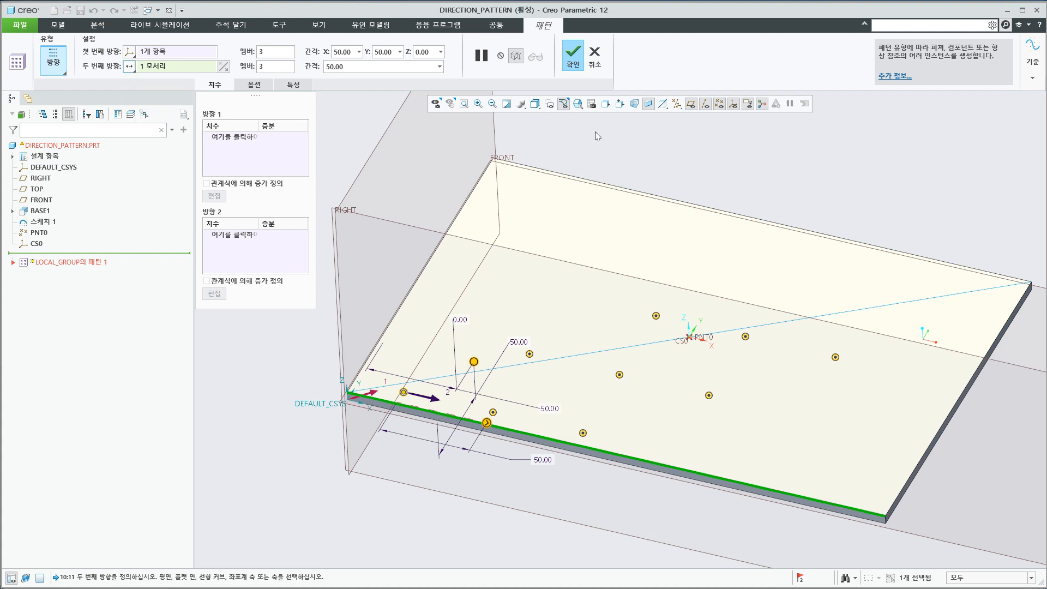
click(573, 55)
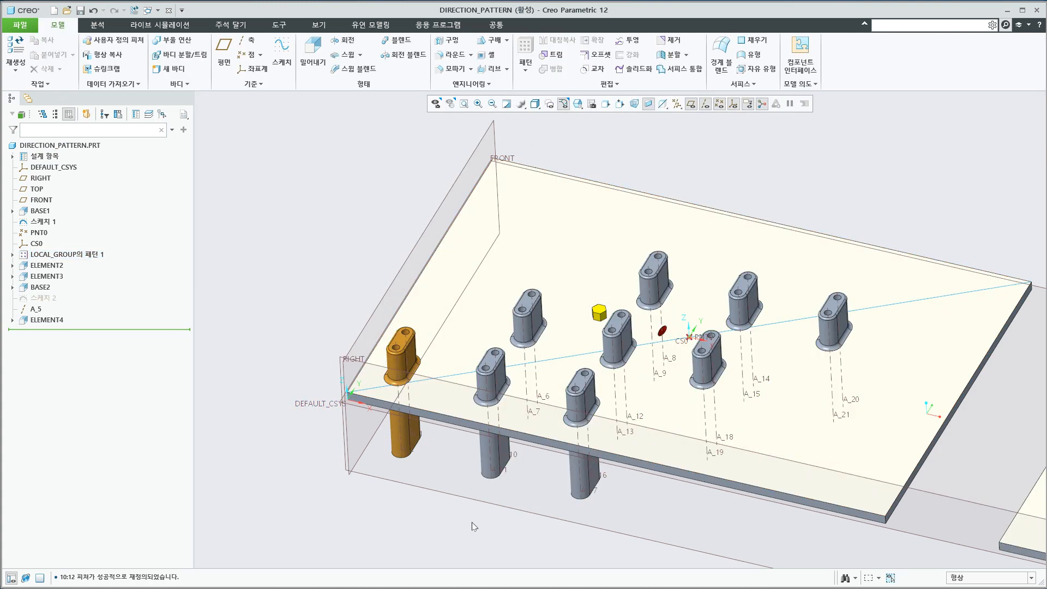
mouse_move(474, 526)
middle_down()
mouse_move(479, 549)
mouse_move(469, 497)
mouse_move(477, 508)
mouse_move(394, 464)
middle_up()
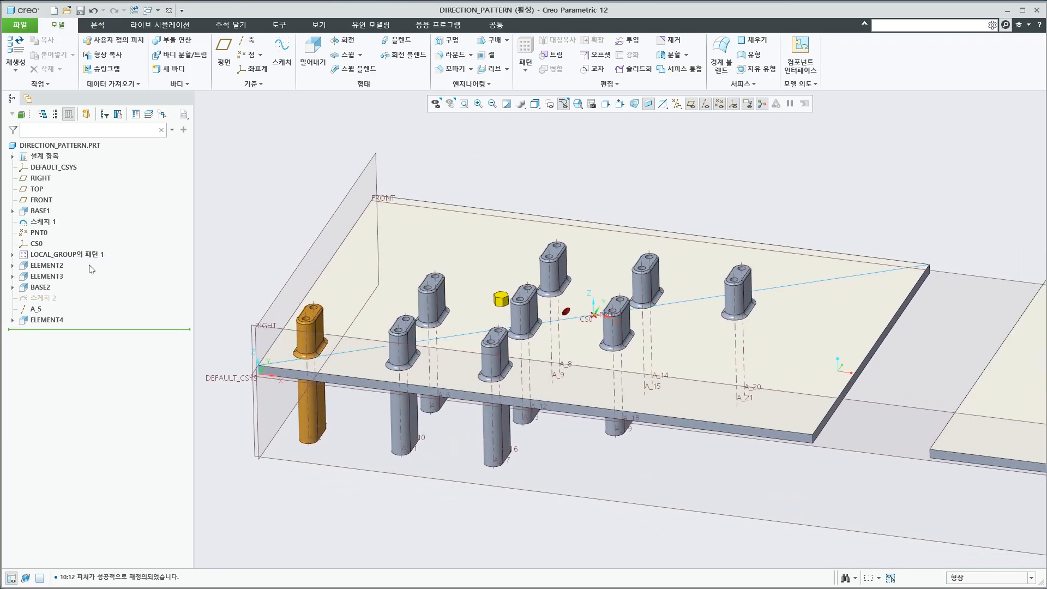
- Remove the pattern of LOCAL_GROUP, keeping the group, and check slide 155 in PowerPoint before returning to Creo Parametric
right_click(65, 255)
click(113, 318)
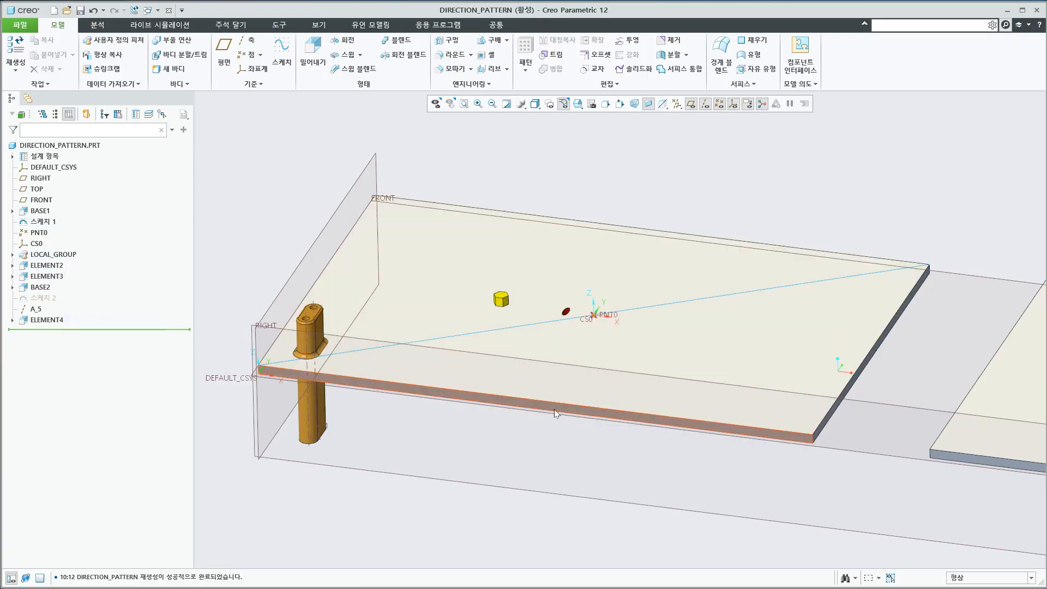
key(alt+Tab)
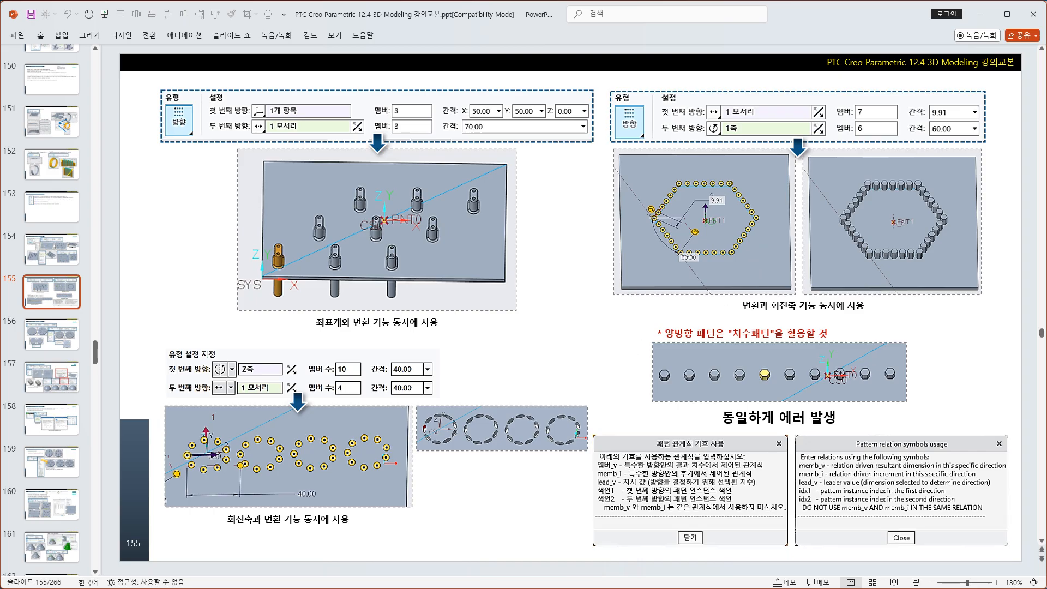
key(alt+Tab)
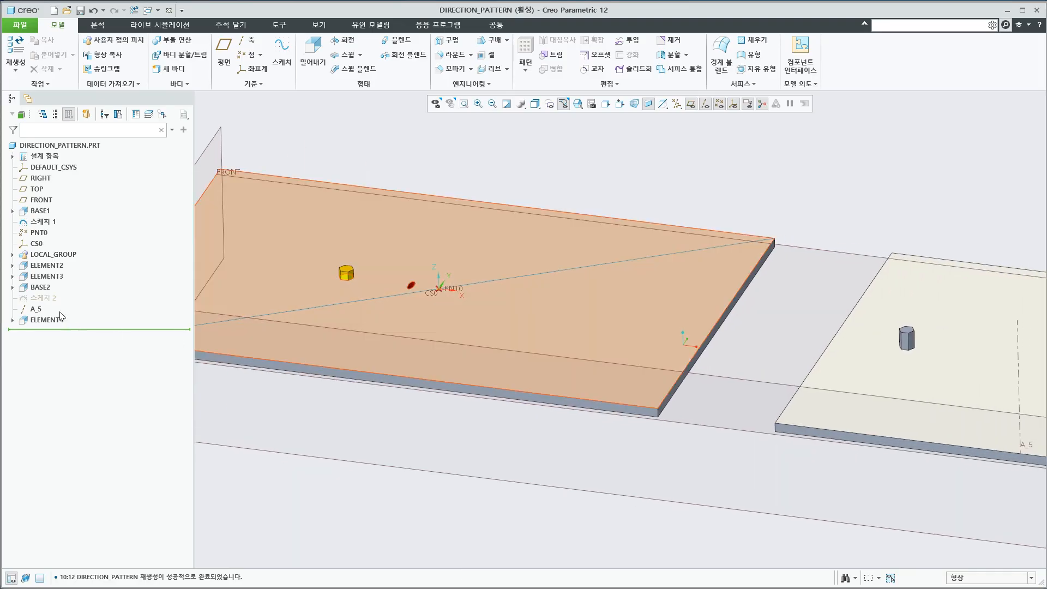
- Show the hidden 스케치 2, the hexagonal sketch on the BASE2 plate
click(45, 297)
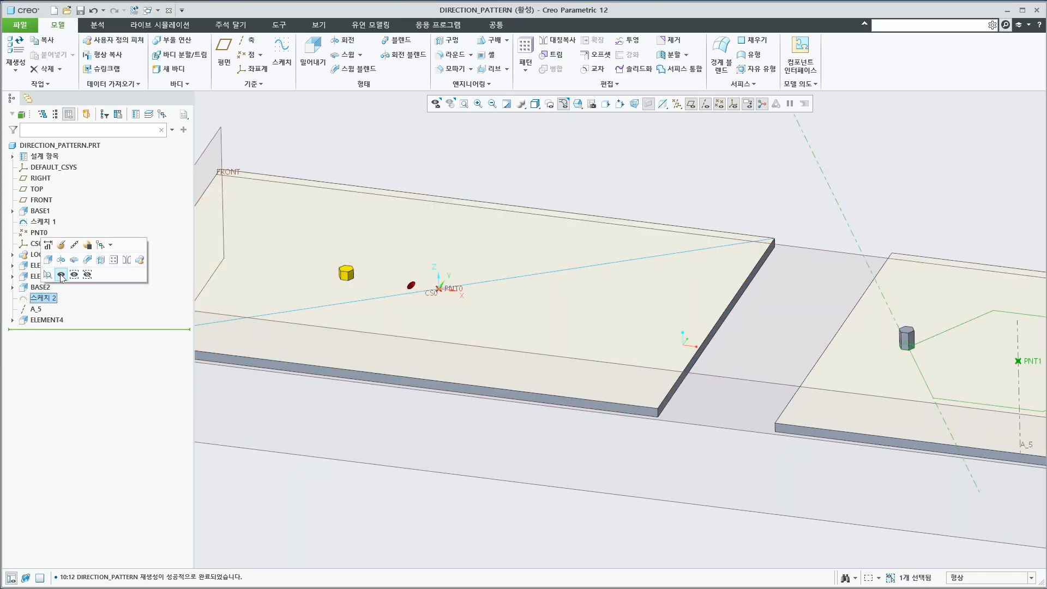
click(61, 275)
scroll(528, 484, up, 3)
shift+middle_drag(628, 516, 417, 415)
middle_drag(530, 348, 530, 363)
scroll(525, 335, down, 5)
shift+middle_drag(914, 437, 843, 446)
click(844, 452)
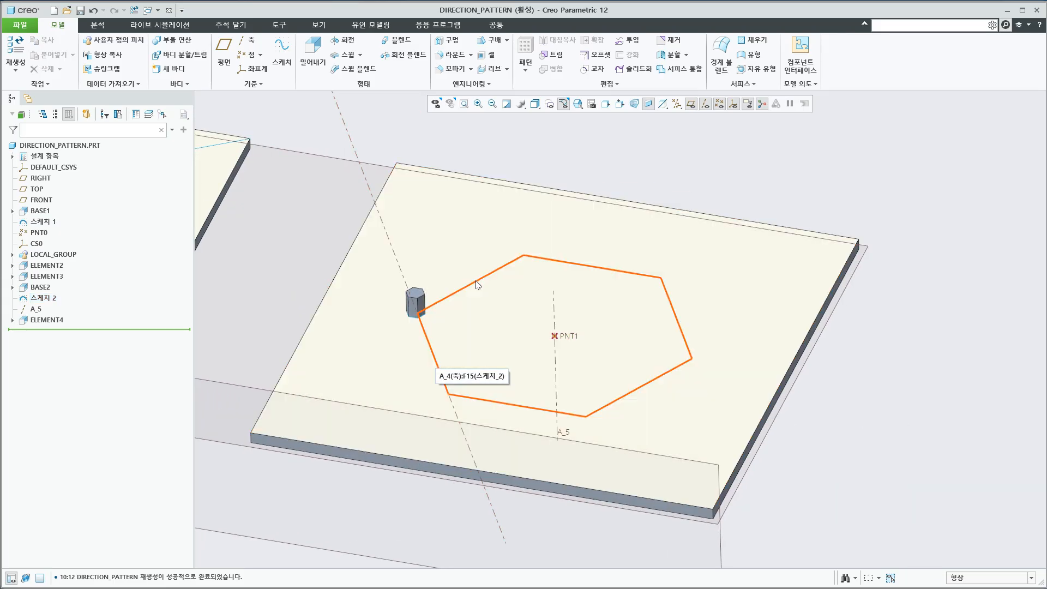
- Start a Direction pattern of ELEMENT4 with a translational first direction along the adjoining hexagon edge that lies on axis A_4
scroll(523, 317, up, 2)
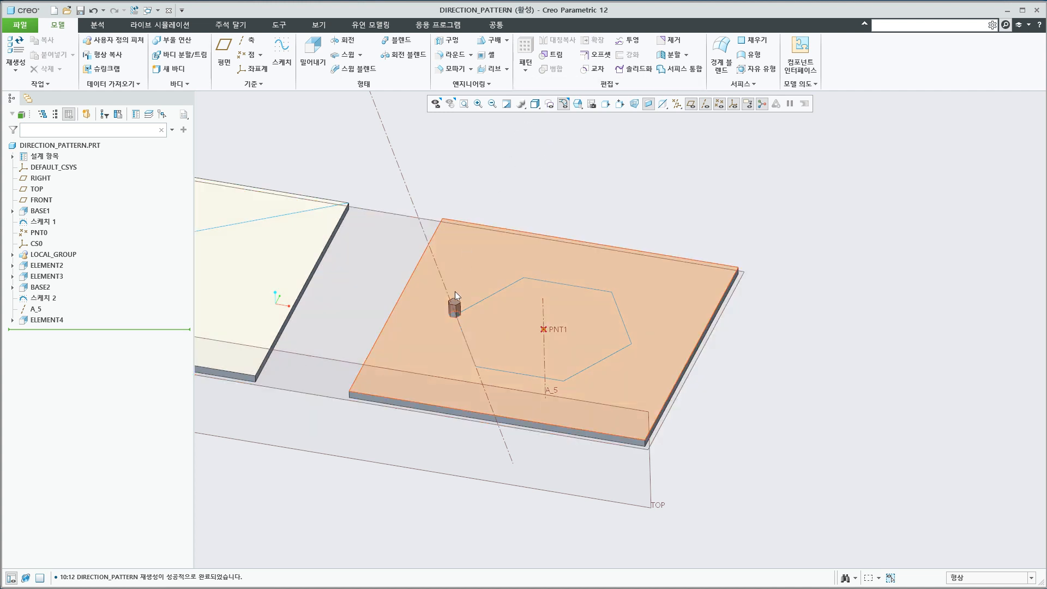
scroll(456, 304, down, 4)
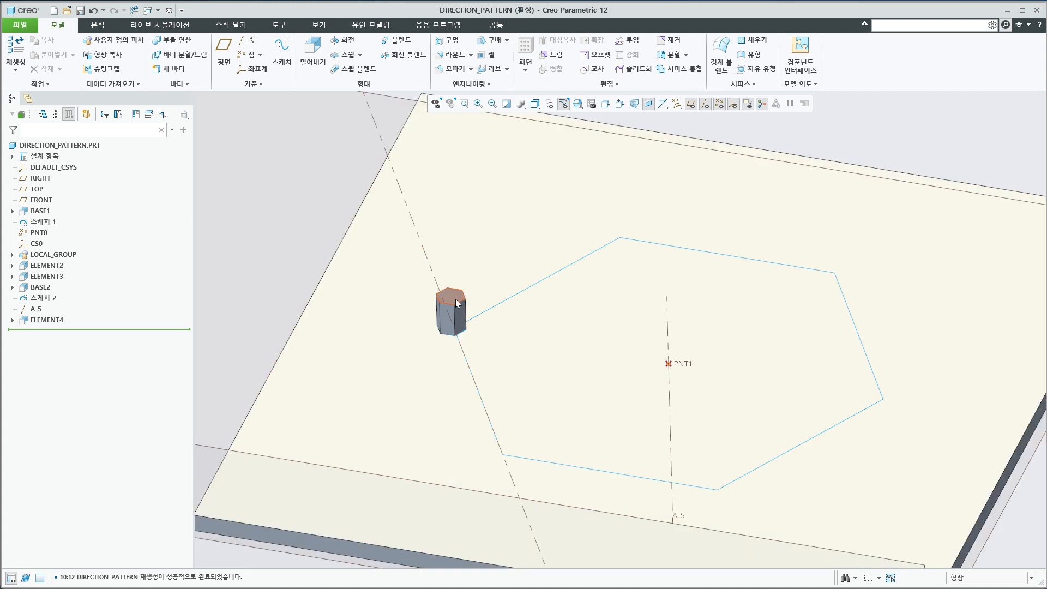
click(452, 308)
click(55, 320)
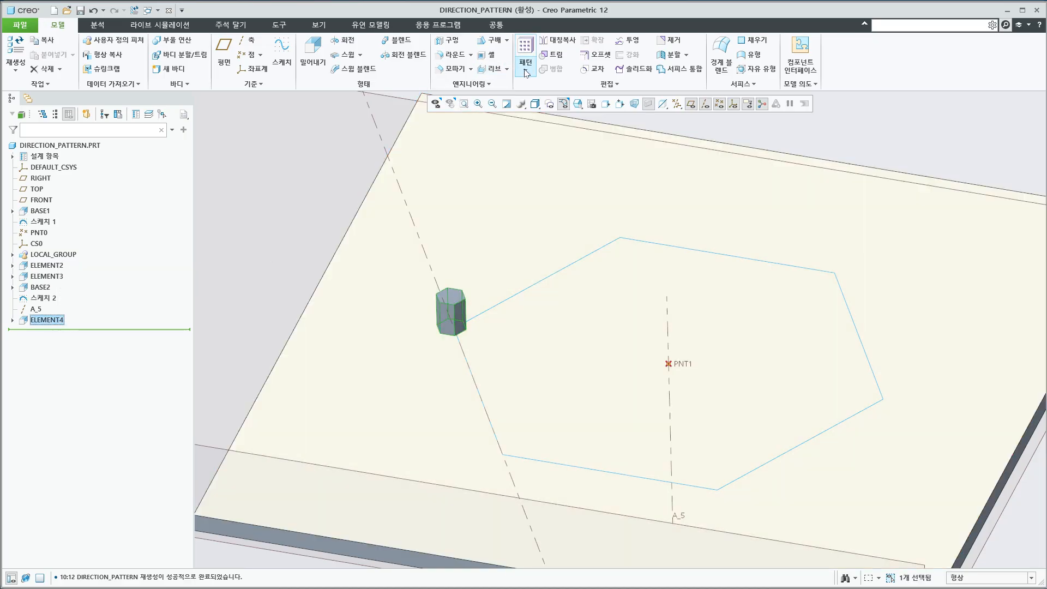
click(525, 70)
click(530, 86)
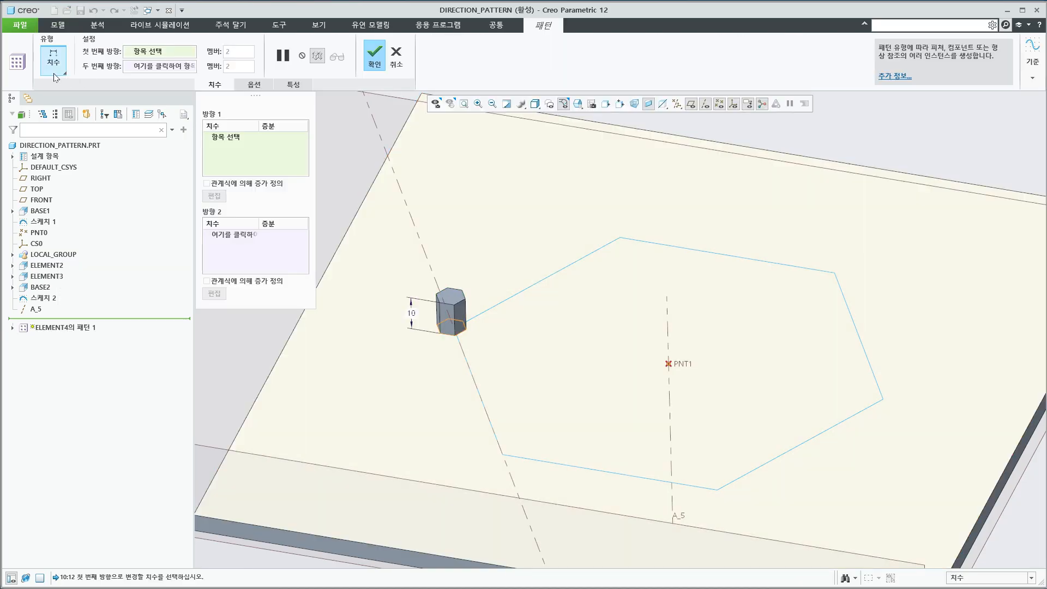
click(65, 72)
click(132, 55)
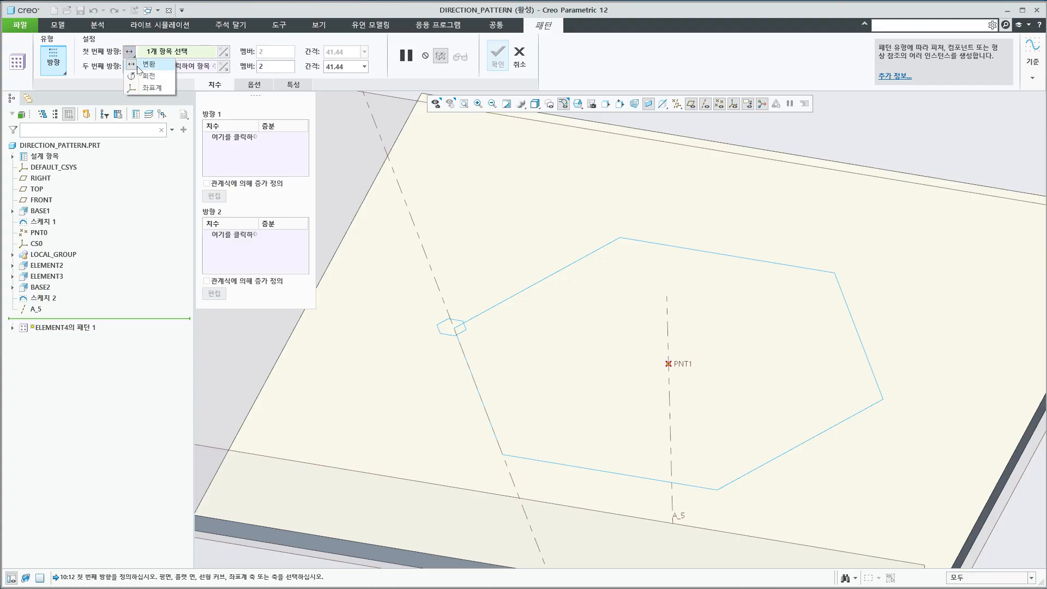
click(137, 64)
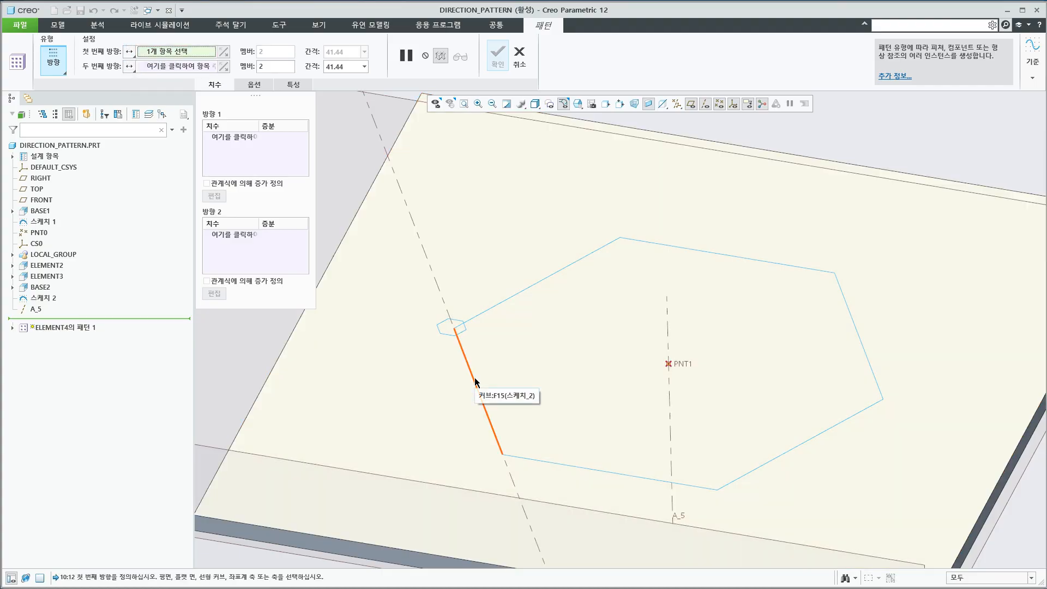
click(470, 368)
- Set the first direction's spacing to 9.91 and its number of members to 8
scroll(538, 322, down, 5)
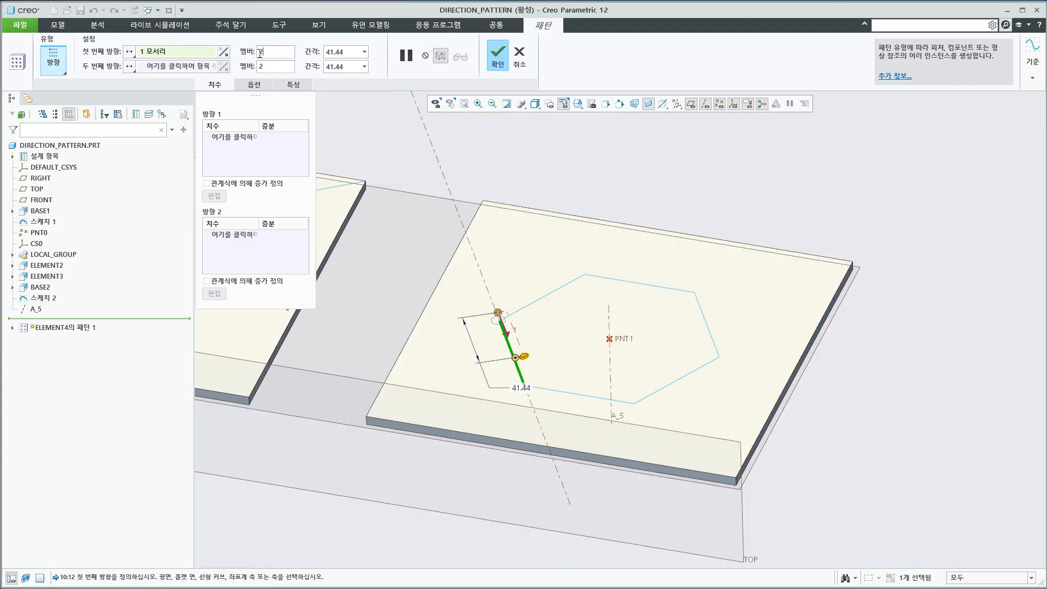
double_click(260, 52)
text(7)
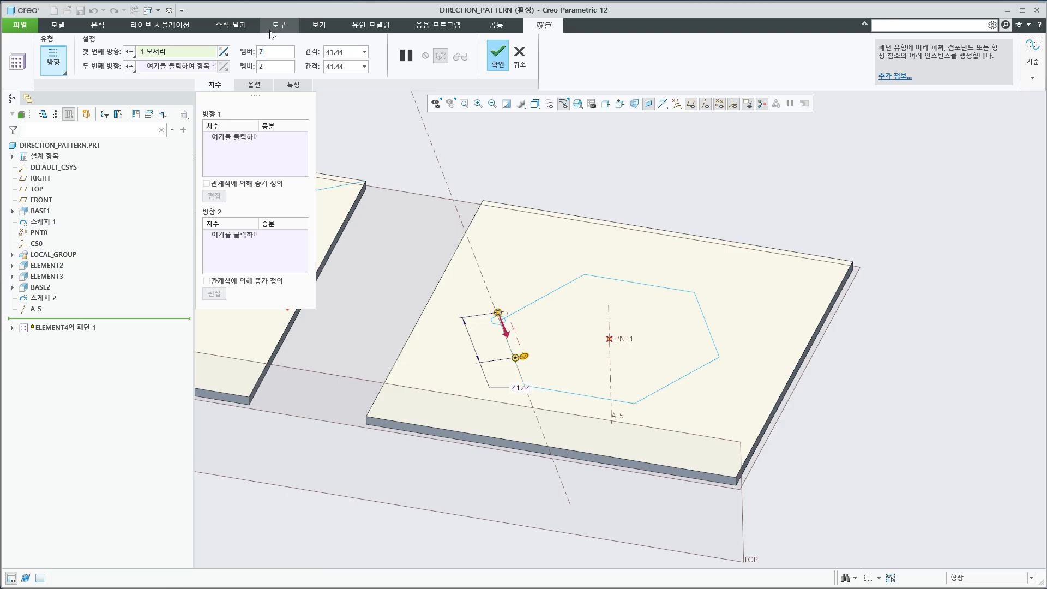
key(Return)
double_click(343, 51)
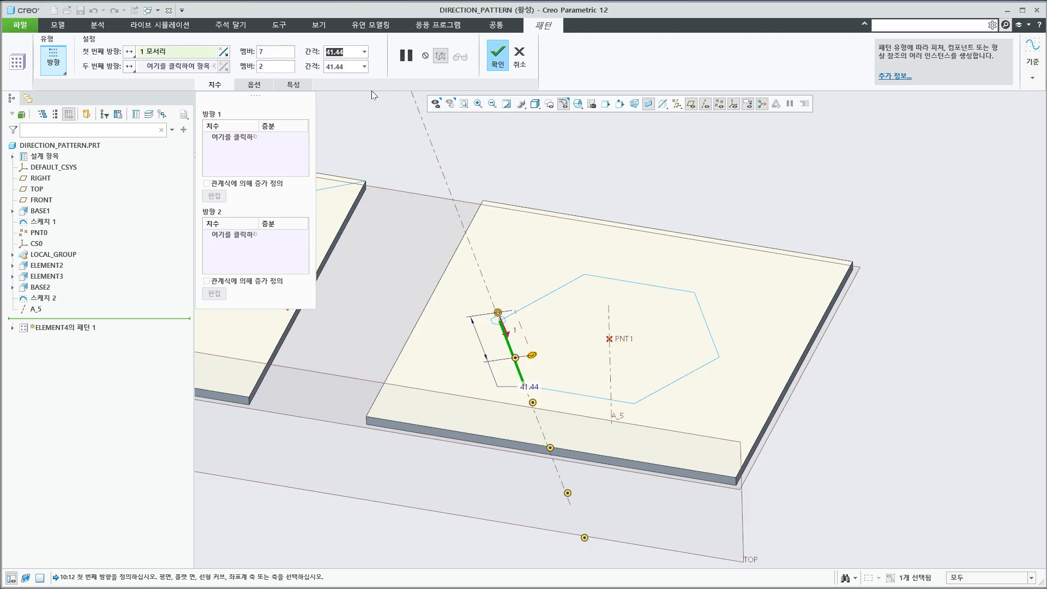
text(9.91)
key(Return)
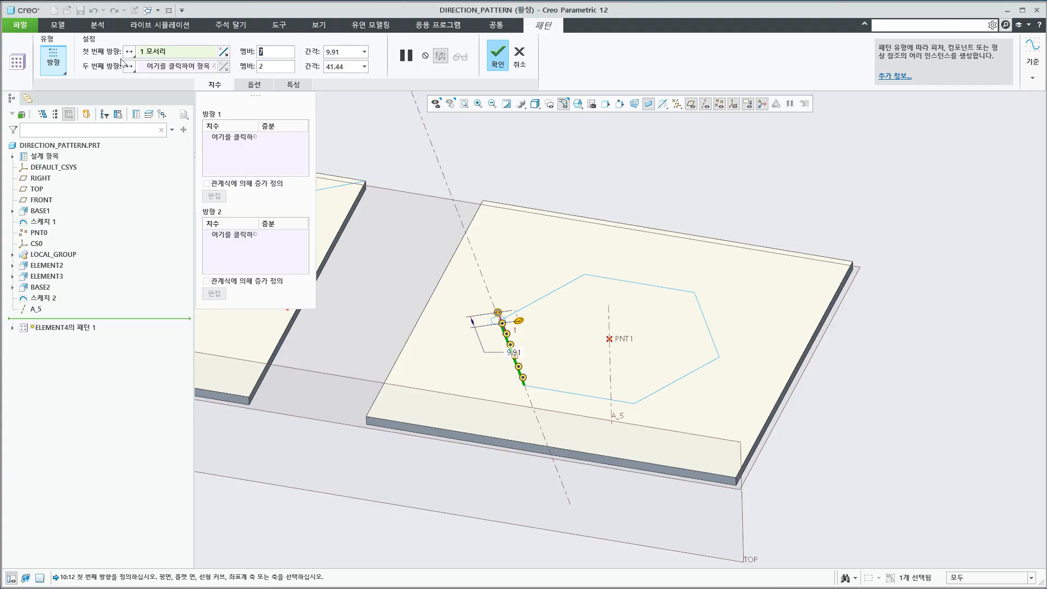
text(8)
key(Return)
- Add a rotational second direction about axis A_5 with 6 members at 60 degrees
click(127, 68)
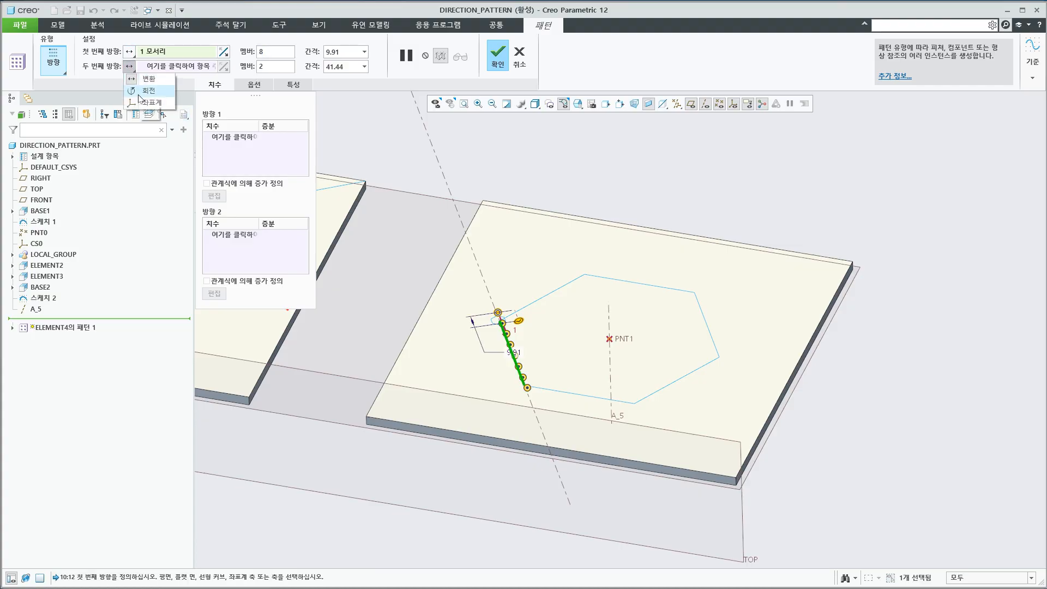
click(143, 92)
click(611, 328)
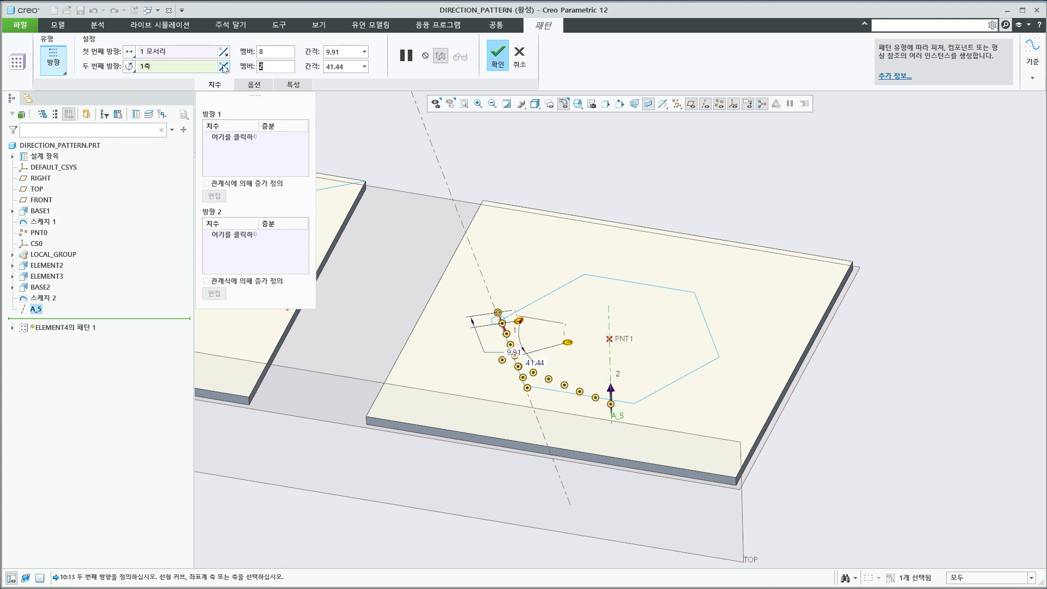
text(6)
key(Return)
click(344, 67)
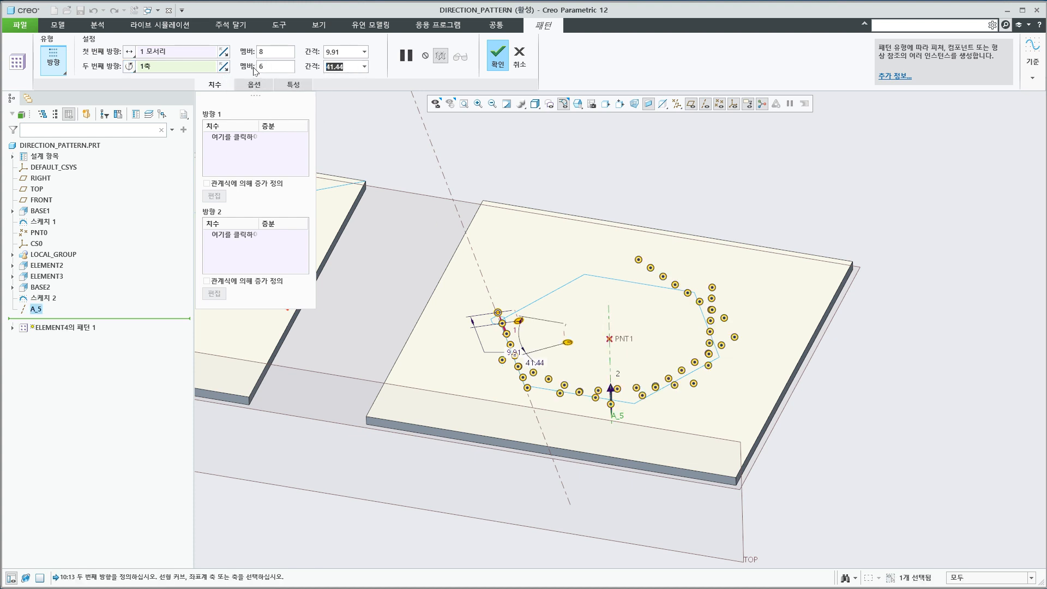
text(60)
key(Return)
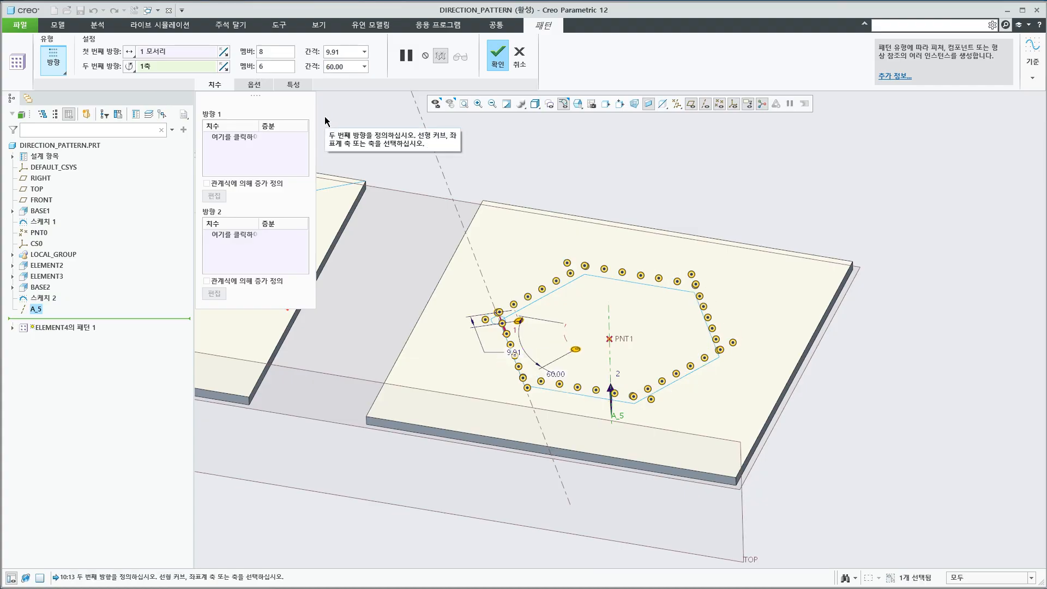
- Set the first direction to 7 members, check the member positions along the hexagon, and complete the pattern
middle_drag(691, 316, 670, 358)
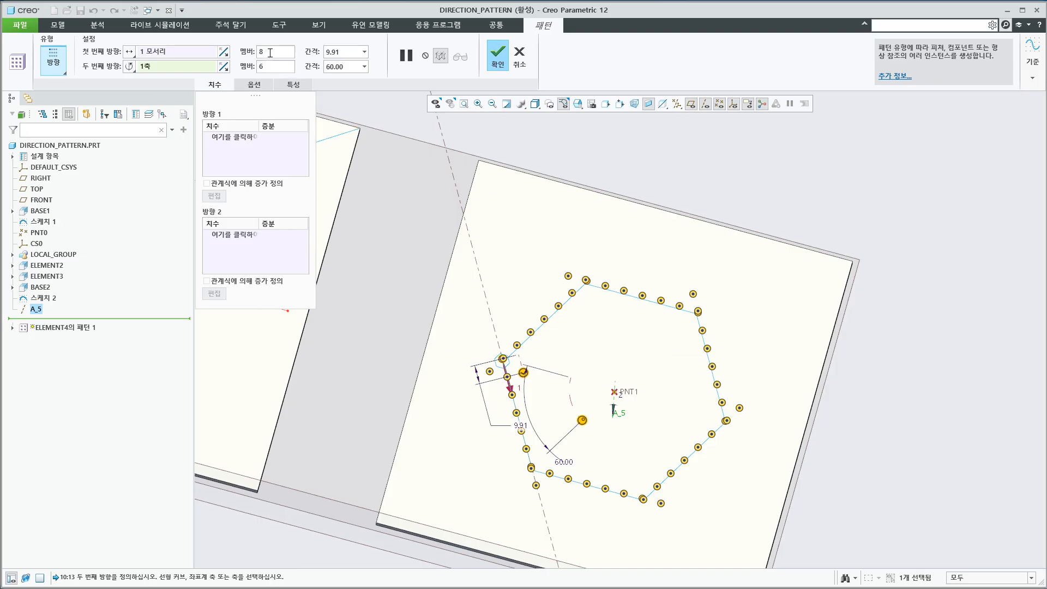
drag(270, 53, 223, 53)
text(7)
key(Return)
middle_drag(643, 388, 636, 356)
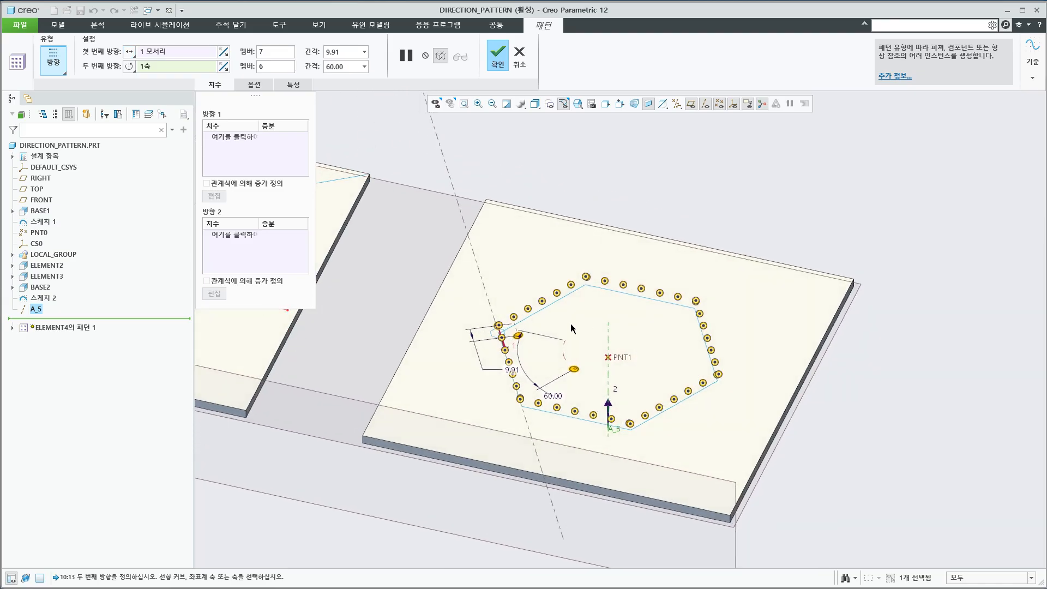
scroll(523, 395, down, 8)
scroll(493, 467, up, 8)
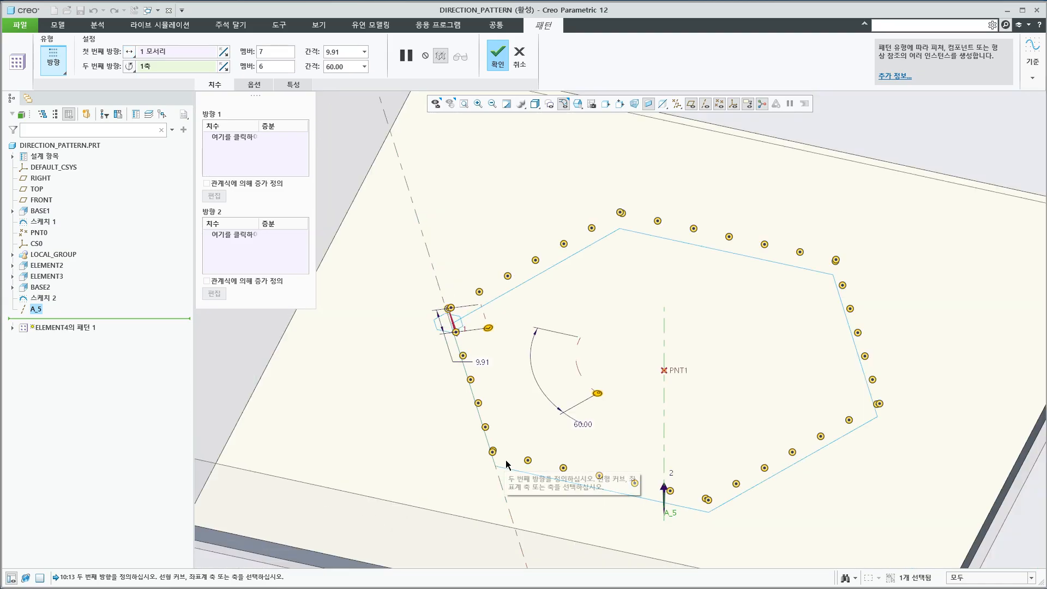
scroll(518, 482, down, 1)
middle_drag(540, 411, 544, 432)
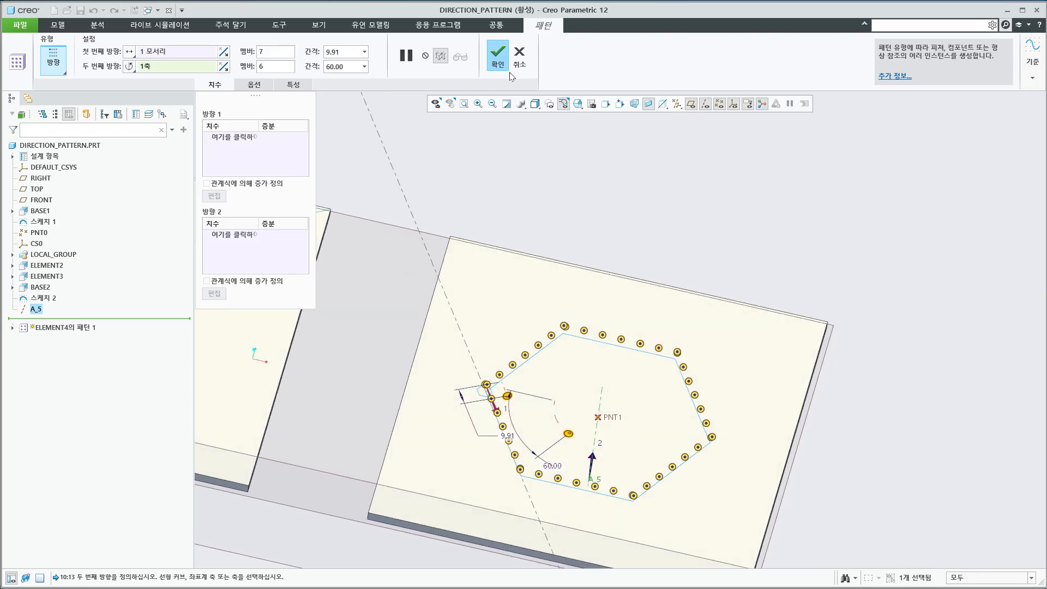
click(498, 56)
- Examine the hexagonal ELEMENT4 pattern on the BASE2 plate from several angles, up close and with the whole model
click(668, 257)
middle_drag(668, 257, 678, 345)
scroll(527, 513, down, 4)
scroll(644, 391, up, 5)
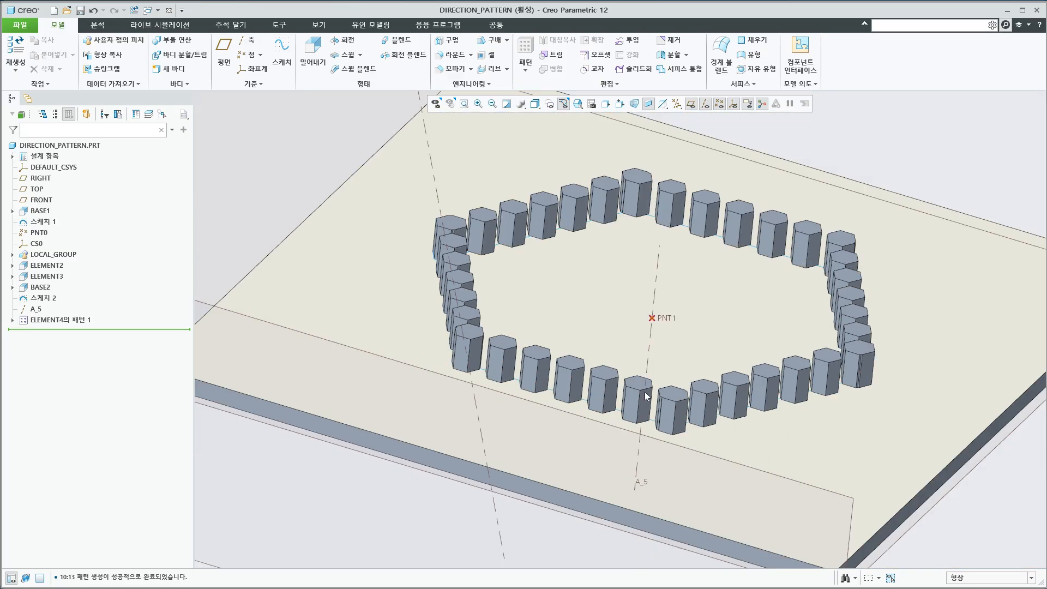
middle_drag(617, 409, 603, 427)
scroll(606, 429, up, 1)
shift+middle_drag(598, 464, 675, 427)
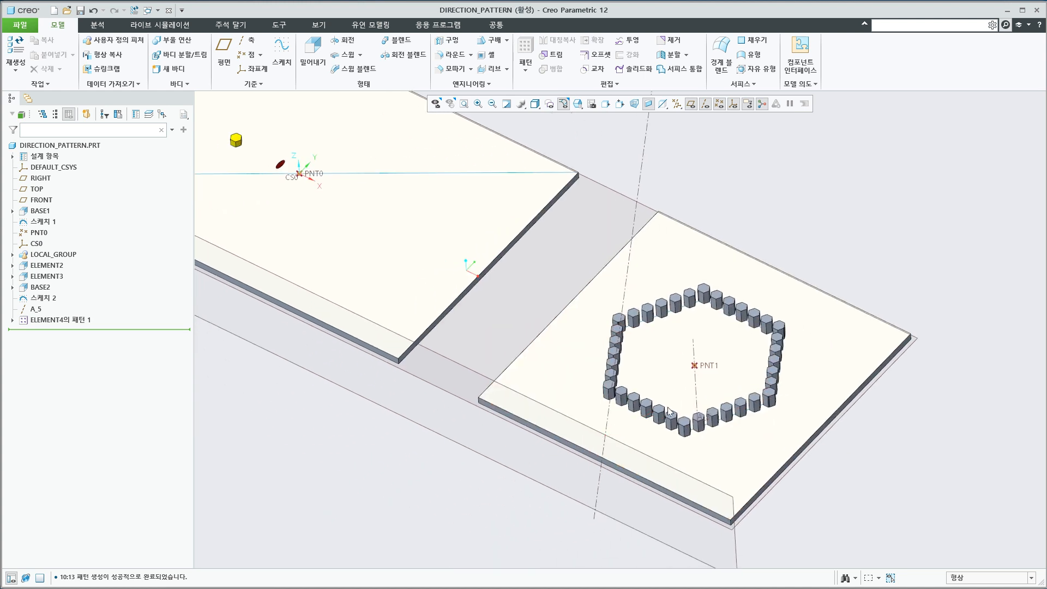
scroll(674, 428, up, 2)
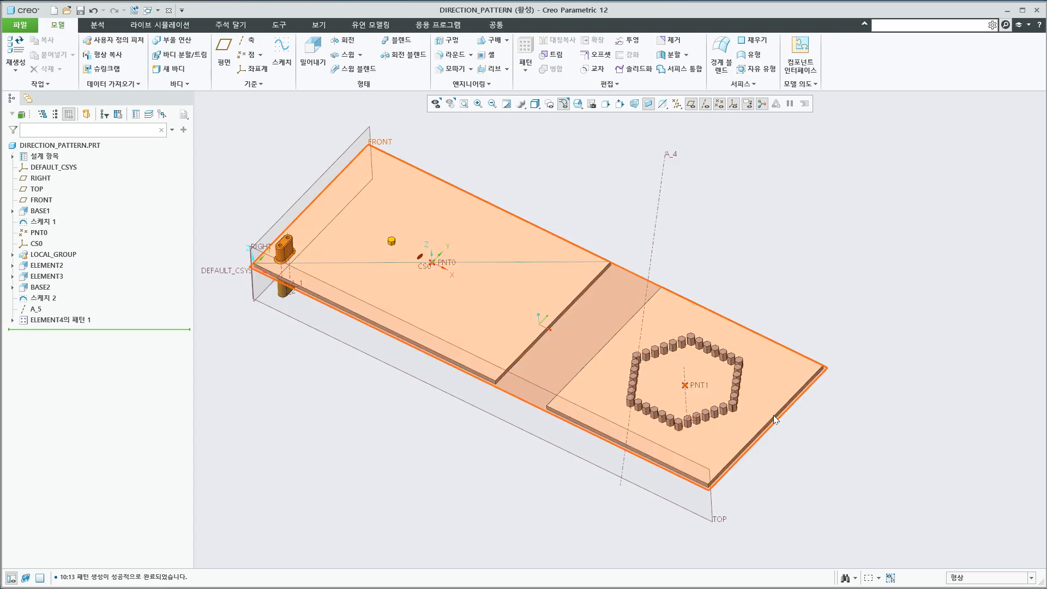
shift+middle_drag(556, 358, 612, 367)
- Compare the patterns with slides 154 and 155 in PowerPoint and return to Creo Parametric
key(alt+Tab)
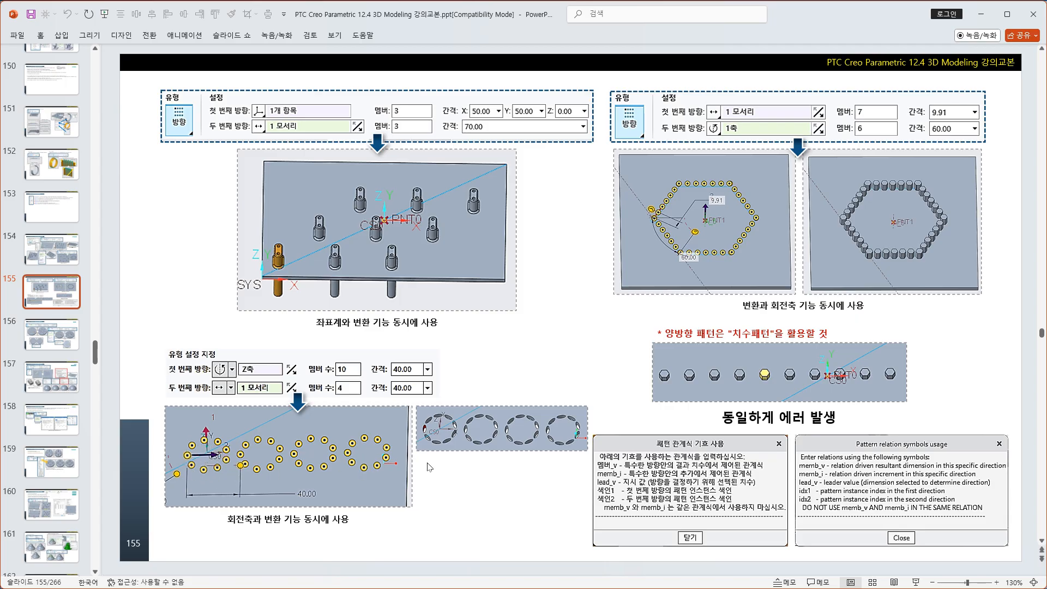
key(alt+Tab)
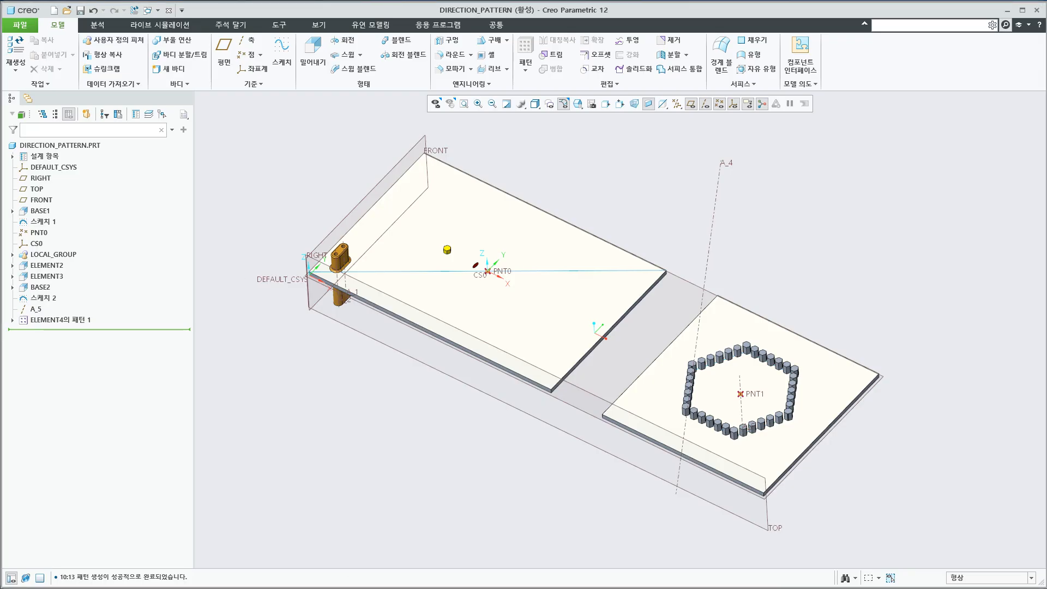
key(alt+Tab)
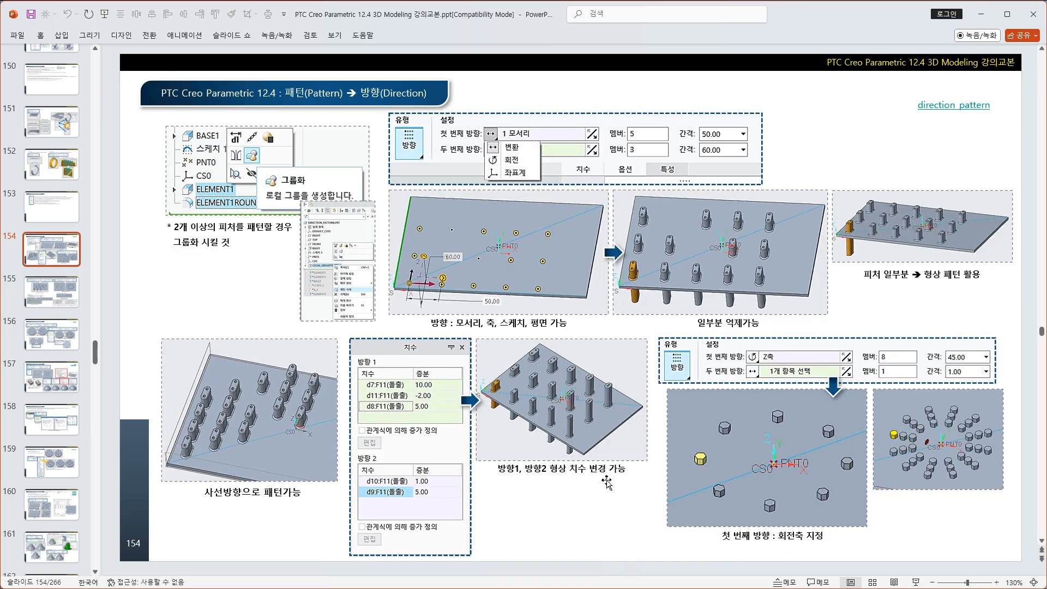
scroll(607, 482, down, 1)
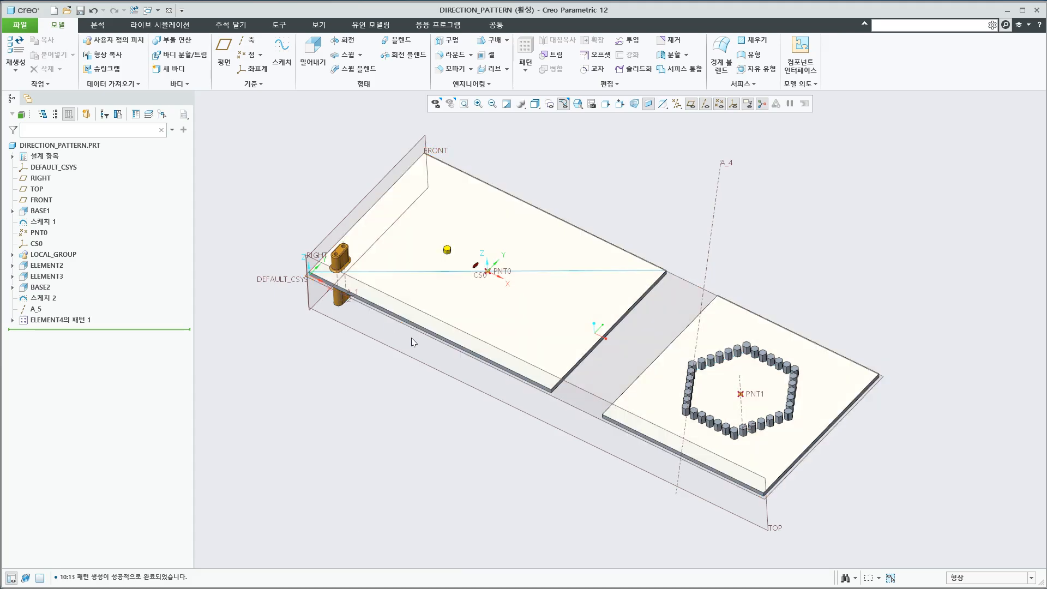
- Start a Direction pattern of ELEMENT3 with a rotational first direction about the Z axis of CS0
scroll(411, 338, down, 3)
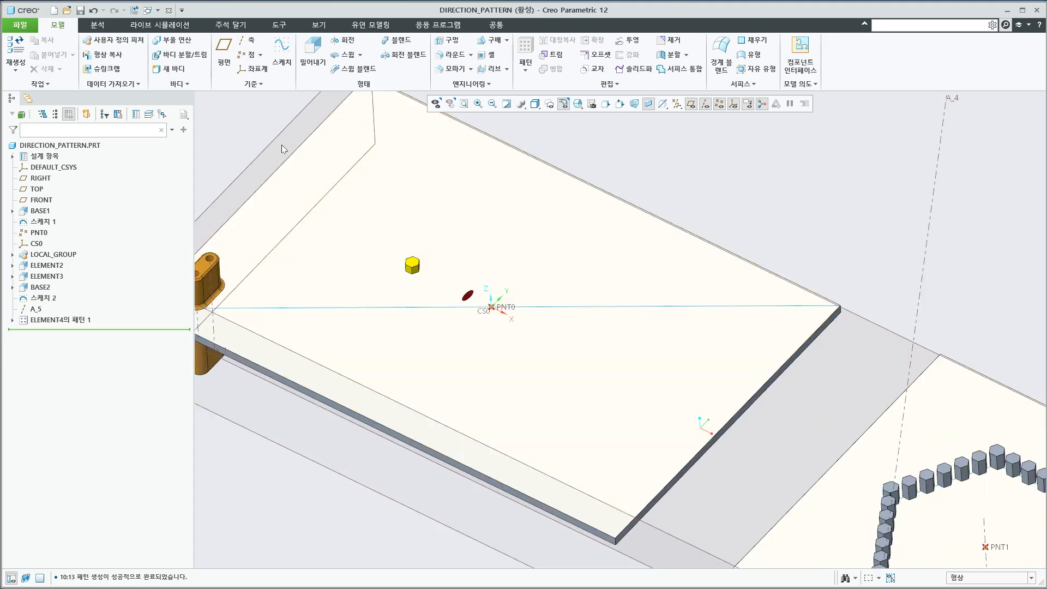
click(48, 276)
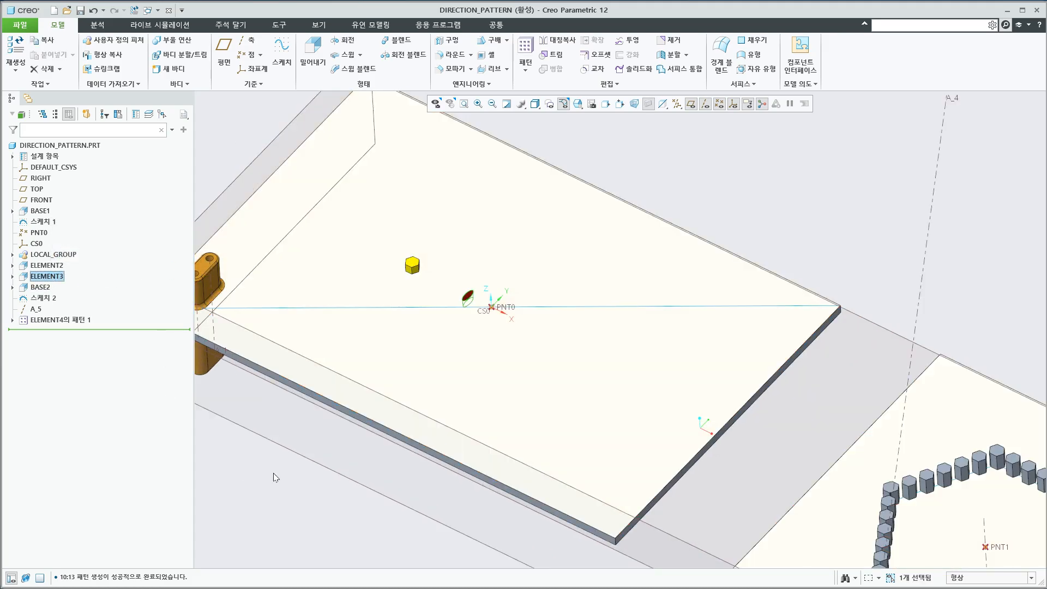
click(526, 52)
click(63, 71)
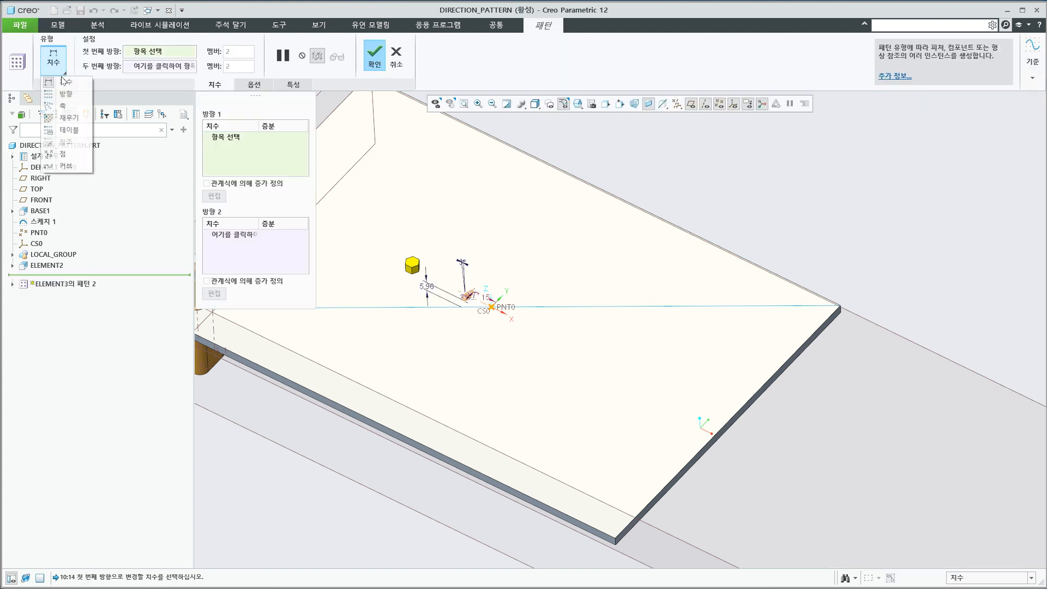
click(66, 96)
click(130, 52)
click(139, 76)
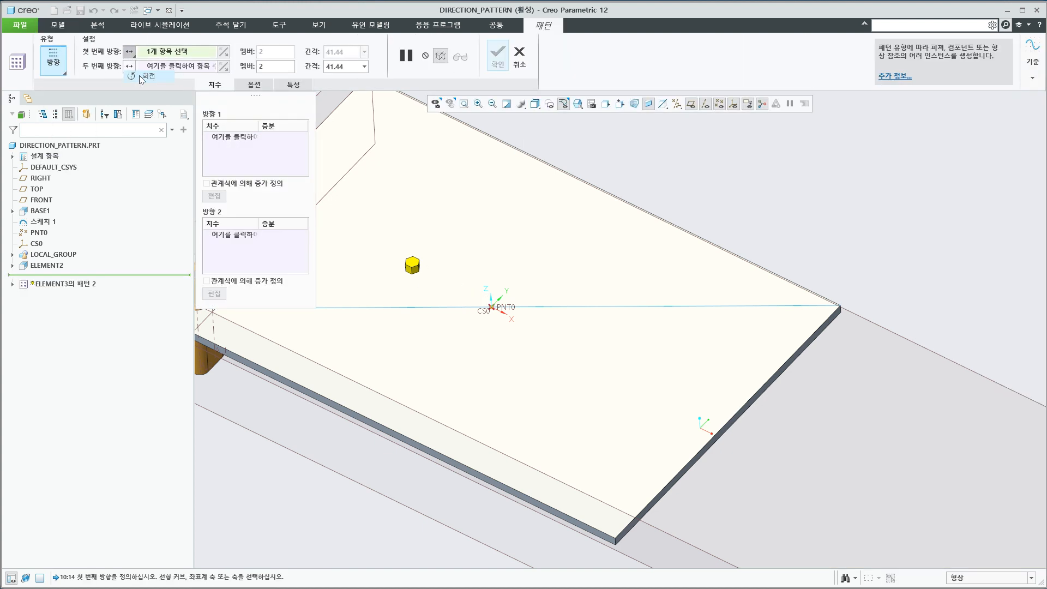
middle_drag(482, 409, 481, 362)
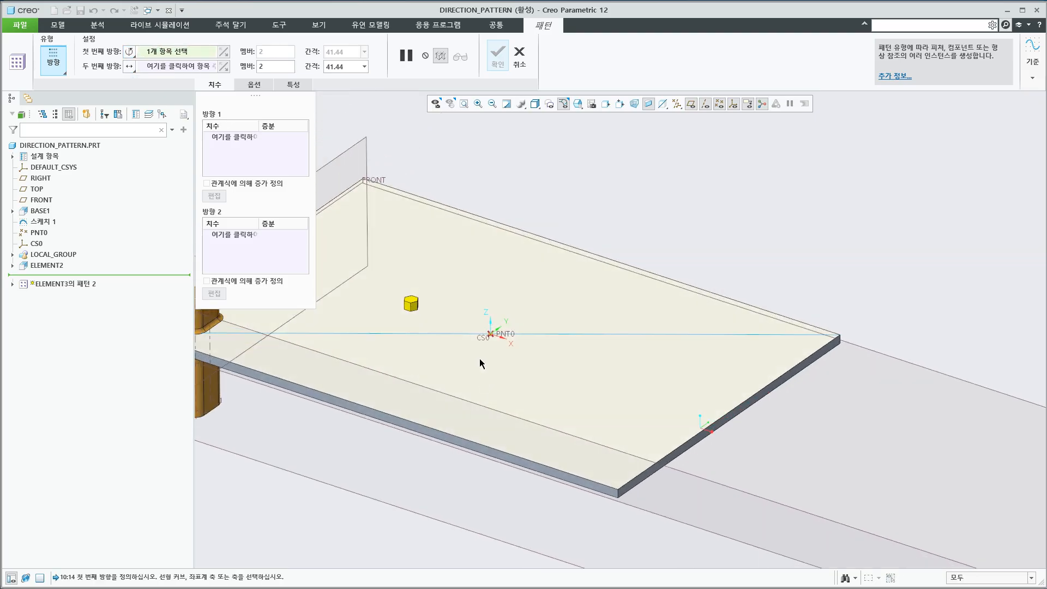
click(490, 323)
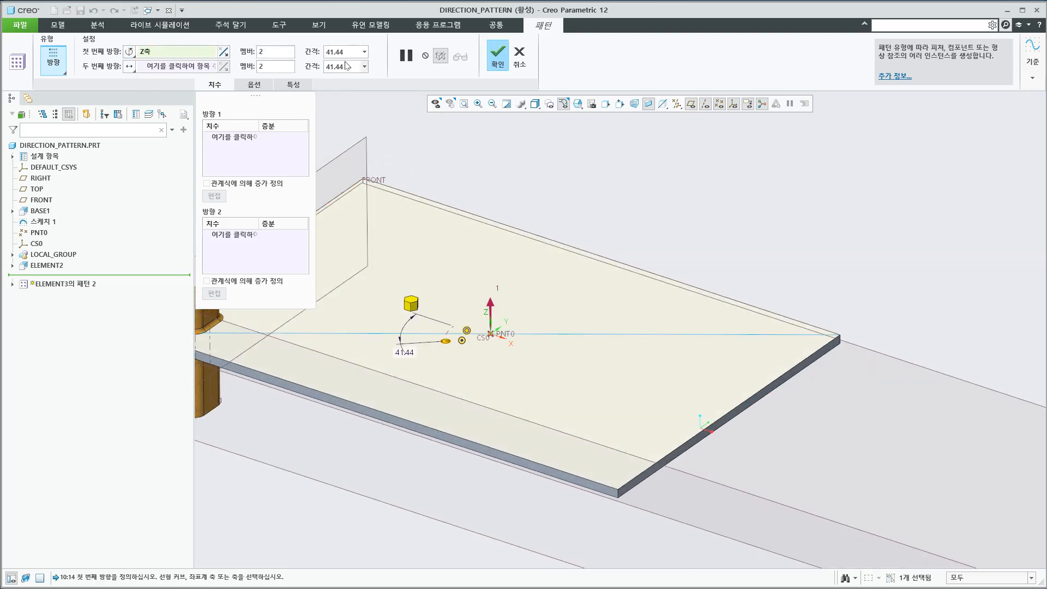
- Set the rotational first direction to 10 members at 36 degrees
text(10)
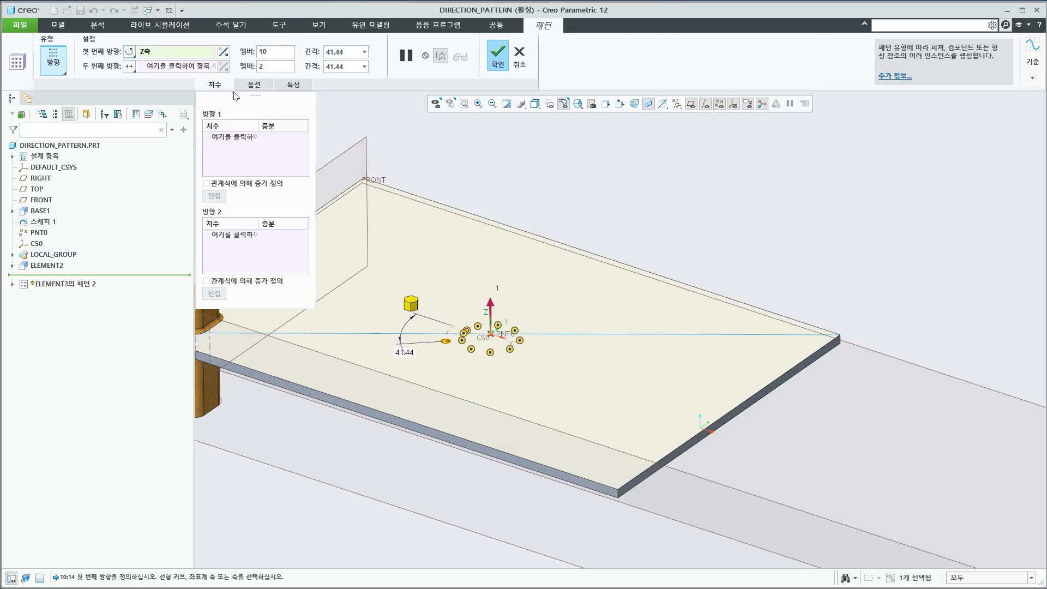
key(Tab)
text(36)
key(Return)
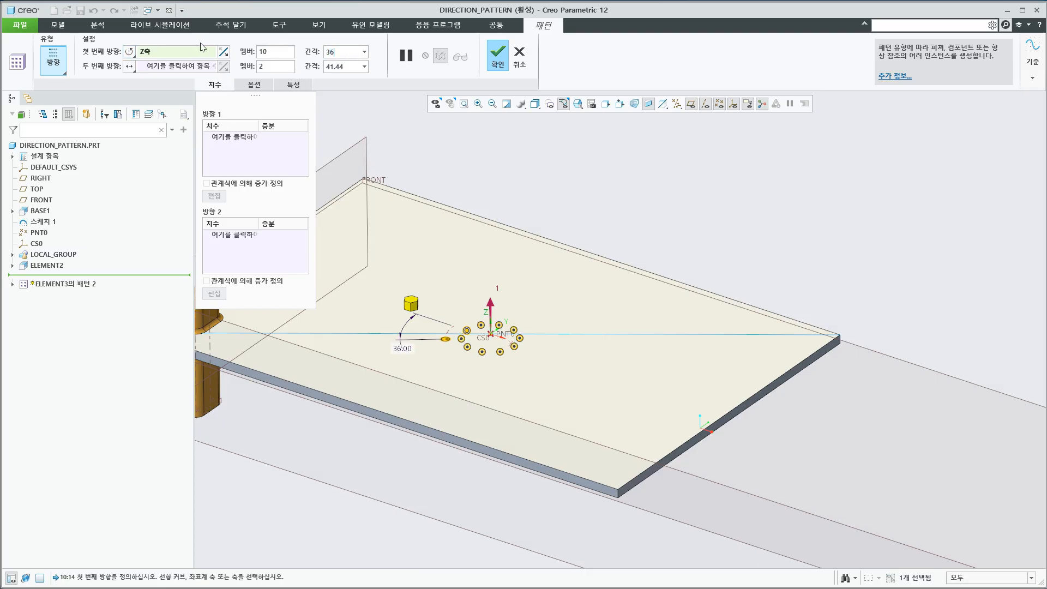
- Add a translational second direction along BASE1's long front edge with 3 members spaced 50, and complete the ELEMENT3 pattern
click(183, 65)
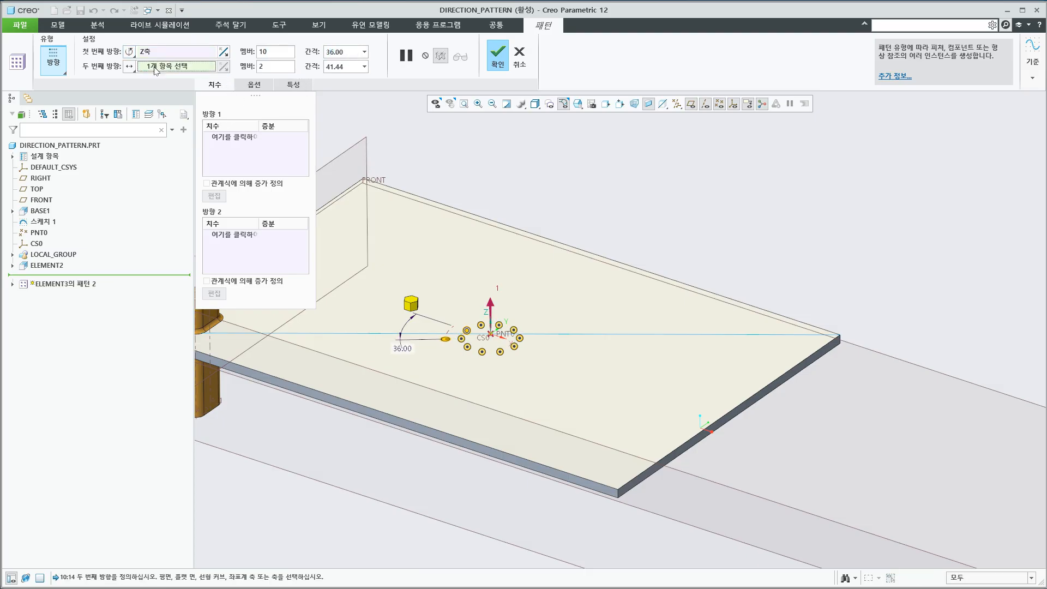
click(483, 445)
click(483, 447)
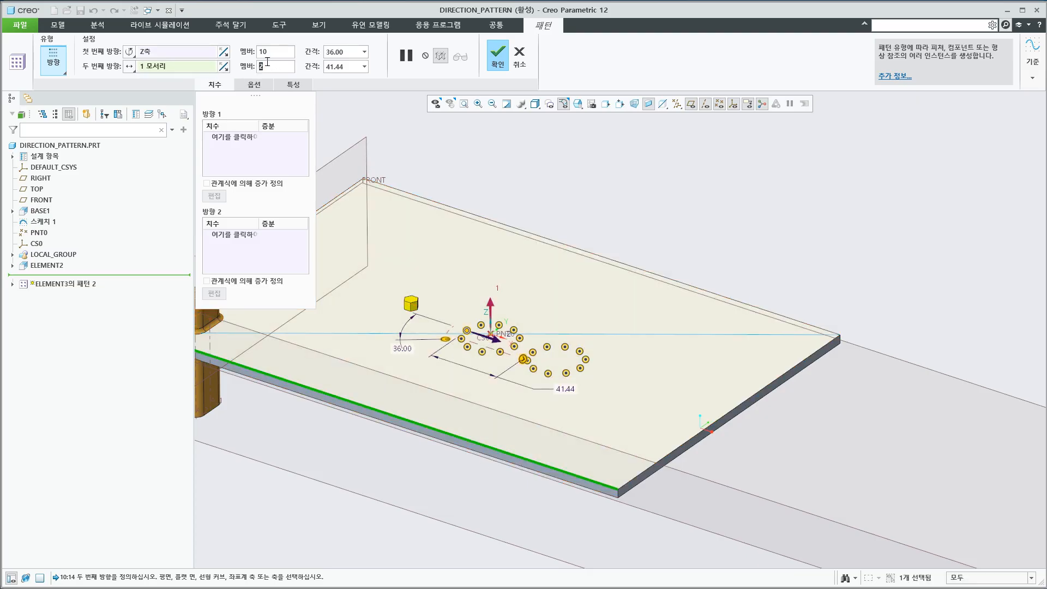
text(3)
key(Return)
double_click(352, 68)
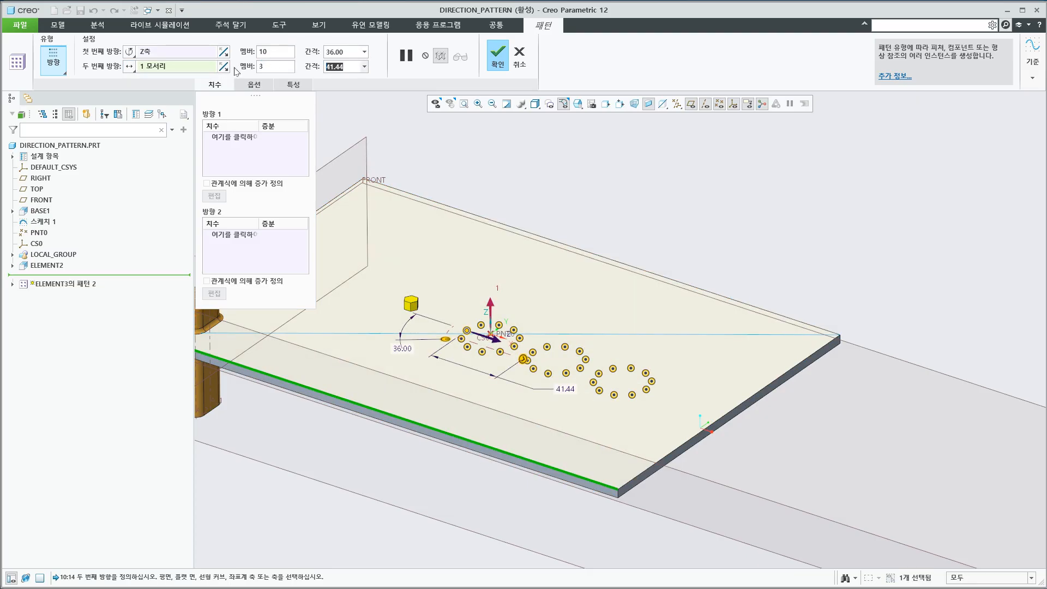
text(50)
key(Return)
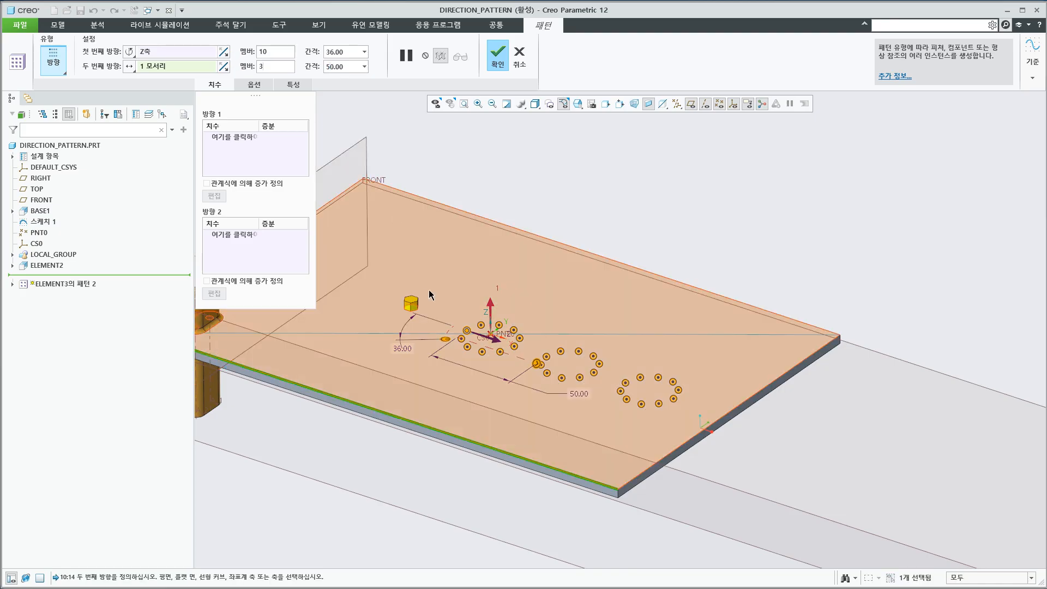
middle_click(673, 235)
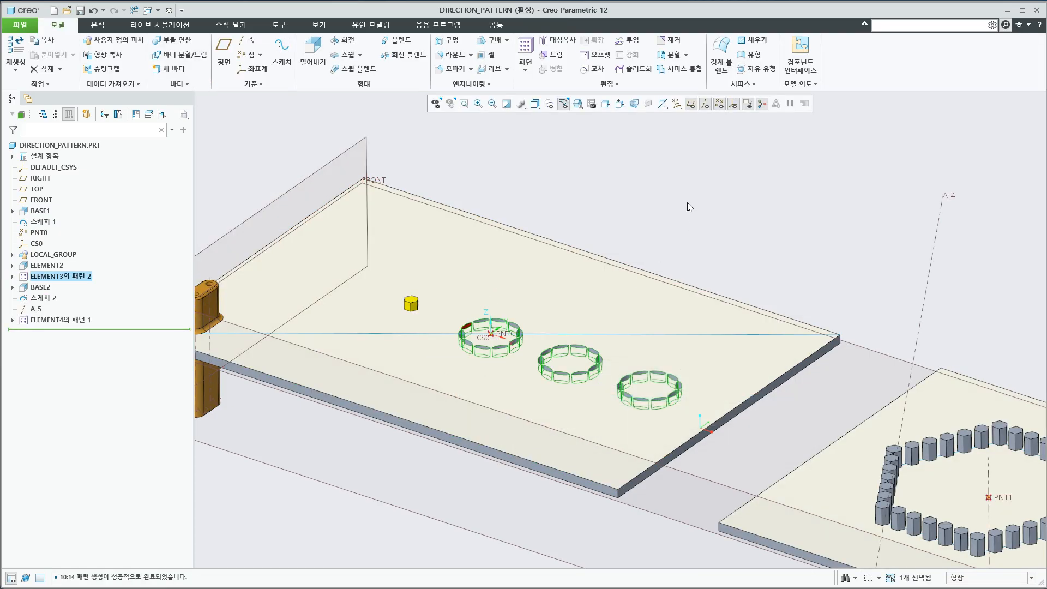
- Examine the finished ELEMENT3 pattern on the BASE1 plate from another angle and within the whole model
middle_drag(669, 189, 666, 206)
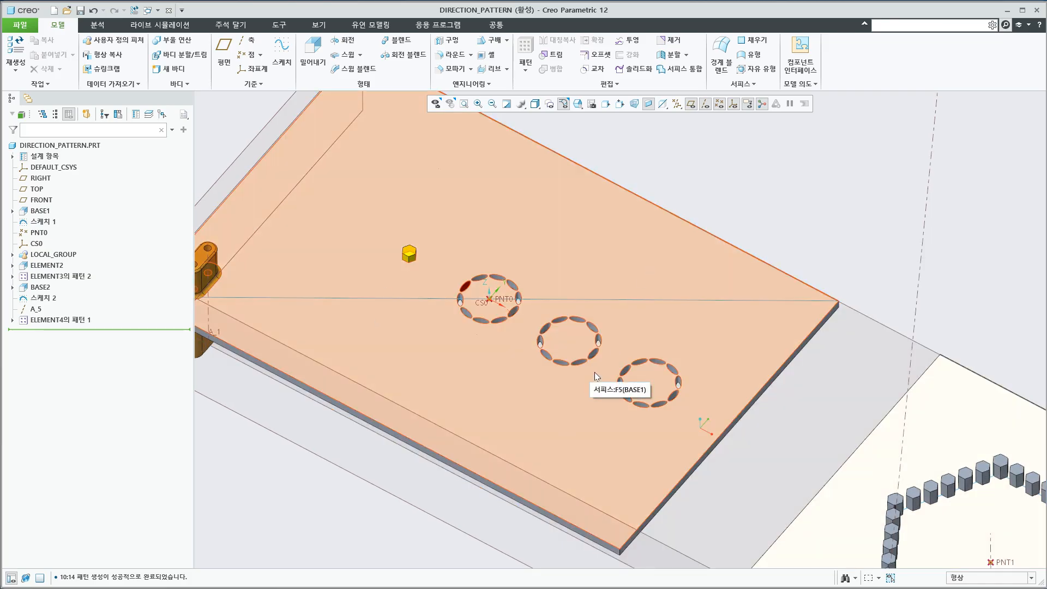
key(ctrl+d)
middle_drag(551, 374, 549, 353)
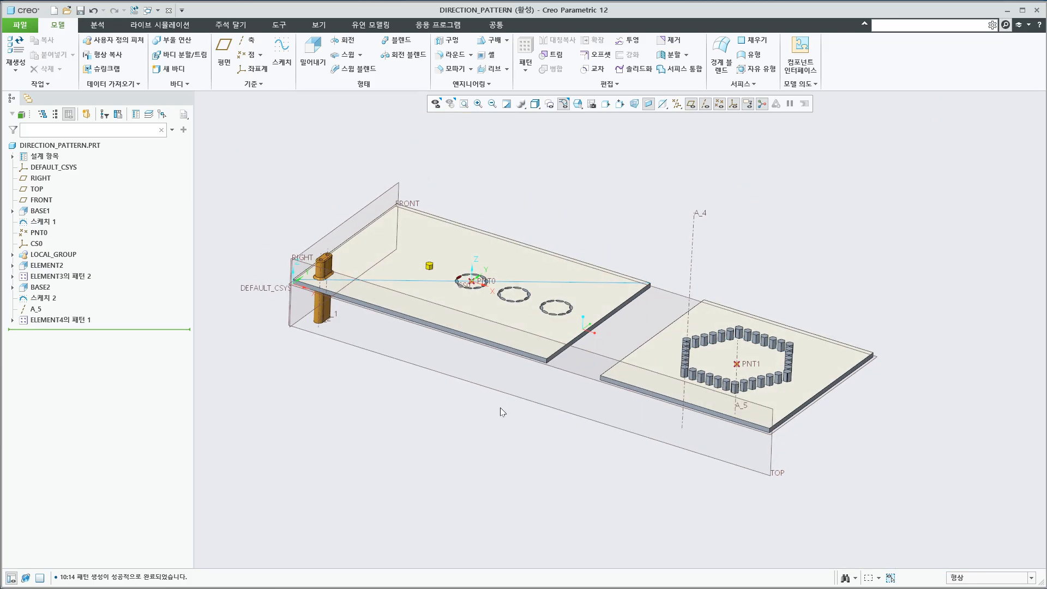
- Switch to PowerPoint and review the Direction pattern examples on slides 154 and 155
key(alt+Tab)
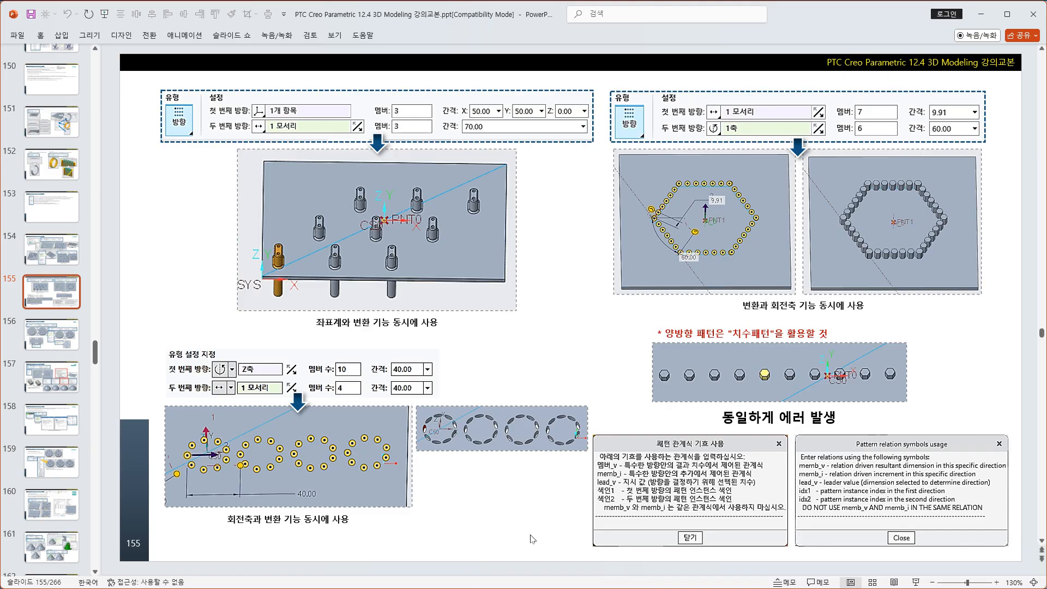
click(61, 256)
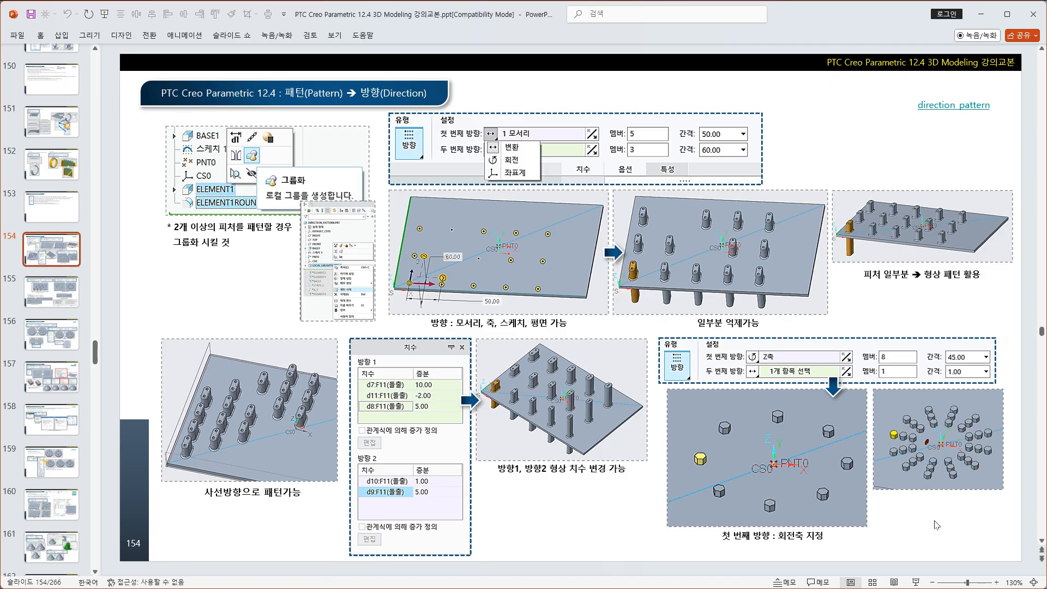
scroll(937, 526, down, 1)
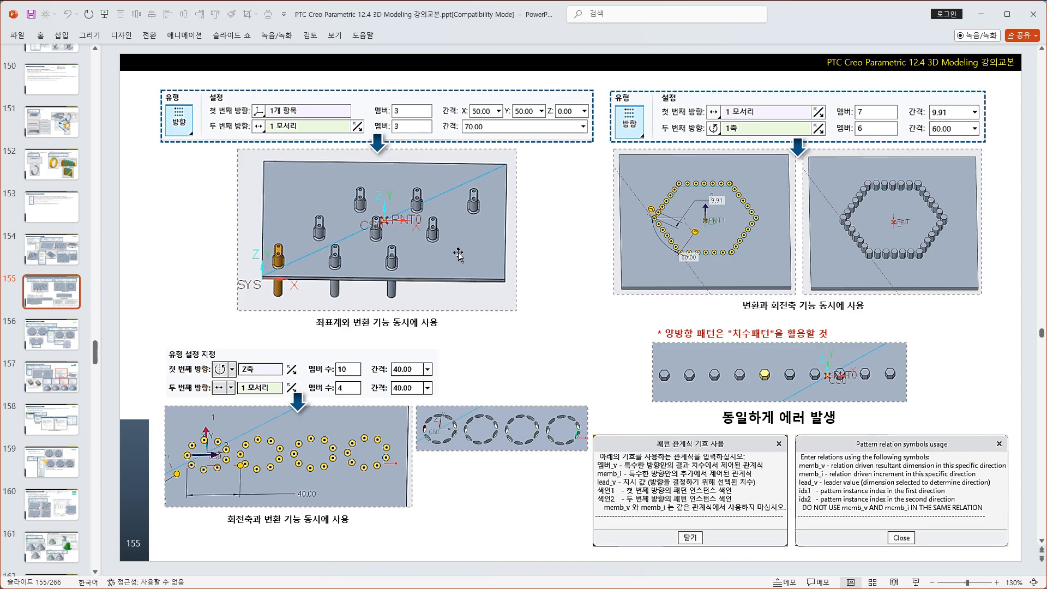